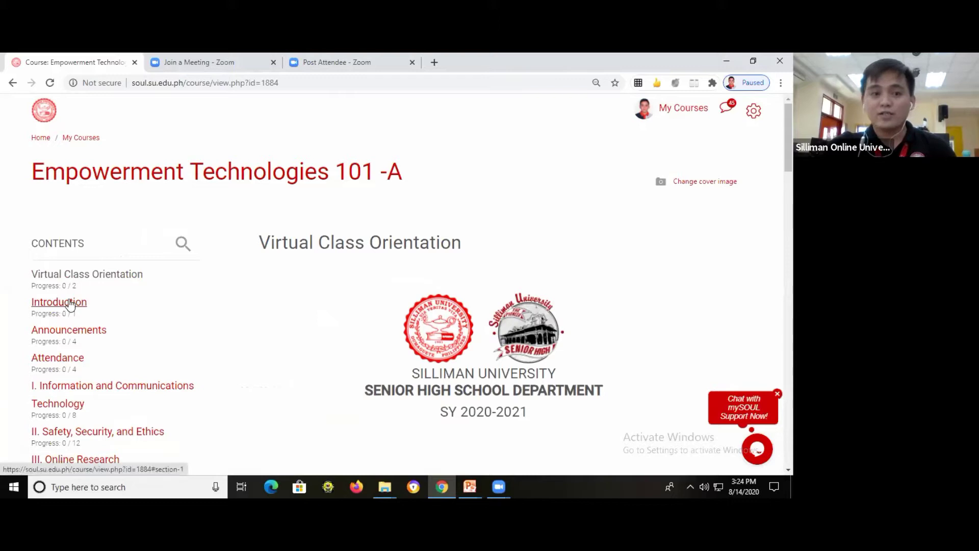
- Create a new Interactive Content activity in the course's Introduction section
{"action": "left_click", "coordinate": [69, 303]}
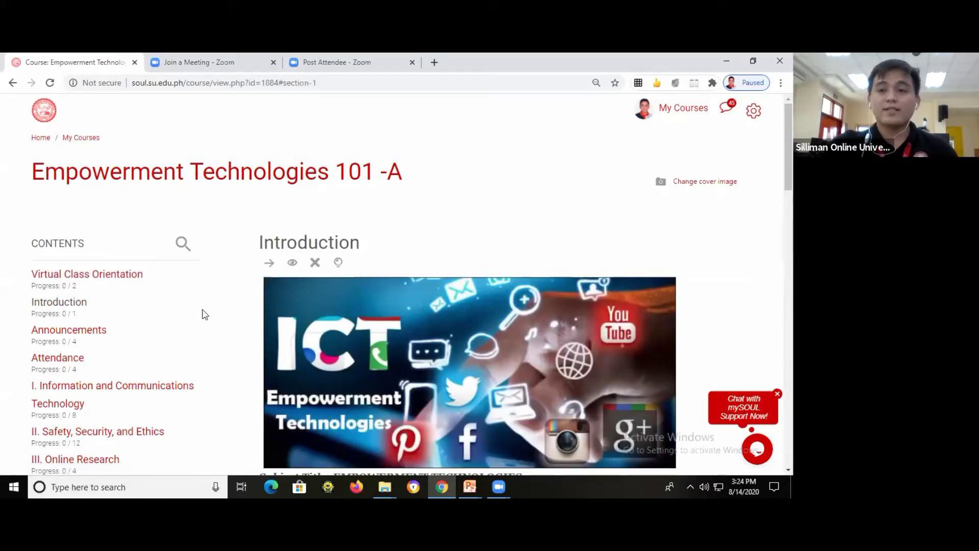
{"action": "scroll", "coordinate": [214, 287], "scroll_direction": "down", "scroll_amount": 2}
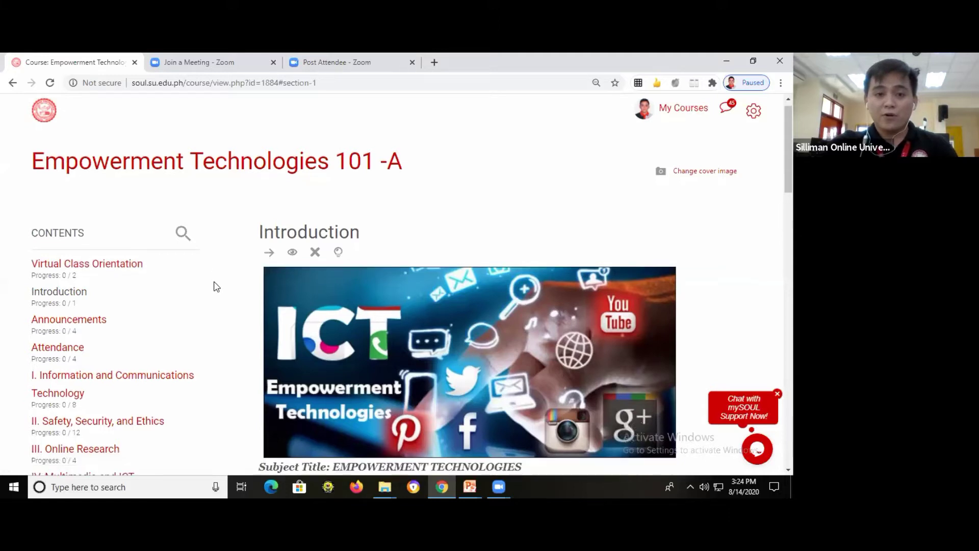
{"action": "scroll", "coordinate": [216, 286], "scroll_direction": "down", "scroll_amount": 3}
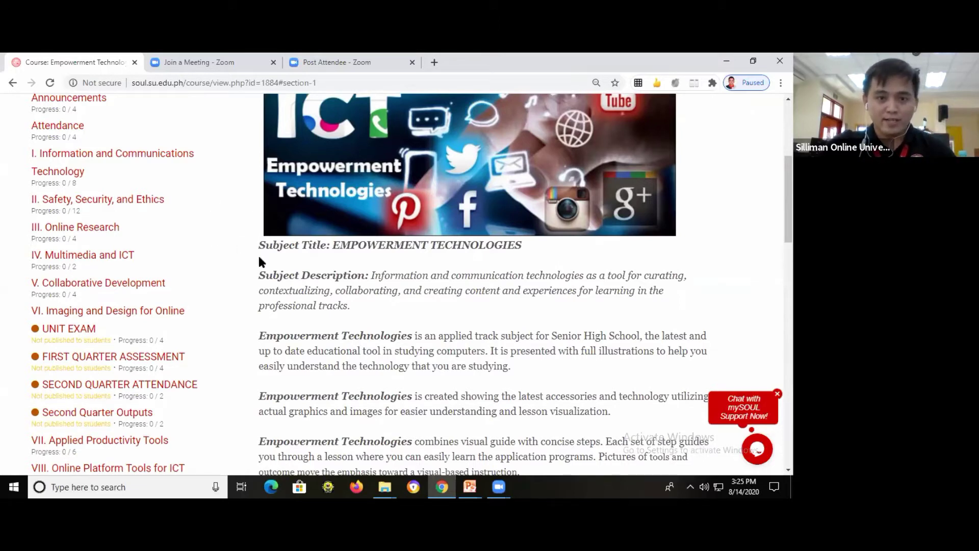
{"action": "scroll", "coordinate": [261, 274], "scroll_direction": "down", "scroll_amount": 15}
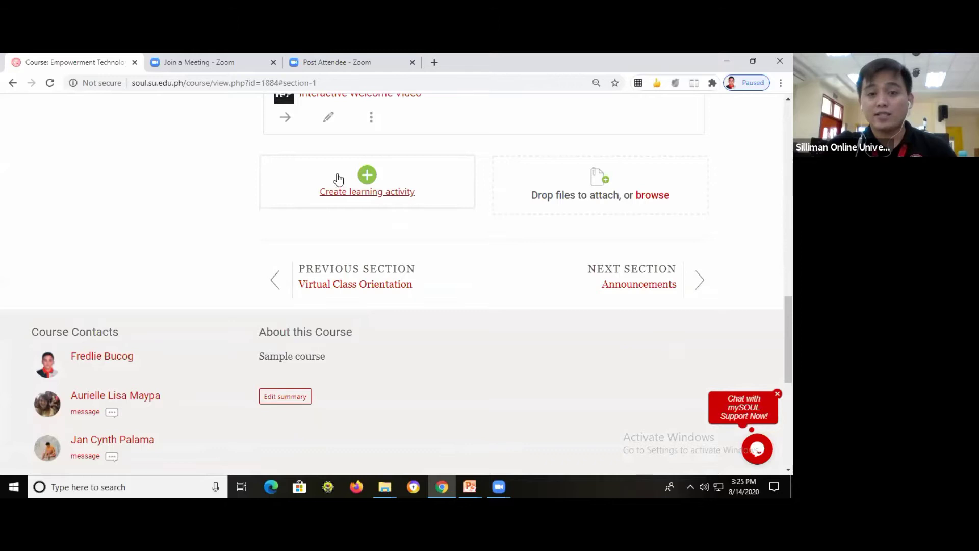
{"action": "left_click", "coordinate": [367, 177]}
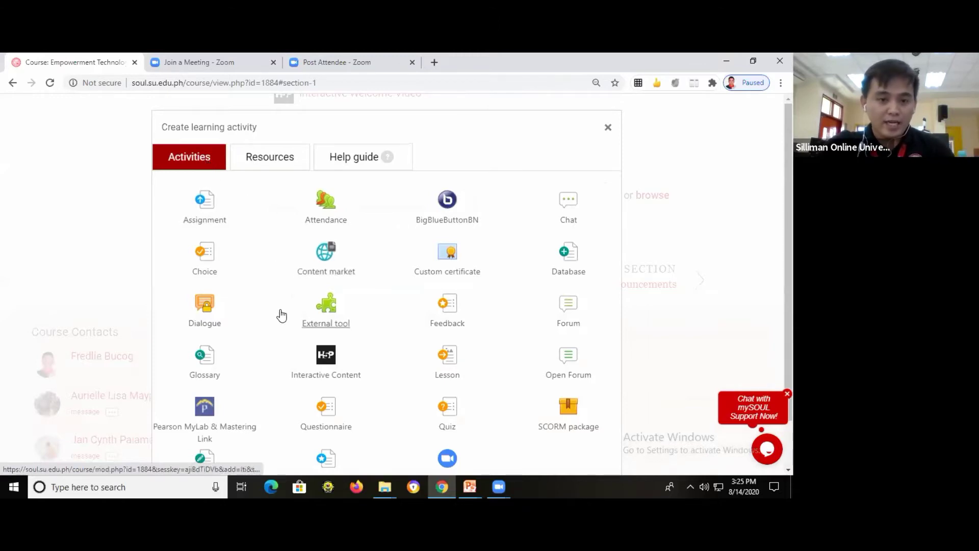
{"action": "left_click", "coordinate": [326, 359]}
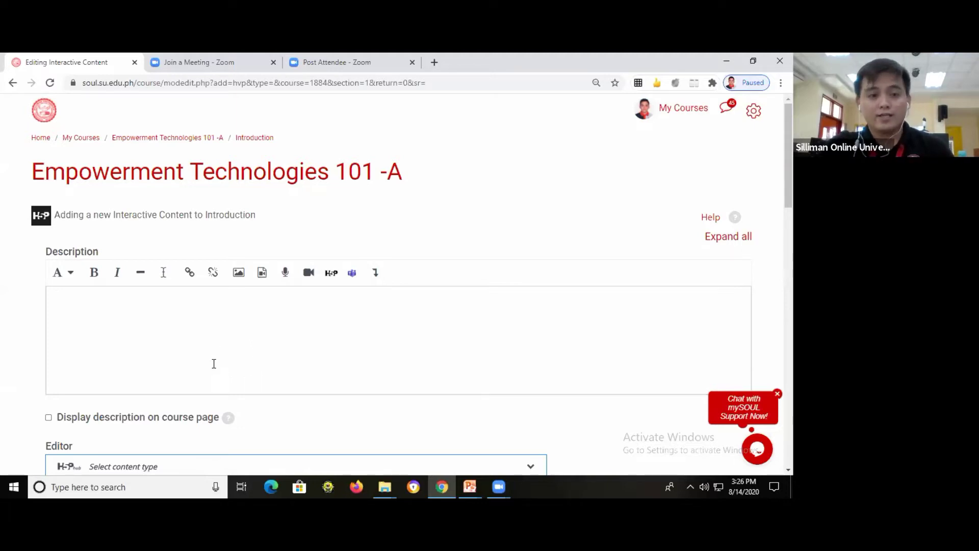
- Choose Interactive Video as the content type and dismiss the editor's guided tour
{"action": "scroll", "coordinate": [157, 319], "scroll_direction": "down", "scroll_amount": 3}
{"action": "left_click", "coordinate": [157, 316]}
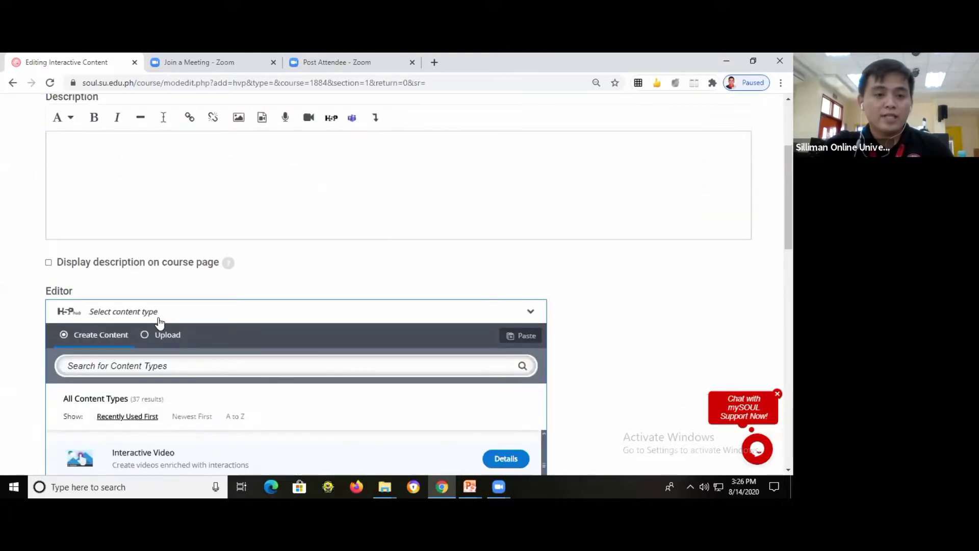
{"action": "scroll", "coordinate": [185, 289], "scroll_direction": "down", "scroll_amount": 3}
{"action": "scroll", "coordinate": [185, 289], "scroll_direction": "down", "scroll_amount": 2}
{"action": "scroll", "coordinate": [196, 277], "scroll_direction": "down", "scroll_amount": 2}
{"action": "scroll", "coordinate": [198, 276], "scroll_direction": "up", "scroll_amount": 2}
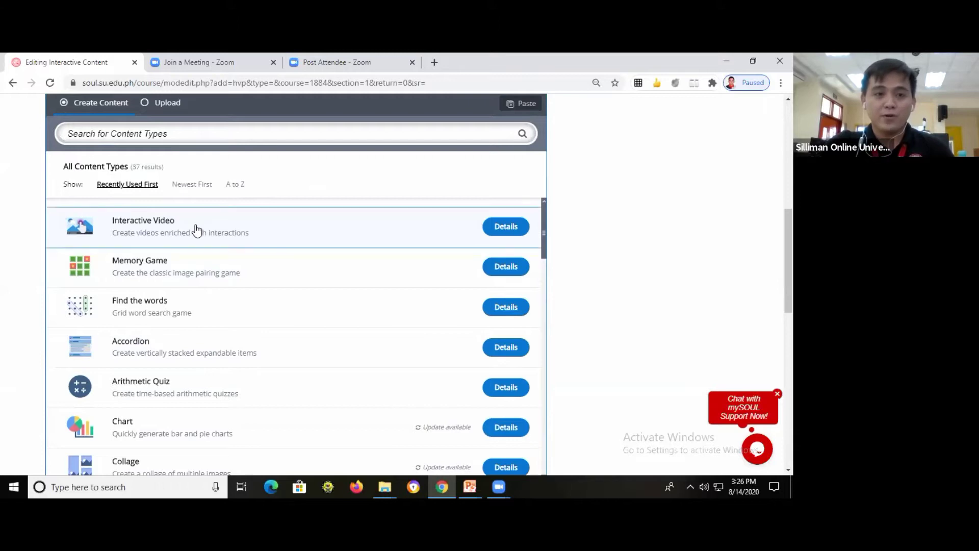
{"action": "left_click", "coordinate": [195, 228]}
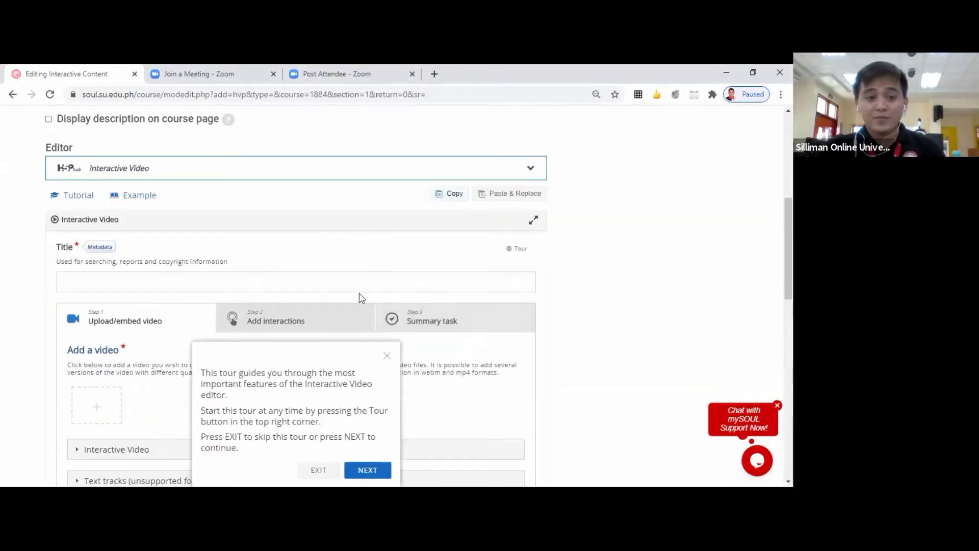
{"action": "scroll", "coordinate": [360, 293], "scroll_direction": "down", "scroll_amount": 1}
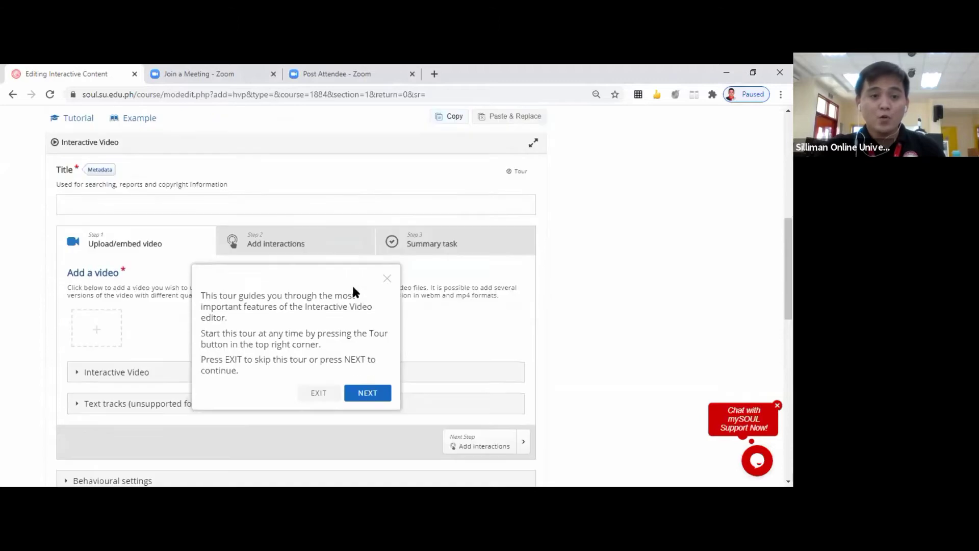
{"action": "left_click", "coordinate": [387, 279]}
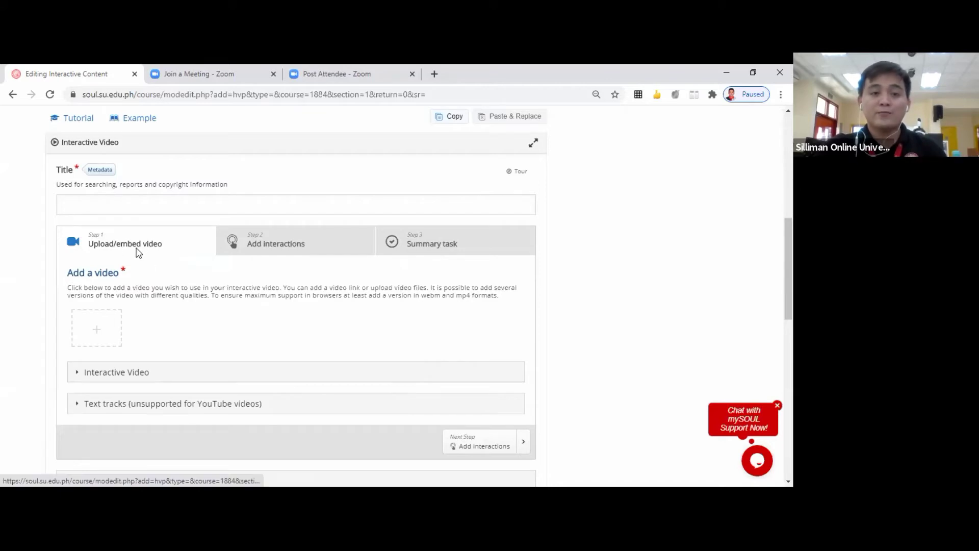
- Upload "sample video.mp4" from the "welcome video" folder as the source of the interactive video
{"action": "left_click", "coordinate": [97, 330]}
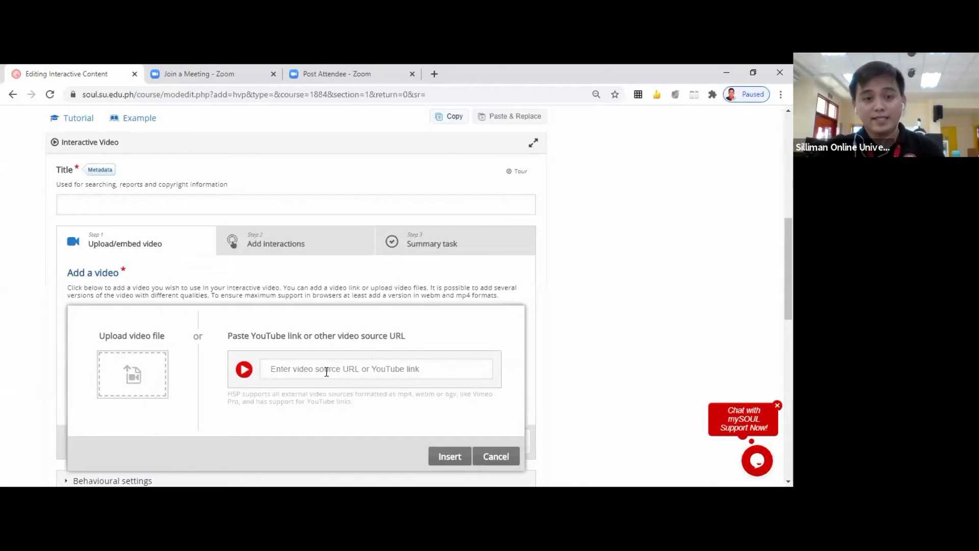
{"action": "left_click", "coordinate": [127, 378]}
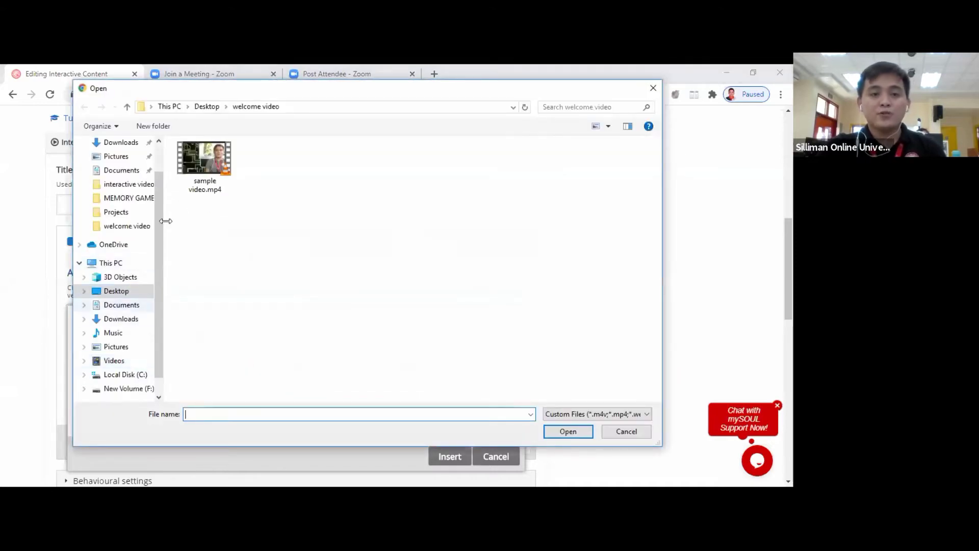
{"action": "left_click", "coordinate": [202, 160]}
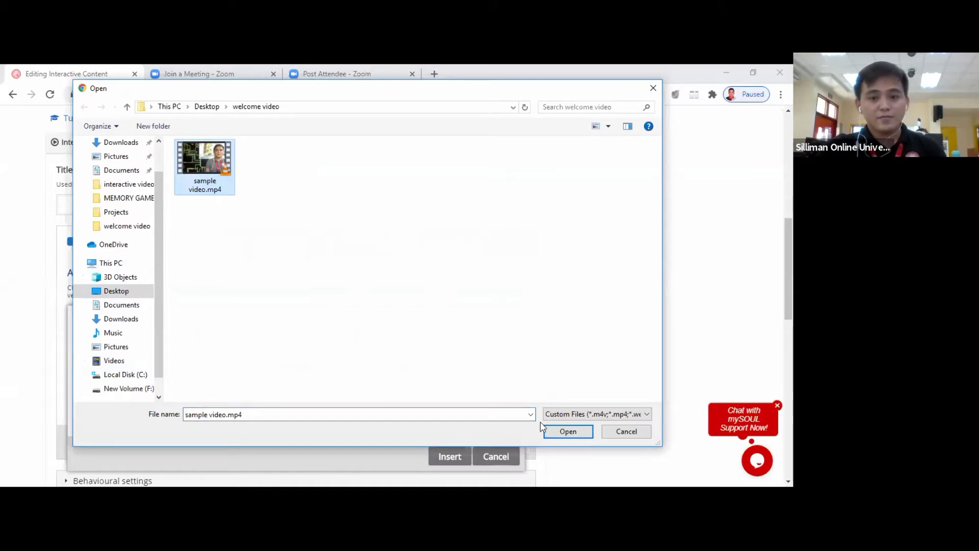
{"action": "left_click", "coordinate": [567, 431]}
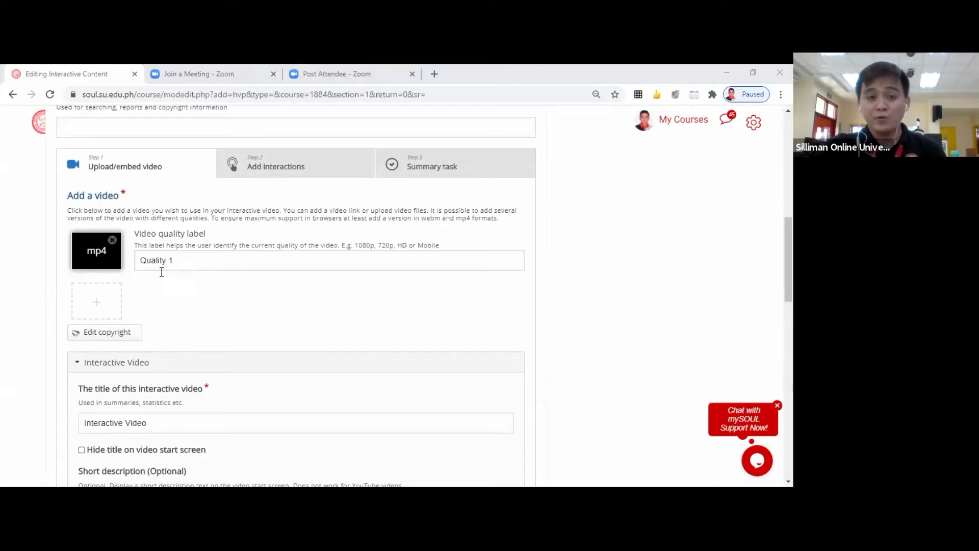
- Replace the default title of the interactive video with "EmpTech Welcome Video 101"
{"action": "scroll", "coordinate": [197, 332], "scroll_direction": "down", "scroll_amount": 2}
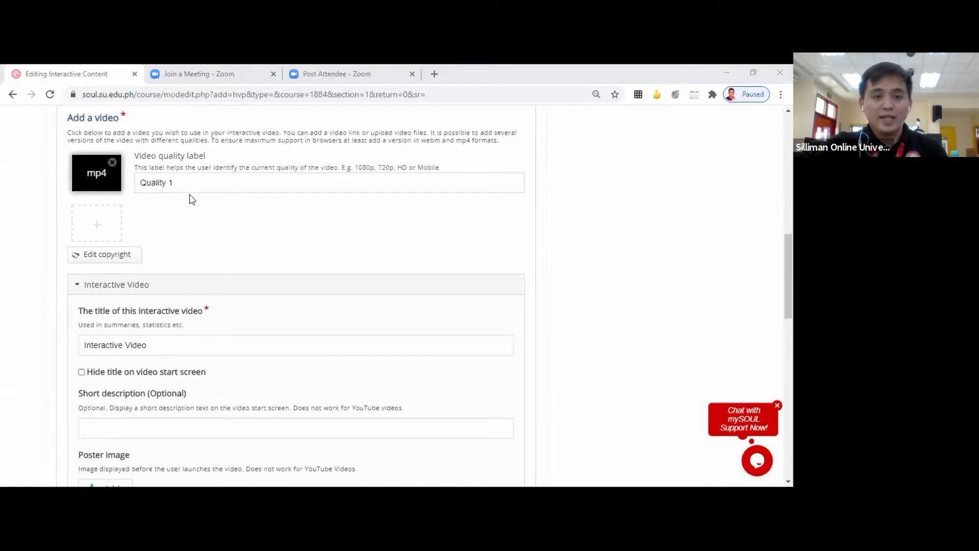
{"action": "left_click", "coordinate": [123, 285]}
{"action": "left_click", "coordinate": [136, 286]}
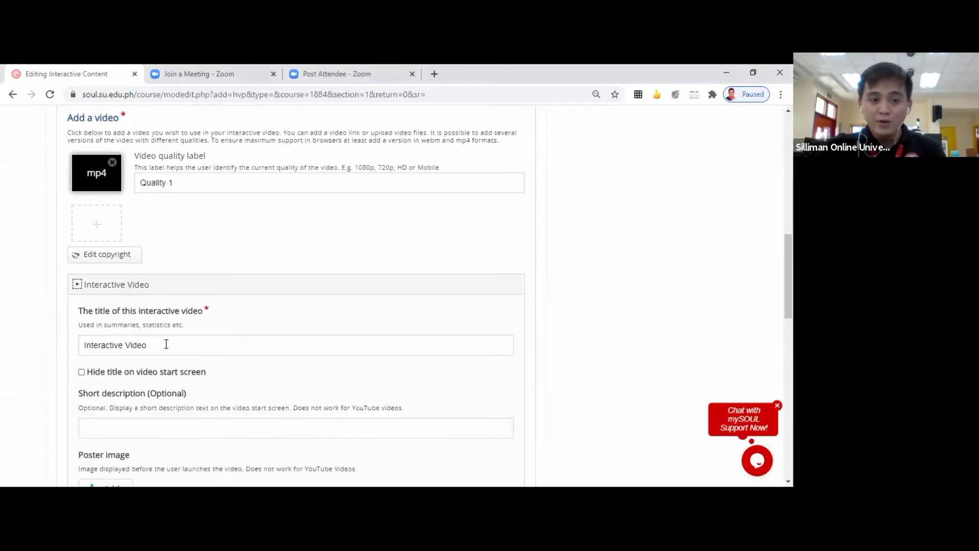
{"action": "scroll", "coordinate": [173, 343], "scroll_direction": "down", "scroll_amount": 2}
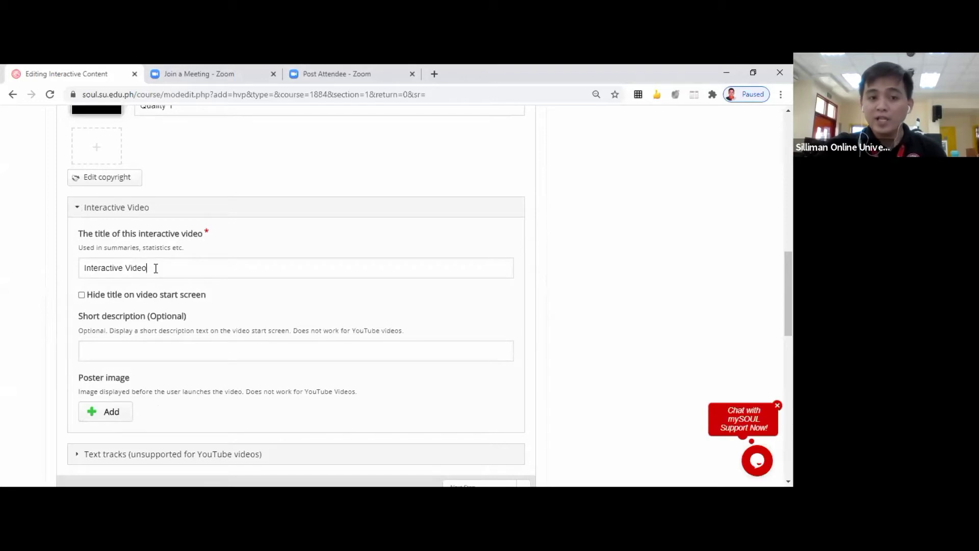
{"action": "left_click", "coordinate": [156, 268]}
{"action": "key", "text": "BackSpace"}
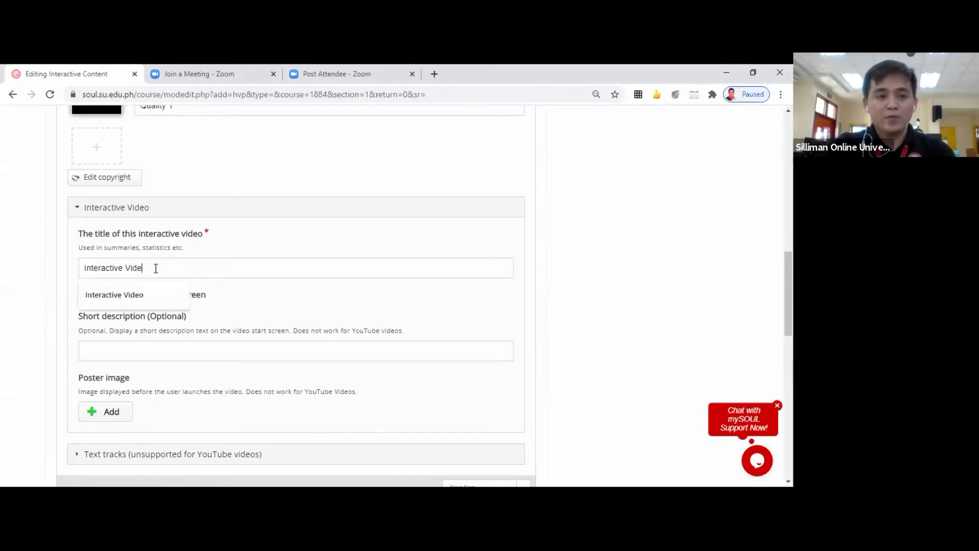
{"action": "key", "text": "BackSpace"}
{"action": "key", "text": "BackSpace"}
{"action": "key", "text": "BackSpace"}
{"action": "key", "text": "BackSpace"}
{"action": "key", "text": "BackSpace"}
{"action": "key", "text": "BackSpace"}
{"action": "key", "text": "BackSpace"}
{"action": "key", "text": "BackSpace"}
{"action": "key", "text": "BackSpace"}
{"action": "key", "text": "BackSpace"}
{"action": "key", "text": "BackSpace"}
{"action": "key", "text": "BackSpace"}
{"action": "key", "text": "BackSpace"}
{"action": "key", "text": "BackSpace"}
{"action": "key", "text": "BackSpace"}
{"action": "type", "text": "EmpT"}
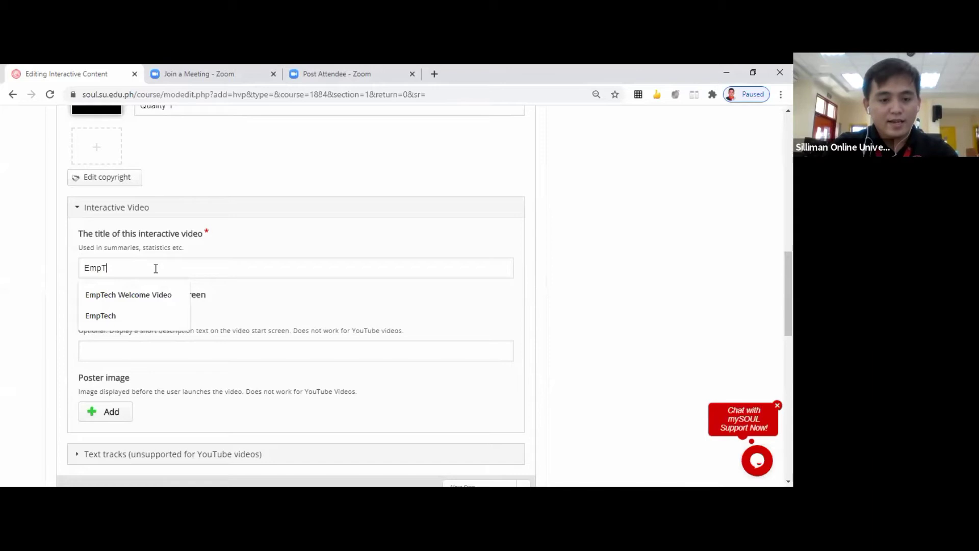
{"action": "type", "text": "ech Welcome"}
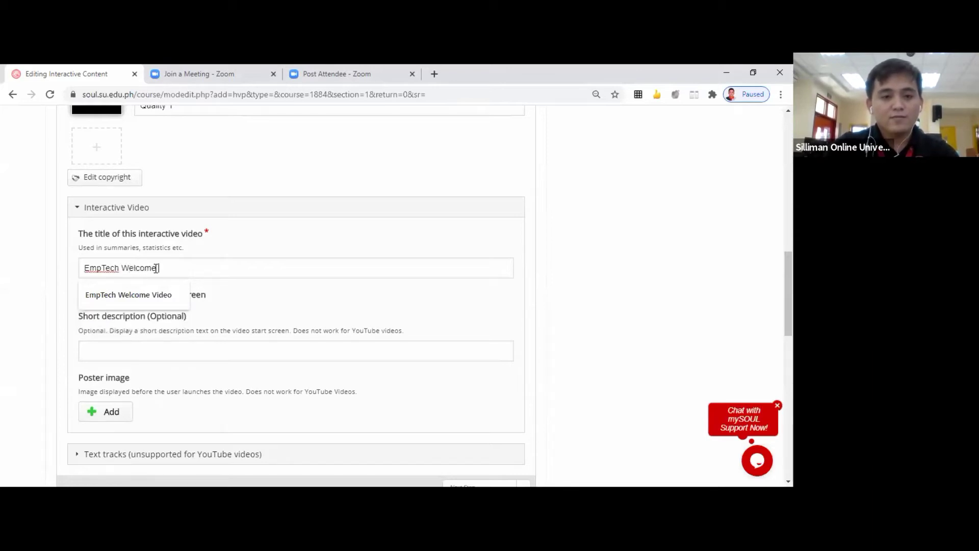
{"action": "type", "text": " Video 101"}
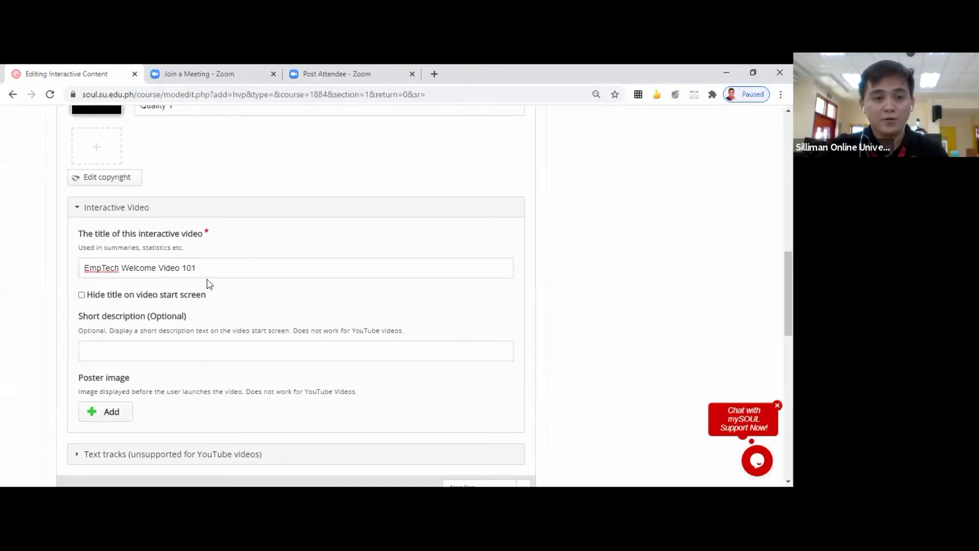
- Add Picture1.png from the "welcome video" folder as the poster image of the interactive video
{"action": "scroll", "coordinate": [212, 285], "scroll_direction": "down", "scroll_amount": 2}
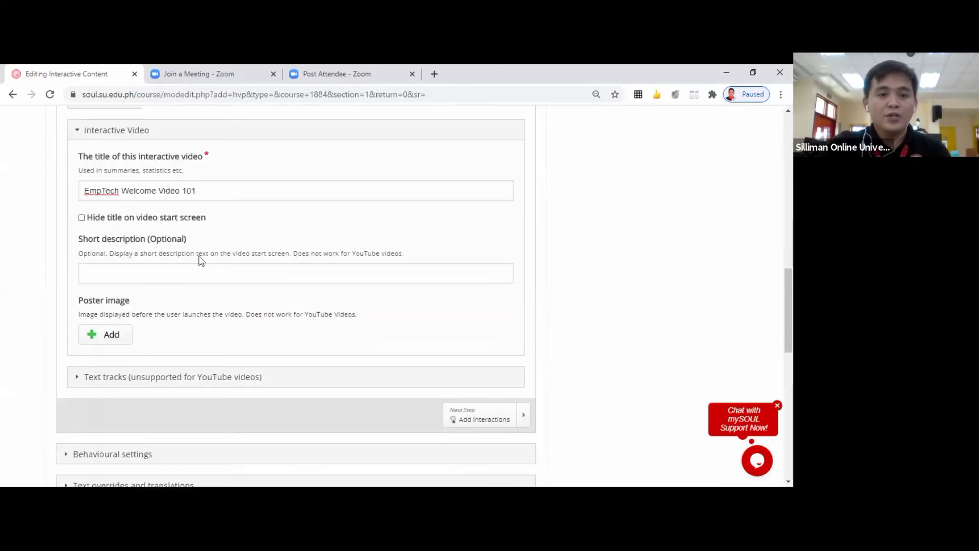
{"action": "left_click", "coordinate": [106, 336]}
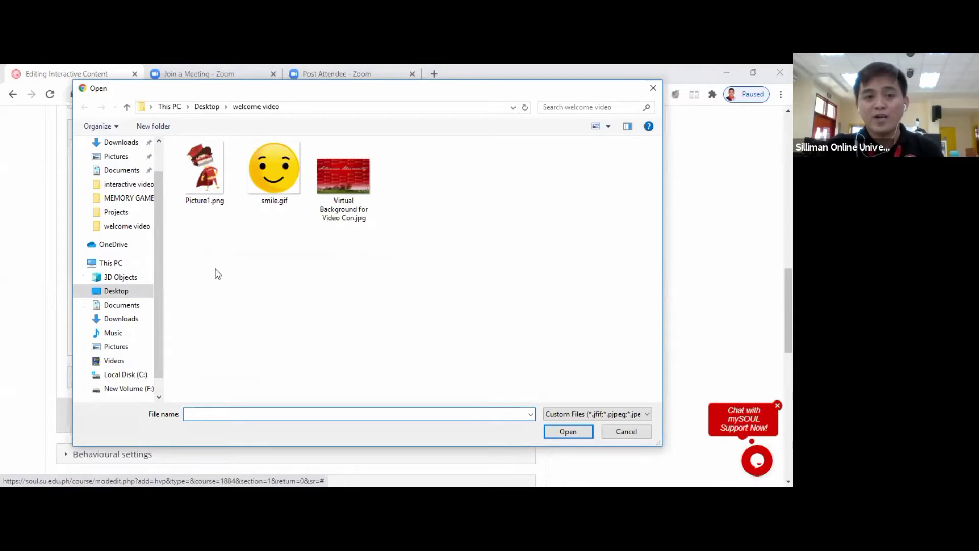
{"action": "left_click", "coordinate": [203, 183]}
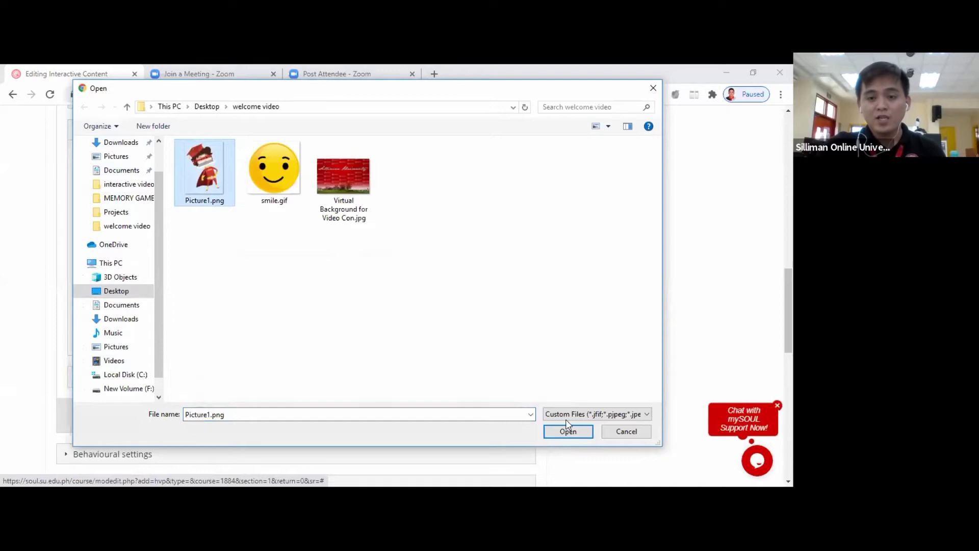
{"action": "left_click", "coordinate": [559, 432]}
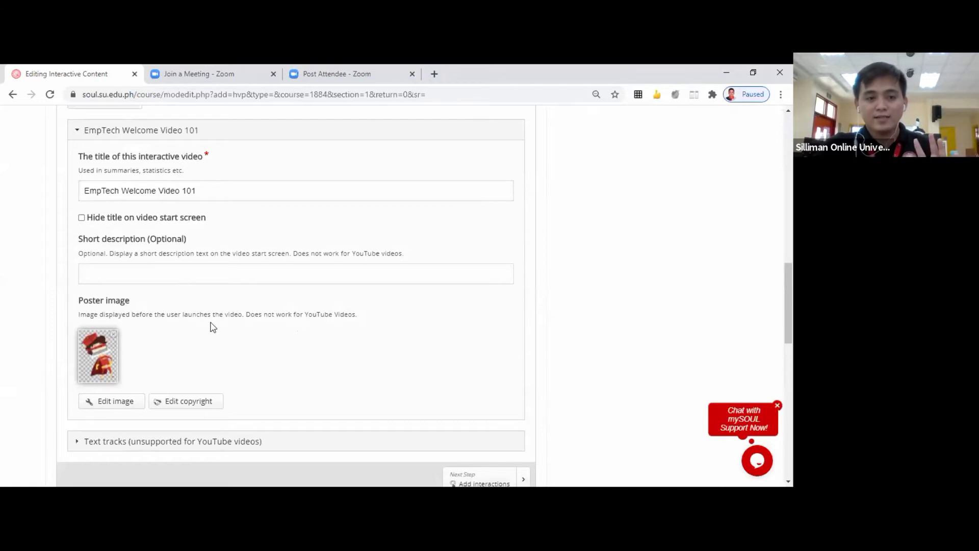
- In the behavioural settings, enable the button for rewinding 10 seconds and prevent skipping forward in the video
{"action": "scroll", "coordinate": [182, 332], "scroll_direction": "down", "scroll_amount": 2}
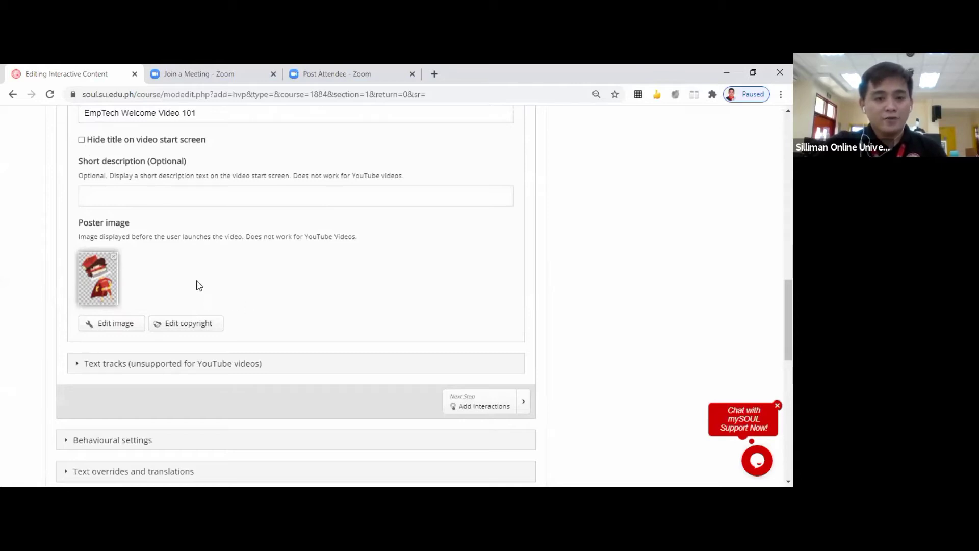
{"action": "scroll", "coordinate": [199, 293], "scroll_direction": "down", "scroll_amount": 3}
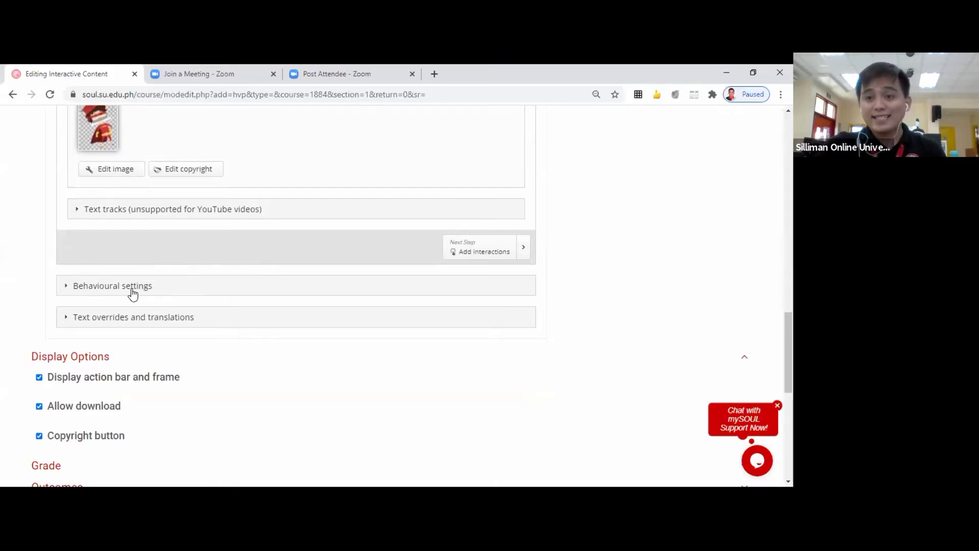
{"action": "left_click", "coordinate": [111, 289]}
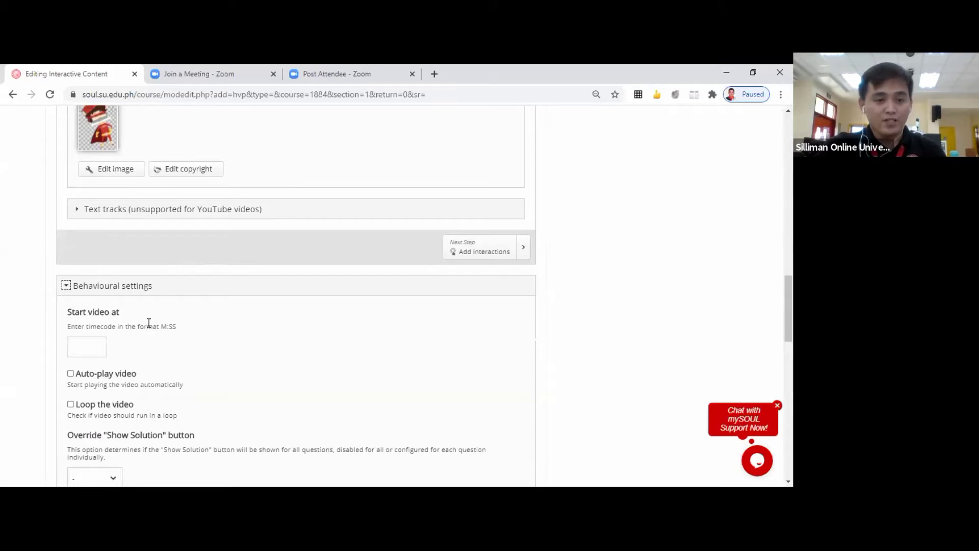
{"action": "scroll", "coordinate": [153, 322], "scroll_direction": "down", "scroll_amount": 3}
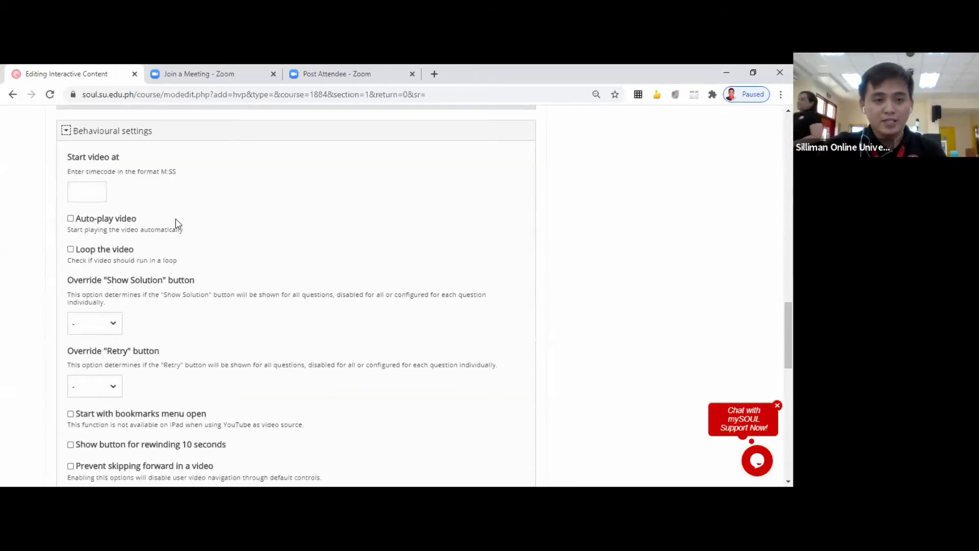
{"action": "scroll", "coordinate": [177, 256], "scroll_direction": "down", "scroll_amount": 3}
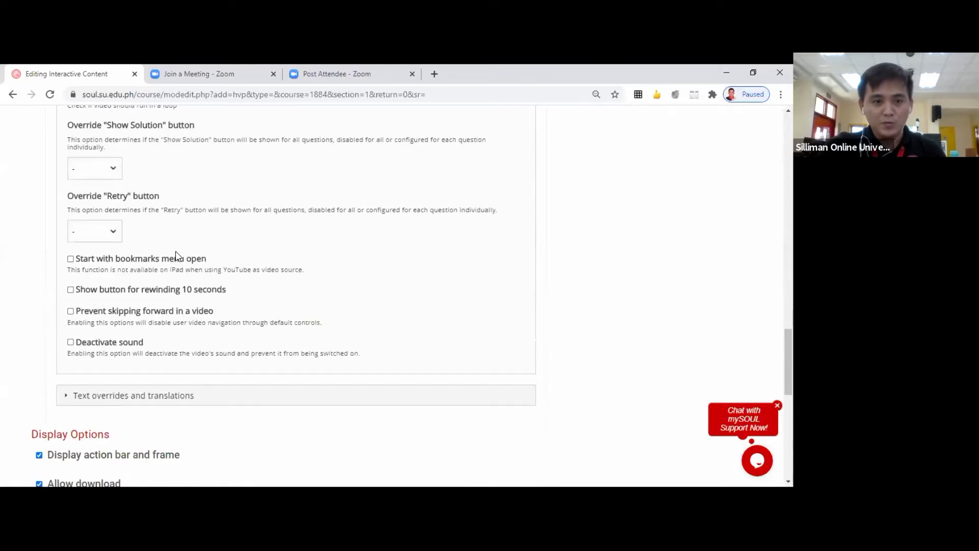
{"action": "scroll", "coordinate": [240, 258], "scroll_direction": "down", "scroll_amount": 2}
{"action": "scroll", "coordinate": [240, 258], "scroll_direction": "up", "scroll_amount": 2}
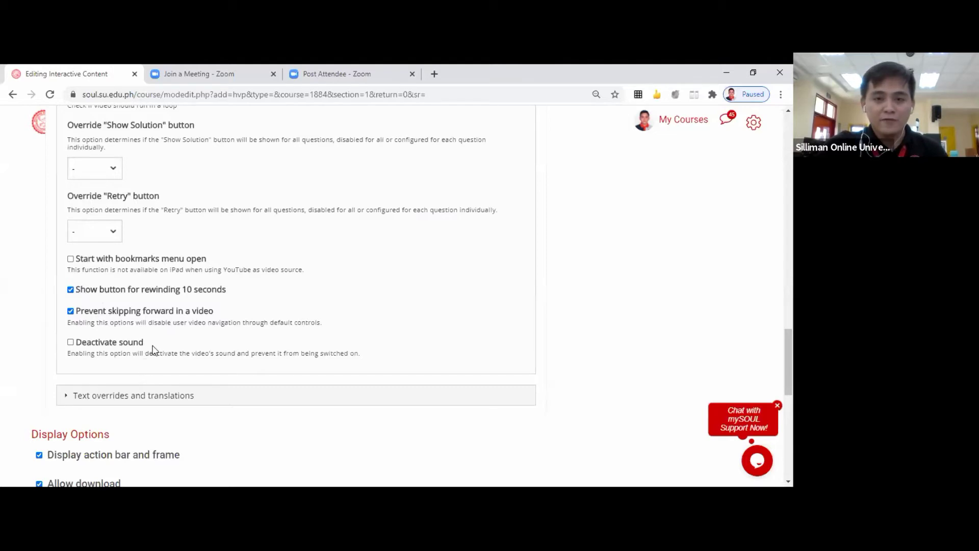
{"action": "scroll", "coordinate": [155, 348], "scroll_direction": "up", "scroll_amount": 20}
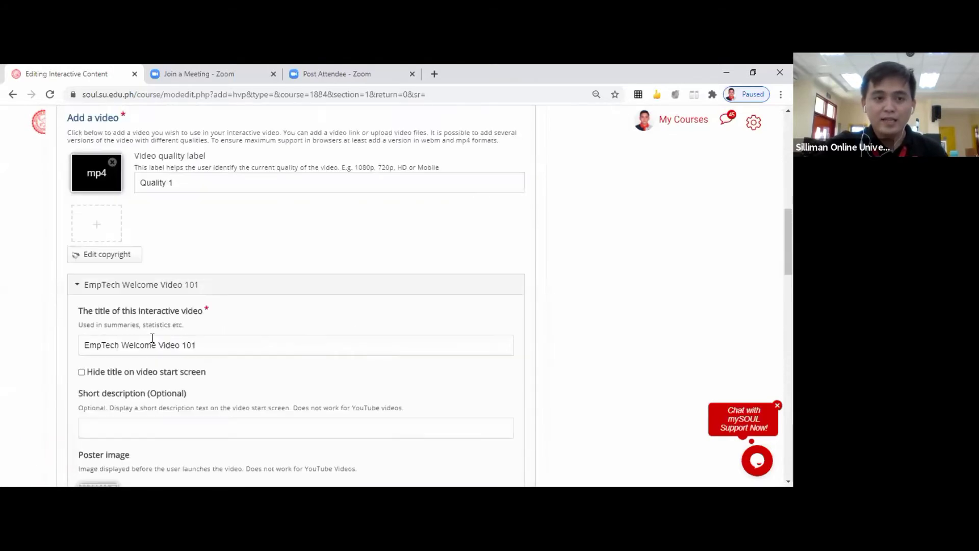
{"action": "scroll", "coordinate": [149, 343], "scroll_direction": "down", "scroll_amount": 4}
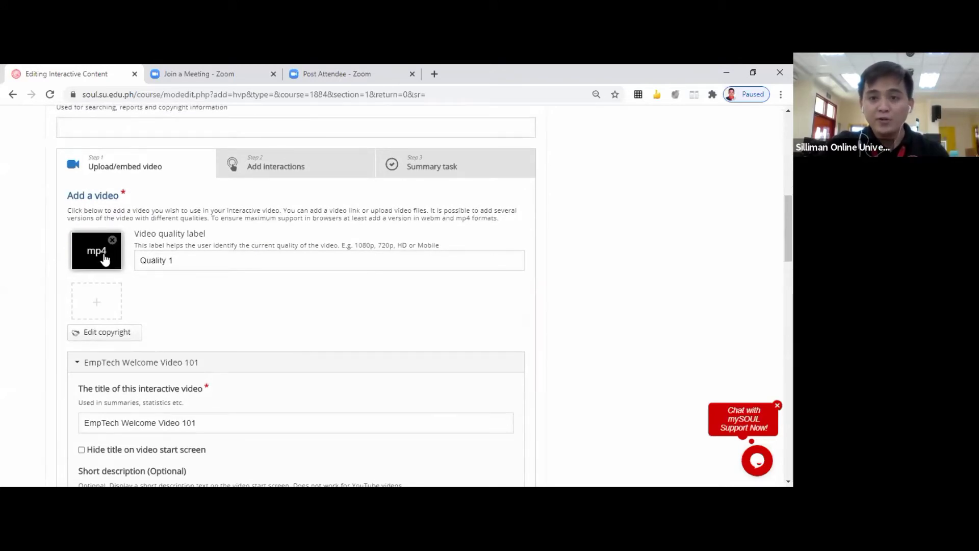
{"action": "scroll", "coordinate": [169, 350], "scroll_direction": "down", "scroll_amount": 2}
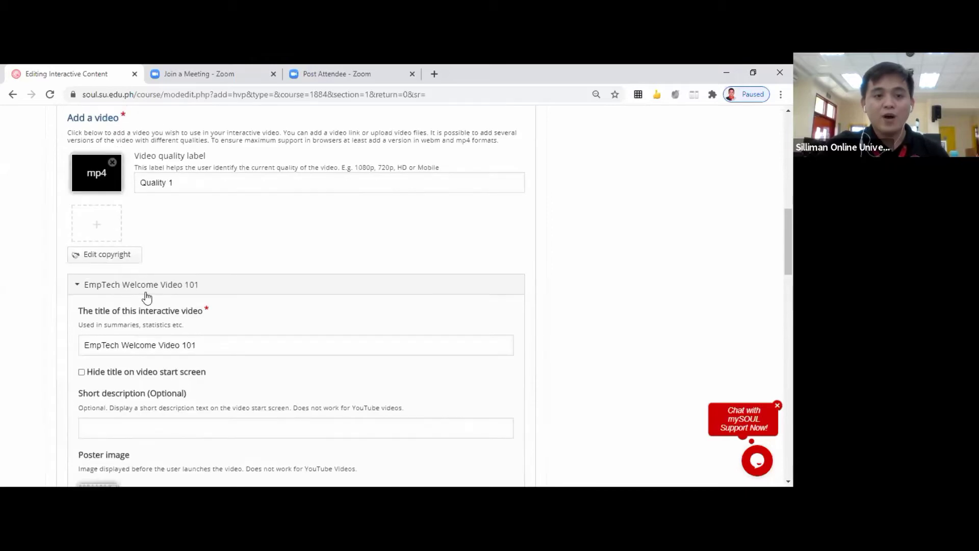
- Review the uploaded video, title, poster image and behavioural settings of the interactive video
{"action": "scroll", "coordinate": [147, 296], "scroll_direction": "down", "scroll_amount": 2}
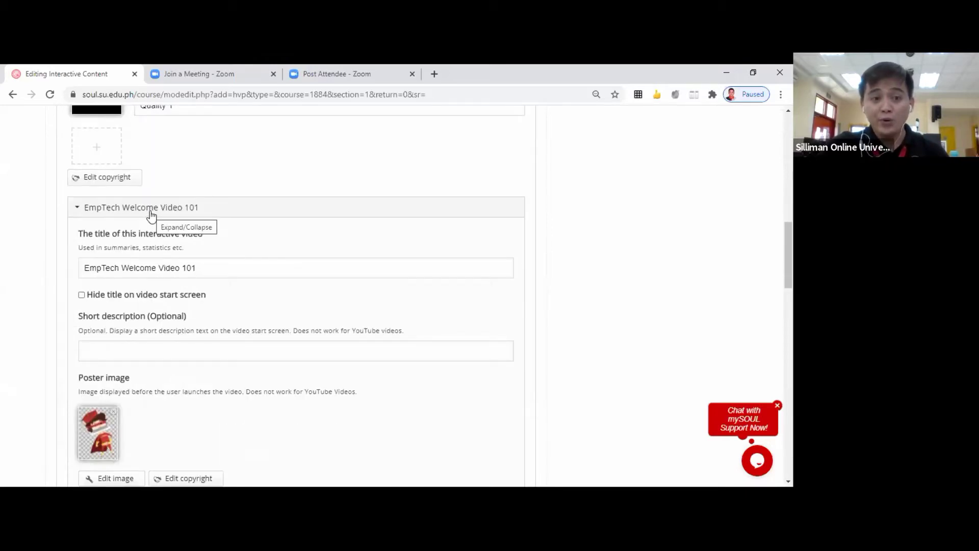
{"action": "scroll", "coordinate": [168, 322], "scroll_direction": "down", "scroll_amount": 4}
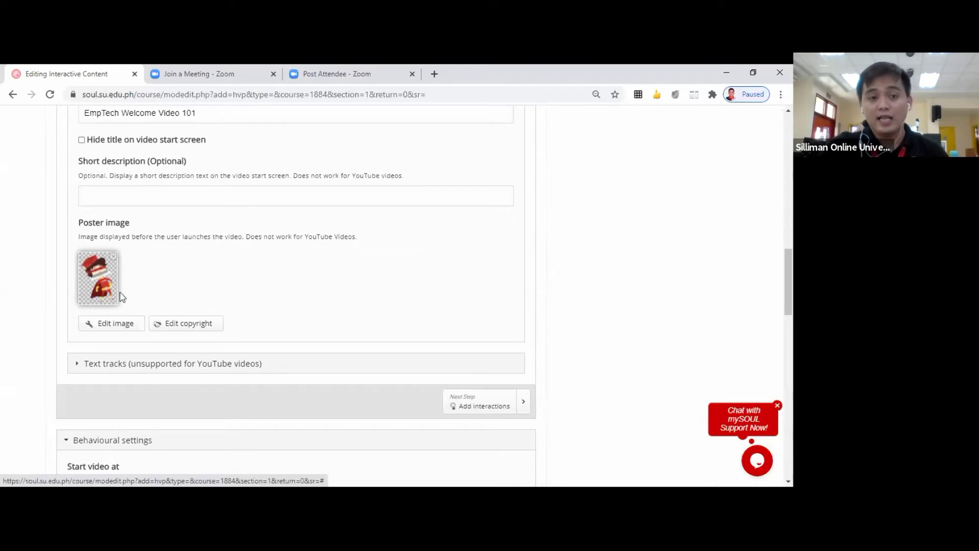
{"action": "scroll", "coordinate": [132, 286], "scroll_direction": "down", "scroll_amount": 5}
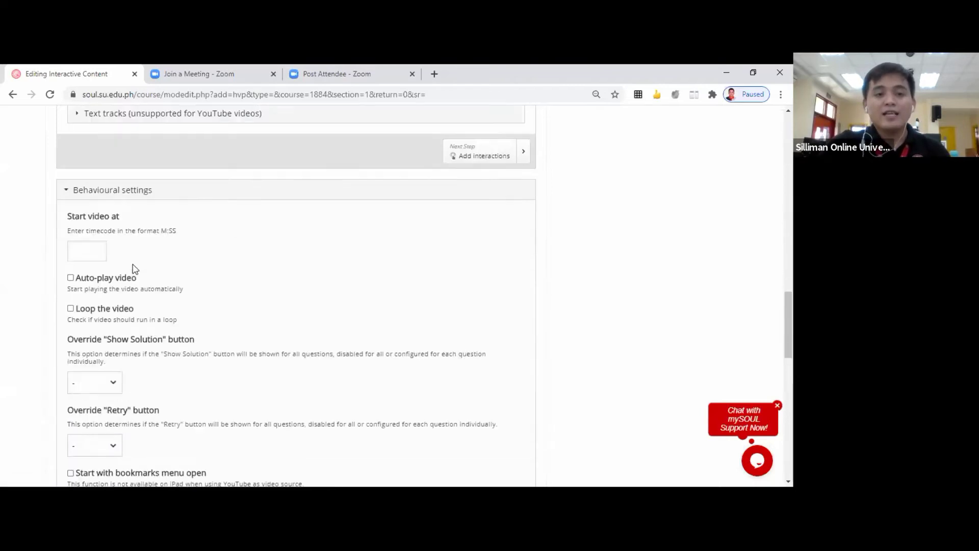
{"action": "scroll", "coordinate": [136, 268], "scroll_direction": "down", "scroll_amount": 1}
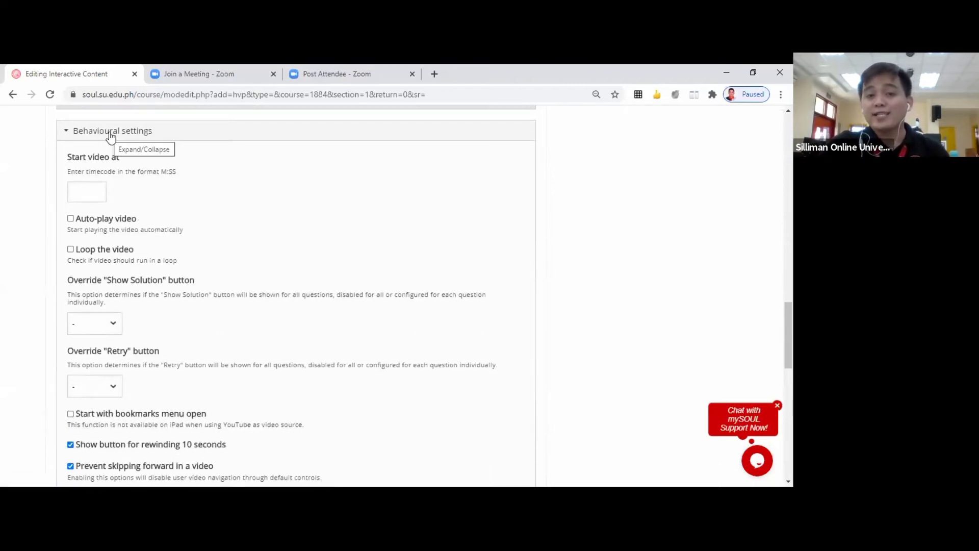
{"action": "scroll", "coordinate": [125, 343], "scroll_direction": "down", "scroll_amount": 3}
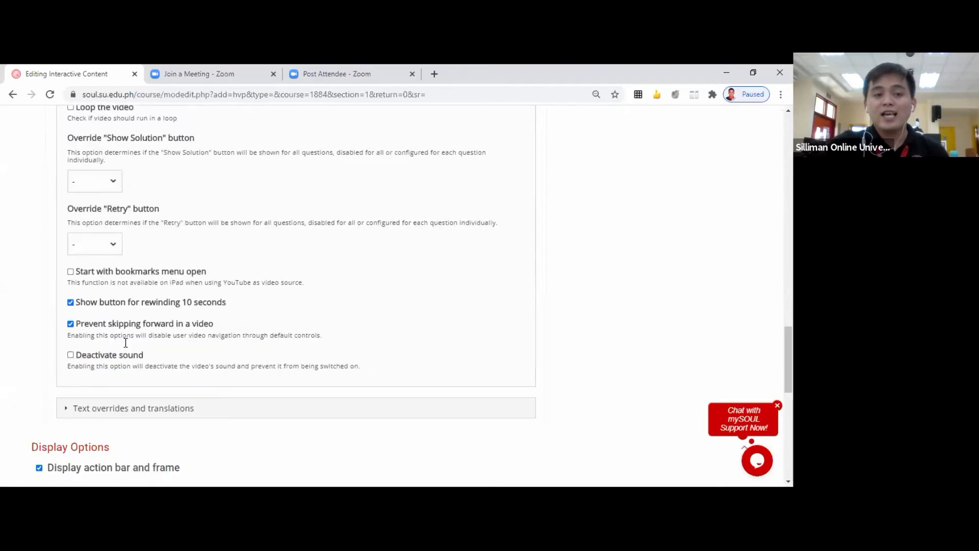
{"action": "scroll", "coordinate": [126, 343], "scroll_direction": "up", "scroll_amount": 1}
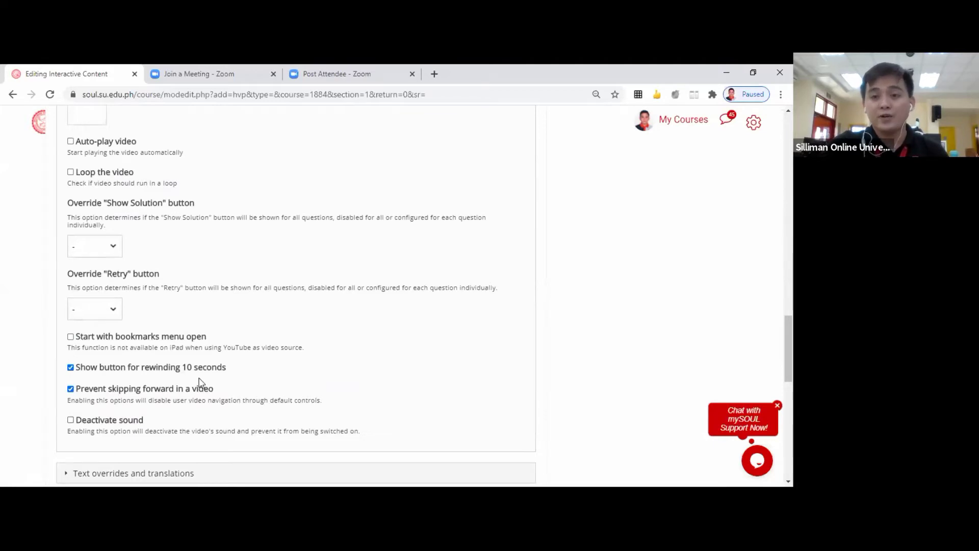
{"action": "scroll", "coordinate": [199, 382], "scroll_direction": "up", "scroll_amount": 12}
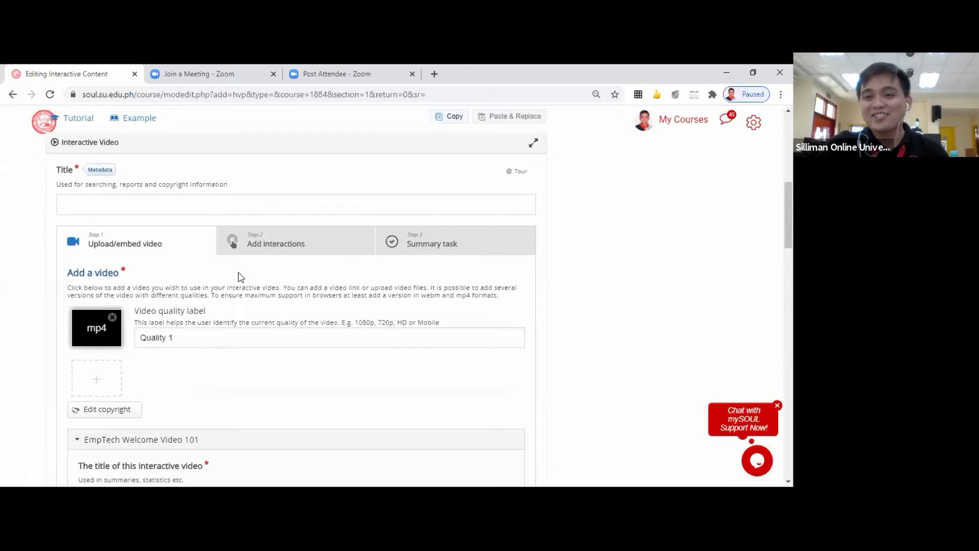
- Go to the Add interactions step of the interactive video and close the introductory tour
{"action": "left_click", "coordinate": [258, 251]}
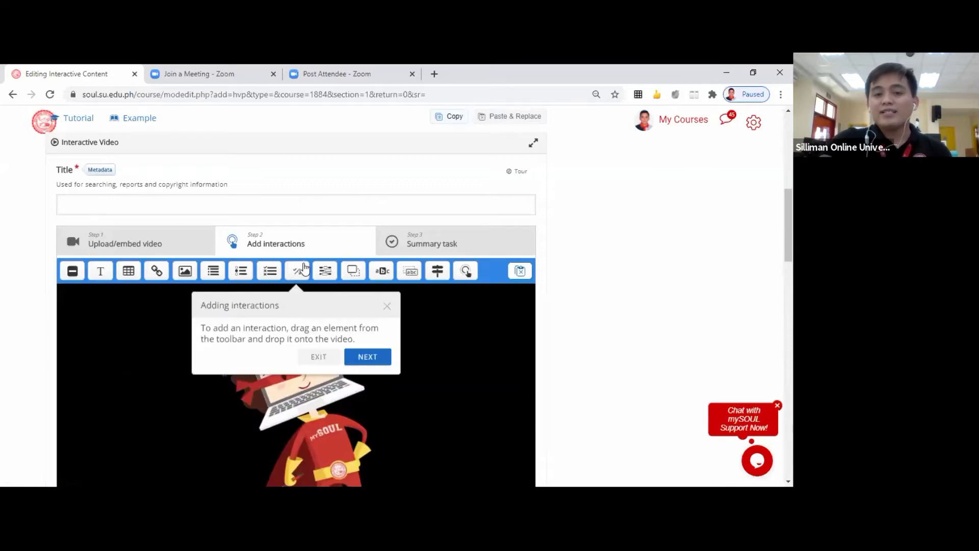
{"action": "scroll", "coordinate": [314, 243], "scroll_direction": "down", "scroll_amount": 2}
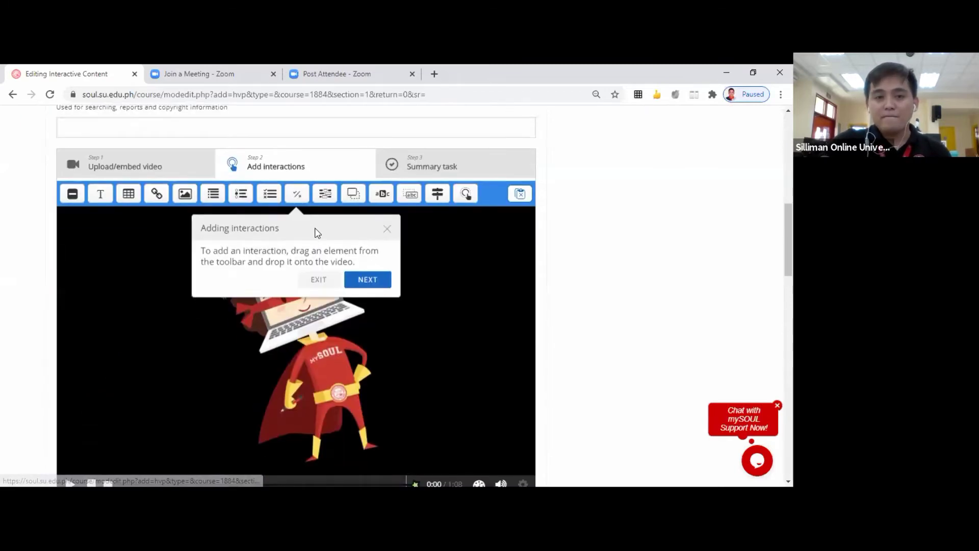
{"action": "scroll", "coordinate": [314, 237], "scroll_direction": "down", "scroll_amount": 1}
{"action": "scroll", "coordinate": [311, 234], "scroll_direction": "up", "scroll_amount": 1}
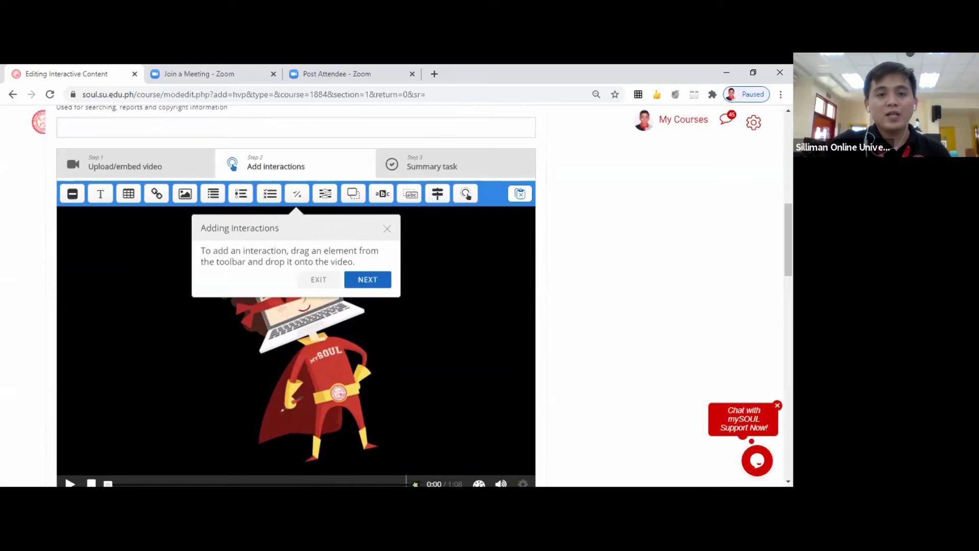
{"action": "scroll", "coordinate": [319, 256], "scroll_direction": "down", "scroll_amount": 2}
{"action": "scroll", "coordinate": [320, 256], "scroll_direction": "up", "scroll_amount": 2}
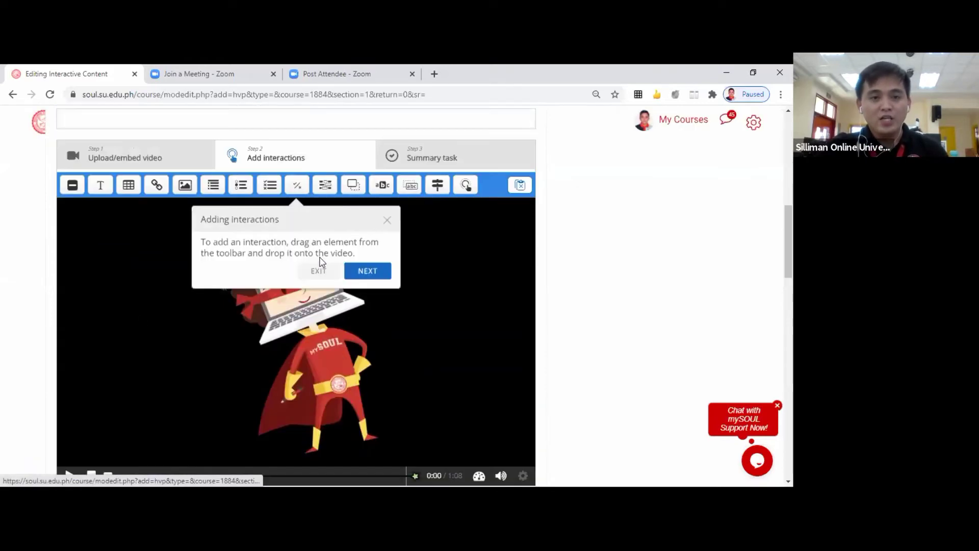
{"action": "left_click", "coordinate": [387, 229]}
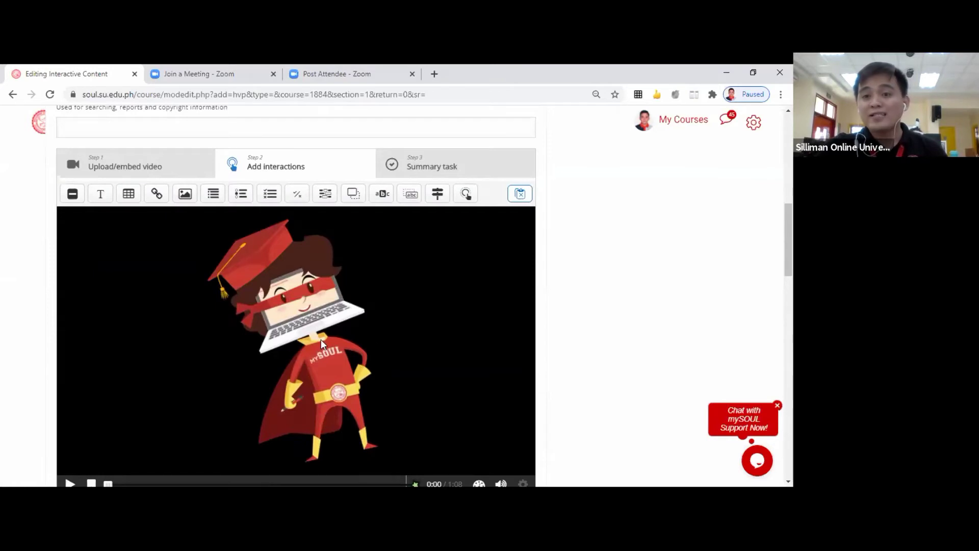
- Play the video in the interactions editor and pause it at about 0:04
{"action": "scroll", "coordinate": [321, 341], "scroll_direction": "down", "scroll_amount": 2}
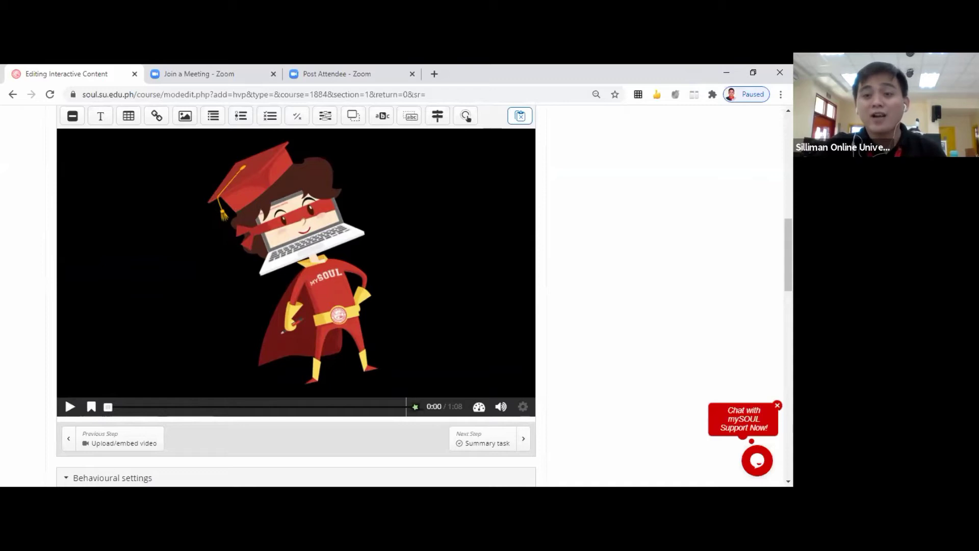
{"action": "scroll", "coordinate": [136, 298], "scroll_direction": "up", "scroll_amount": 2}
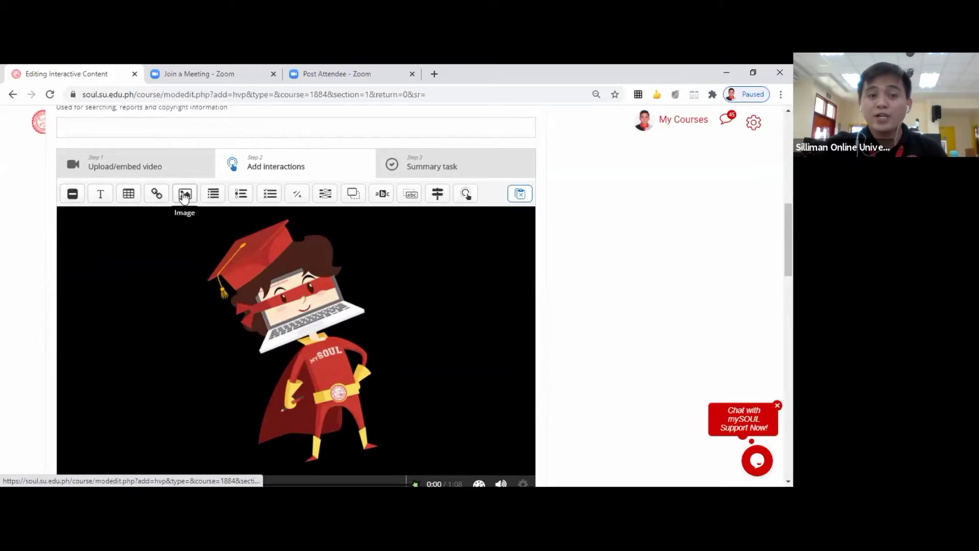
{"action": "scroll", "coordinate": [318, 316], "scroll_direction": "down", "scroll_amount": 2}
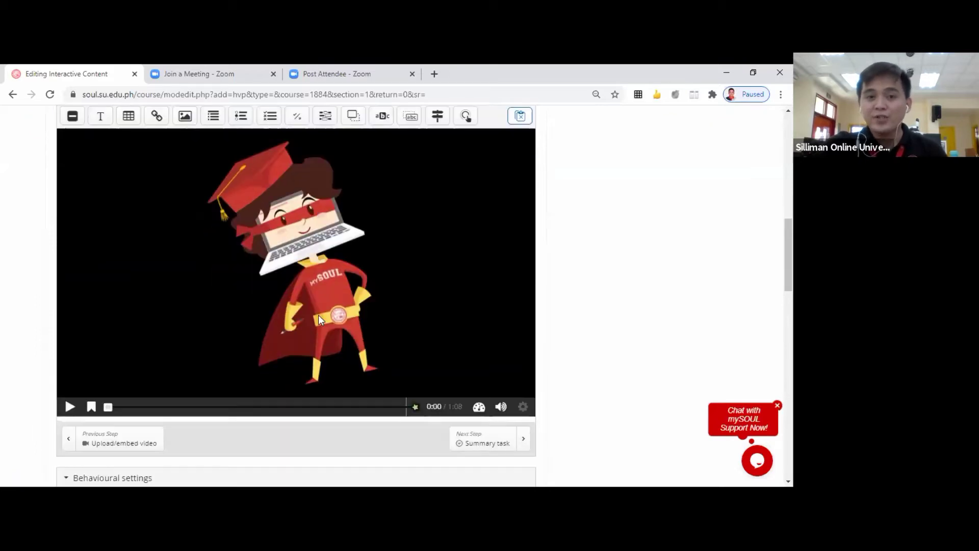
{"action": "scroll", "coordinate": [327, 307], "scroll_direction": "up", "scroll_amount": 2}
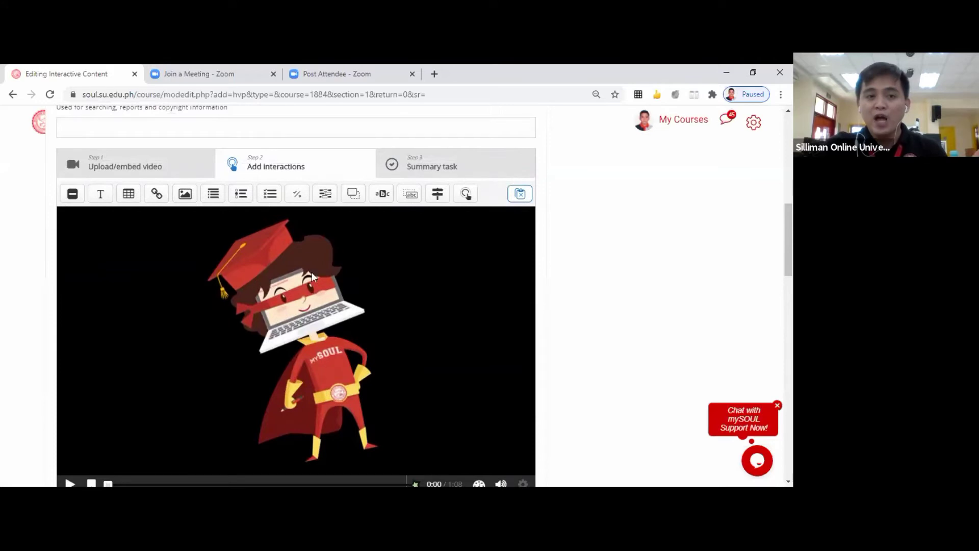
{"action": "scroll", "coordinate": [325, 359], "scroll_direction": "down", "scroll_amount": 2}
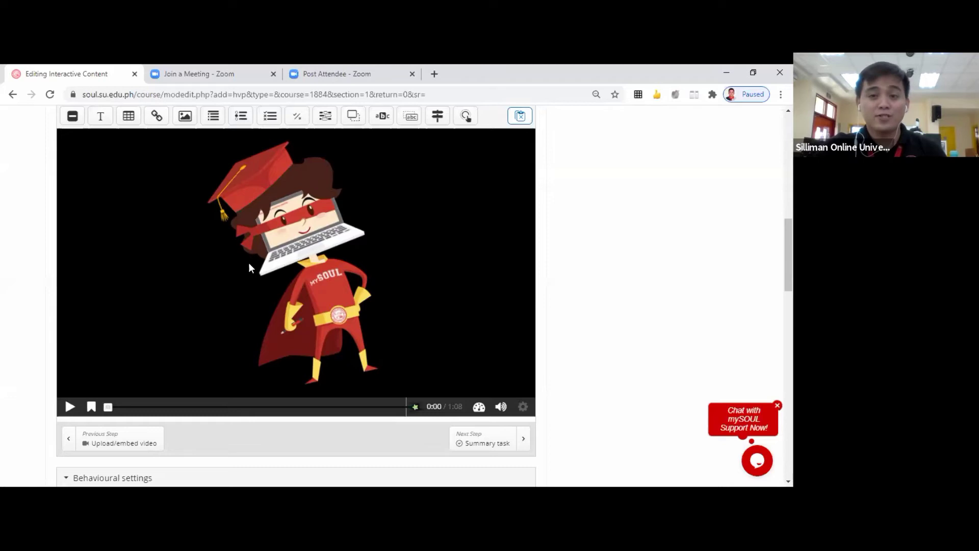
{"action": "scroll", "coordinate": [264, 309], "scroll_direction": "up", "scroll_amount": 1}
{"action": "scroll", "coordinate": [264, 314], "scroll_direction": "down", "scroll_amount": 1}
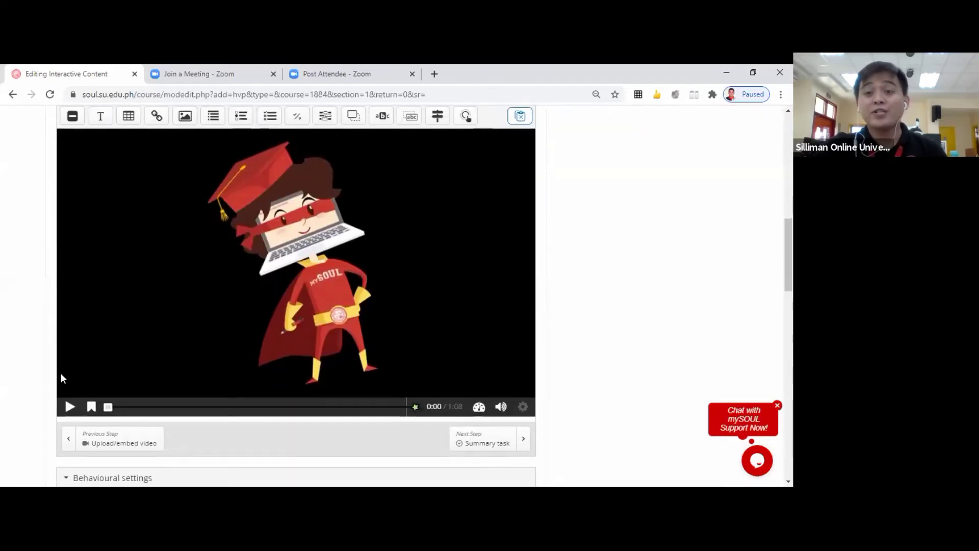
{"action": "left_click", "coordinate": [69, 408]}
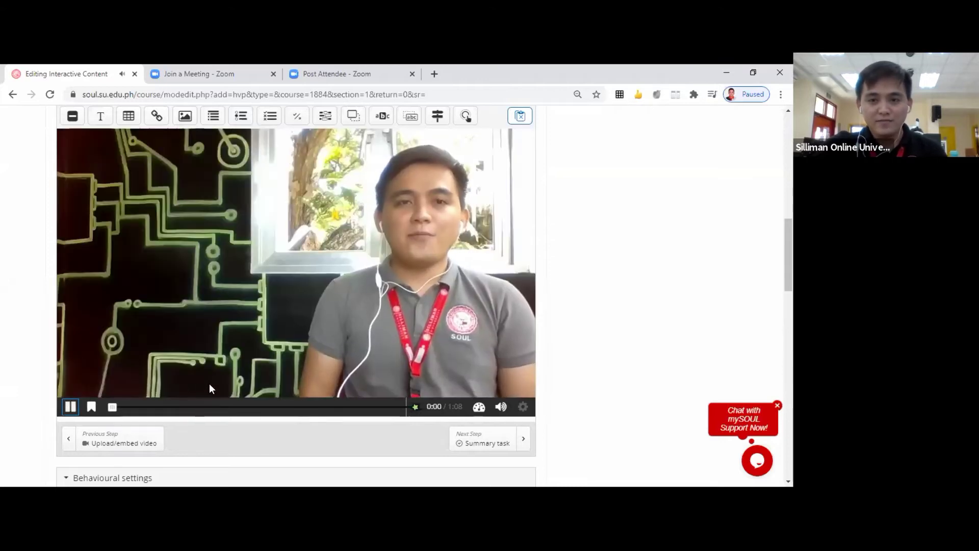
{"action": "left_click", "coordinate": [121, 408]}
{"action": "left_click", "coordinate": [71, 408]}
- Add an image interaction to the video at the paused position
{"action": "scroll", "coordinate": [273, 368], "scroll_direction": "up", "scroll_amount": 2}
{"action": "scroll", "coordinate": [271, 338], "scroll_direction": "down", "scroll_amount": 2}
{"action": "scroll", "coordinate": [271, 338], "scroll_direction": "up", "scroll_amount": 2}
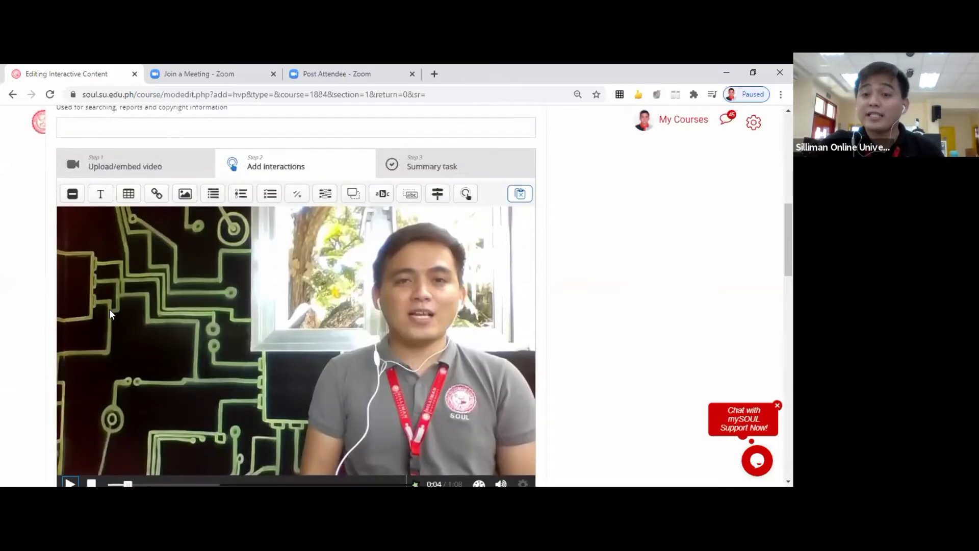
{"action": "scroll", "coordinate": [238, 321], "scroll_direction": "down", "scroll_amount": 2}
{"action": "scroll", "coordinate": [237, 322], "scroll_direction": "up", "scroll_amount": 2}
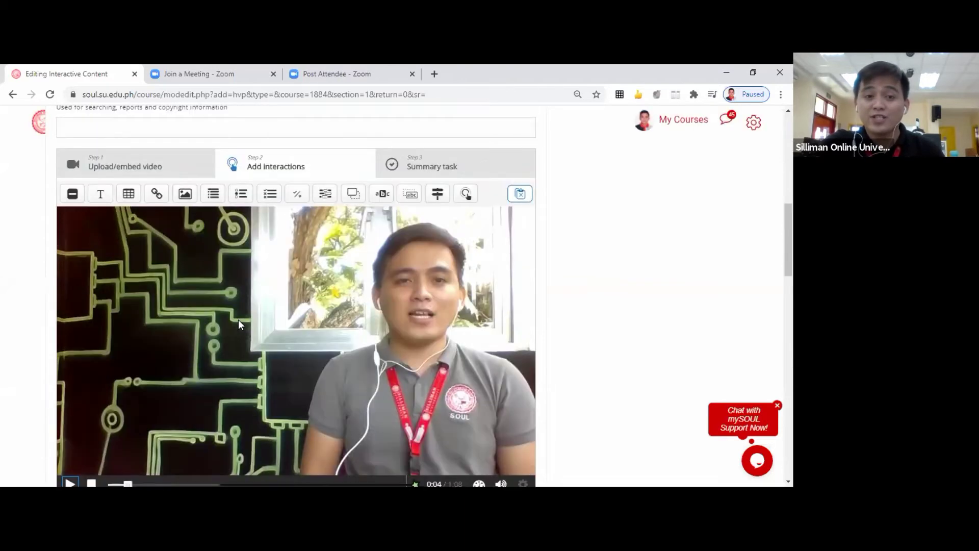
{"action": "left_click", "coordinate": [186, 197]}
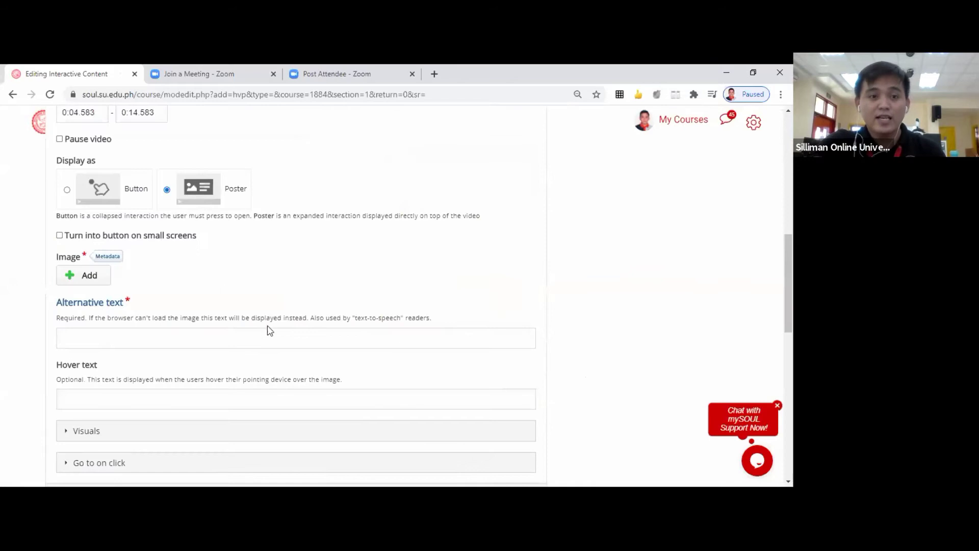
- Set the start of the image interaction's display time to 0:03
{"action": "scroll", "coordinate": [305, 317], "scroll_direction": "up", "scroll_amount": 1}
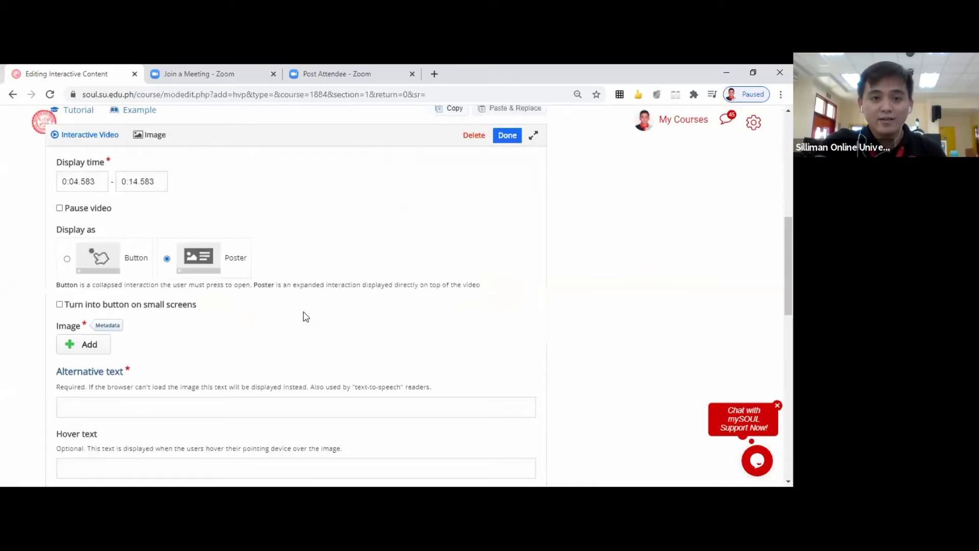
{"action": "scroll", "coordinate": [305, 316], "scroll_direction": "up", "scroll_amount": 1}
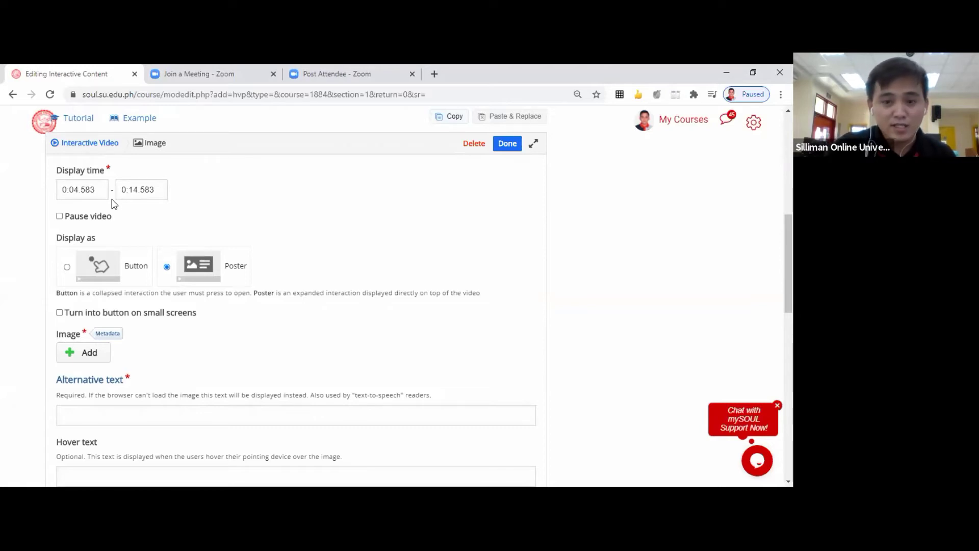
{"action": "key", "text": "BackSpace"}
{"action": "key", "text": "BackSpace"}
{"action": "key", "text": "BackSpace"}
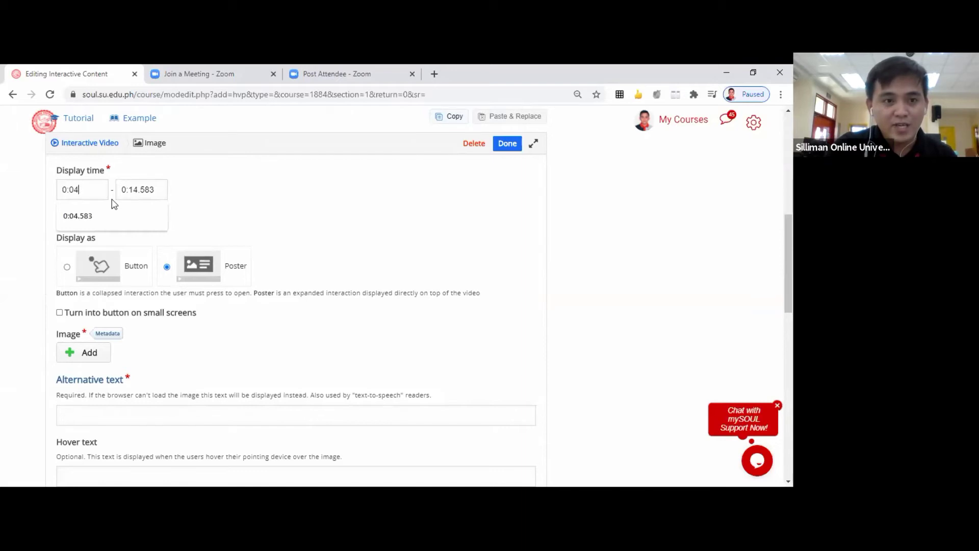
{"action": "key", "text": "BackSpace"}
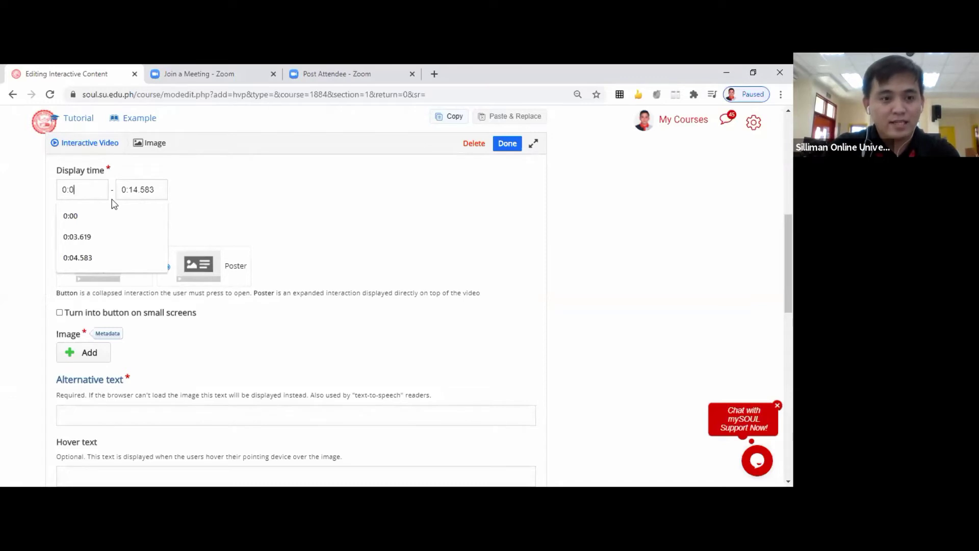
{"action": "type", "text": "3"}
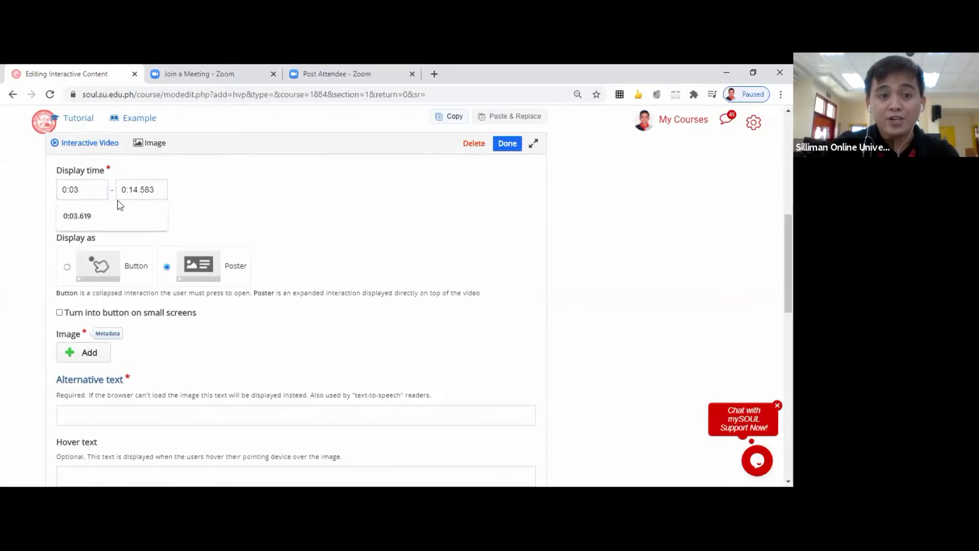
- Set the end of the image interaction's display time to 0:15
{"action": "left_click", "coordinate": [153, 190]}
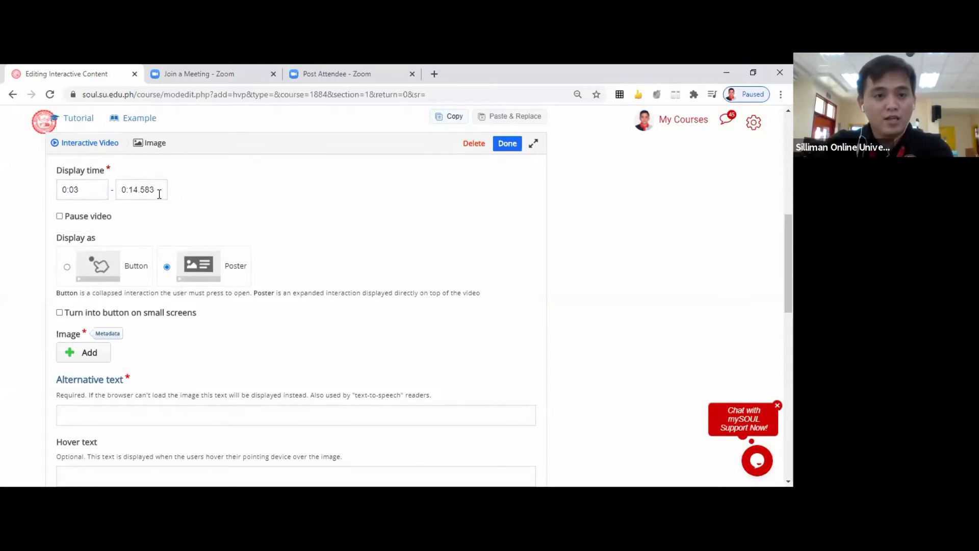
{"action": "key", "text": "BackSpace"}
{"action": "key", "text": "BackSpace"}
{"action": "key", "text": "BackSpace"}
{"action": "key", "text": "BackSpace"}
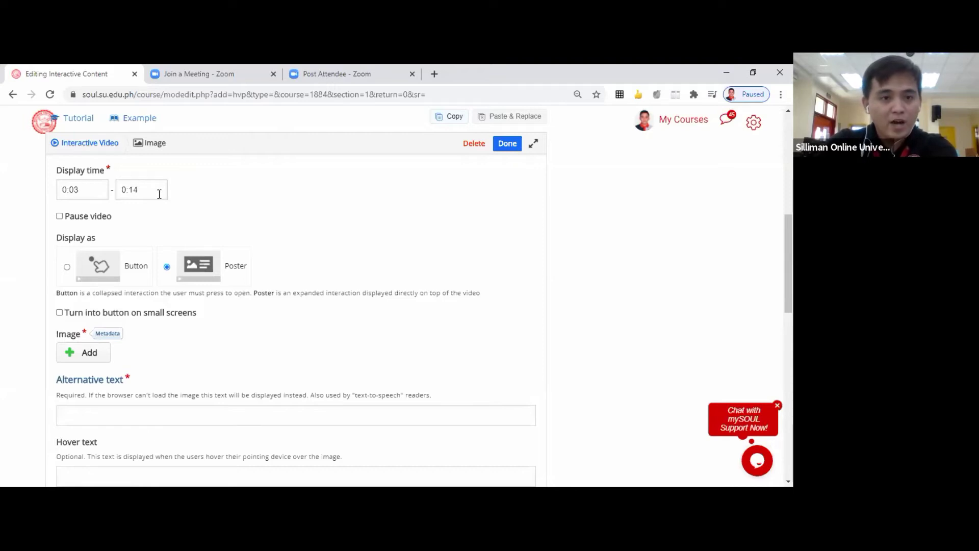
{"action": "key", "text": "BackSpace"}
{"action": "type", "text": "0:"}
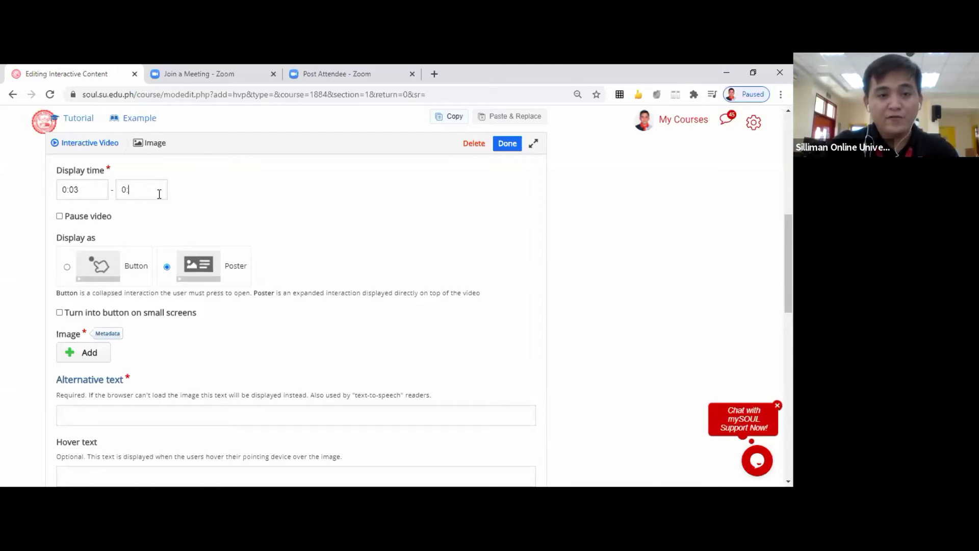
{"action": "type", "text": "15"}
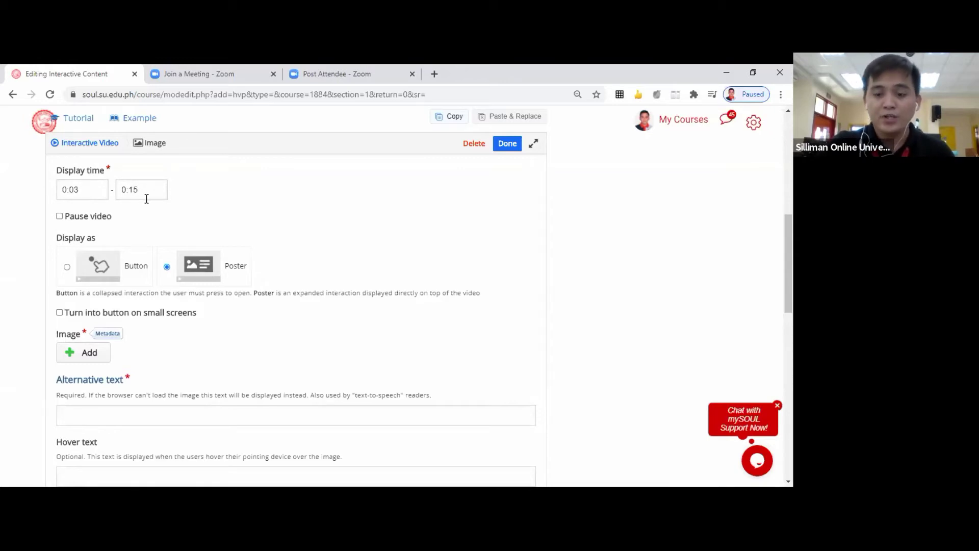
- Set the end of the image interaction's display time to 0:07
{"action": "key", "text": "BackSpace"}
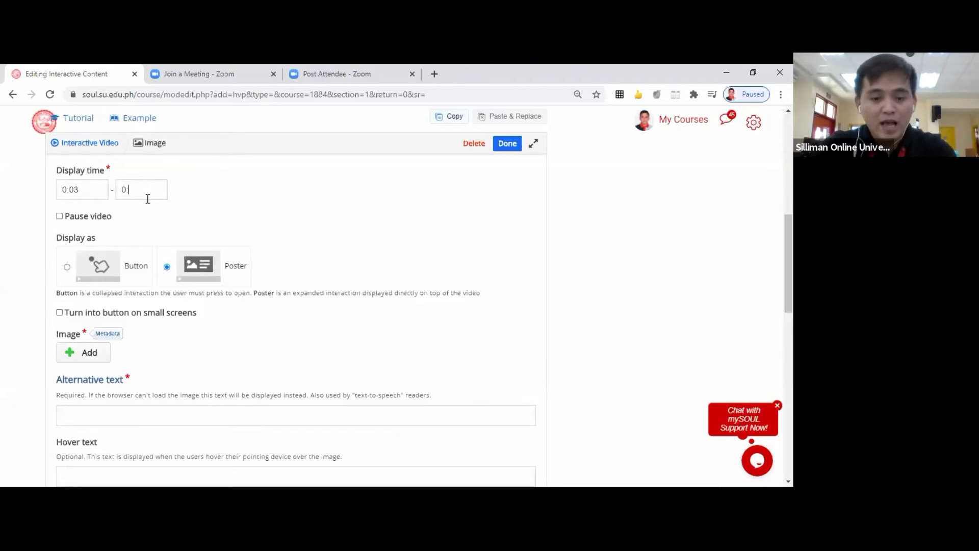
{"action": "type", "text": "07"}
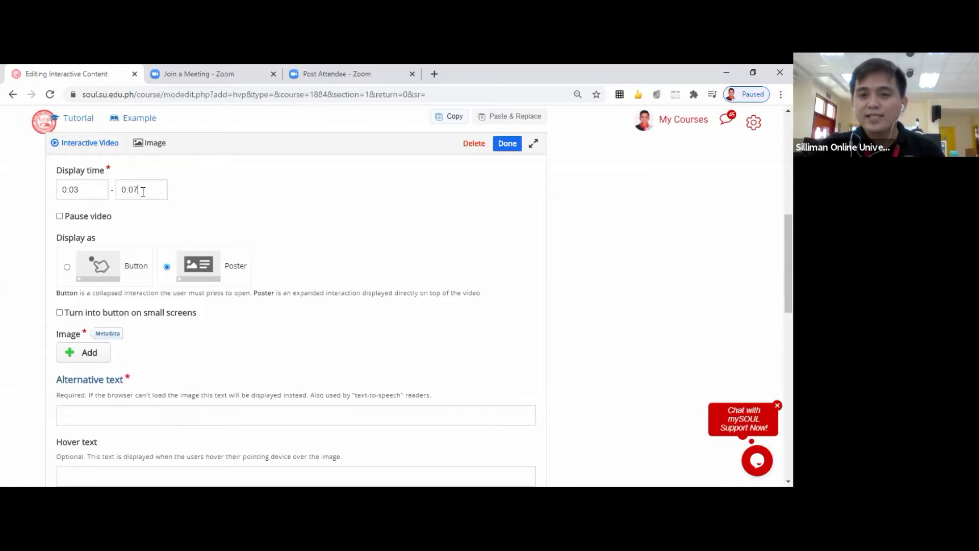
{"action": "left_click", "coordinate": [86, 193]}
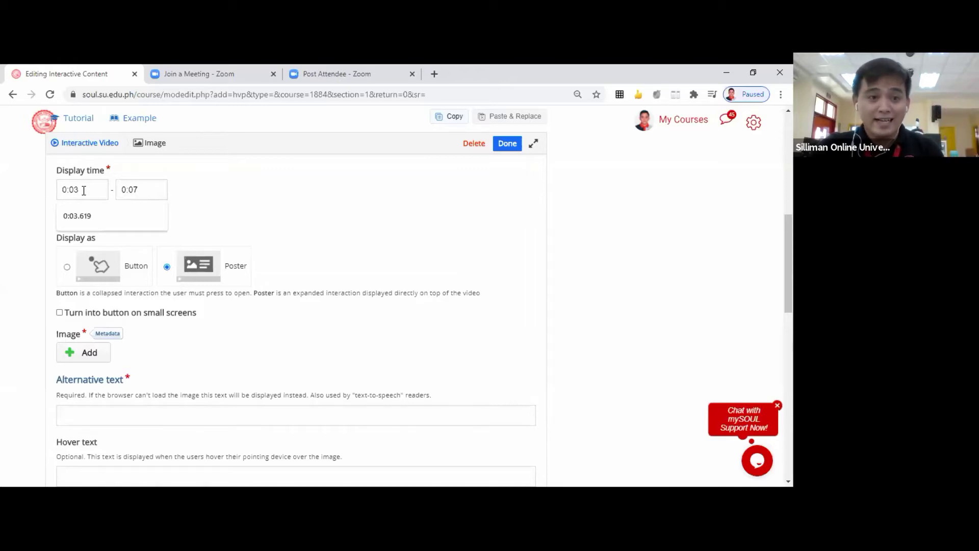
{"action": "left_click", "coordinate": [145, 191]}
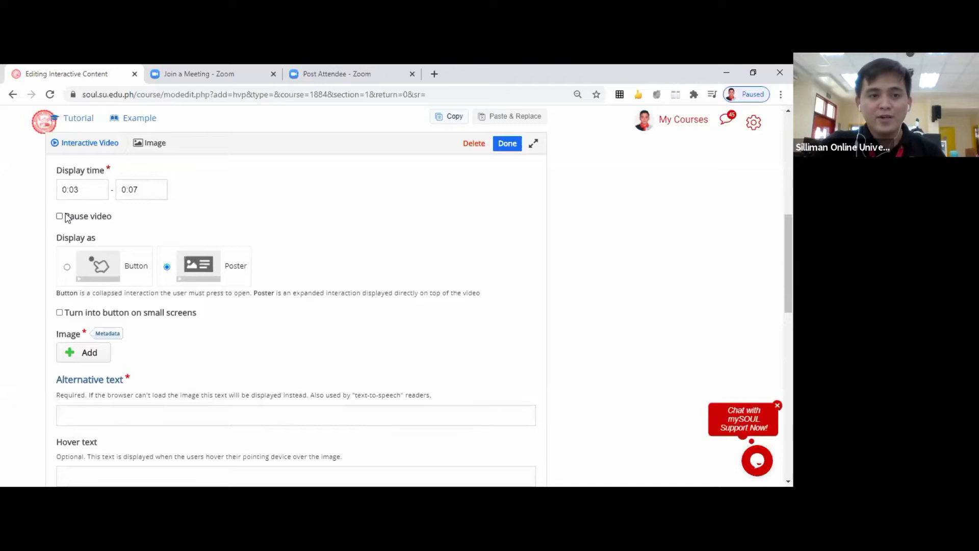
- Upload smile.gif from the welcome video folder as the interaction's image and finish the image interaction
{"action": "left_click", "coordinate": [86, 196]}
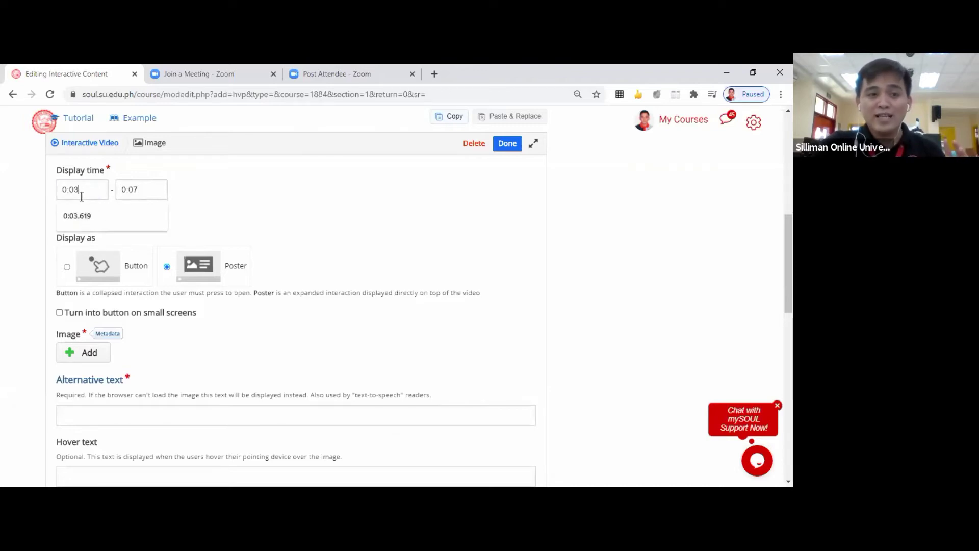
{"action": "left_click", "coordinate": [146, 190]}
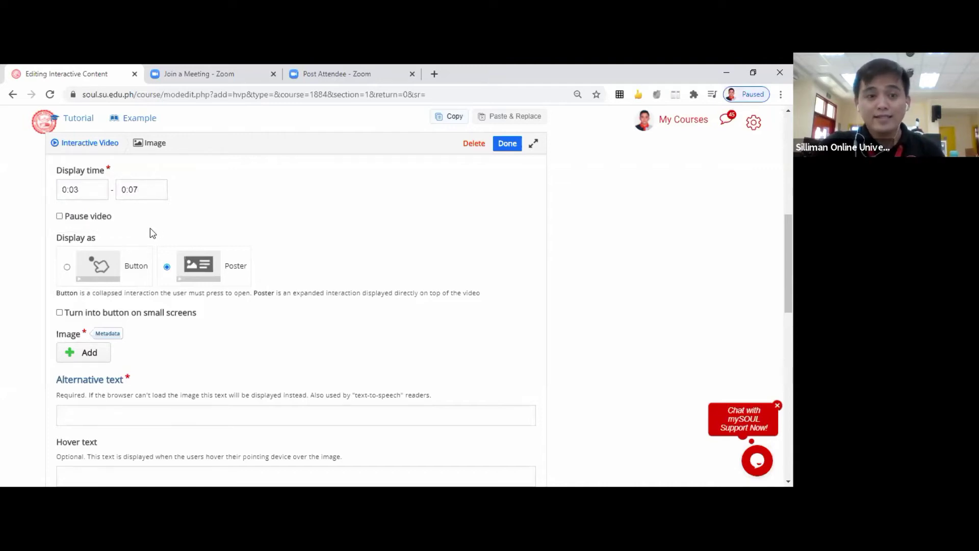
{"action": "scroll", "coordinate": [168, 227], "scroll_direction": "down", "scroll_amount": 2}
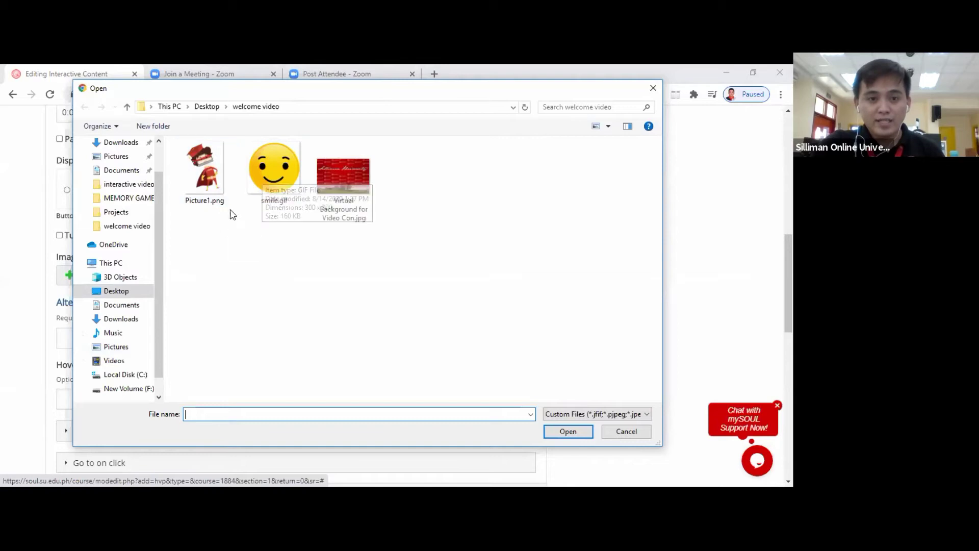
{"action": "left_click", "coordinate": [271, 167]}
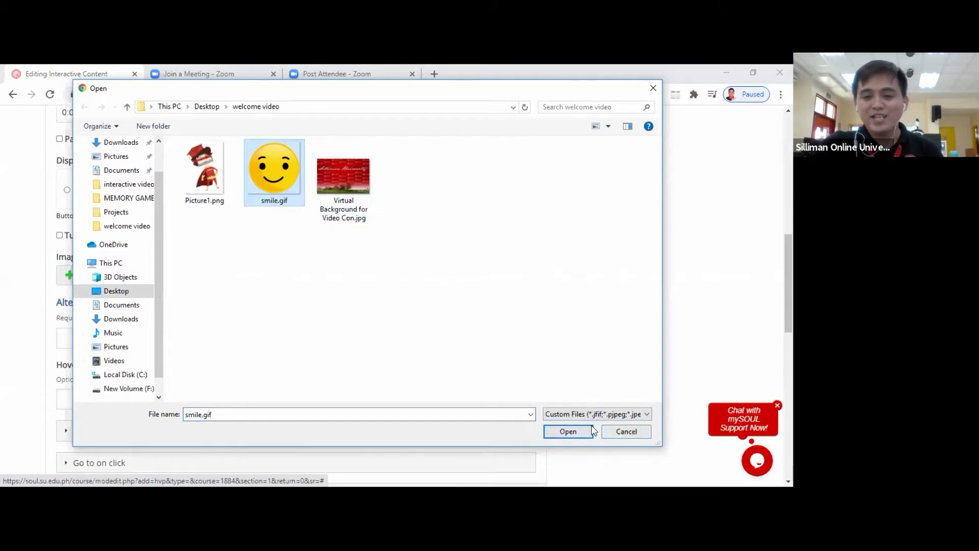
{"action": "left_click", "coordinate": [570, 433]}
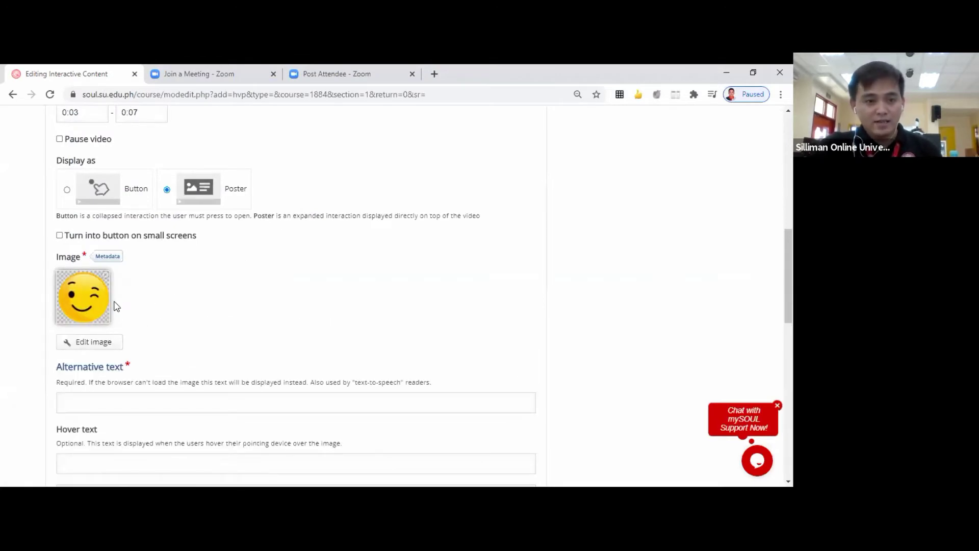
{"action": "scroll", "coordinate": [119, 299], "scroll_direction": "down", "scroll_amount": 1}
{"action": "scroll", "coordinate": [118, 265], "scroll_direction": "down", "scroll_amount": 2}
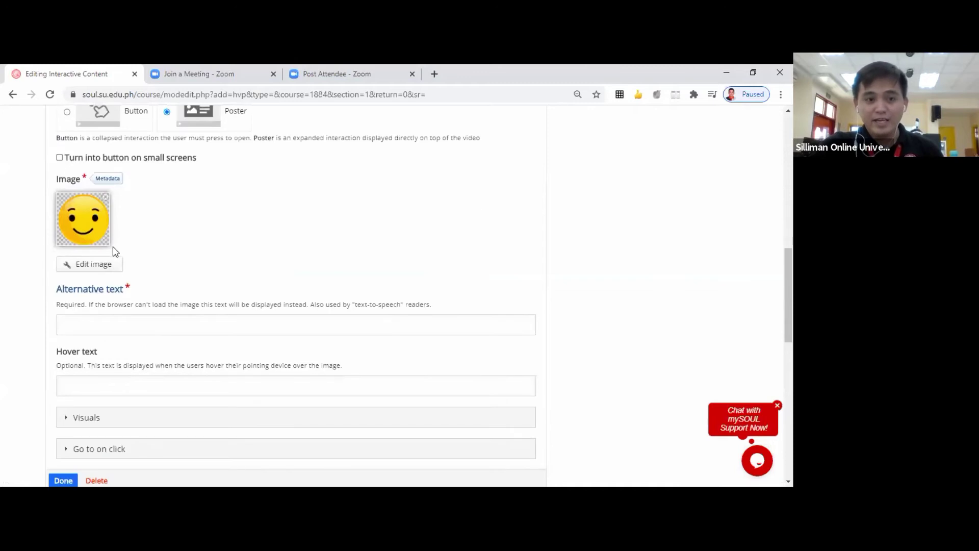
{"action": "scroll", "coordinate": [113, 247], "scroll_direction": "down", "scroll_amount": 2}
{"action": "scroll", "coordinate": [120, 249], "scroll_direction": "down", "scroll_amount": 2}
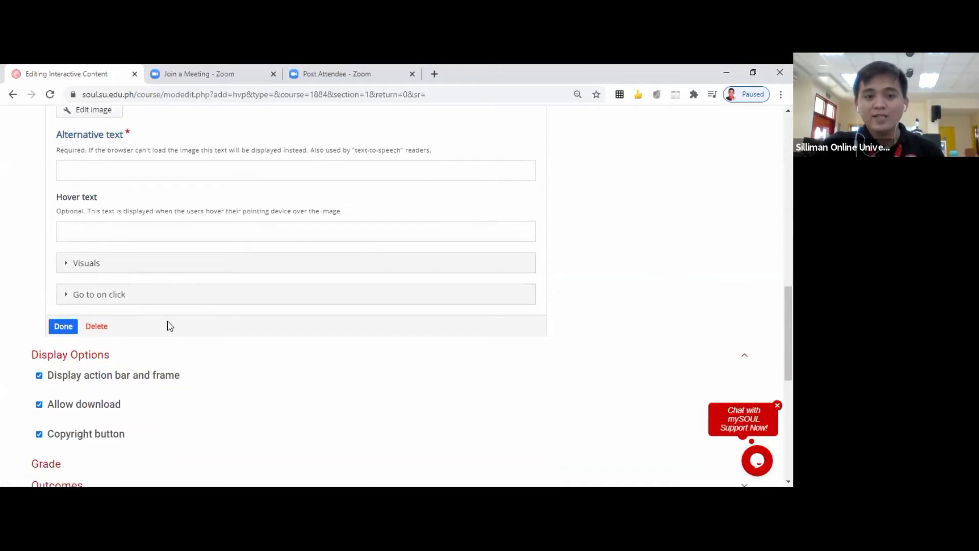
{"action": "left_click", "coordinate": [63, 327]}
{"action": "scroll", "coordinate": [268, 293], "scroll_direction": "down", "scroll_amount": 4}
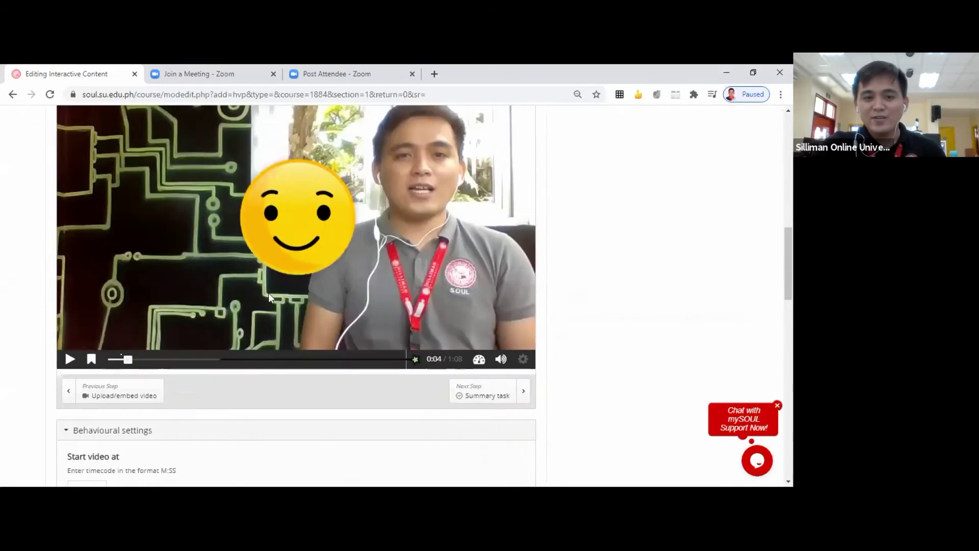
- Shrink the smiley image on the video and move it onto the dark circuit-board background, away from the presenter
{"action": "scroll", "coordinate": [268, 293], "scroll_direction": "up", "scroll_amount": 2}
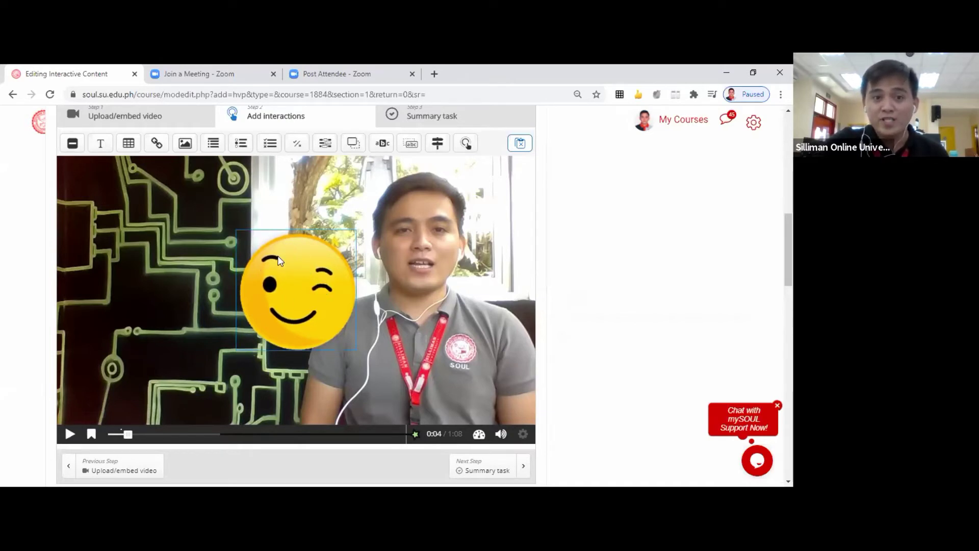
{"action": "left_click", "coordinate": [302, 274]}
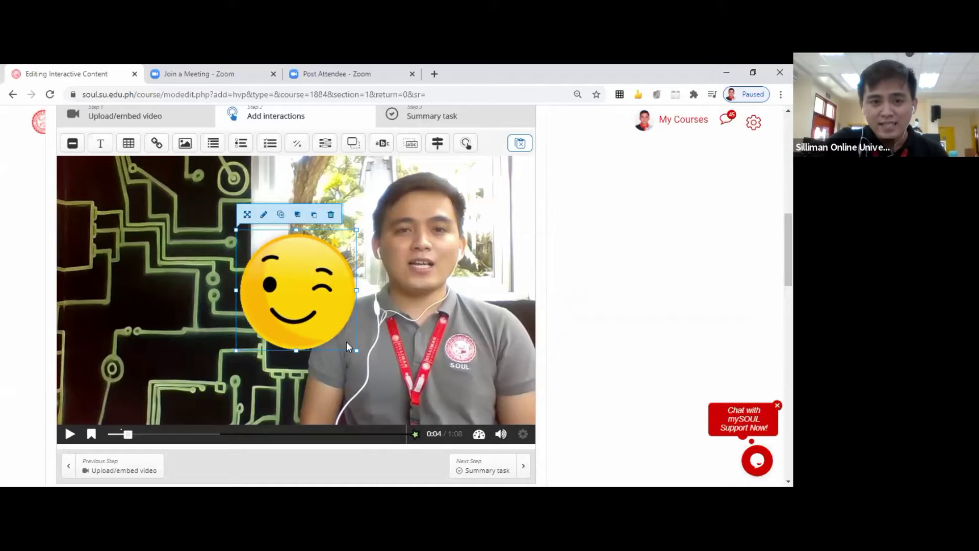
{"action": "left_click_drag", "start_coordinate": [355, 351], "coordinate": [310, 304]}
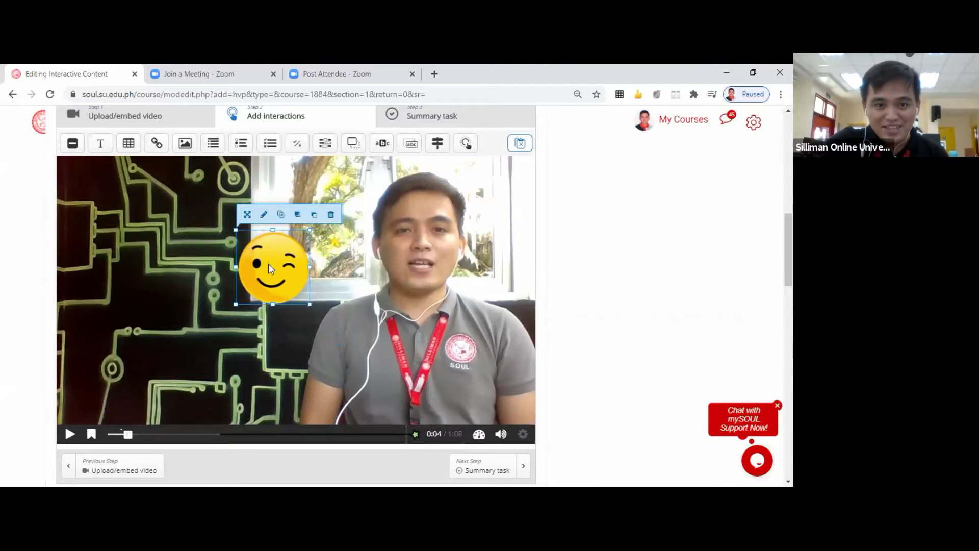
{"action": "left_click_drag", "start_coordinate": [268, 265], "coordinate": [89, 261]}
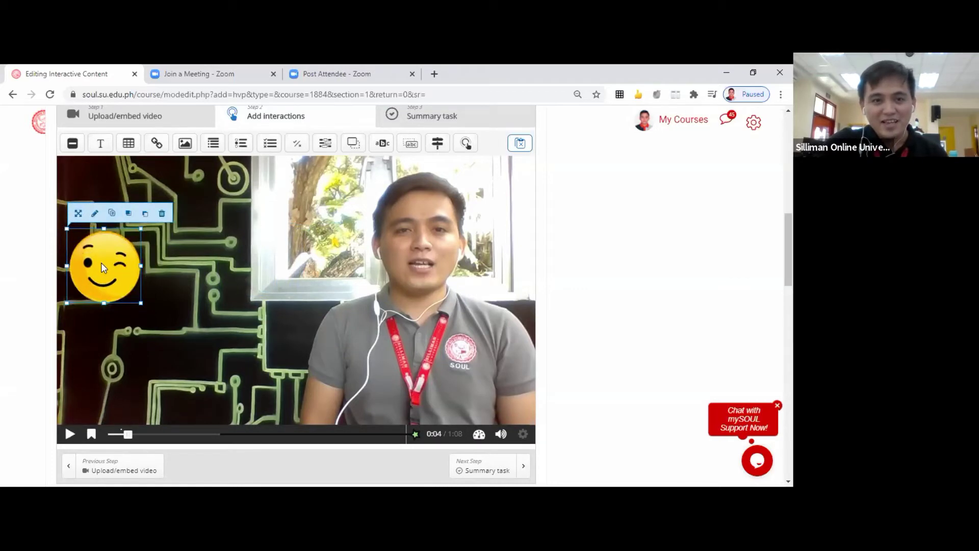
{"action": "left_click_drag", "start_coordinate": [102, 269], "coordinate": [109, 244]}
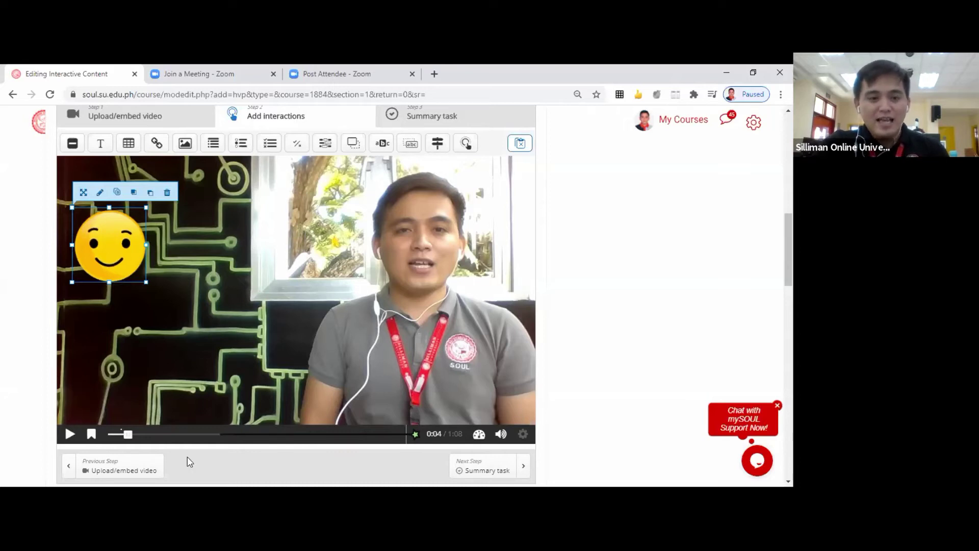
- Preview the smiley's timing by playing the video from the start and again from 0:03, leaving it paused at 0:04
{"action": "left_click_drag", "start_coordinate": [126, 434], "coordinate": [96, 436]}
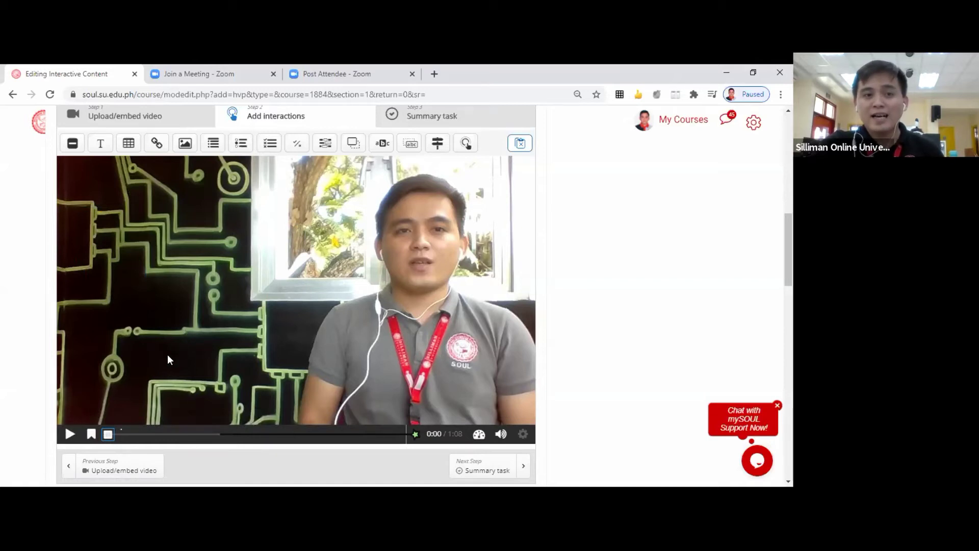
{"action": "left_click", "coordinate": [71, 434]}
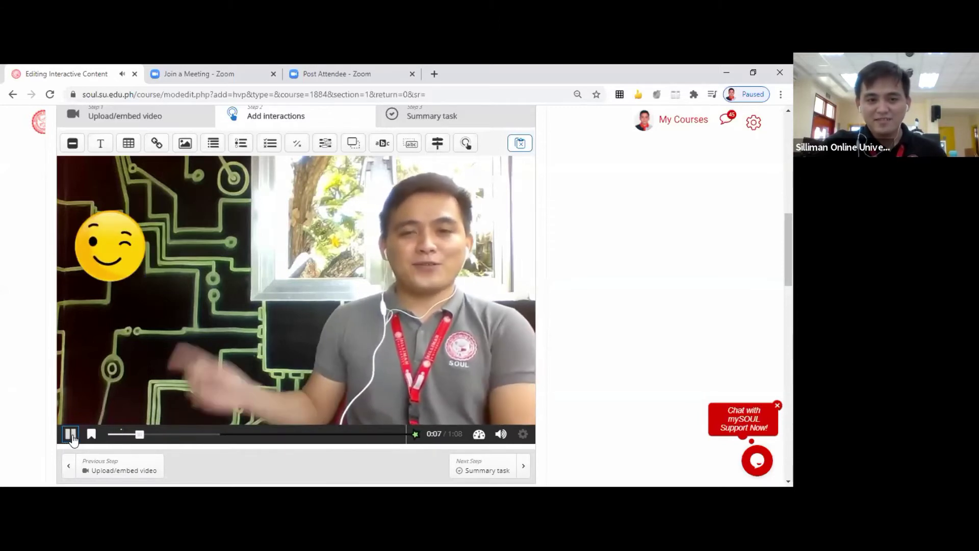
{"action": "left_click", "coordinate": [70, 435]}
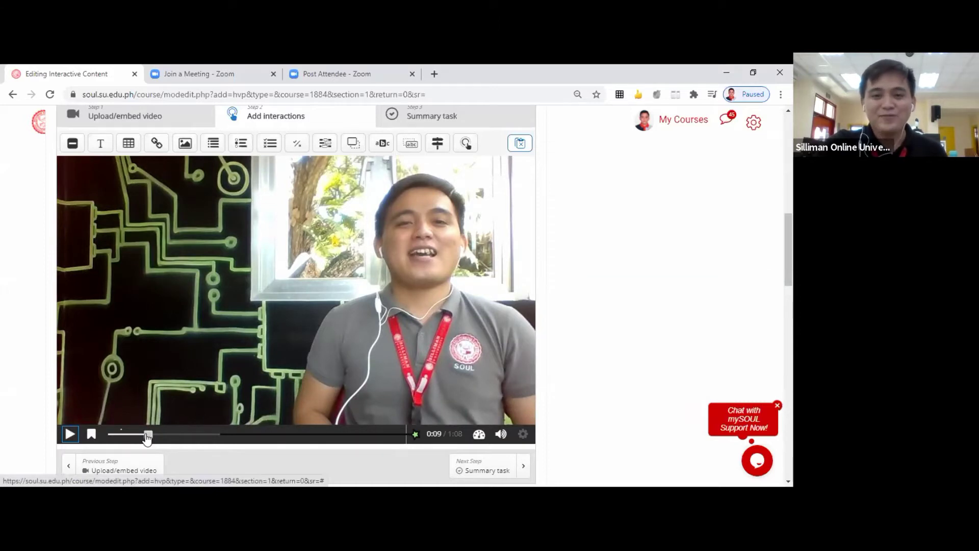
{"action": "left_click_drag", "start_coordinate": [147, 438], "coordinate": [123, 432]}
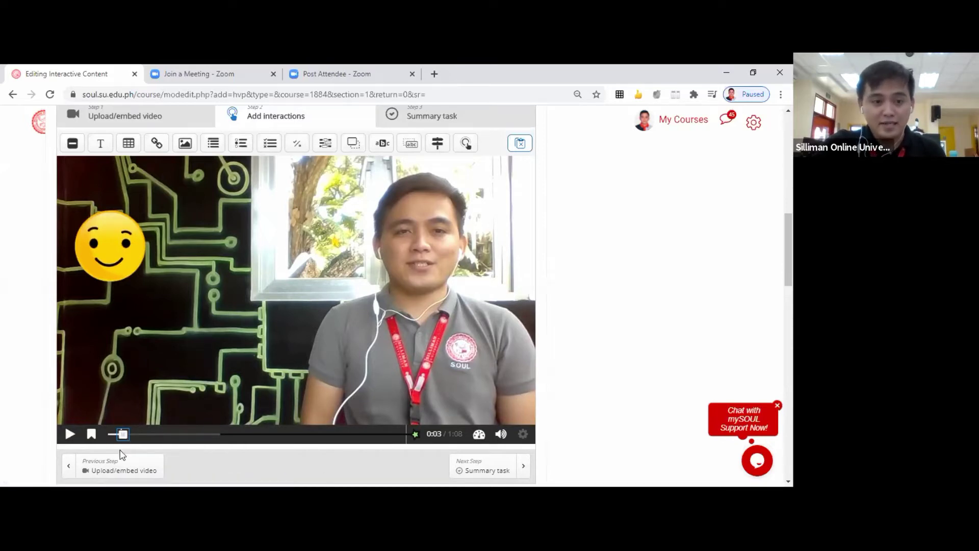
{"action": "left_click", "coordinate": [70, 434]}
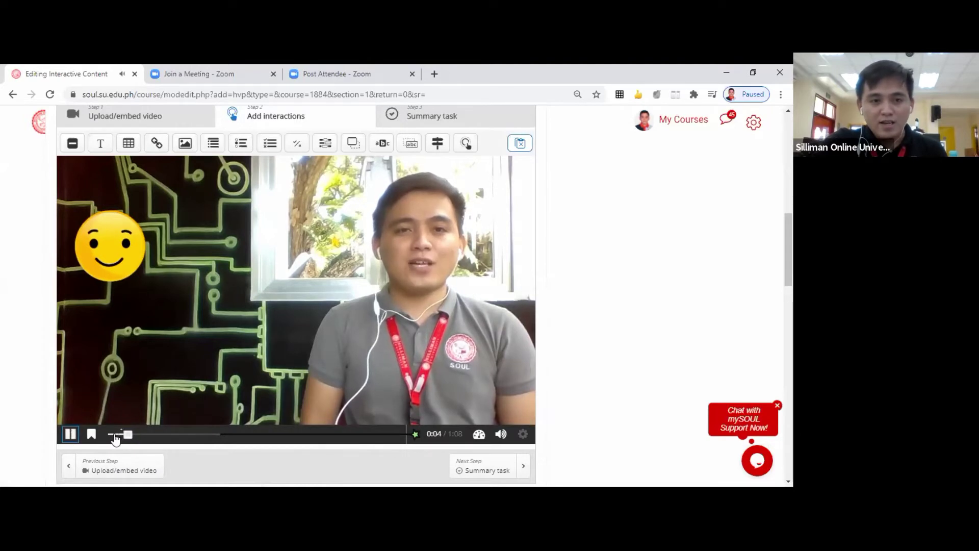
{"action": "left_click", "coordinate": [70, 434]}
{"action": "left_click_drag", "start_coordinate": [144, 435], "coordinate": [127, 434]}
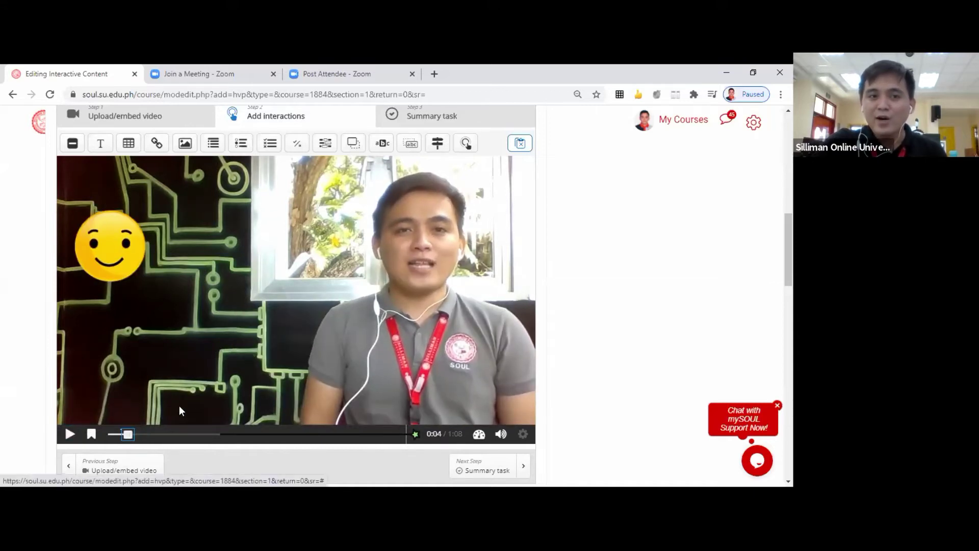
- Add a label interaction at the paused position and replace its placeholder text with the presenter's full name
{"action": "scroll", "coordinate": [198, 280], "scroll_direction": "up", "scroll_amount": 2}
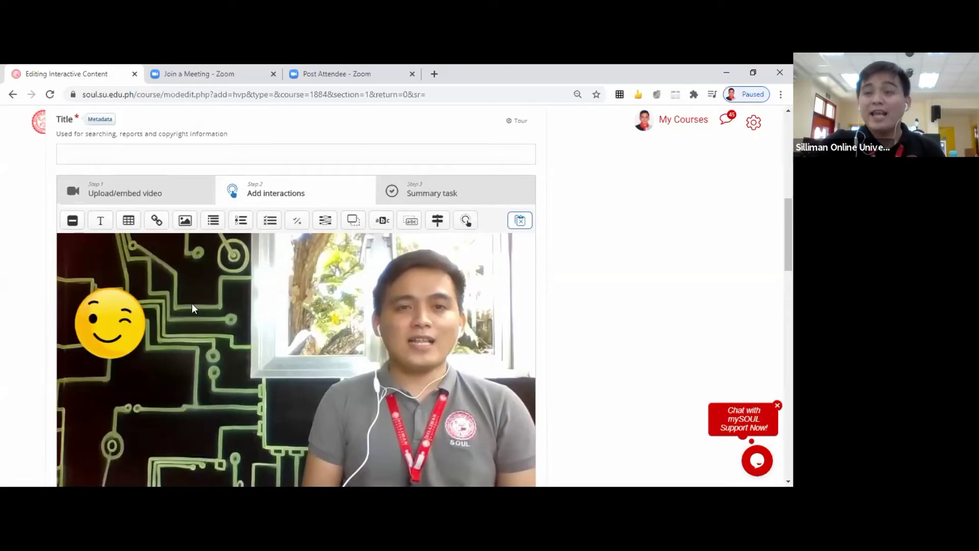
{"action": "scroll", "coordinate": [194, 320], "scroll_direction": "down", "scroll_amount": 2}
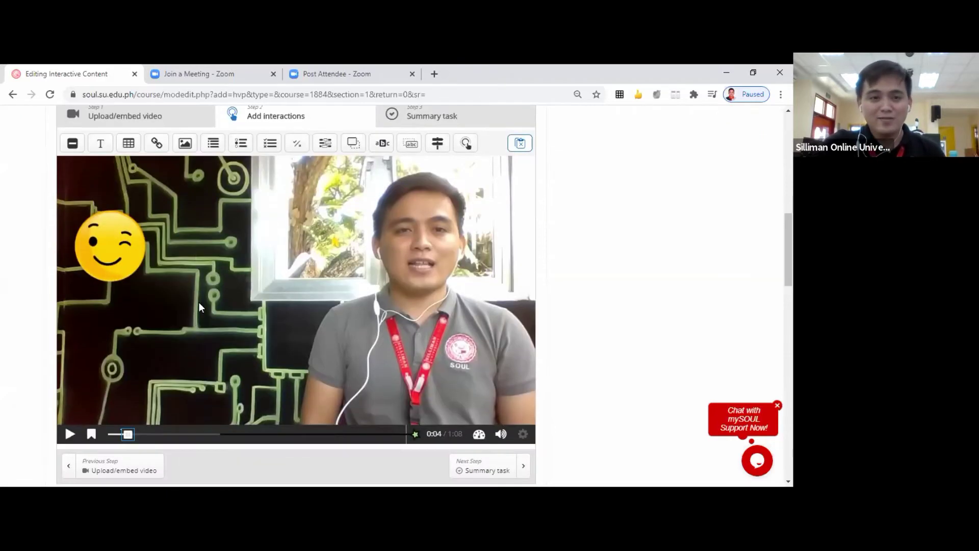
{"action": "left_click", "coordinate": [73, 147]}
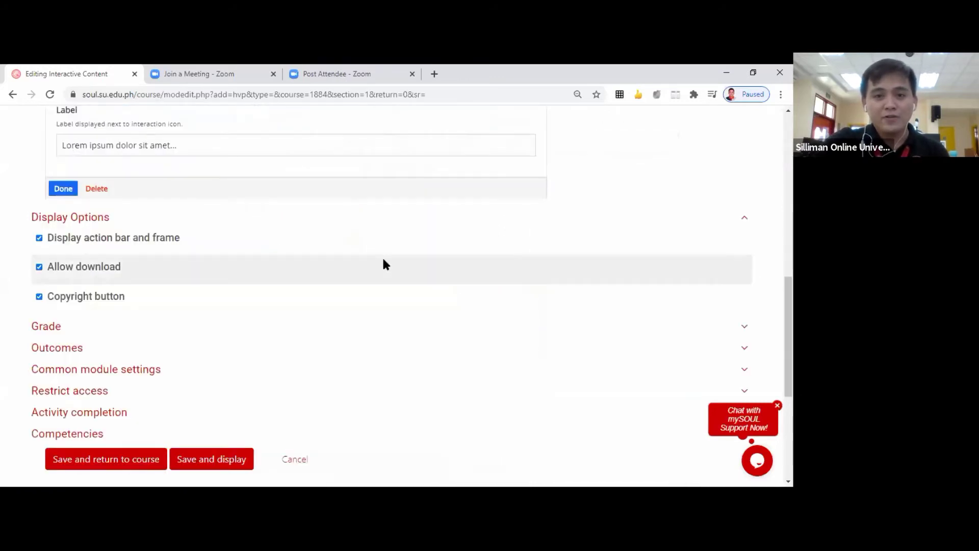
{"action": "scroll", "coordinate": [385, 262], "scroll_direction": "up", "scroll_amount": 2}
{"action": "scroll", "coordinate": [391, 265], "scroll_direction": "up", "scroll_amount": 1}
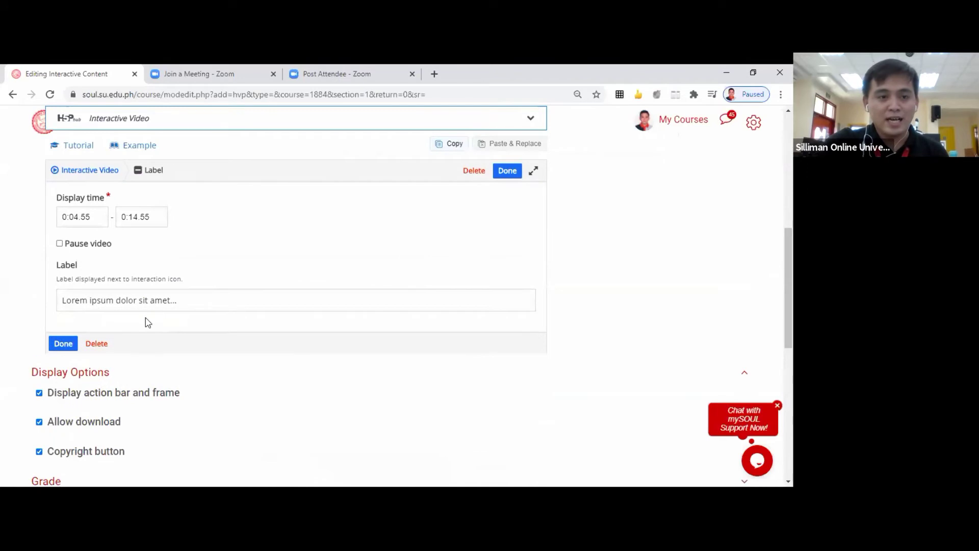
{"action": "left_click", "coordinate": [146, 299]}
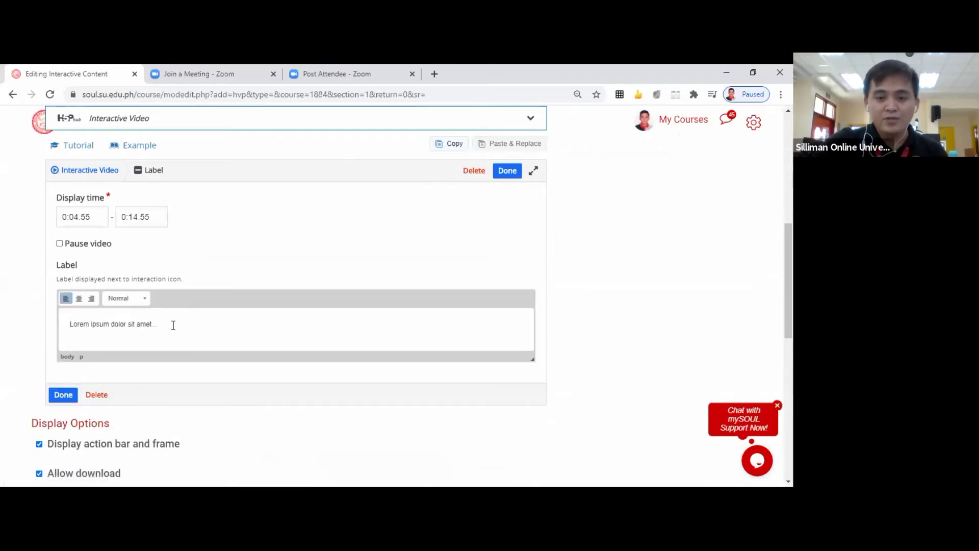
{"action": "key", "text": "BackSpace"}
{"action": "key", "text": "BackSpace"}
{"action": "key", "text": "BackSpace"}
{"action": "key", "text": "BackSpace"}
{"action": "key", "text": "BackSpace"}
{"action": "key", "text": "BackSpace"}
{"action": "key", "text": "BackSpace"}
{"action": "key", "text": "BackSpace"}
{"action": "key", "text": "BackSpace"}
{"action": "key", "text": "BackSpace"}
{"action": "key", "text": "BackSpace"}
{"action": "key", "text": "BackSpace"}
{"action": "key", "text": "BackSpace"}
{"action": "key", "text": "BackSpace"}
{"action": "key", "text": "BackSpace"}
{"action": "key", "text": "BackSpace"}
{"action": "key", "text": "BackSpace"}
{"action": "key", "text": "BackSpace"}
{"action": "key", "text": "BackSpace"}
{"action": "key", "text": "BackSpace"}
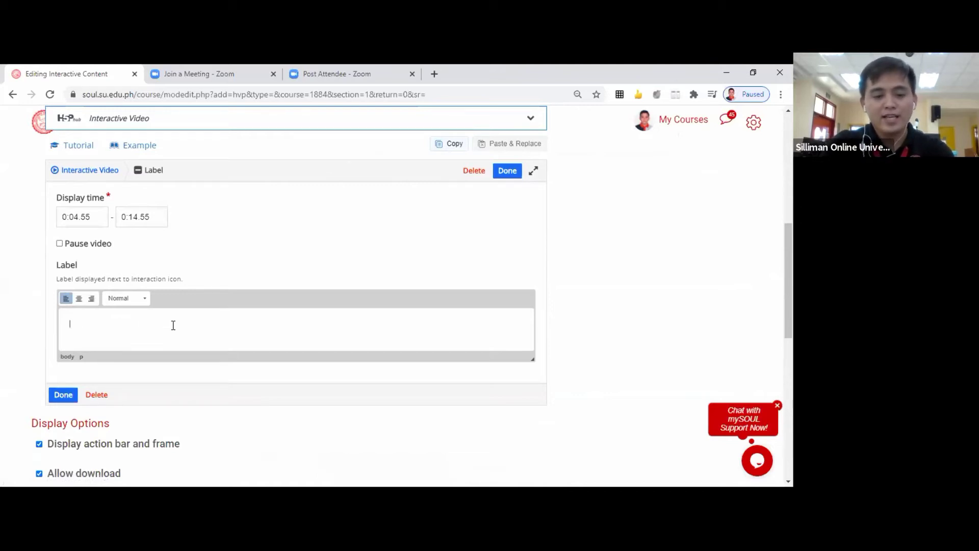
{"action": "type", "text": "FREDLIE PI"}
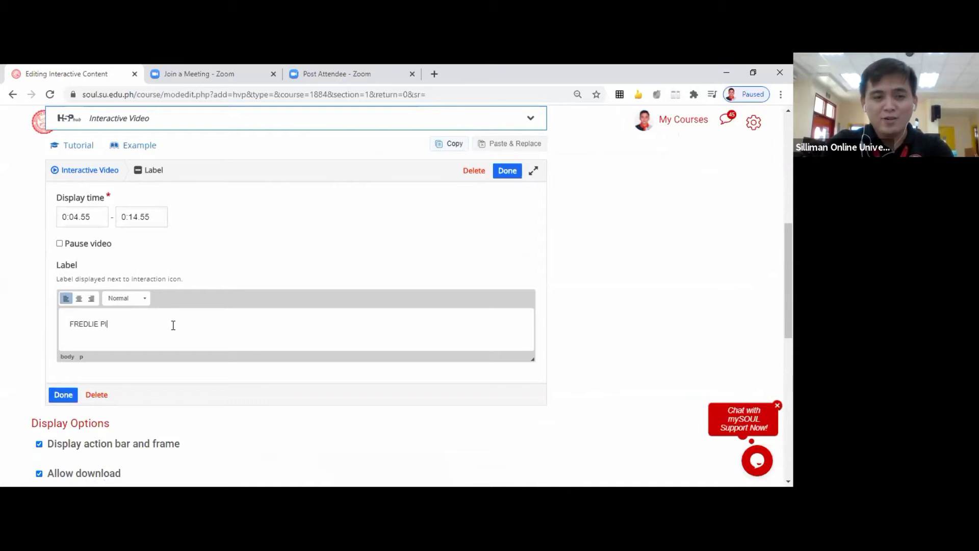
{"action": "type", "text": "ALAGO BUCOG"}
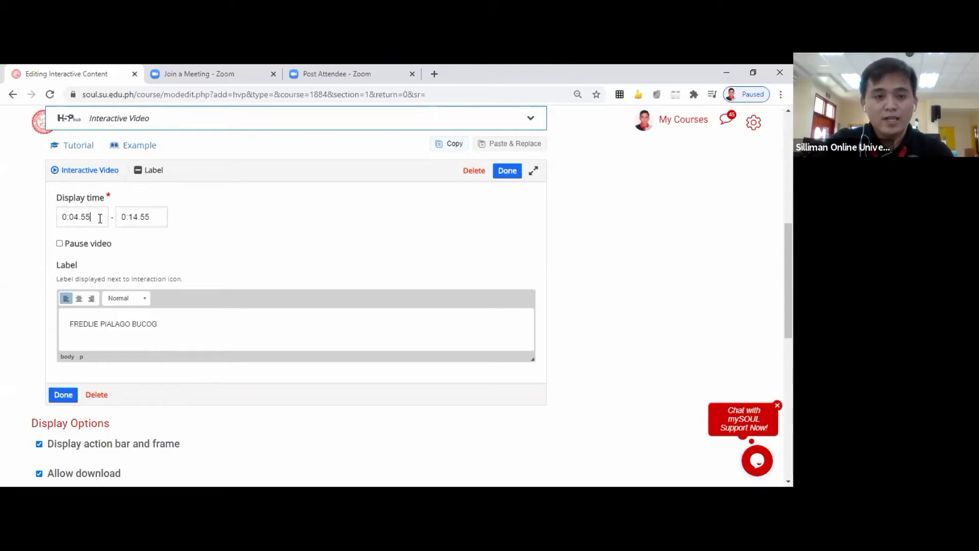
- Set the label's display time from 0:05 to 0:08 and finish the label interaction
{"action": "key", "text": "BackSpace"}
{"action": "key", "text": "BackSpace"}
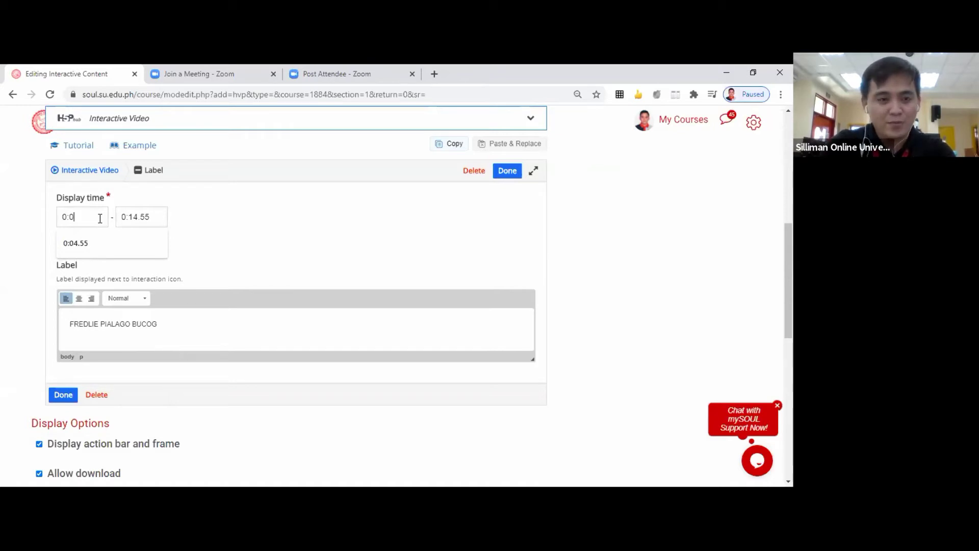
{"action": "type", "text": "5"}
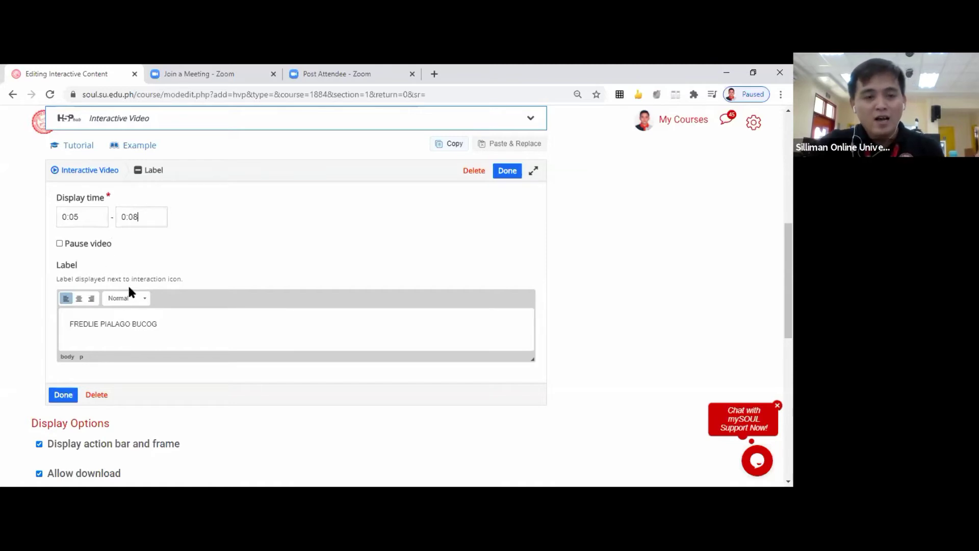
{"action": "left_click", "coordinate": [62, 394]}
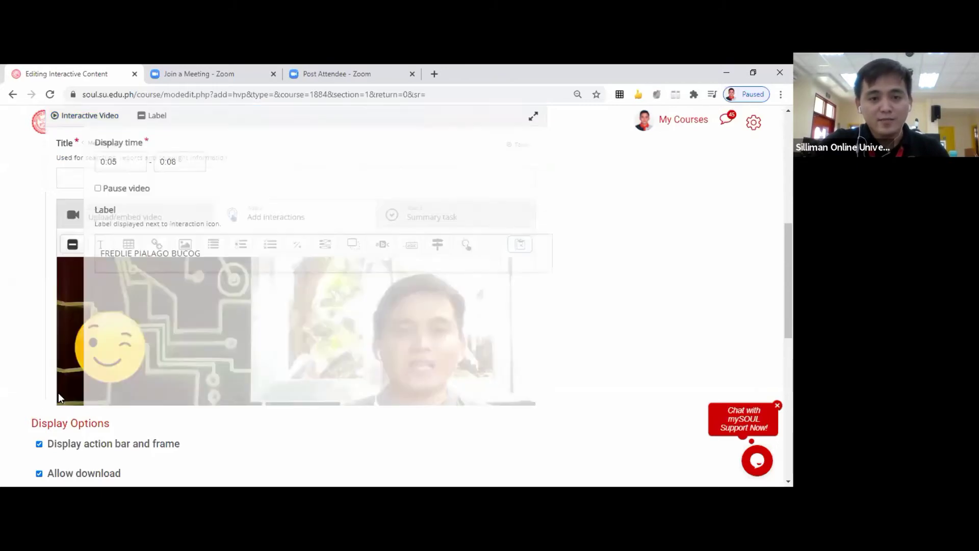
- Play the video from the beginning to check the interactions and pause it at 0:03
{"action": "scroll", "coordinate": [310, 359], "scroll_direction": "down", "scroll_amount": 4}
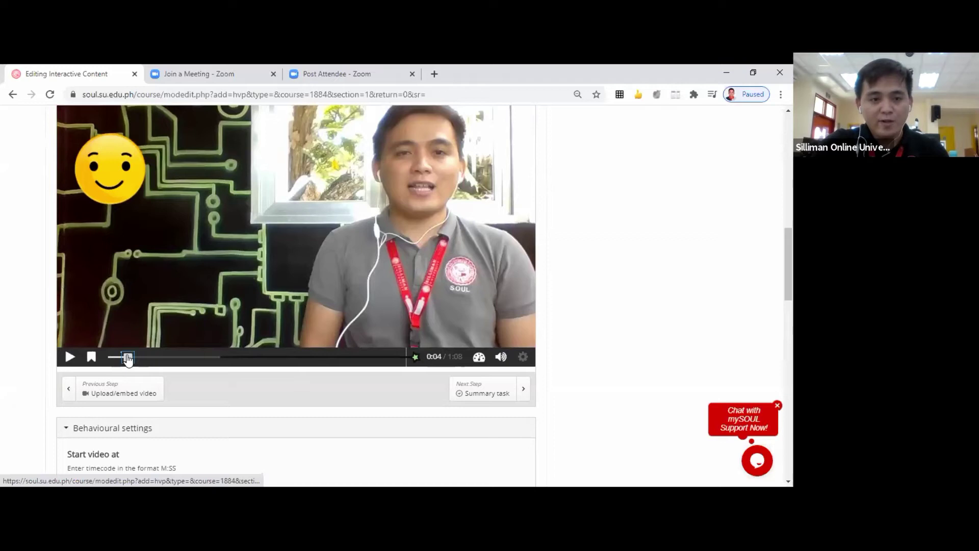
{"action": "left_click_drag", "start_coordinate": [127, 357], "coordinate": [99, 360]}
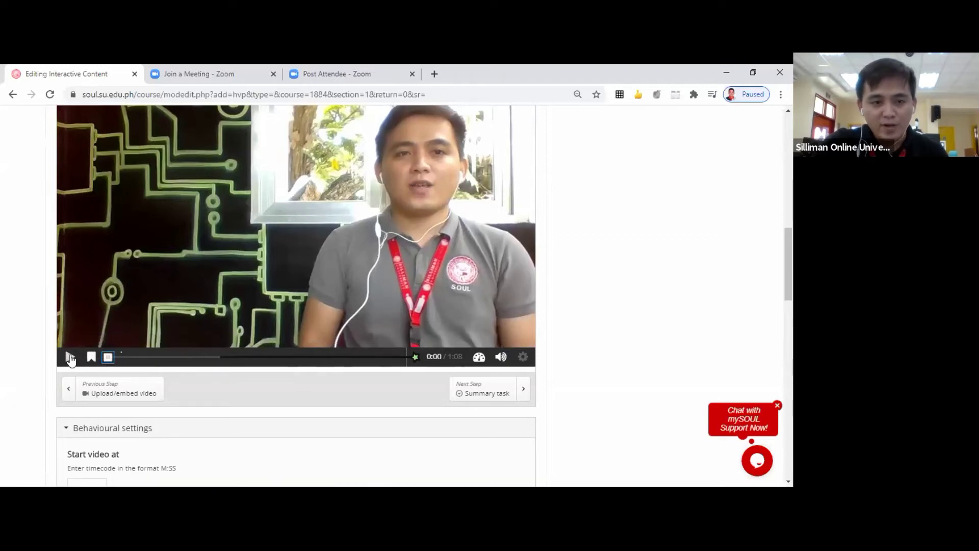
{"action": "left_click", "coordinate": [71, 358]}
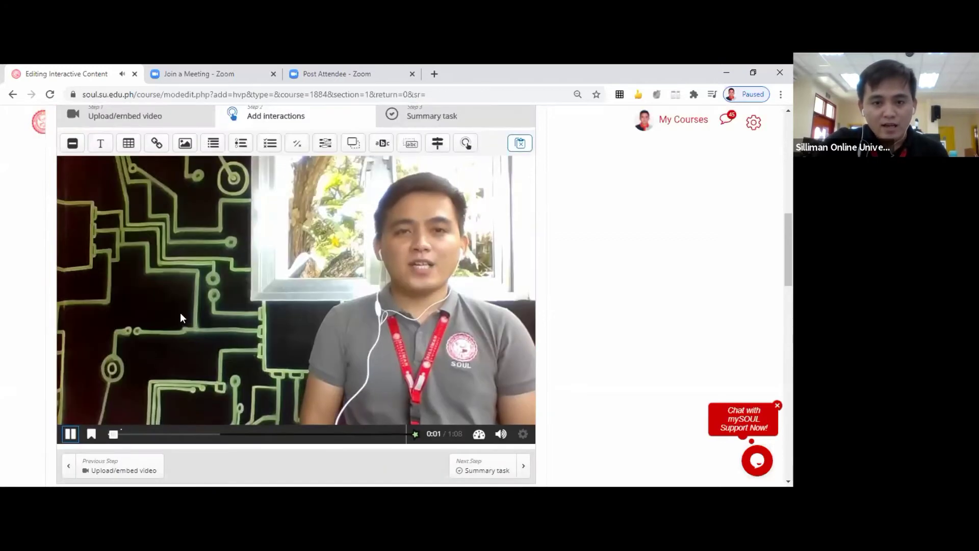
{"action": "left_click", "coordinate": [71, 358]}
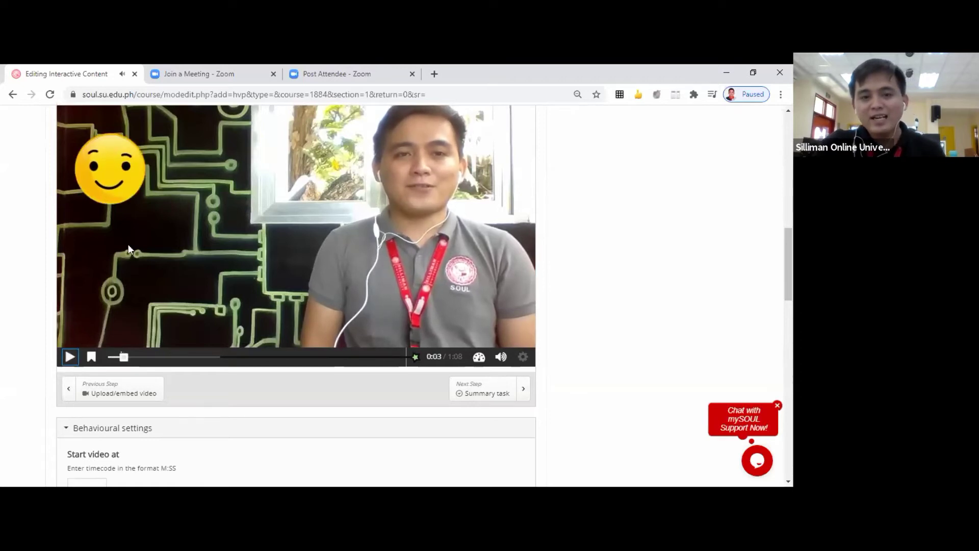
{"action": "scroll", "coordinate": [128, 244], "scroll_direction": "up", "scroll_amount": 2}
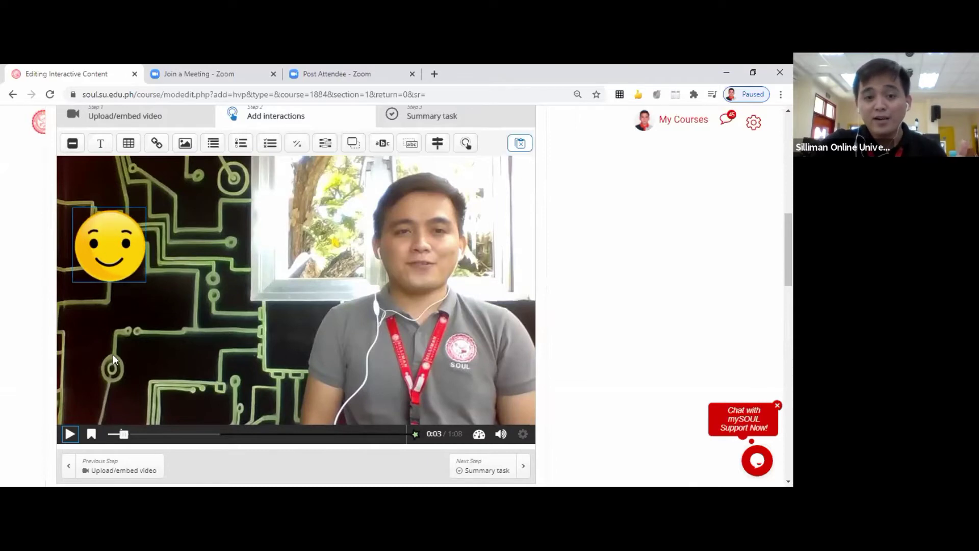
- Play the video, pause it at 0:06, and move the name label to just beside the smiley
{"action": "left_click", "coordinate": [70, 435]}
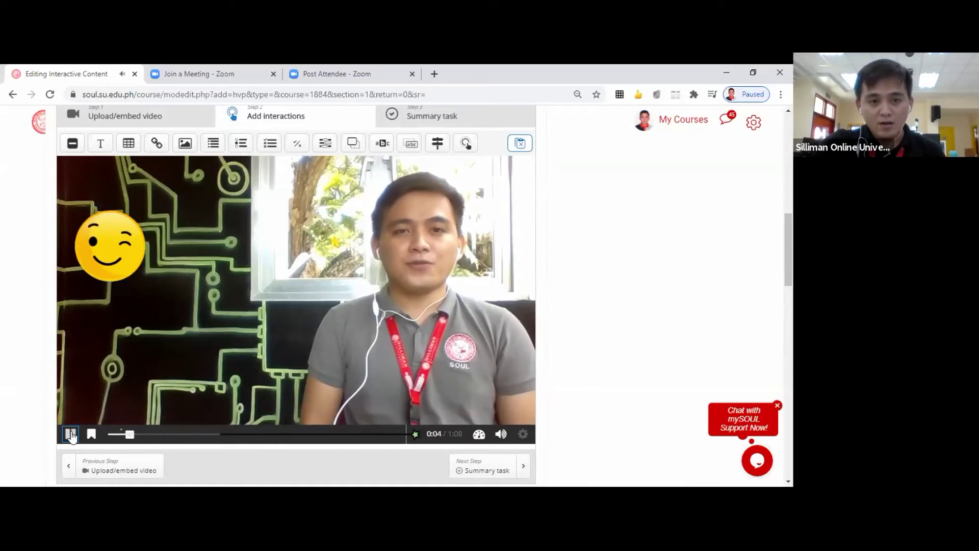
{"action": "left_click", "coordinate": [71, 435]}
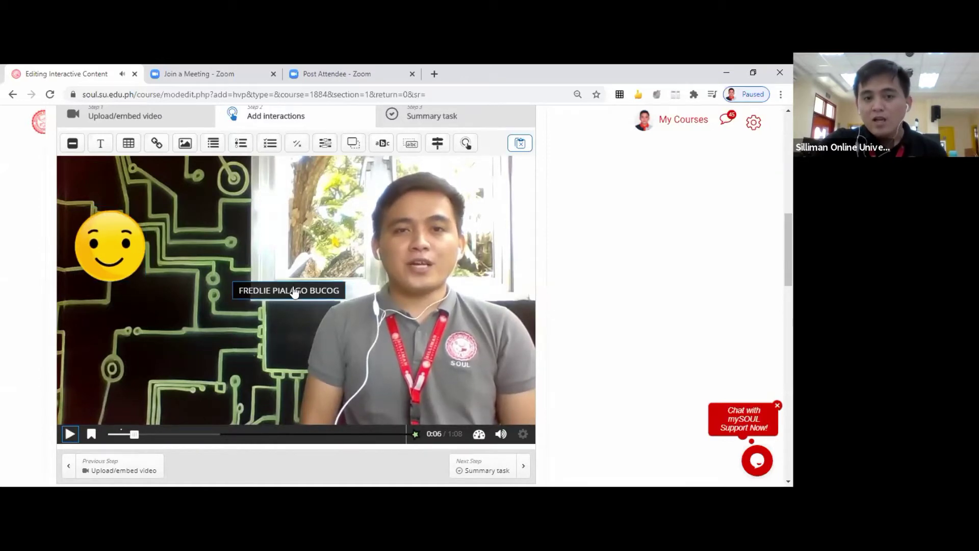
{"action": "left_click", "coordinate": [267, 295]}
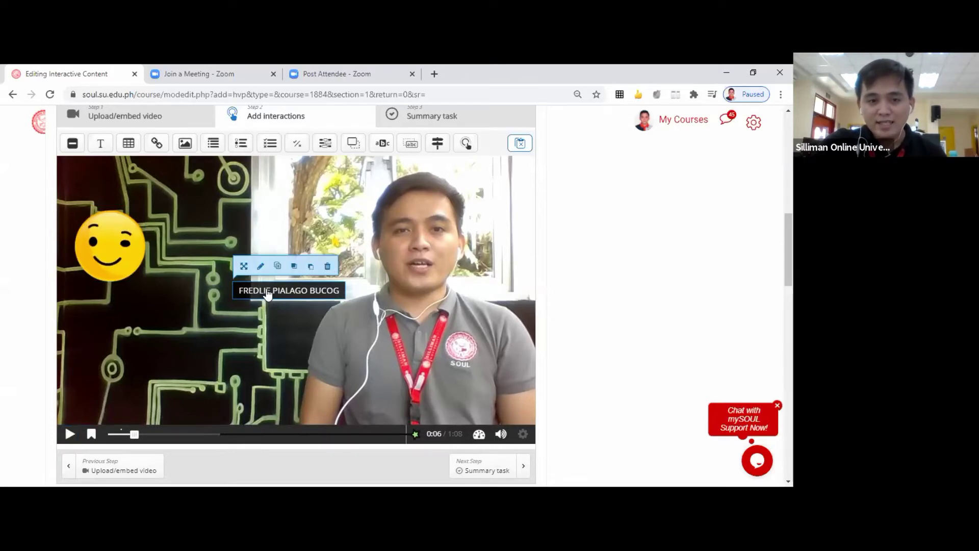
{"action": "left_click_drag", "start_coordinate": [268, 295], "coordinate": [188, 233]}
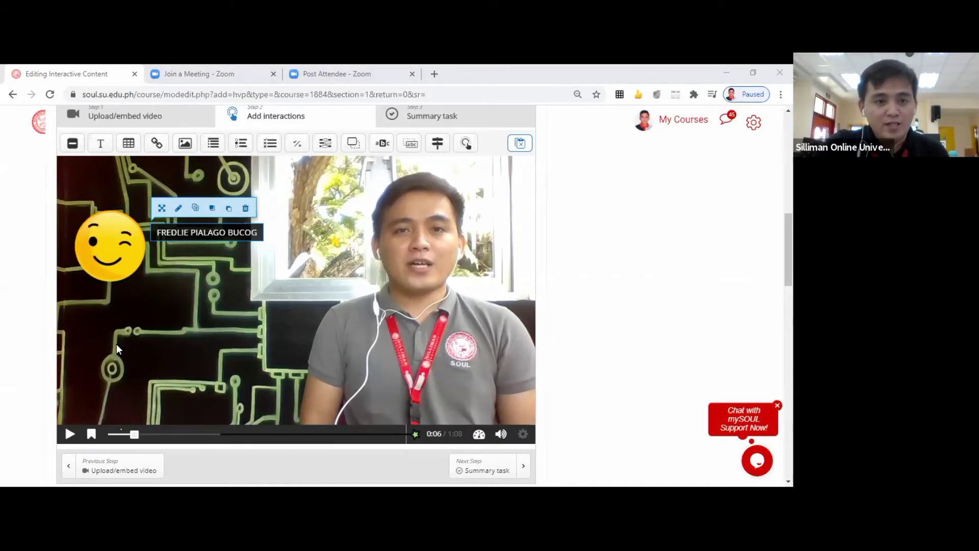
{"action": "left_click", "coordinate": [115, 251]}
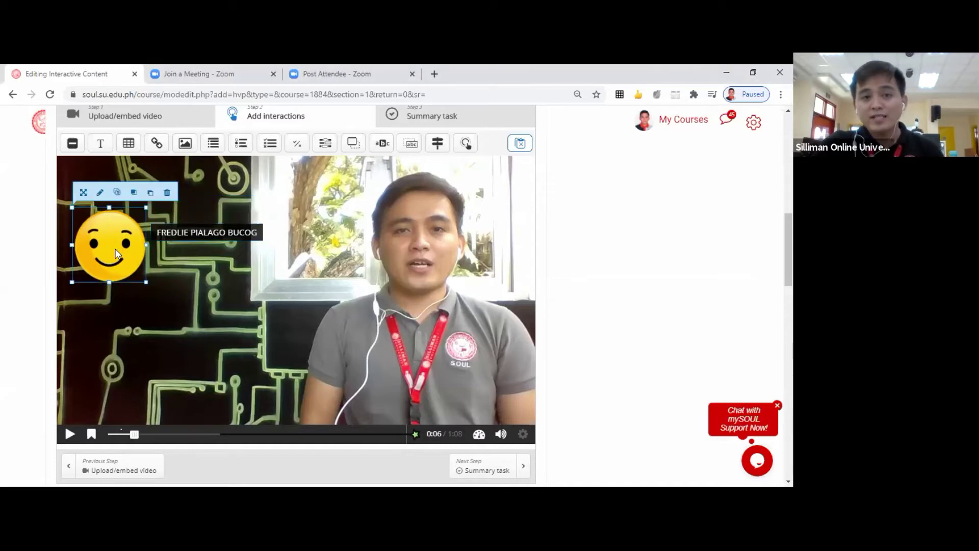
{"action": "left_click", "coordinate": [187, 241]}
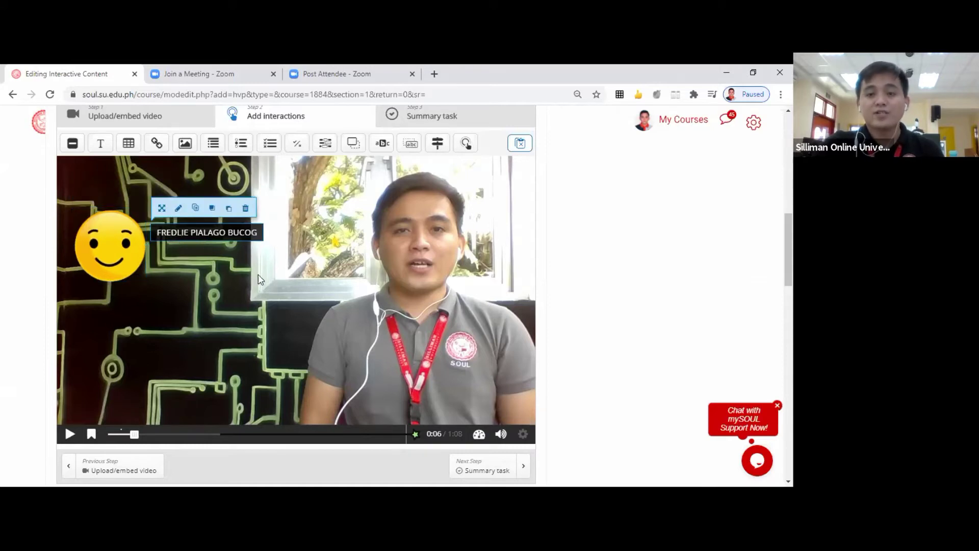
- Preview the smiley and name label by playing on to 0:11, then replay from the beginning and pause at 0:08
{"action": "left_click", "coordinate": [70, 435]}
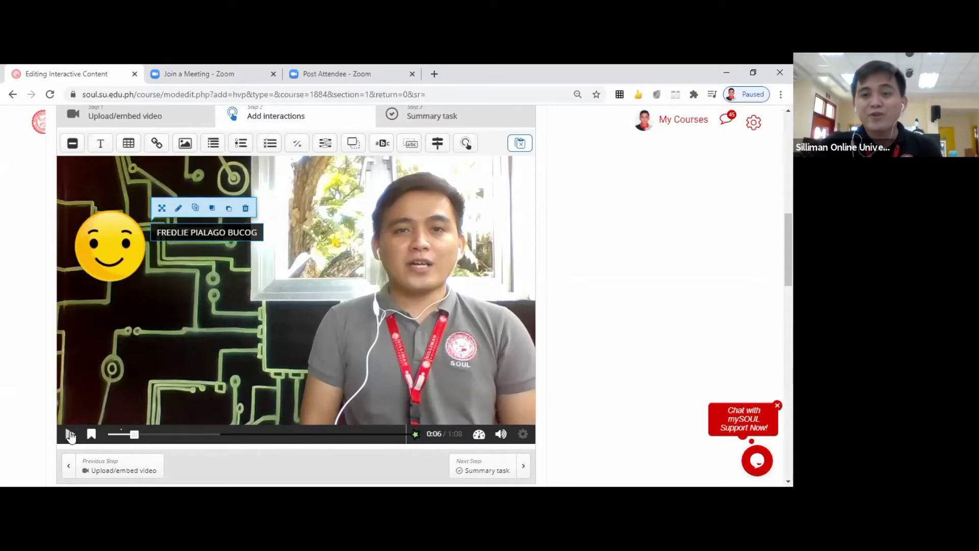
{"action": "left_click", "coordinate": [70, 435]}
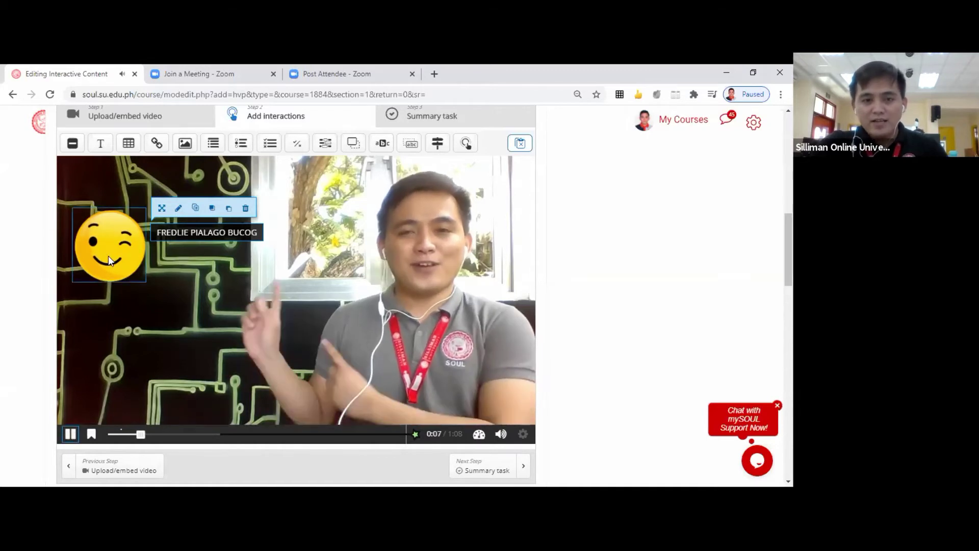
{"action": "left_click", "coordinate": [72, 434]}
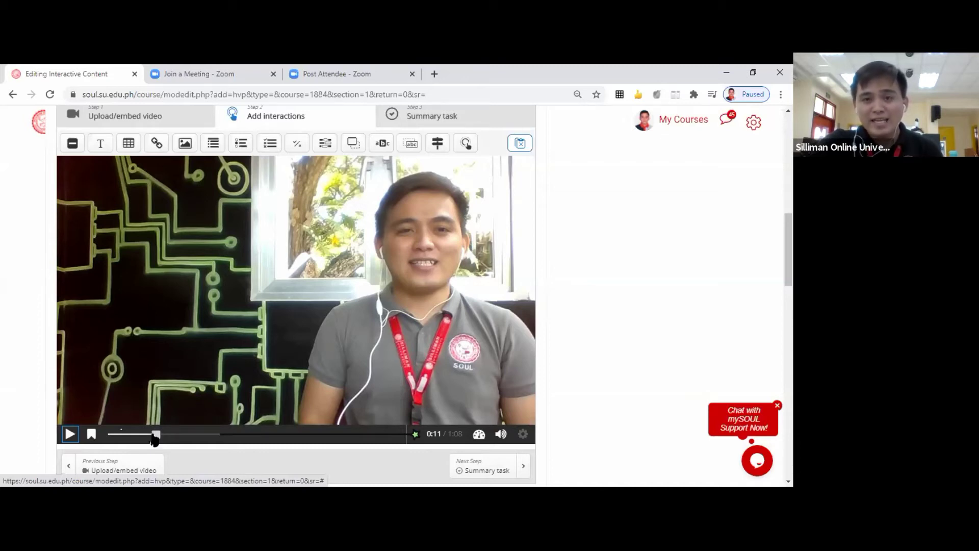
{"action": "left_click", "coordinate": [70, 434]}
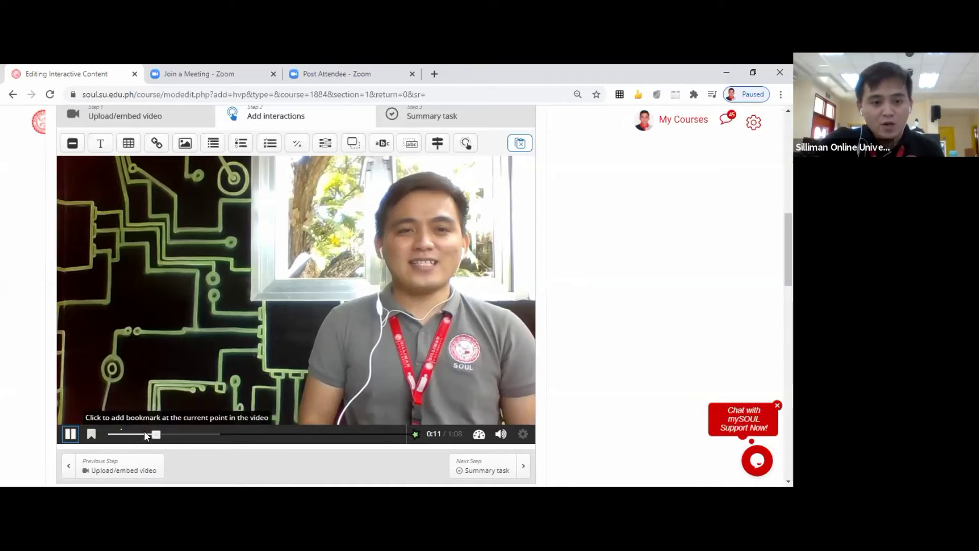
{"action": "left_click_drag", "start_coordinate": [146, 434], "coordinate": [109, 434]}
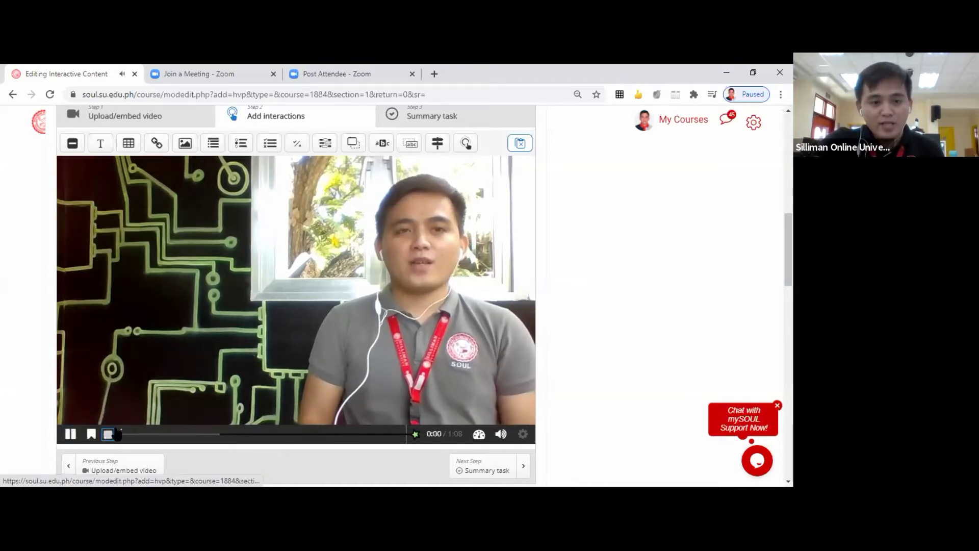
{"action": "left_click", "coordinate": [70, 435]}
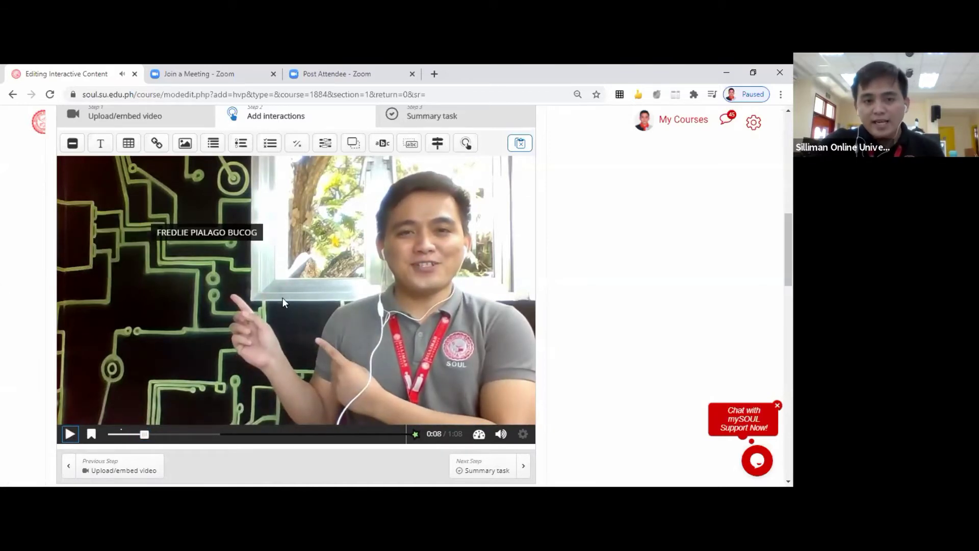
- Add a second label at 0:08 with the presenter's nickname in capitals, preceded by SIR, and finish the label interaction
{"action": "left_click", "coordinate": [84, 148]}
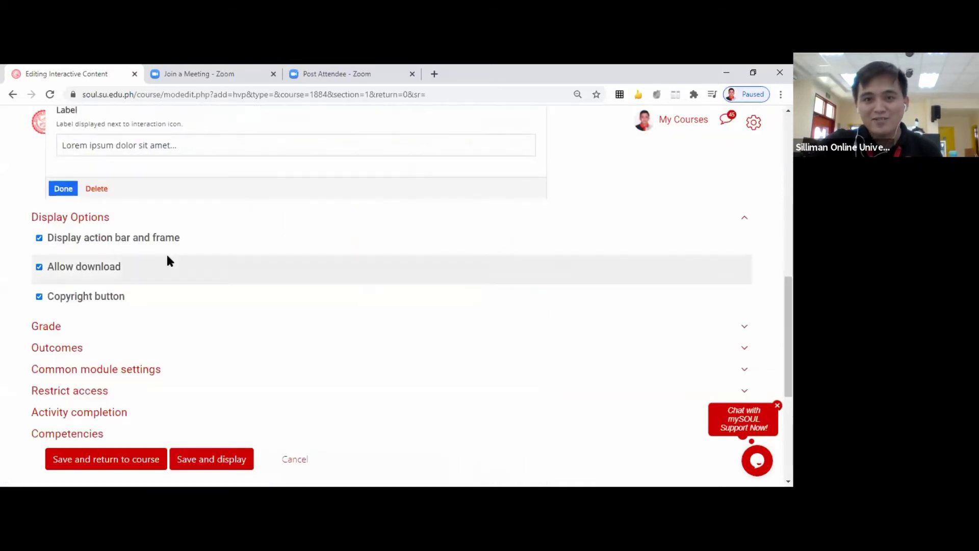
{"action": "scroll", "coordinate": [136, 317], "scroll_direction": "up", "scroll_amount": 3}
{"action": "left_click", "coordinate": [197, 299]}
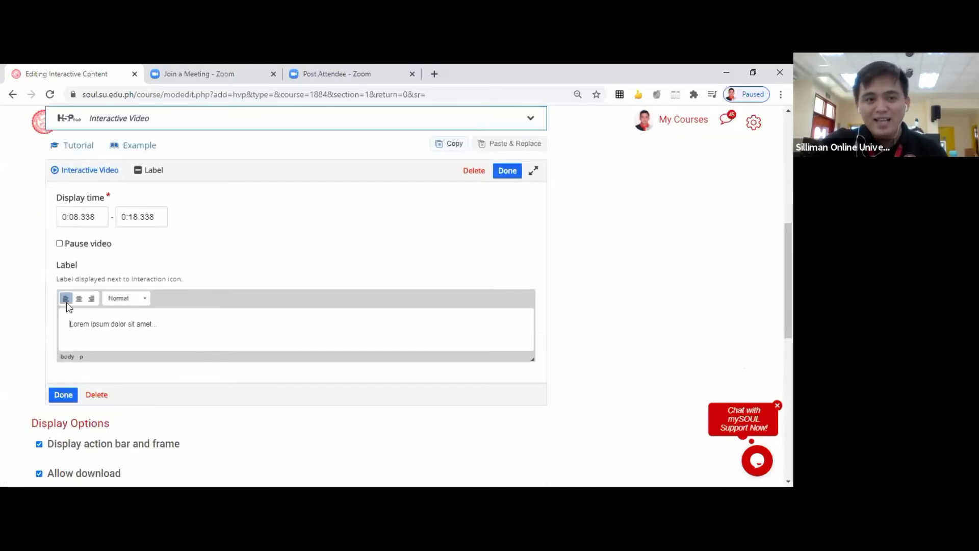
{"action": "triple_click", "coordinate": [96, 323]}
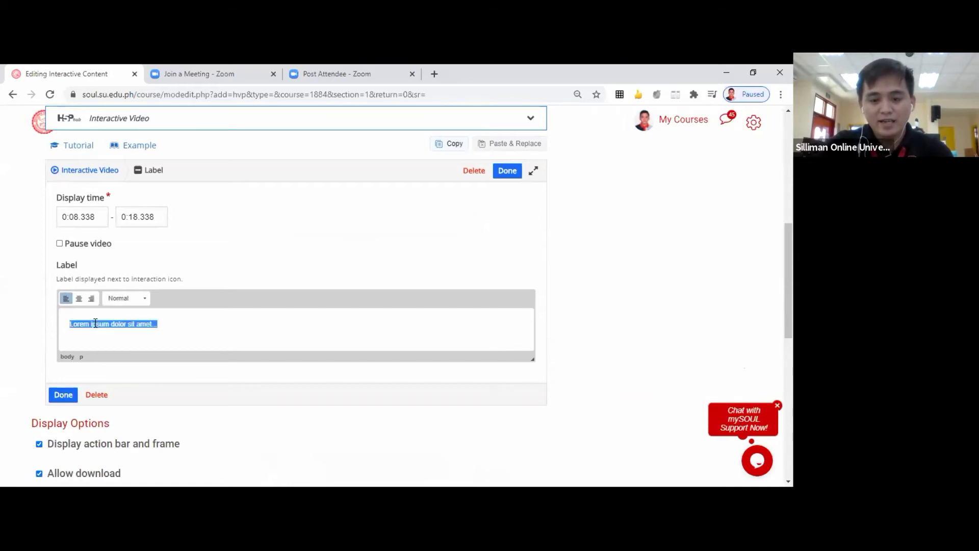
{"action": "type", "text": "sIR"}
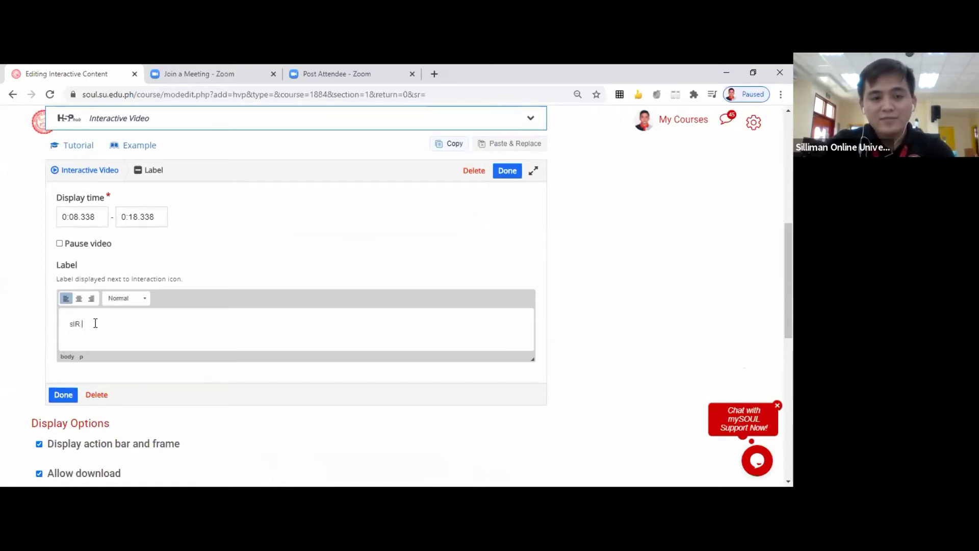
{"action": "key", "text": "BackSpace"}
{"action": "key", "text": "BackSpace"}
{"action": "key", "text": "BackSpace"}
{"action": "key", "text": "BackSpace"}
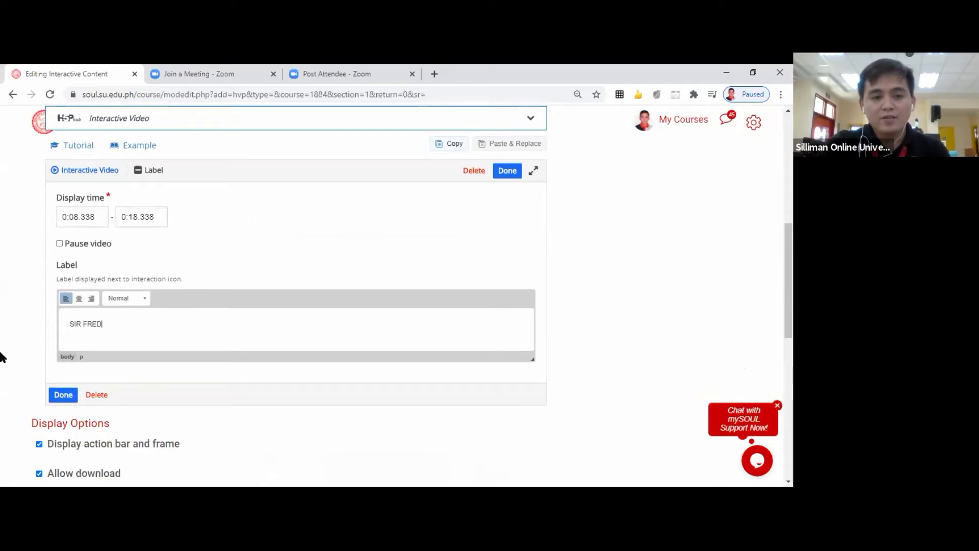
{"action": "left_click", "coordinate": [62, 395]}
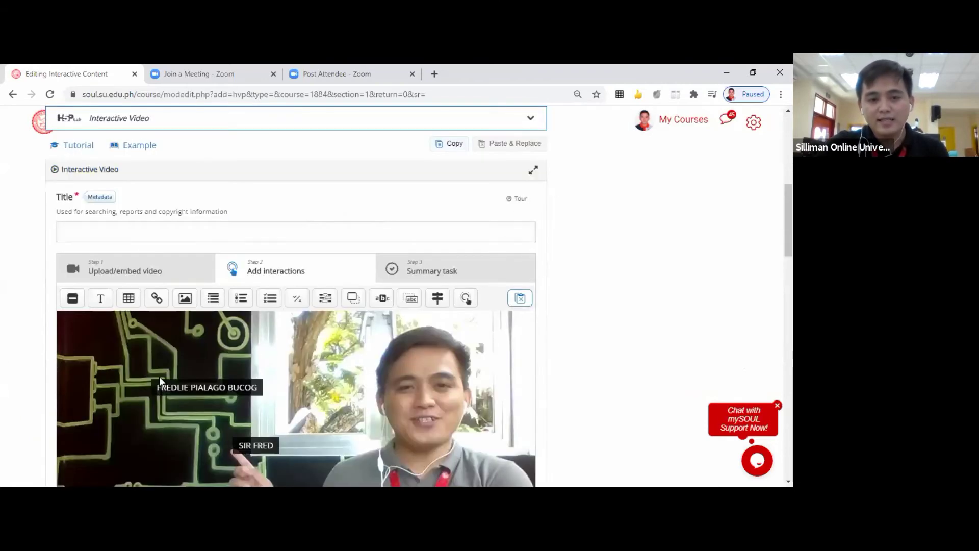
- Move the nickname label directly beneath the full-name label, to about position 190, 170
{"action": "scroll", "coordinate": [238, 244], "scroll_direction": "down", "scroll_amount": 3}
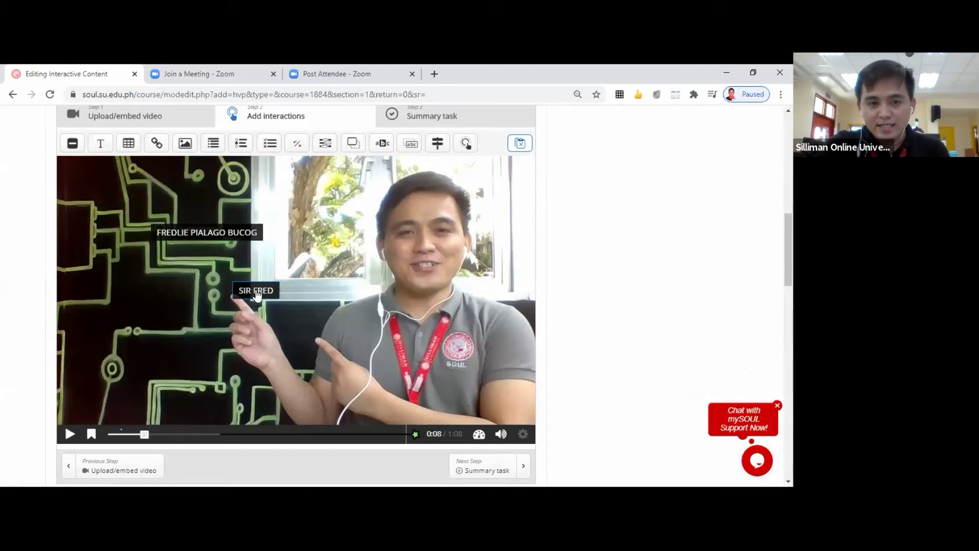
{"action": "left_click_drag", "start_coordinate": [256, 291], "coordinate": [177, 257]}
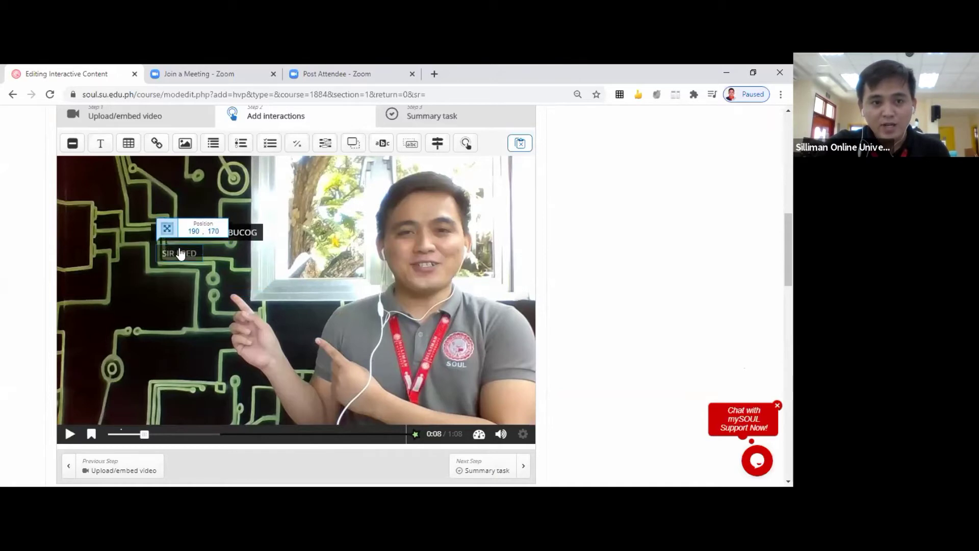
{"action": "left_click_drag", "start_coordinate": [180, 254], "coordinate": [183, 255]}
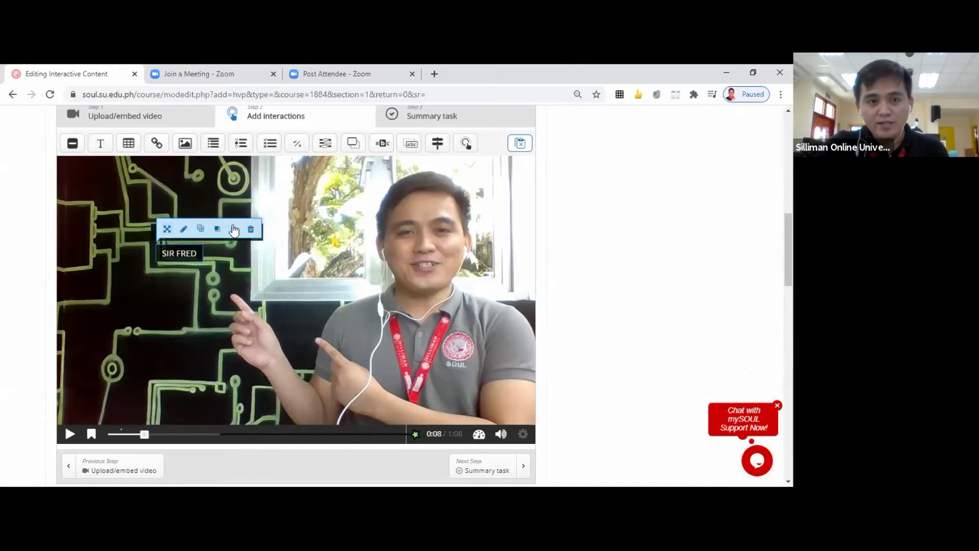
{"action": "key", "text": "ctrl+v"}
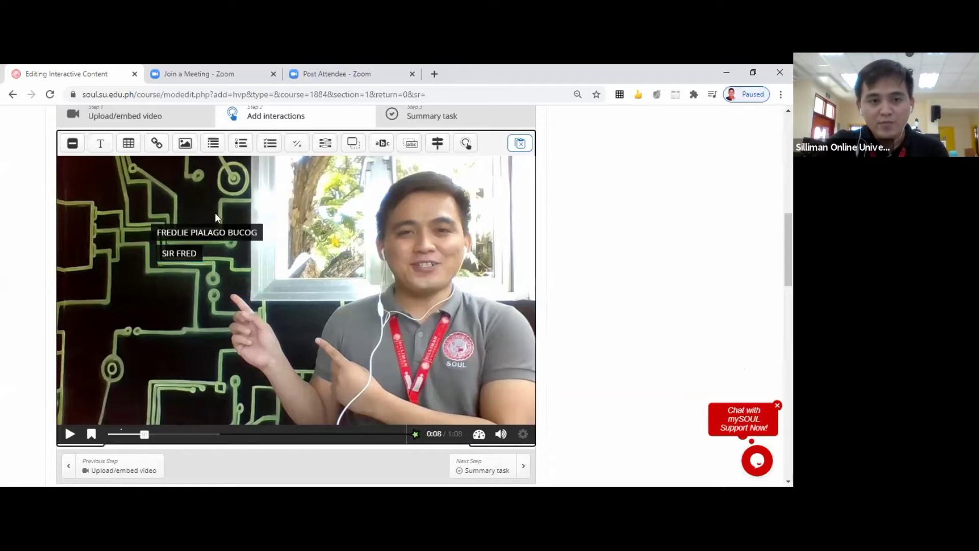
{"action": "left_click", "coordinate": [208, 234]}
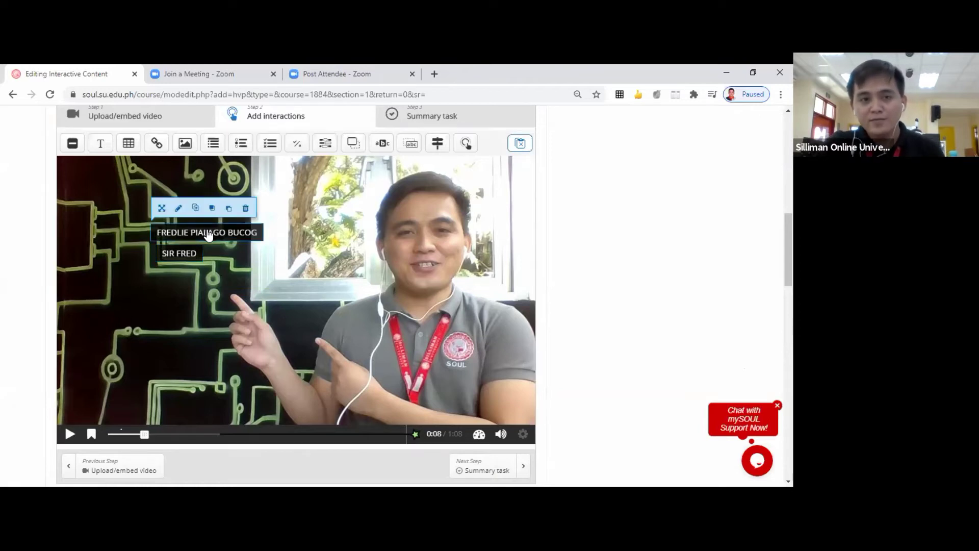
{"action": "left_click", "coordinate": [180, 255]}
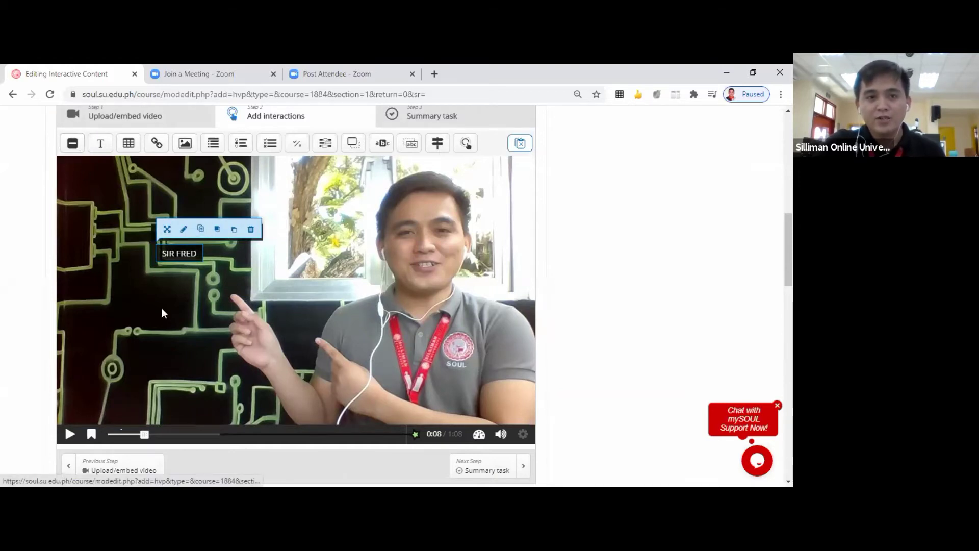
- Advance the video to 0:33 and add a text interaction at that point
{"action": "left_click", "coordinate": [68, 436]}
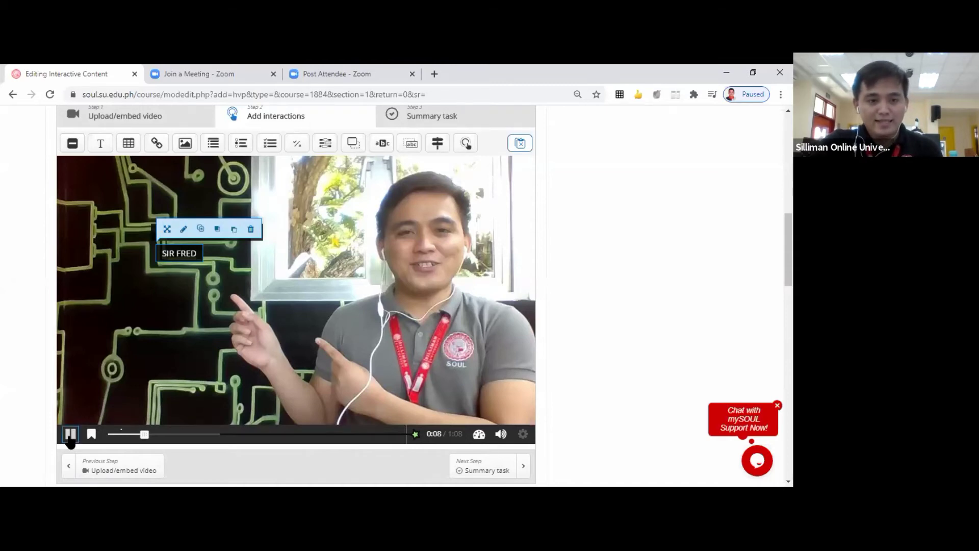
{"action": "left_click", "coordinate": [264, 435]}
{"action": "left_click_drag", "start_coordinate": [259, 442], "coordinate": [253, 441]}
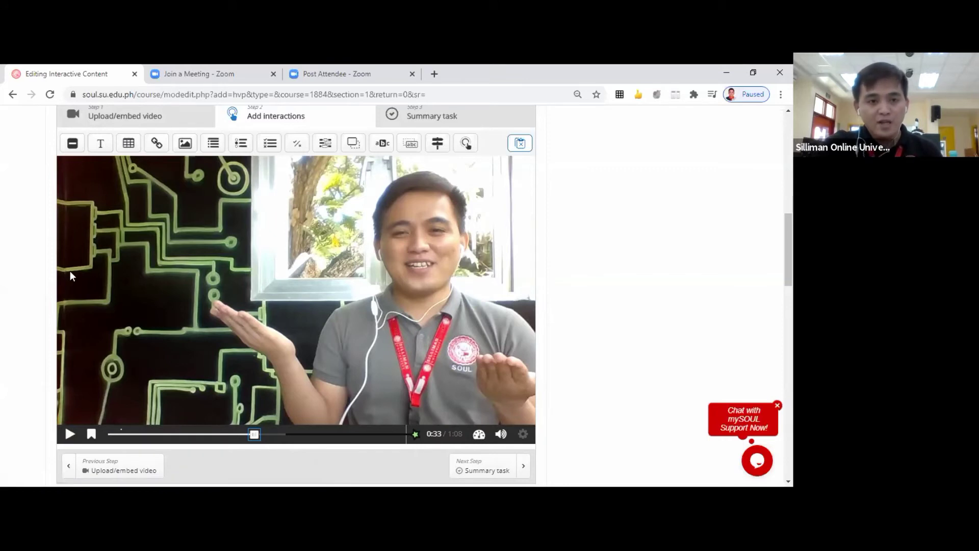
{"action": "left_click", "coordinate": [100, 147]}
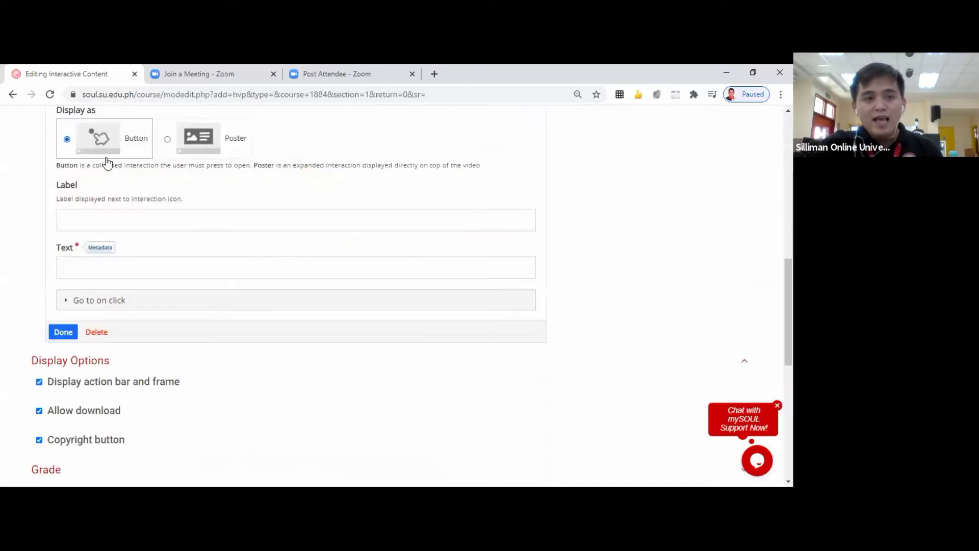
{"action": "scroll", "coordinate": [338, 283], "scroll_direction": "up", "scroll_amount": 3}
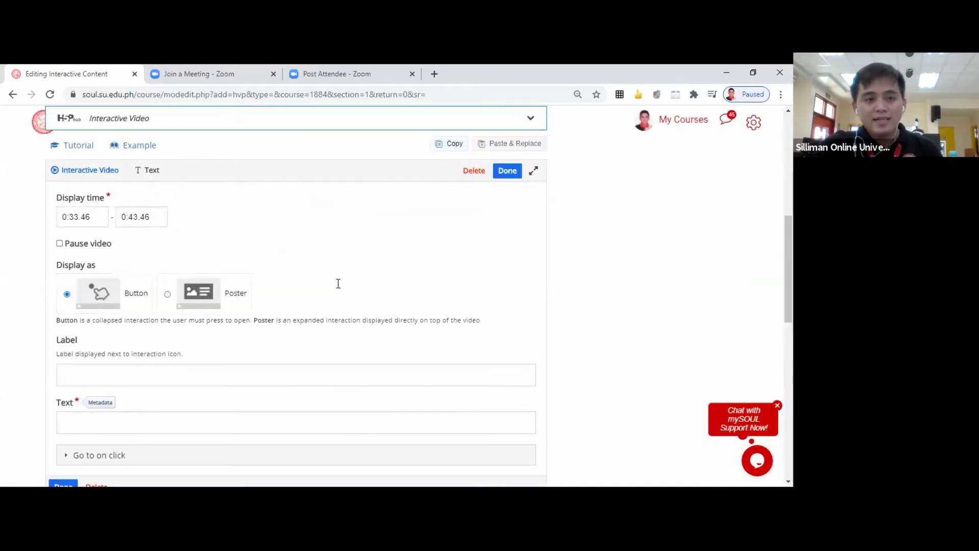
- Set the text interaction's display time from 0:33 to 0:40 and have it pause the video
{"action": "left_click", "coordinate": [102, 219]}
{"action": "key", "text": "BackSpace"}
{"action": "key", "text": "BackSpace"}
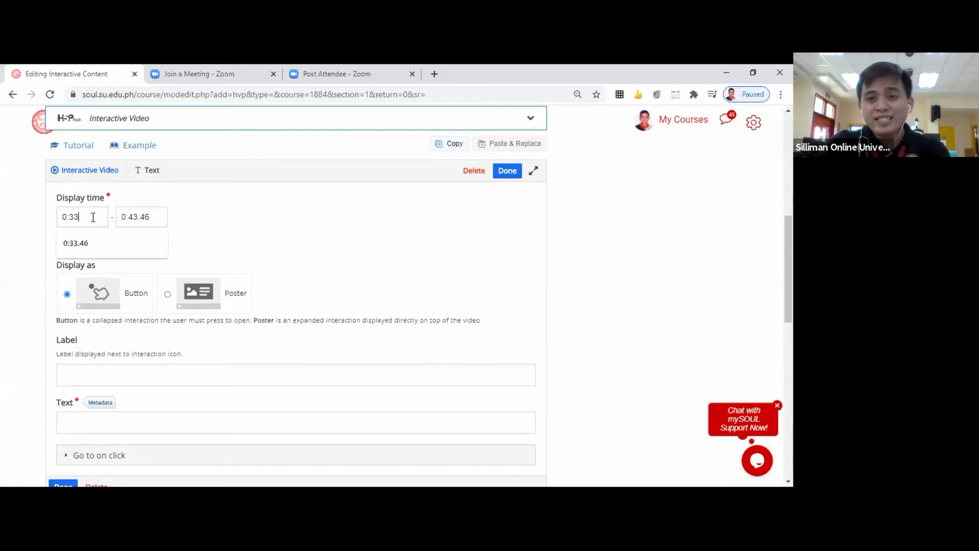
{"action": "left_click", "coordinate": [159, 217]}
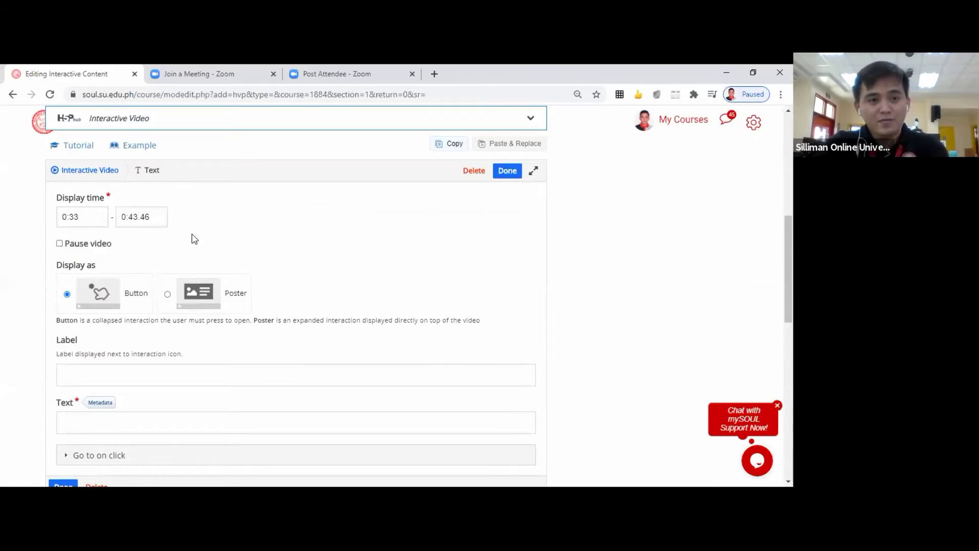
{"action": "key", "text": "BackSpace"}
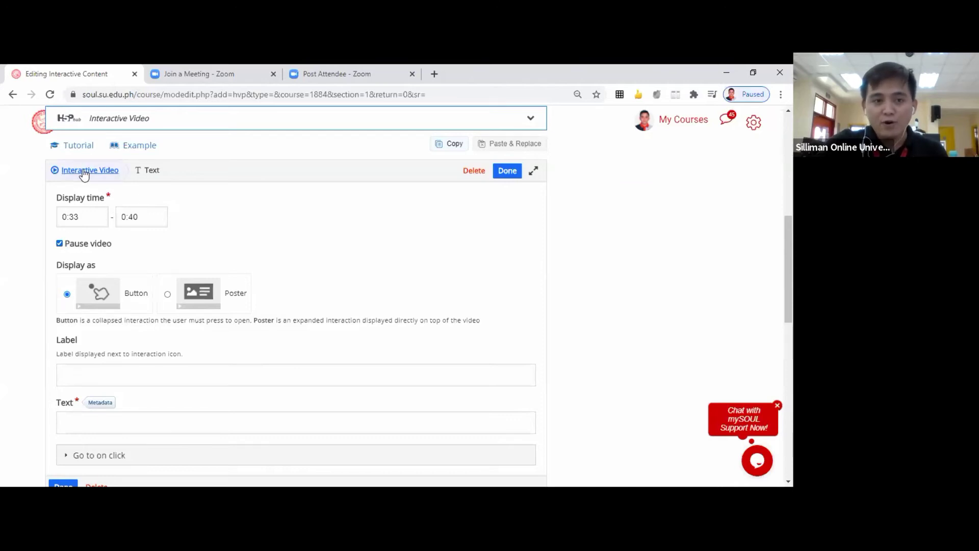
{"action": "left_click", "coordinate": [98, 224]}
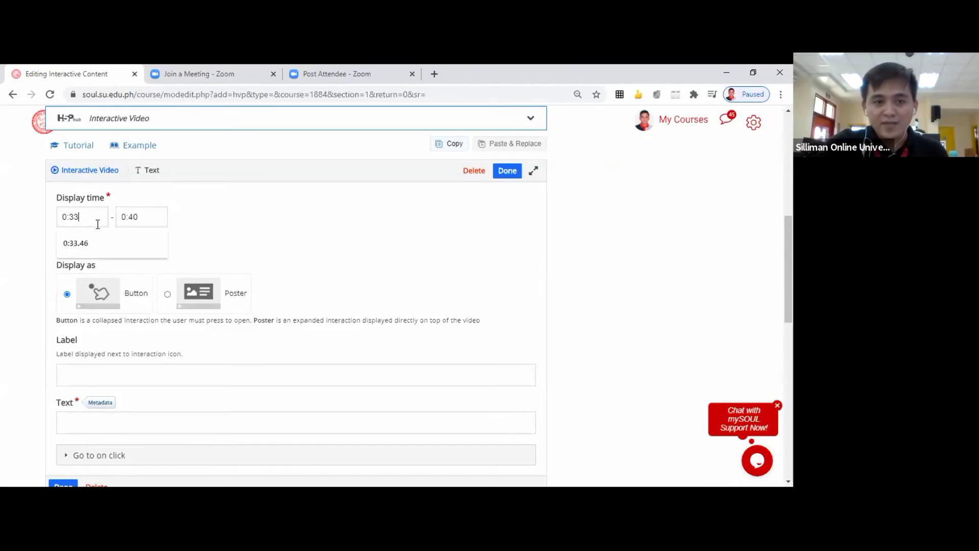
{"action": "left_click", "coordinate": [148, 215]}
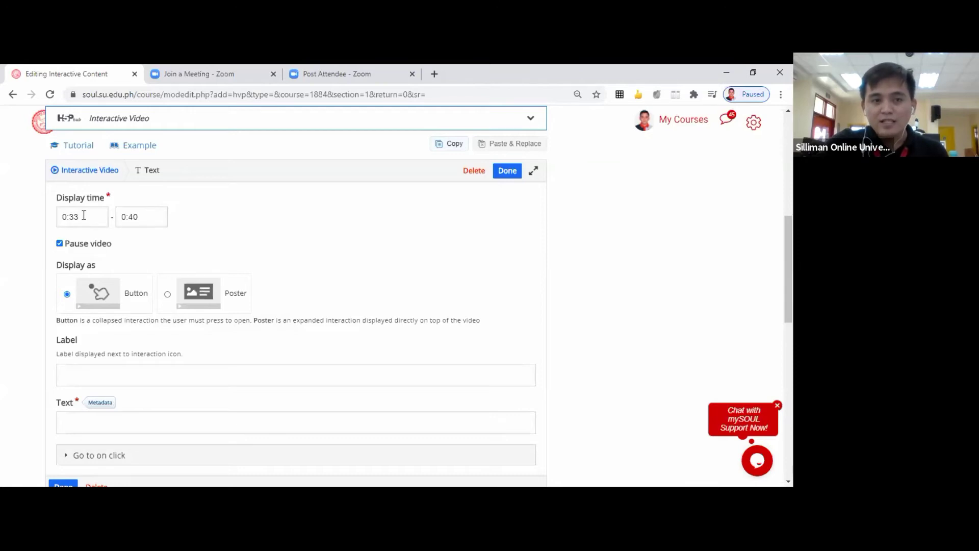
{"action": "left_click", "coordinate": [87, 214]}
{"action": "left_click", "coordinate": [153, 215]}
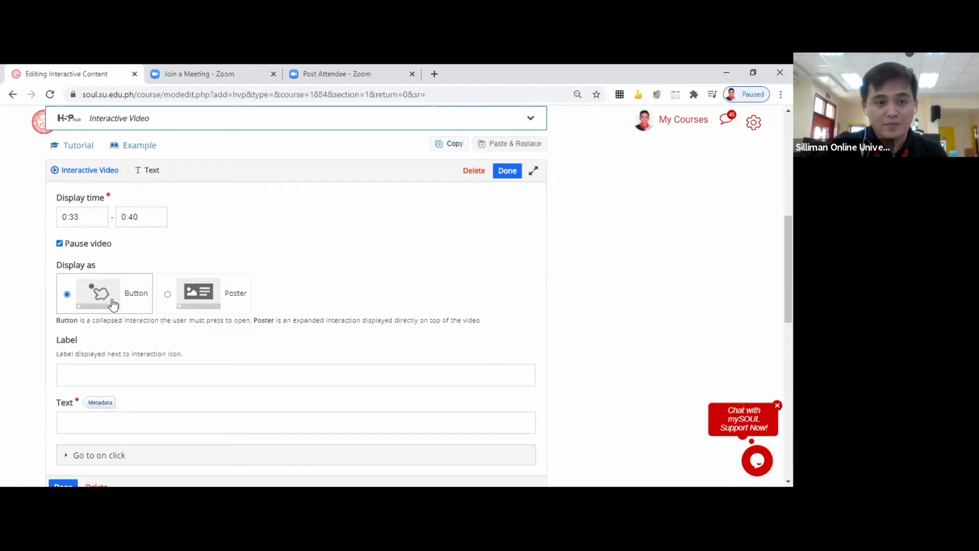
{"action": "scroll", "coordinate": [104, 301], "scroll_direction": "down", "scroll_amount": 2}
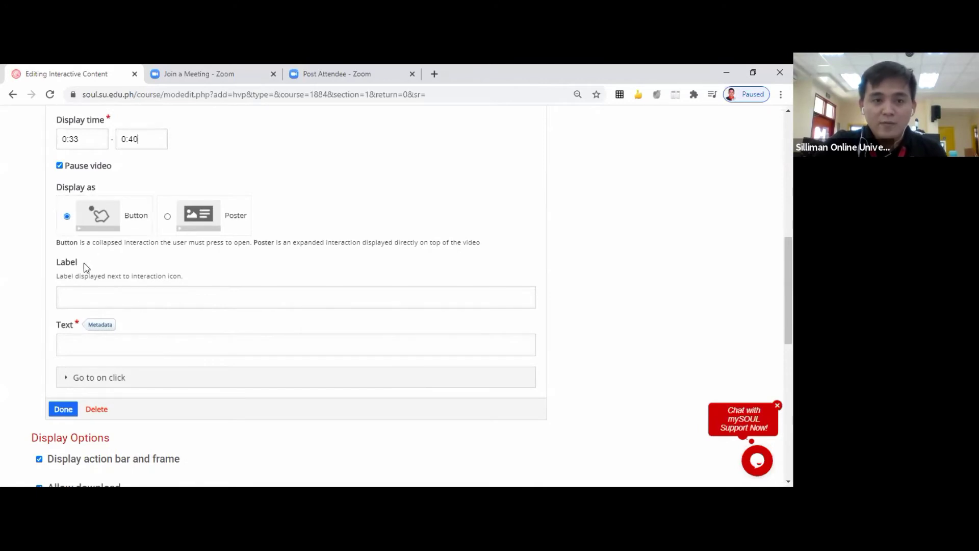
- Label the text interaction Empowerment Technologies, keeping it displayed as a button
{"action": "left_click", "coordinate": [77, 297]}
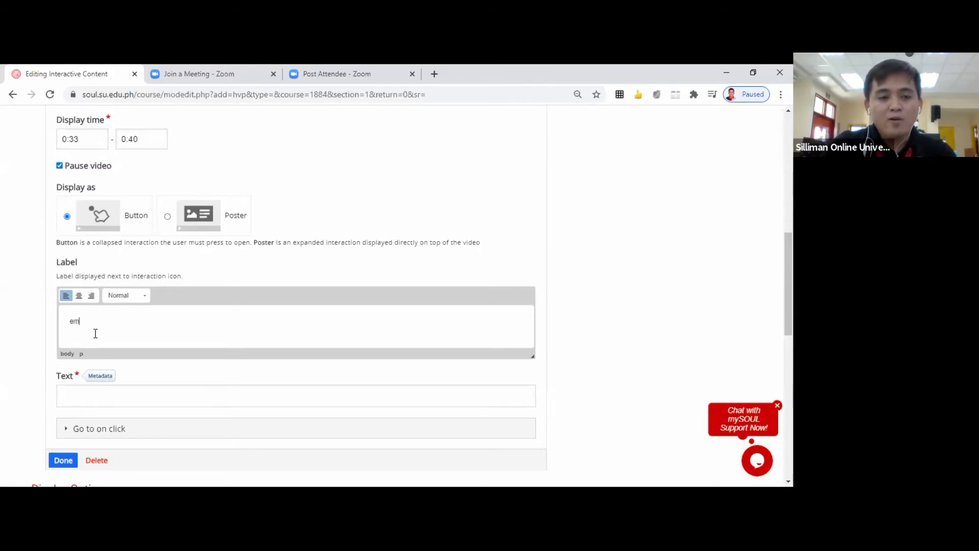
{"action": "key", "text": "BackSpace"}
{"action": "key", "text": "BackSpace"}
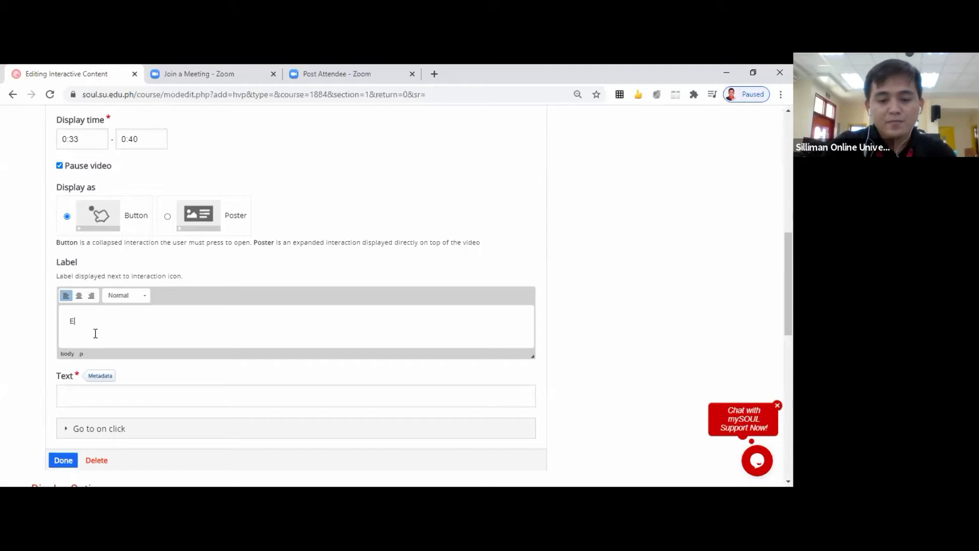
{"action": "type", "text": "Empowerment Technologies"}
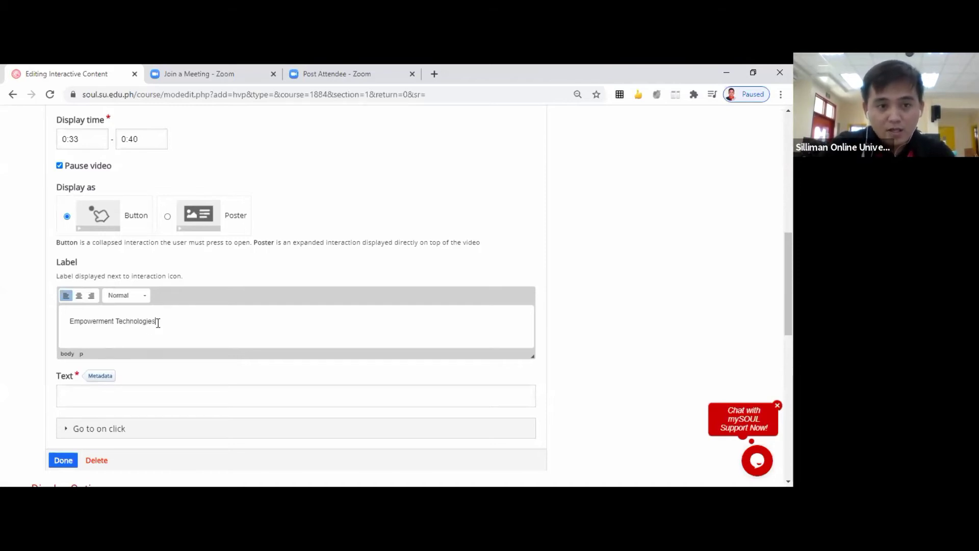
- Enter Course Description as the text interaction's body text and finish the interaction
{"action": "scroll", "coordinate": [157, 319], "scroll_direction": "down", "scroll_amount": 2}
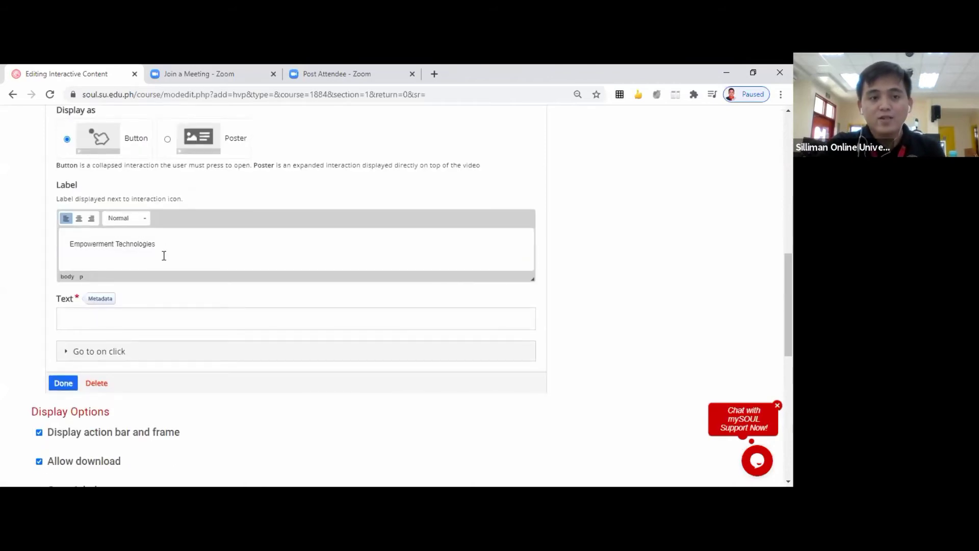
{"action": "left_click", "coordinate": [86, 322]}
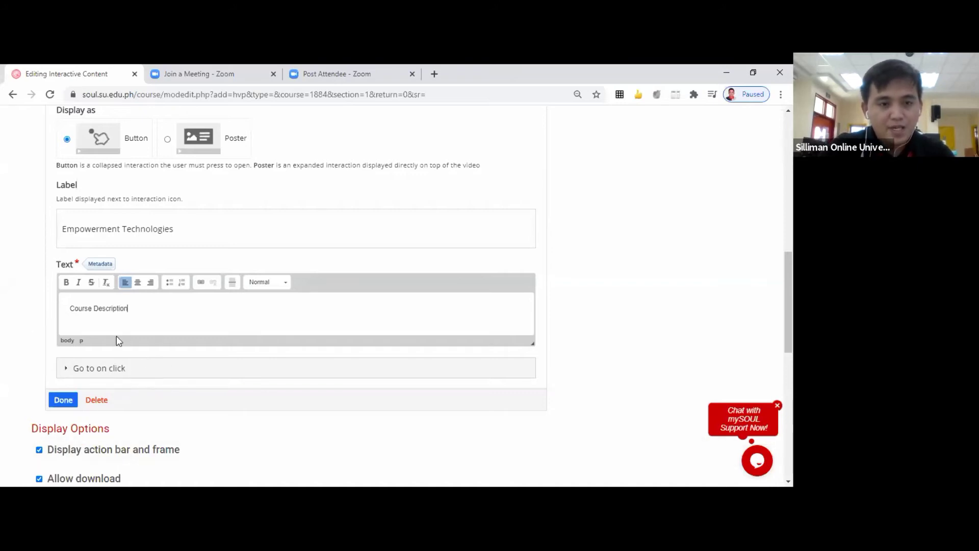
{"action": "type", "text": "s"}
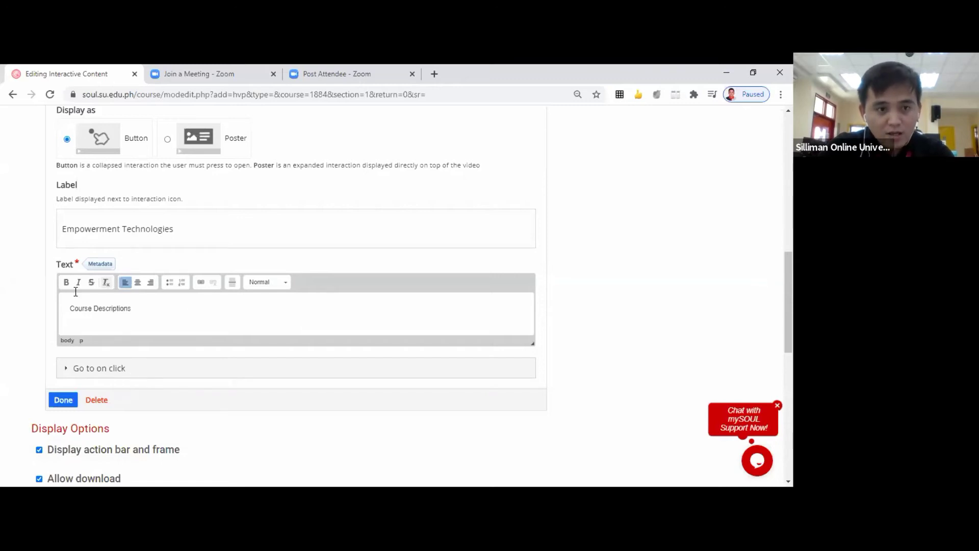
{"action": "scroll", "coordinate": [132, 301], "scroll_direction": "down", "scroll_amount": 2}
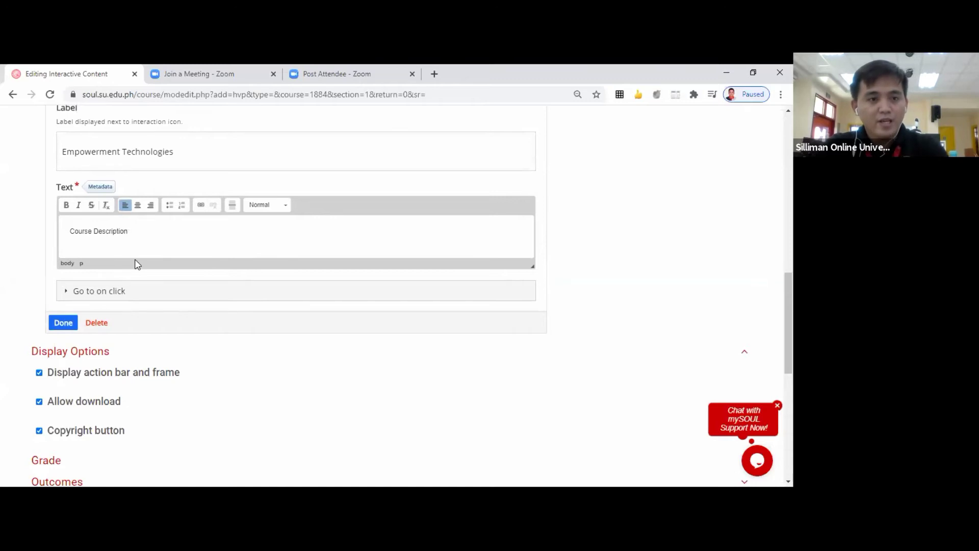
{"action": "scroll", "coordinate": [128, 276], "scroll_direction": "up", "scroll_amount": 2}
{"action": "key", "text": "BackSpace"}
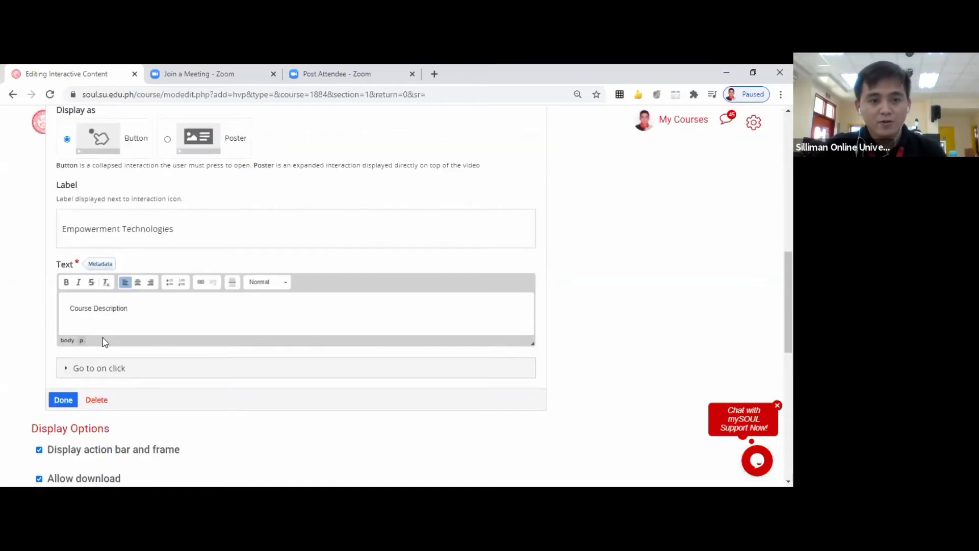
{"action": "scroll", "coordinate": [125, 336], "scroll_direction": "down", "scroll_amount": 2}
{"action": "scroll", "coordinate": [120, 342], "scroll_direction": "up", "scroll_amount": 4}
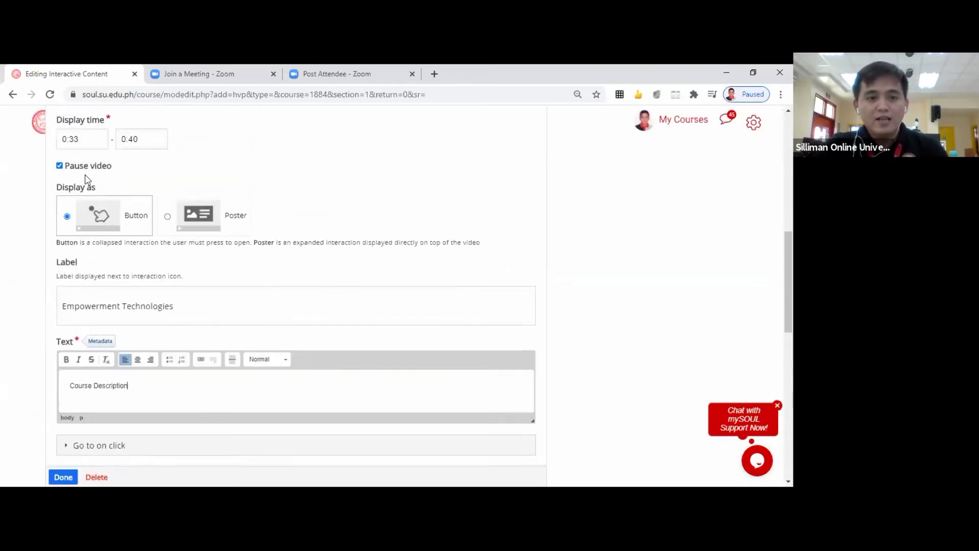
{"action": "scroll", "coordinate": [88, 426], "scroll_direction": "down", "scroll_amount": 2}
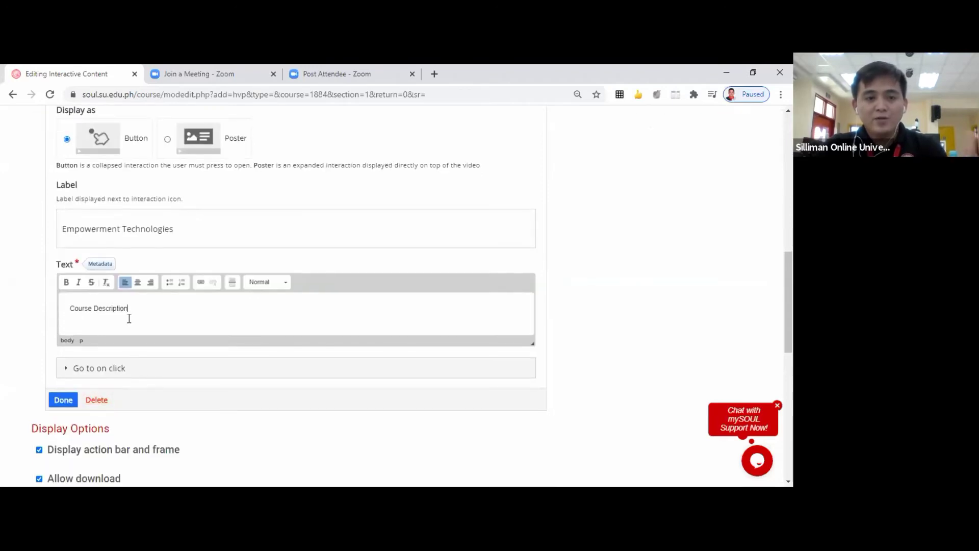
{"action": "left_click", "coordinate": [63, 401]}
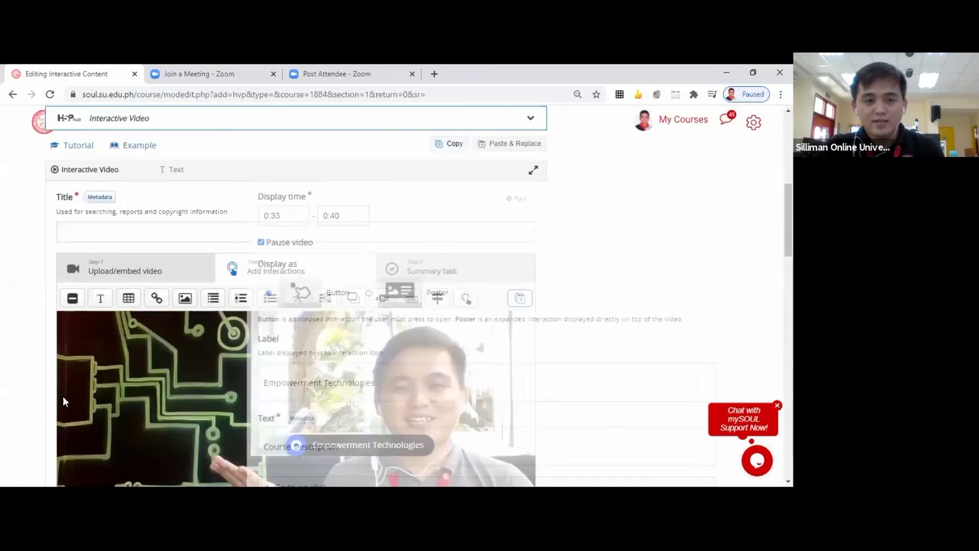
- Move the Empowerment Technologies button onto the dark circuit-pattern background beside the presenter, clear of his raised hand
{"action": "scroll", "coordinate": [293, 325], "scroll_direction": "down", "scroll_amount": 3}
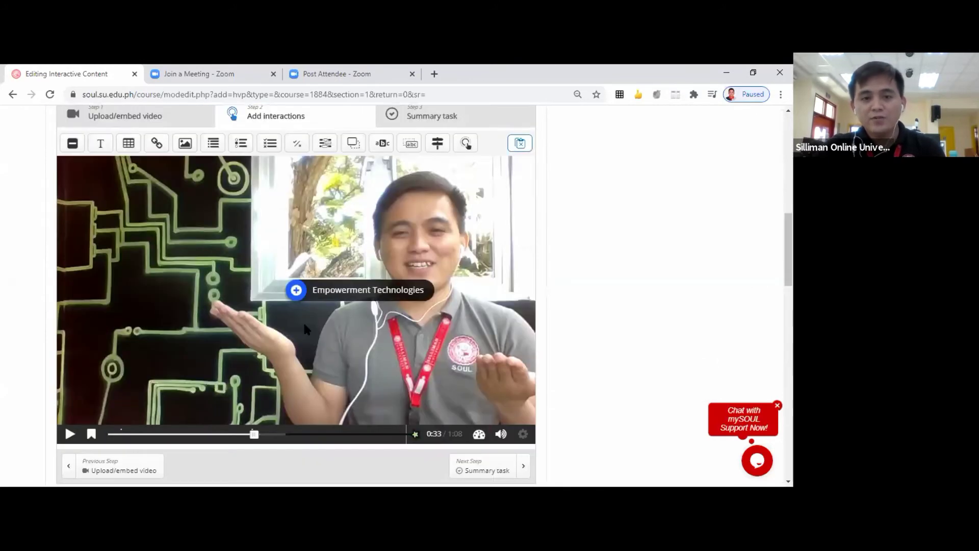
{"action": "left_click_drag", "start_coordinate": [338, 295], "coordinate": [245, 231]}
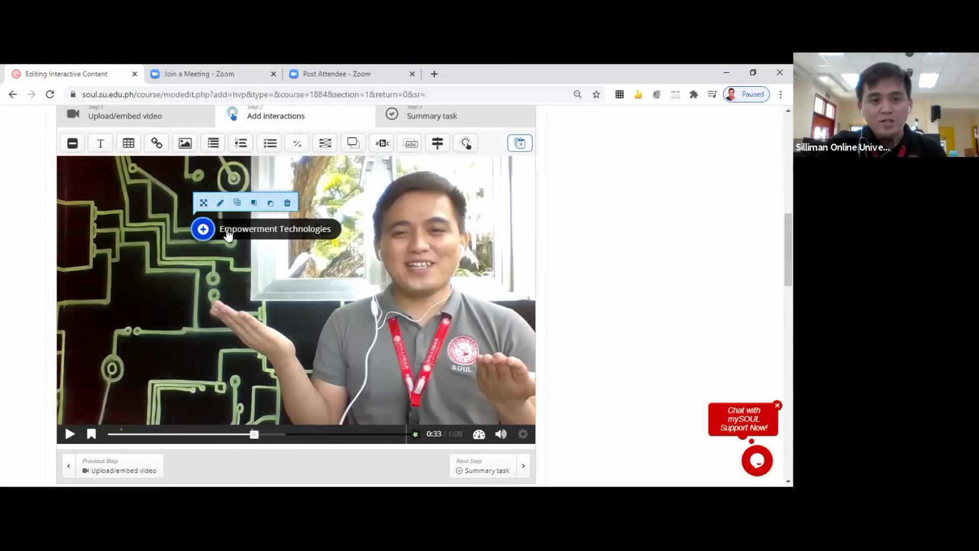
{"action": "left_click_drag", "start_coordinate": [229, 234], "coordinate": [145, 241]}
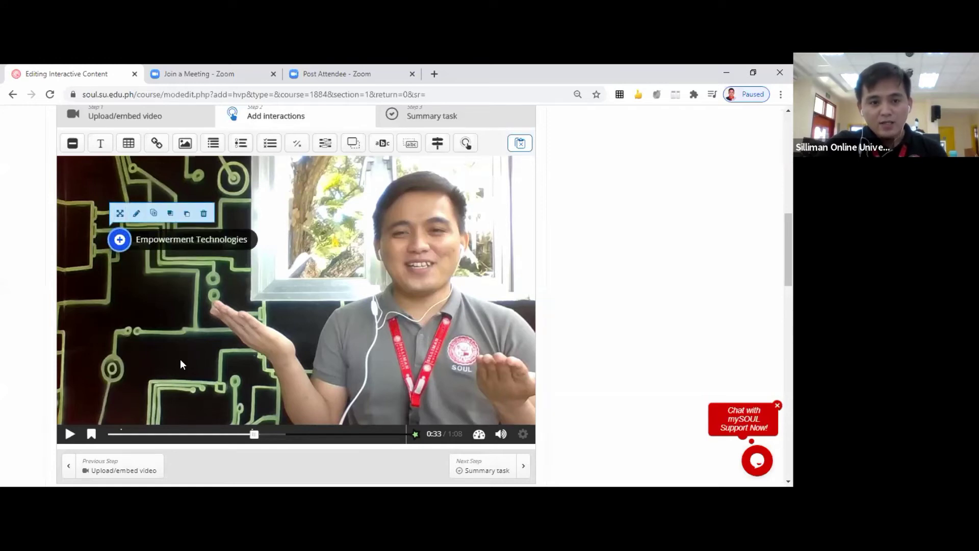
- Replay the video from before 0:33 to check when the Empowerment Technologies button appears
{"action": "left_click", "coordinate": [70, 434]}
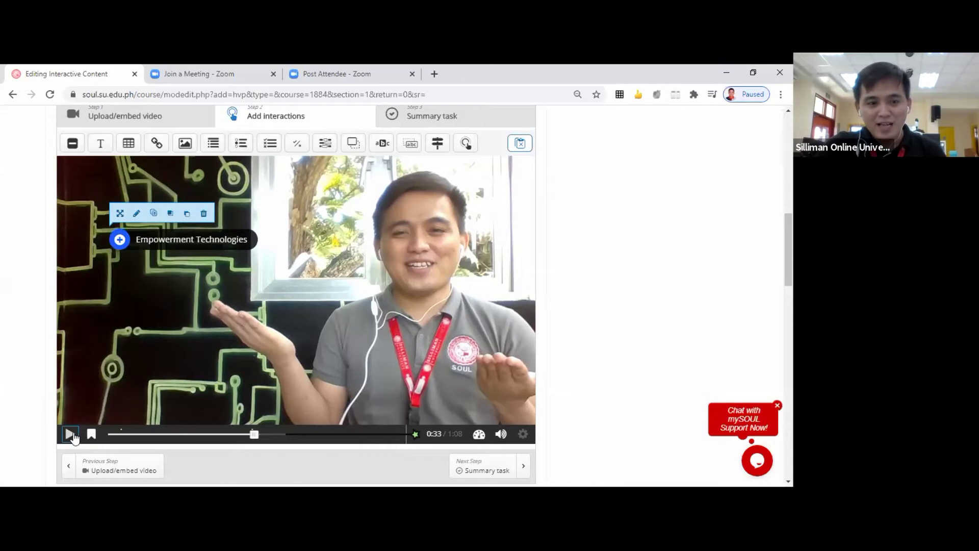
{"action": "left_click", "coordinate": [232, 434]}
{"action": "left_click", "coordinate": [215, 434]}
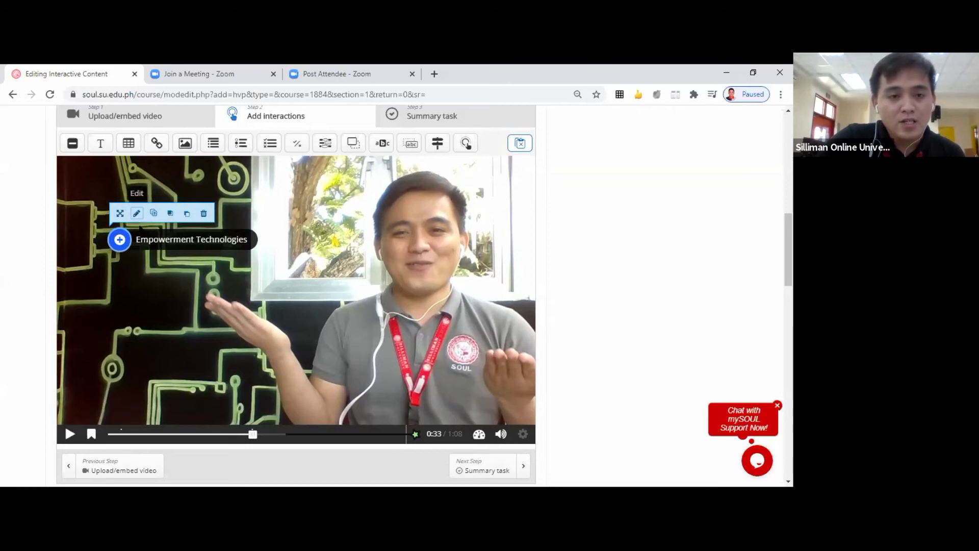
- Change the Empowerment Technologies text interaction's start time to 0:35 and finish the edit
{"action": "left_click", "coordinate": [136, 215]}
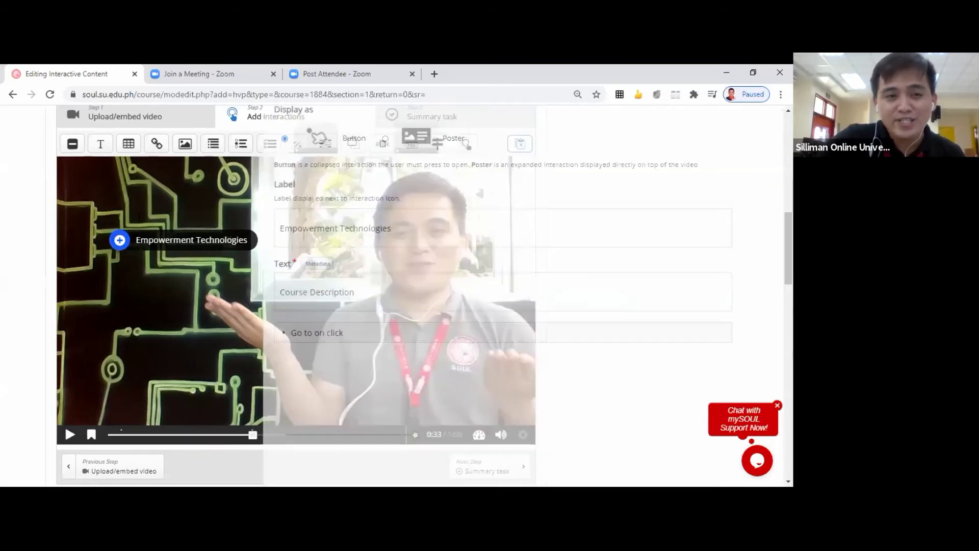
{"action": "scroll", "coordinate": [169, 275], "scroll_direction": "up", "scroll_amount": 5}
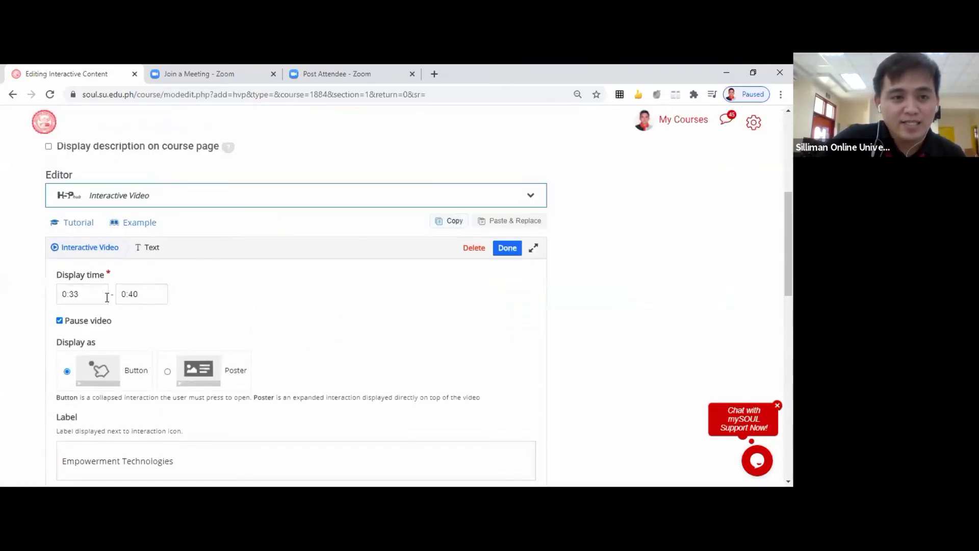
{"action": "left_click", "coordinate": [99, 294]}
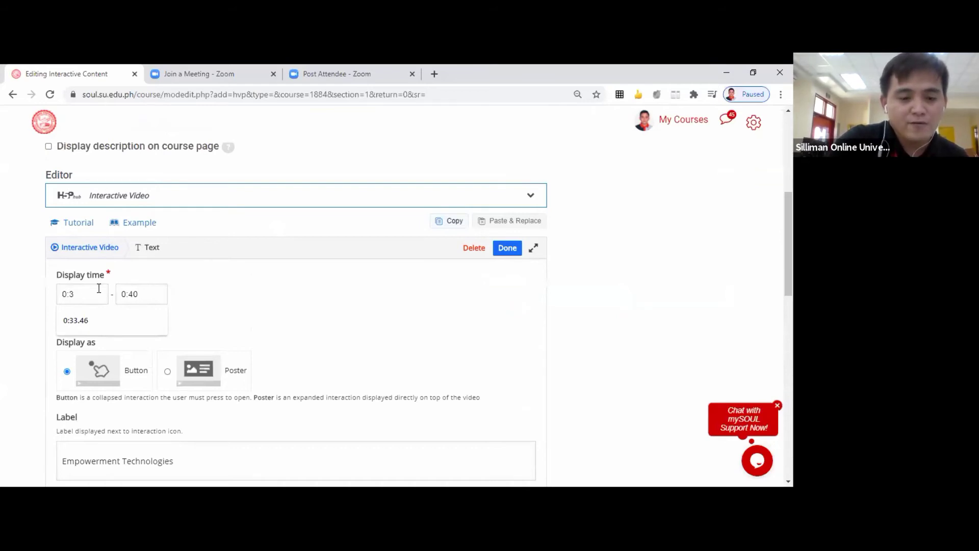
{"action": "type", "text": "5"}
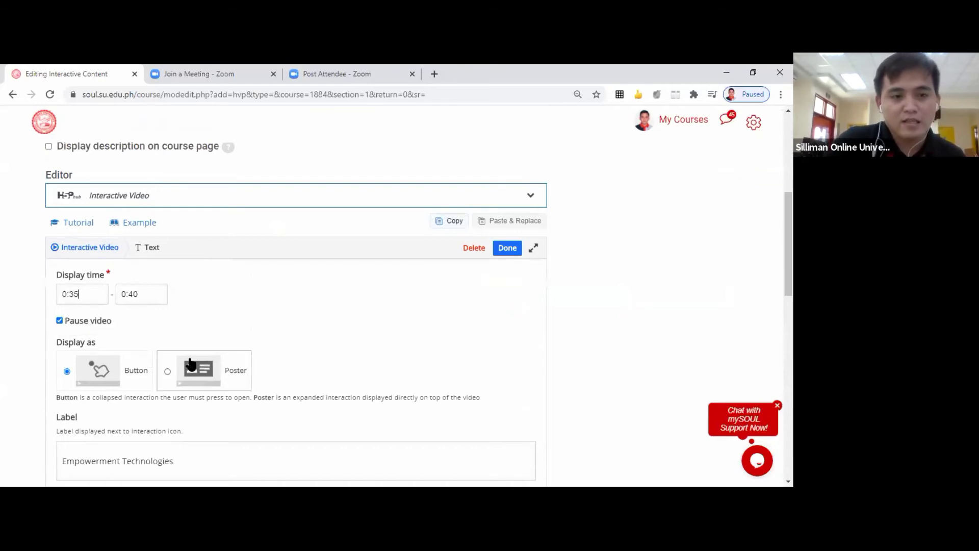
{"action": "scroll", "coordinate": [116, 244], "scroll_direction": "down", "scroll_amount": 2}
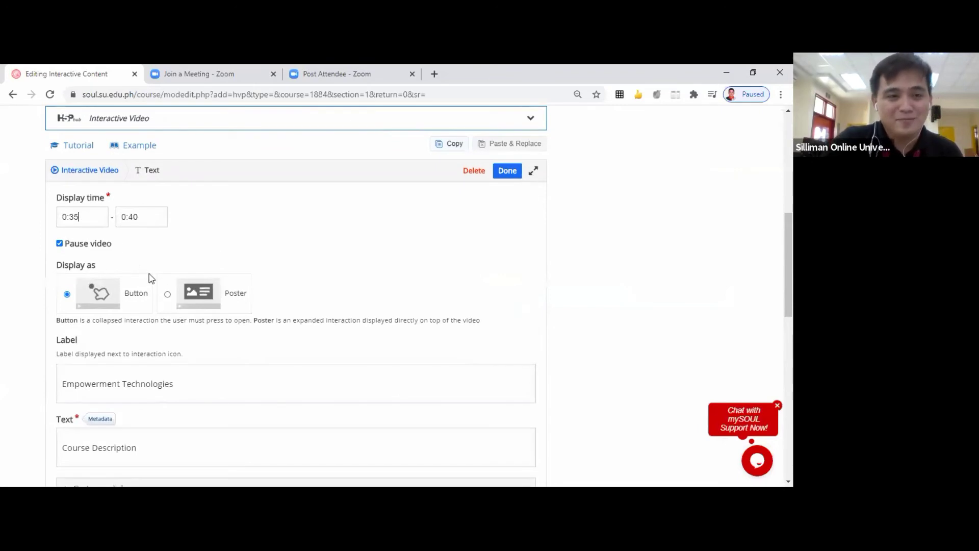
{"action": "scroll", "coordinate": [153, 281], "scroll_direction": "down", "scroll_amount": 3}
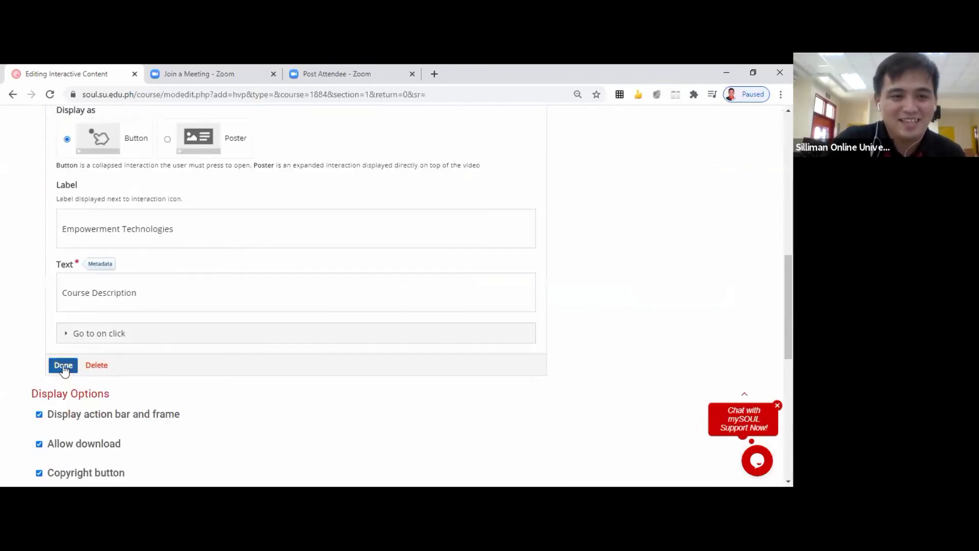
{"action": "left_click", "coordinate": [64, 365]}
- Play the video from 0:33 to check the text interaction's new start point and pause
{"action": "scroll", "coordinate": [245, 339], "scroll_direction": "down", "scroll_amount": 3}
{"action": "scroll", "coordinate": [251, 327], "scroll_direction": "down", "scroll_amount": 3}
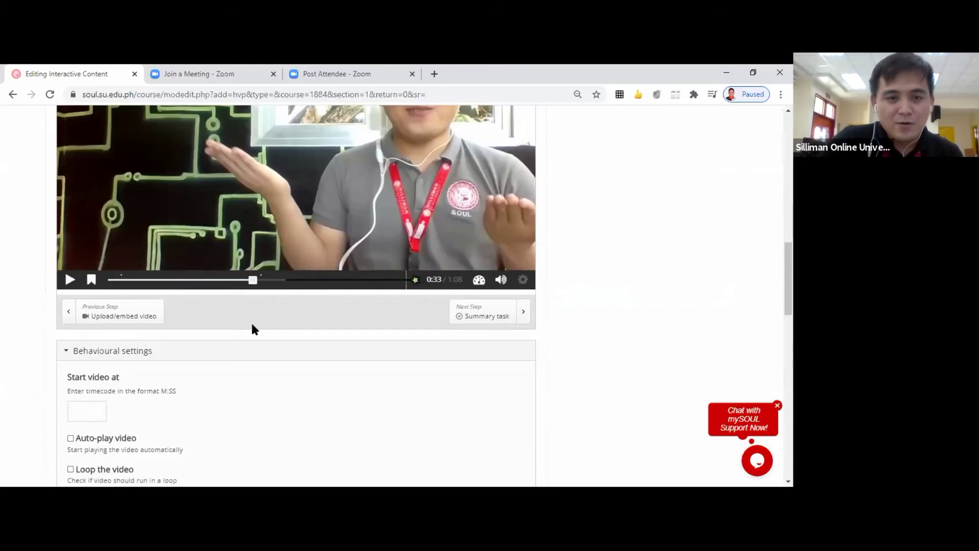
{"action": "scroll", "coordinate": [251, 320], "scroll_direction": "up", "scroll_amount": 4}
{"action": "scroll", "coordinate": [153, 317], "scroll_direction": "down", "scroll_amount": 4}
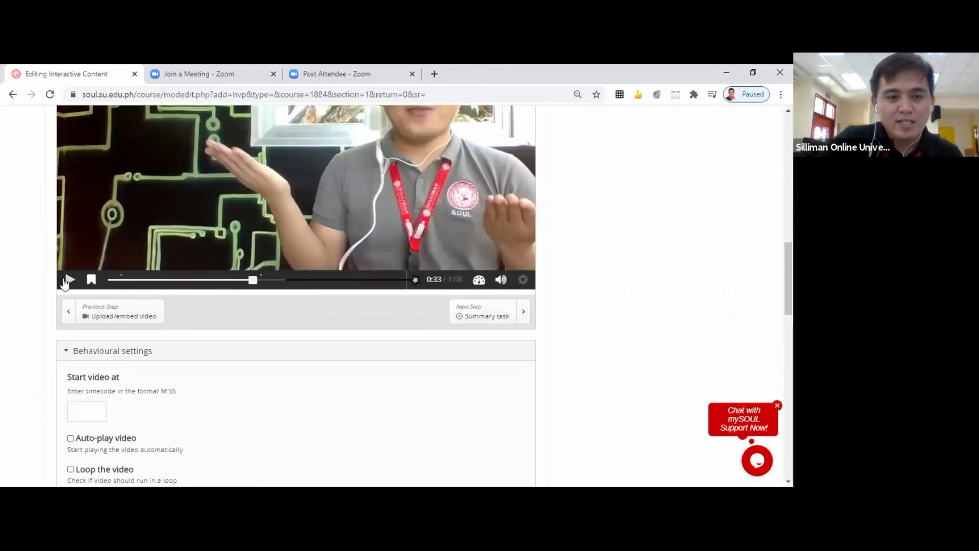
{"action": "left_click", "coordinate": [68, 281]}
{"action": "scroll", "coordinate": [281, 278], "scroll_direction": "up", "scroll_amount": 3}
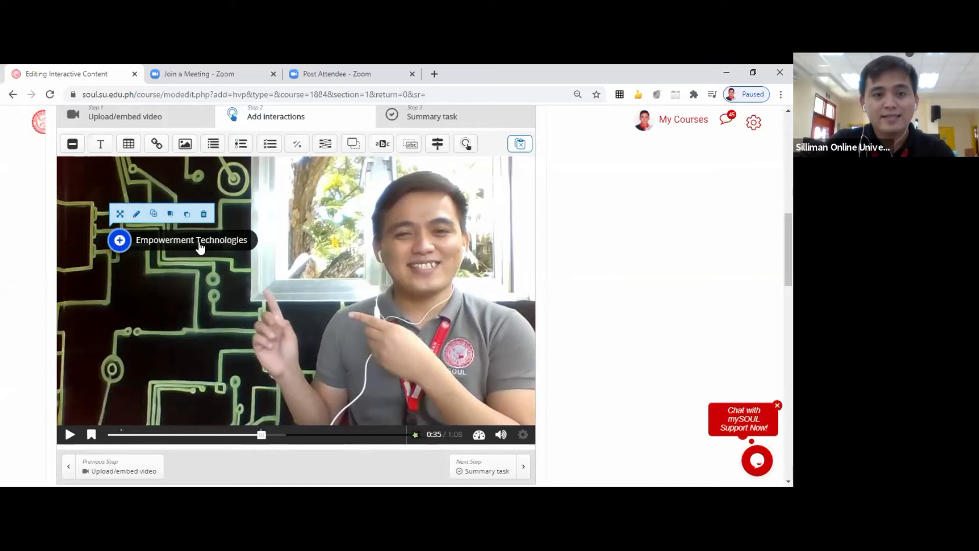
{"action": "scroll", "coordinate": [271, 270], "scroll_direction": "up", "scroll_amount": 2}
{"action": "scroll", "coordinate": [301, 306], "scroll_direction": "down", "scroll_amount": 2}
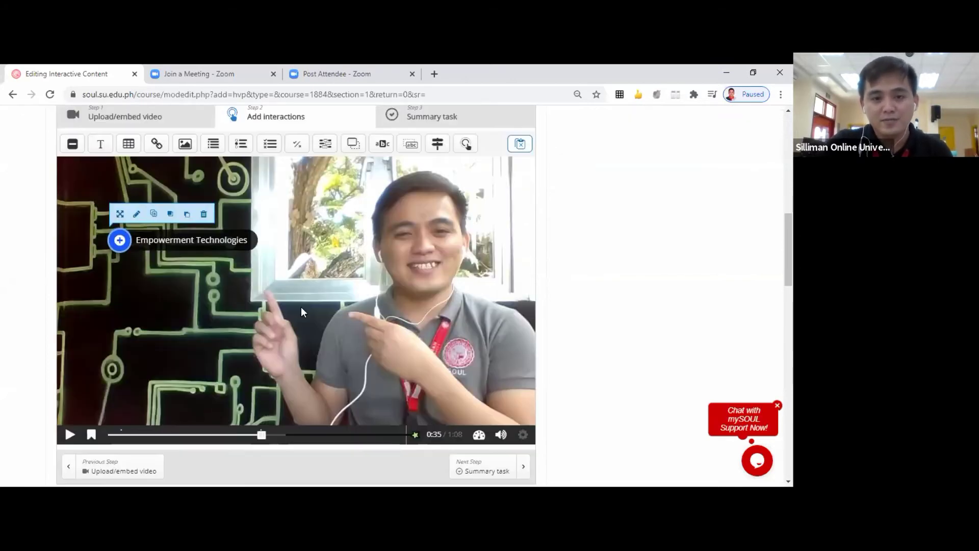
- Advance the video to 0:47 and add a link interaction at that point
{"action": "scroll", "coordinate": [222, 347], "scroll_direction": "up", "scroll_amount": 2}
{"action": "scroll", "coordinate": [306, 306], "scroll_direction": "down", "scroll_amount": 1}
{"action": "scroll", "coordinate": [408, 281], "scroll_direction": "up", "scroll_amount": 1}
{"action": "scroll", "coordinate": [484, 246], "scroll_direction": "down", "scroll_amount": 3}
{"action": "scroll", "coordinate": [484, 246], "scroll_direction": "up", "scroll_amount": 2}
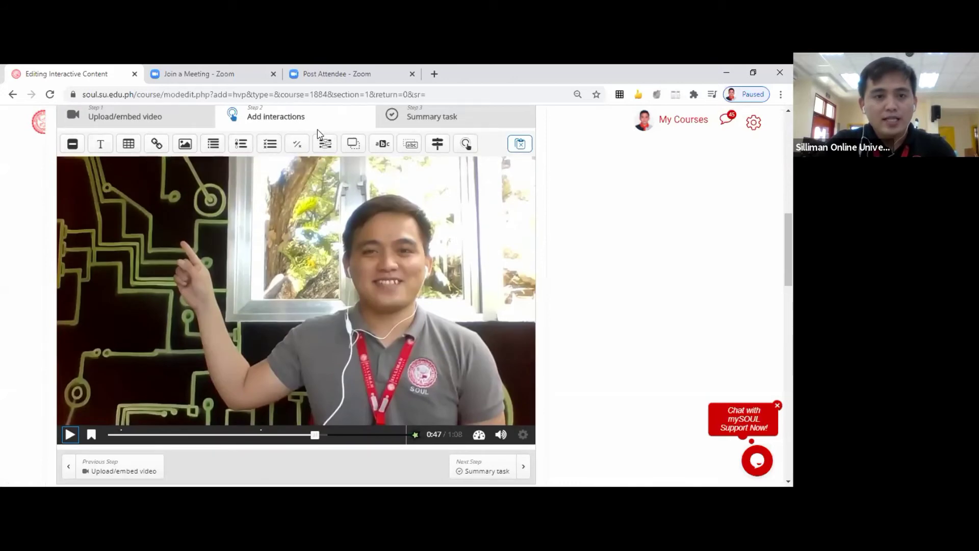
{"action": "left_click", "coordinate": [158, 146]}
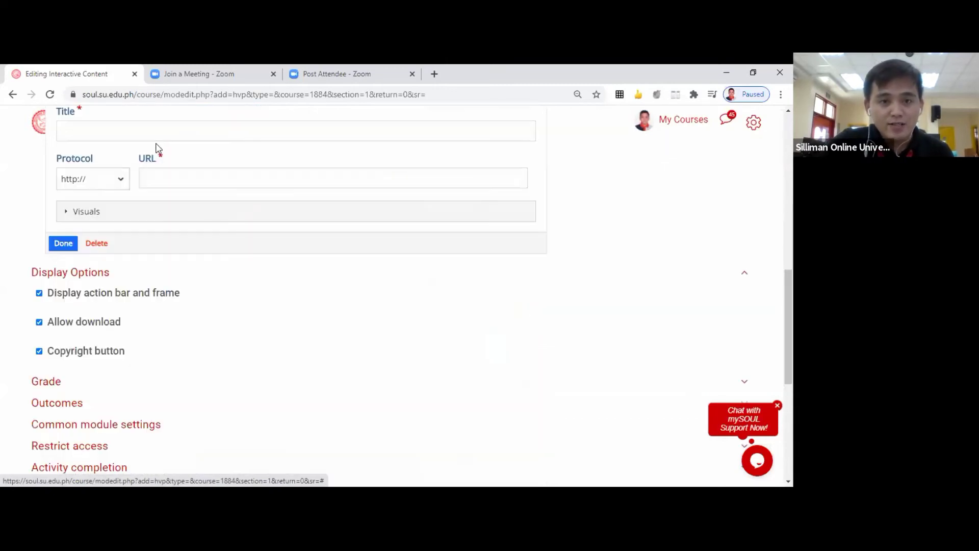
- Set the link interaction's display time from 0:47 to 0:57
{"action": "scroll", "coordinate": [296, 219], "scroll_direction": "up", "scroll_amount": 3}
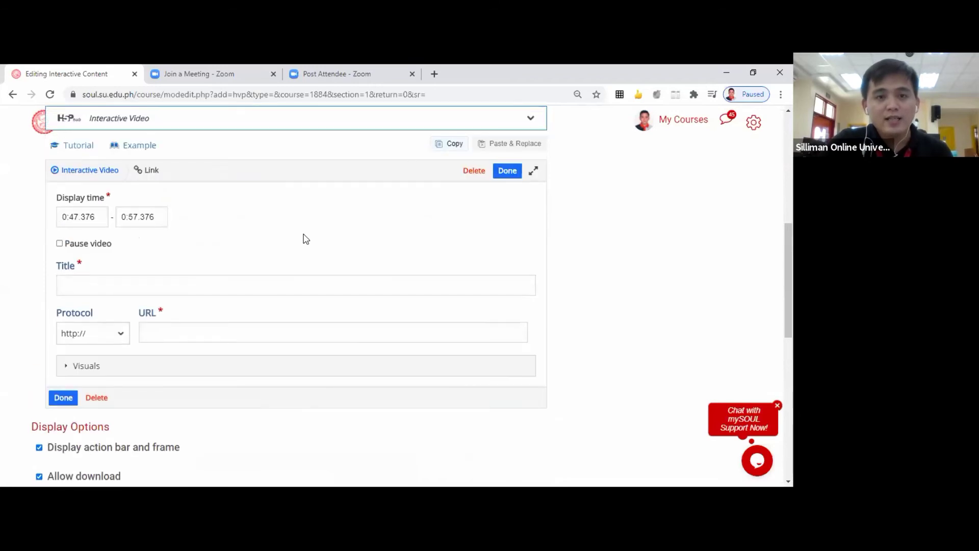
{"action": "scroll", "coordinate": [320, 276], "scroll_direction": "up", "scroll_amount": 2}
{"action": "scroll", "coordinate": [273, 287], "scroll_direction": "up", "scroll_amount": 2}
{"action": "scroll", "coordinate": [87, 367], "scroll_direction": "down", "scroll_amount": 2}
{"action": "left_click", "coordinate": [99, 298]}
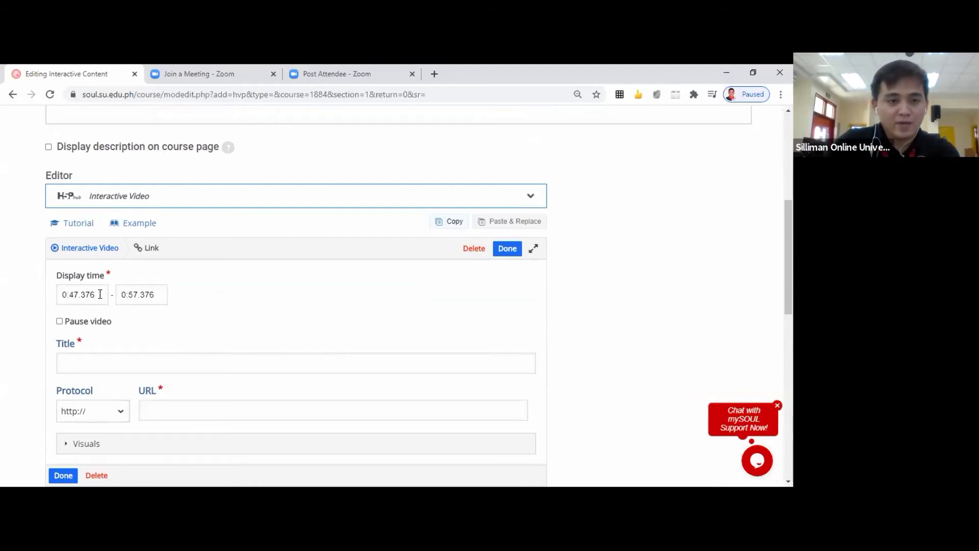
{"action": "key", "text": "BackSpace"}
{"action": "key", "text": "BackSpace"}
{"action": "key", "text": "BackSpace"}
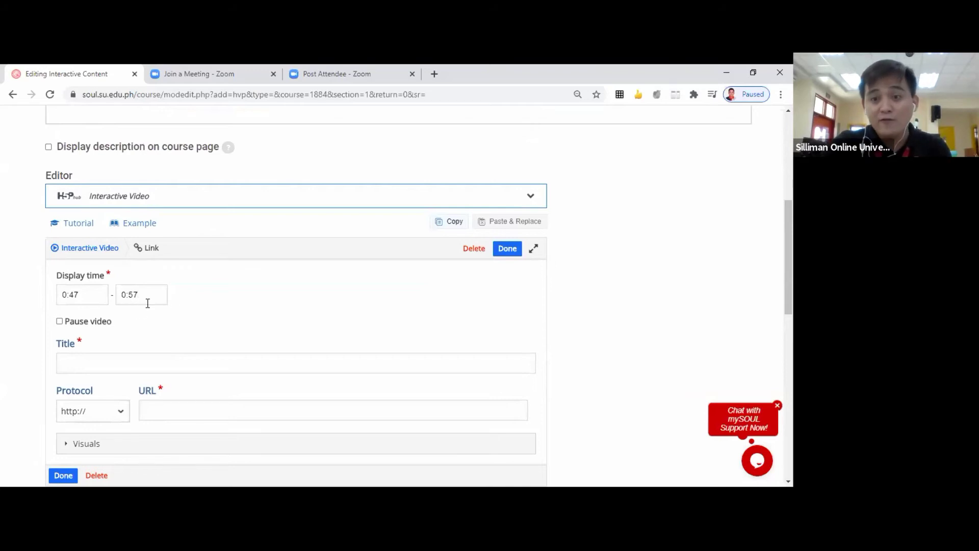
- Title the link interaction Course Syllabus
{"action": "scroll", "coordinate": [83, 284], "scroll_direction": "down", "scroll_amount": 2}
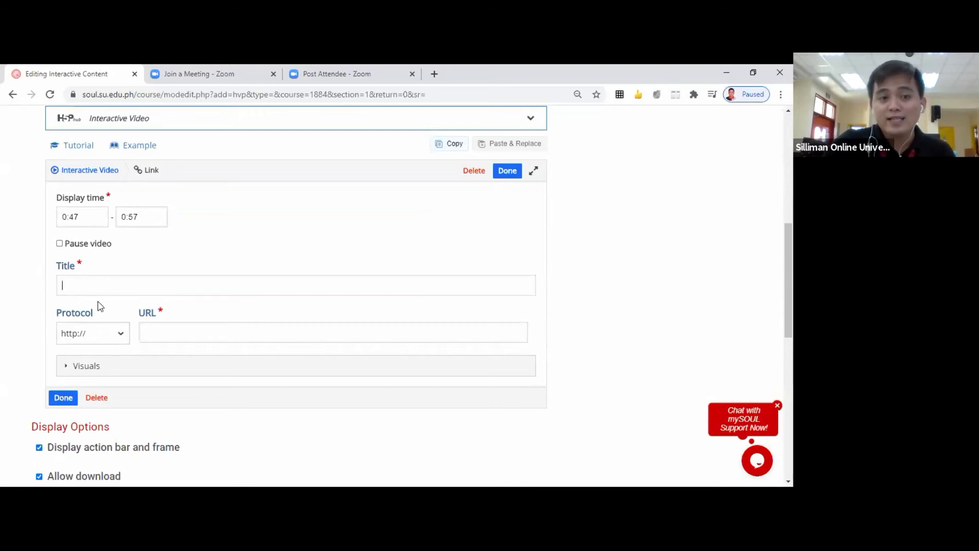
{"action": "type", "text": "Cour"}
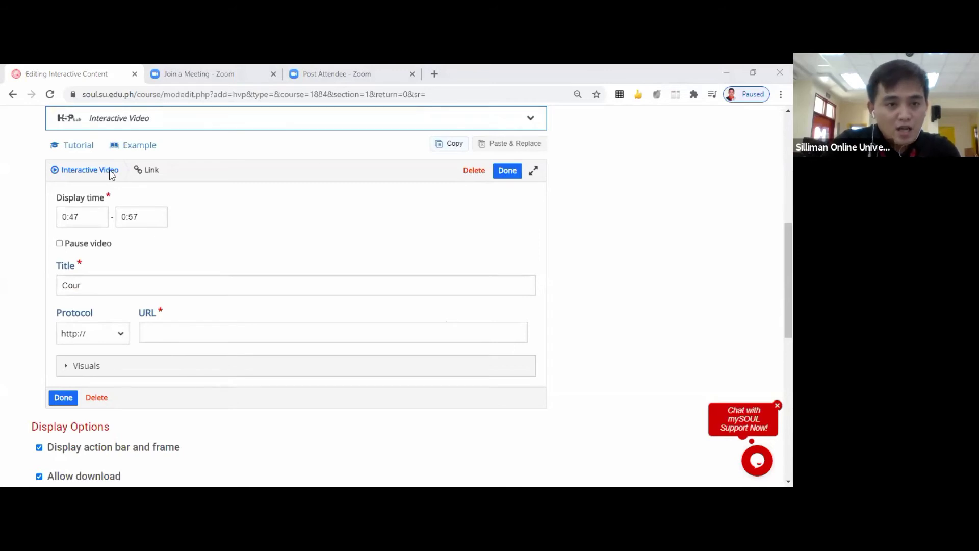
{"action": "left_click", "coordinate": [93, 289]}
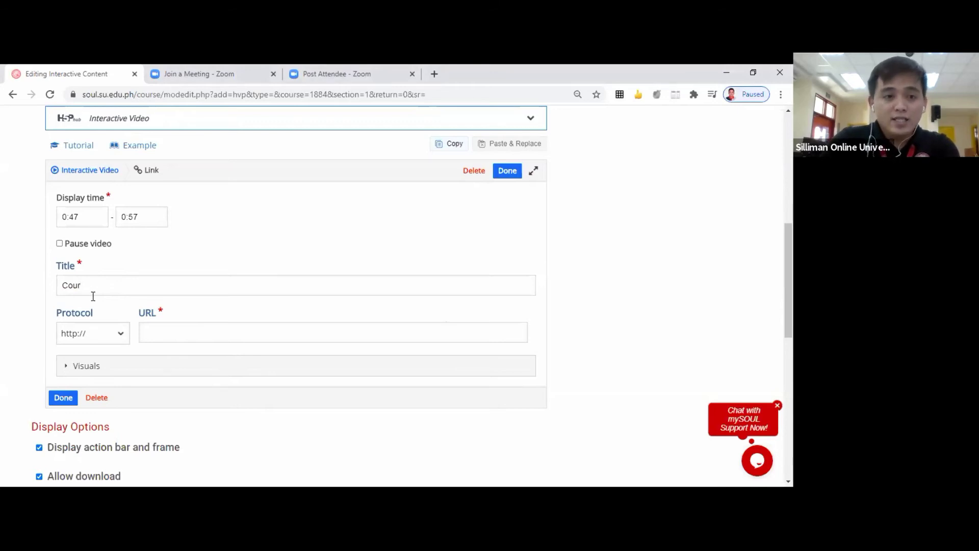
{"action": "type", "text": "se"}
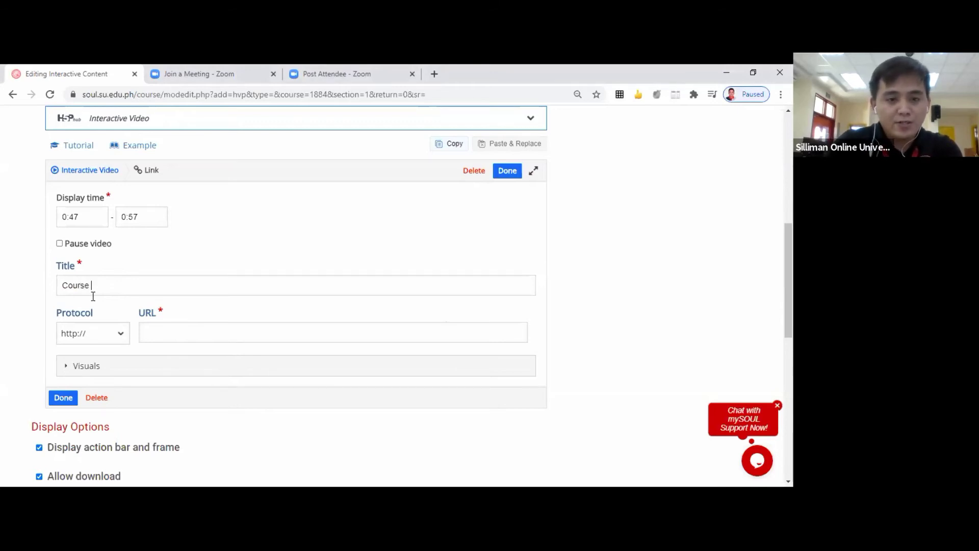
{"action": "type", "text": " Desc"}
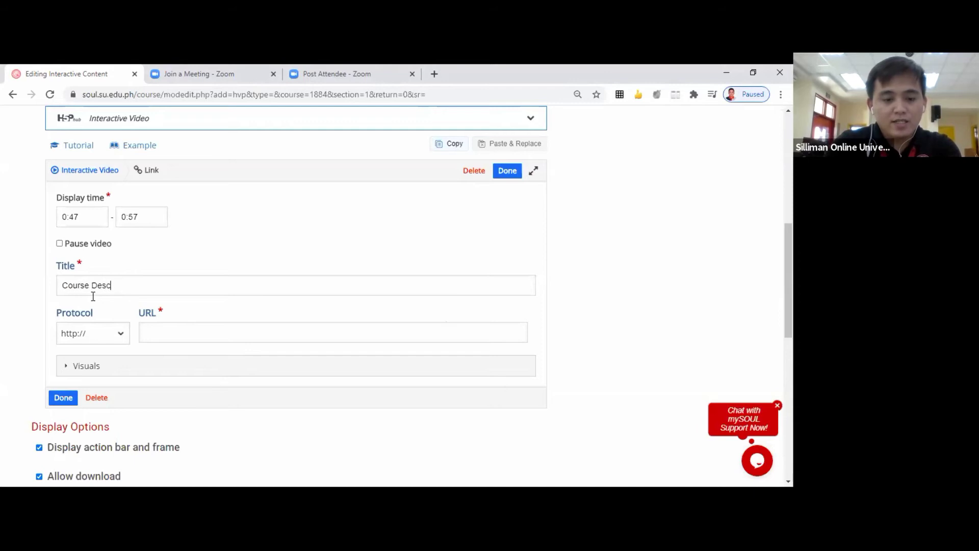
{"action": "type", "text": "riptio"}
{"action": "double_click", "coordinate": [94, 296]}
{"action": "key", "text": "End"}
{"action": "key", "text": "BackSpace"}
{"action": "key", "text": "BackSpace"}
{"action": "key", "text": "BackSpace"}
{"action": "key", "text": "BackSpace"}
{"action": "key", "text": "BackSpace"}
{"action": "key", "text": "BackSpace"}
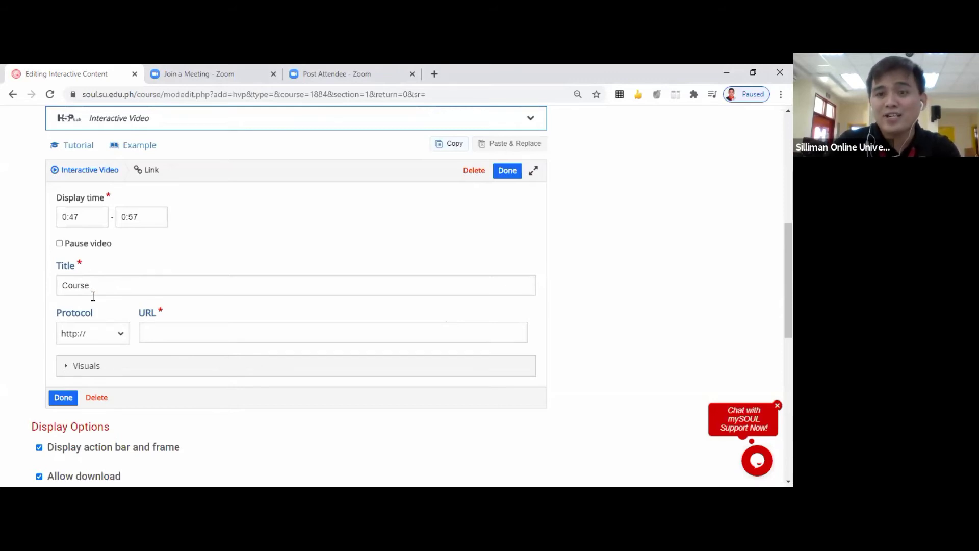
{"action": "type", "text": "Syllabus"}
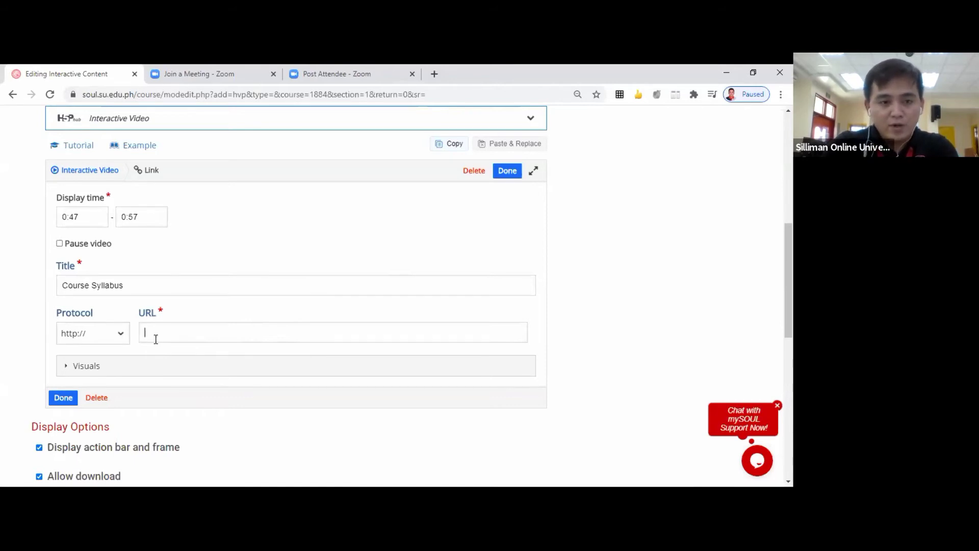
{"action": "type", "text": "www.y"}
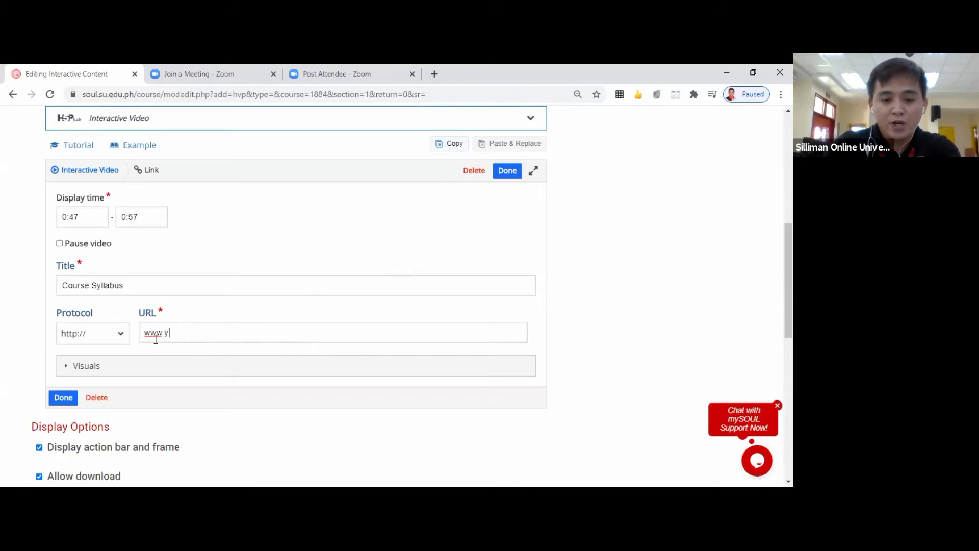
{"action": "type", "text": "outu"}
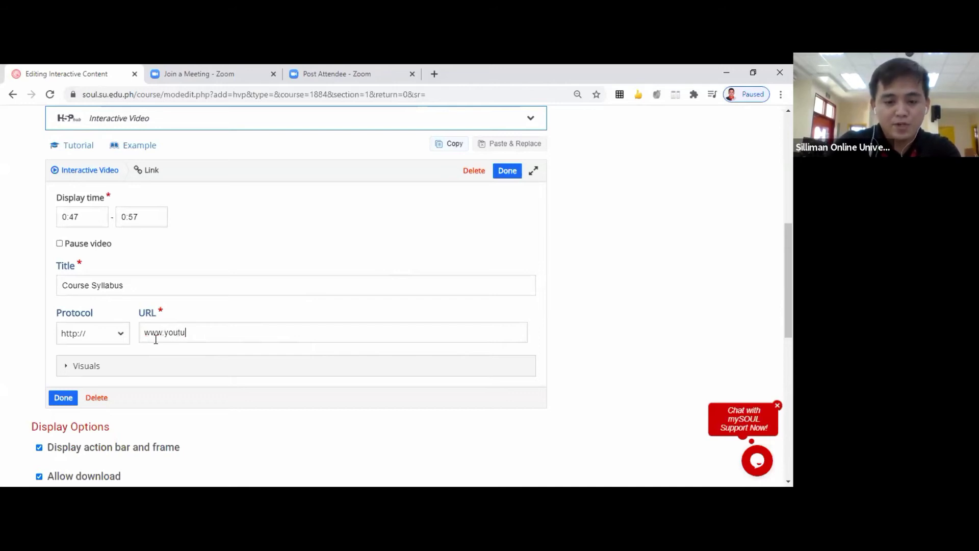
{"action": "type", "text": "be.com"}
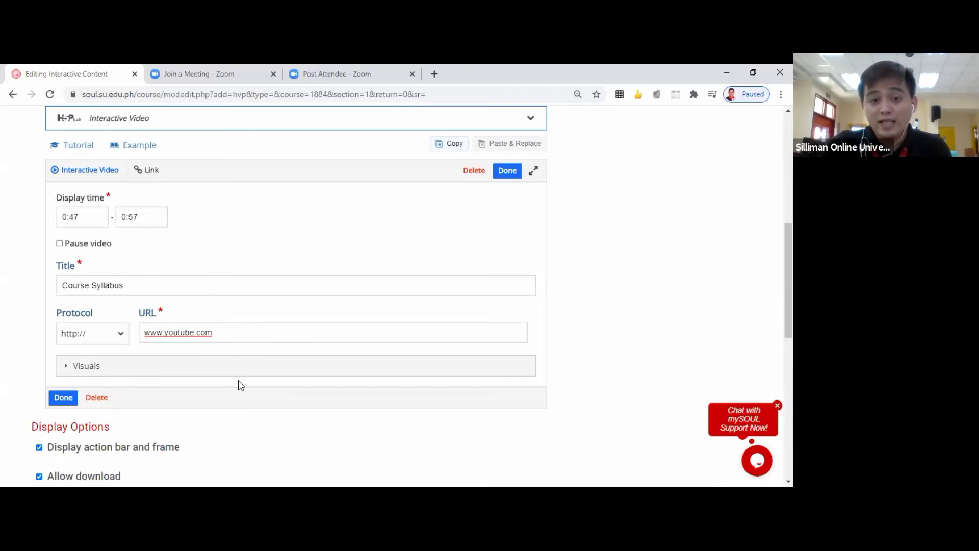
{"action": "left_click", "coordinate": [229, 338]}
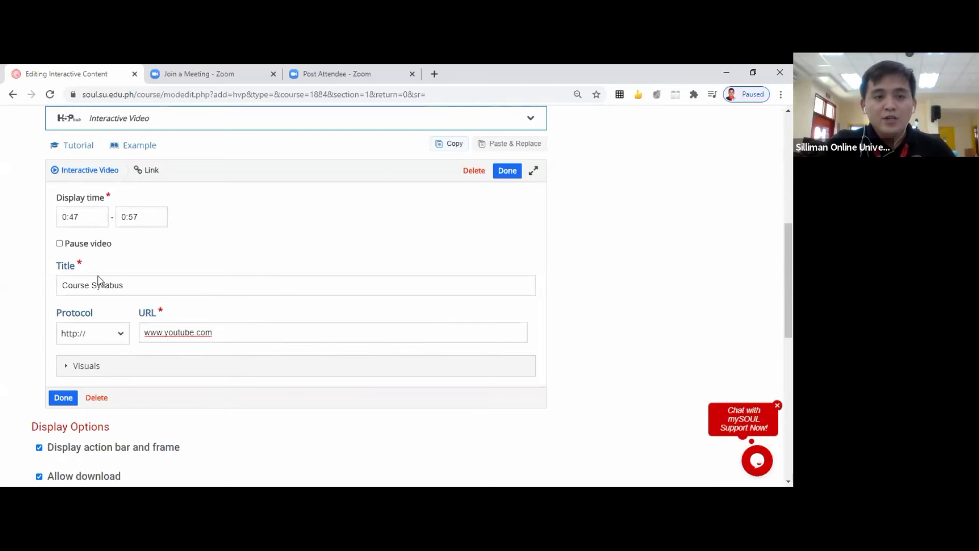
{"action": "left_click", "coordinate": [60, 245]}
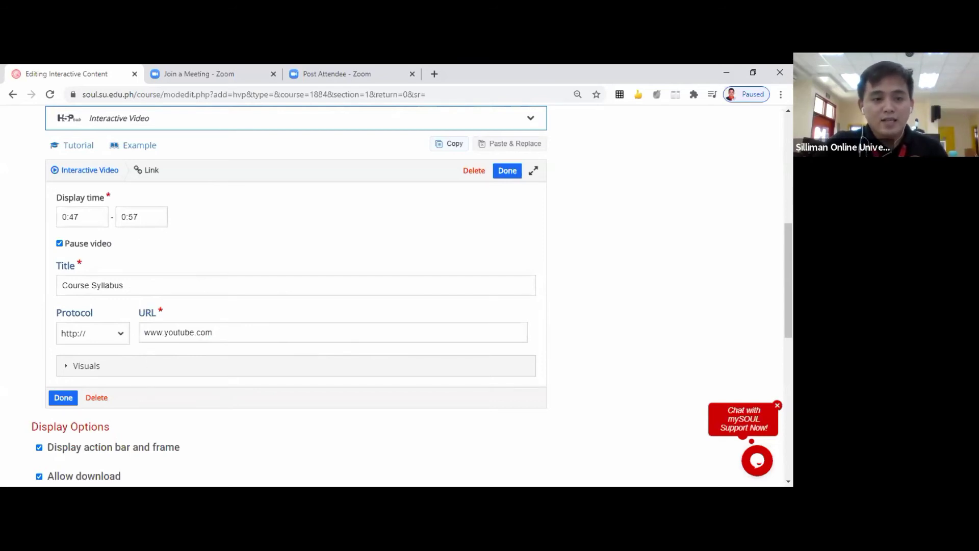
{"action": "left_click", "coordinate": [62, 399]}
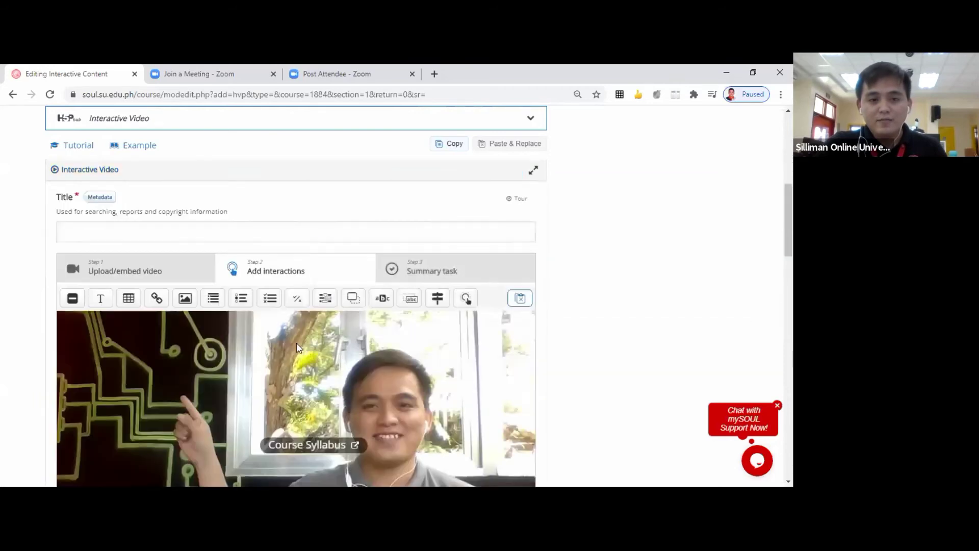
- Move the Course Syllabus link onto the dark wall just above the presenter's pointing finger
{"action": "scroll", "coordinate": [306, 316], "scroll_direction": "down", "scroll_amount": 4}
{"action": "scroll", "coordinate": [308, 240], "scroll_direction": "up", "scroll_amount": 4}
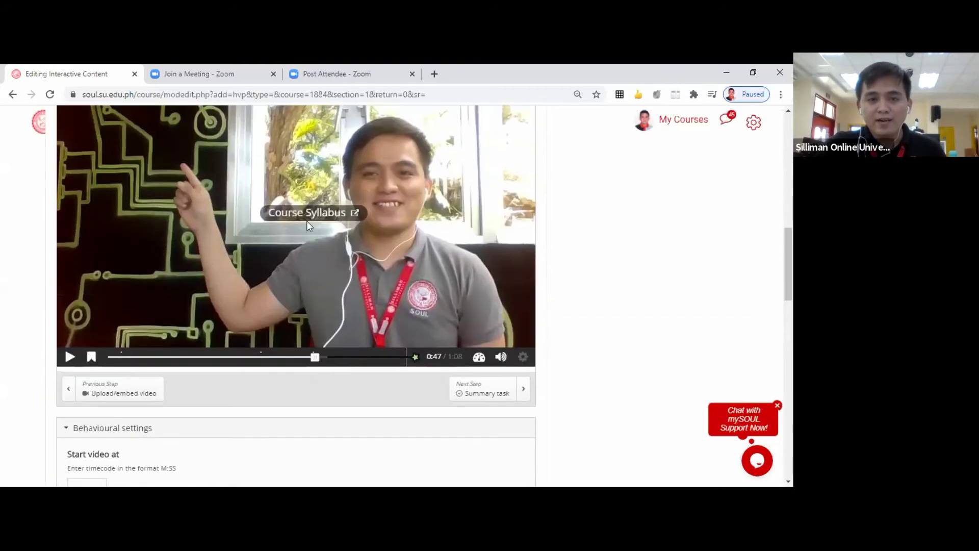
{"action": "left_click_drag", "start_coordinate": [317, 363], "coordinate": [167, 310]}
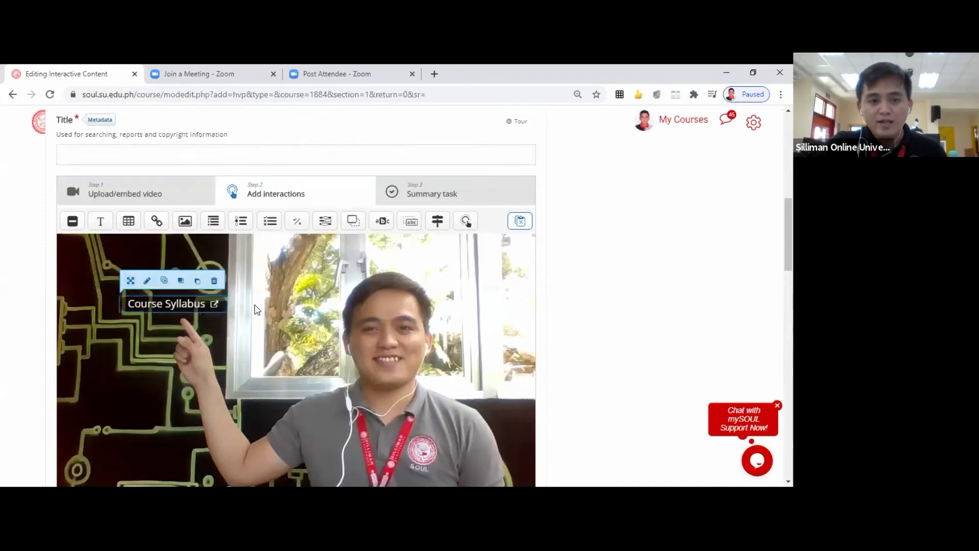
- Play the video from 0:37 to check when the Course Syllabus link appears and pauses playback
{"action": "scroll", "coordinate": [247, 301], "scroll_direction": "down", "scroll_amount": 2}
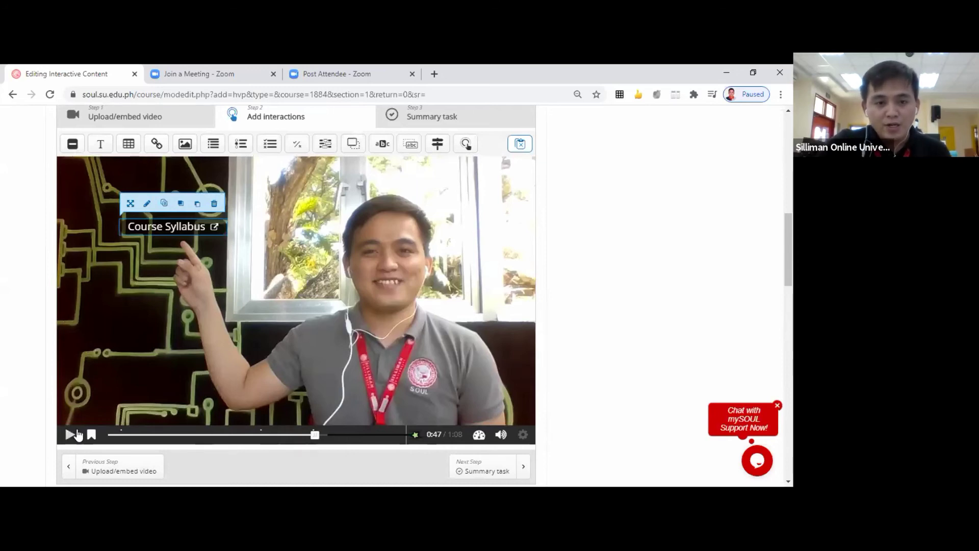
{"action": "left_click_drag", "start_coordinate": [315, 444], "coordinate": [271, 439]}
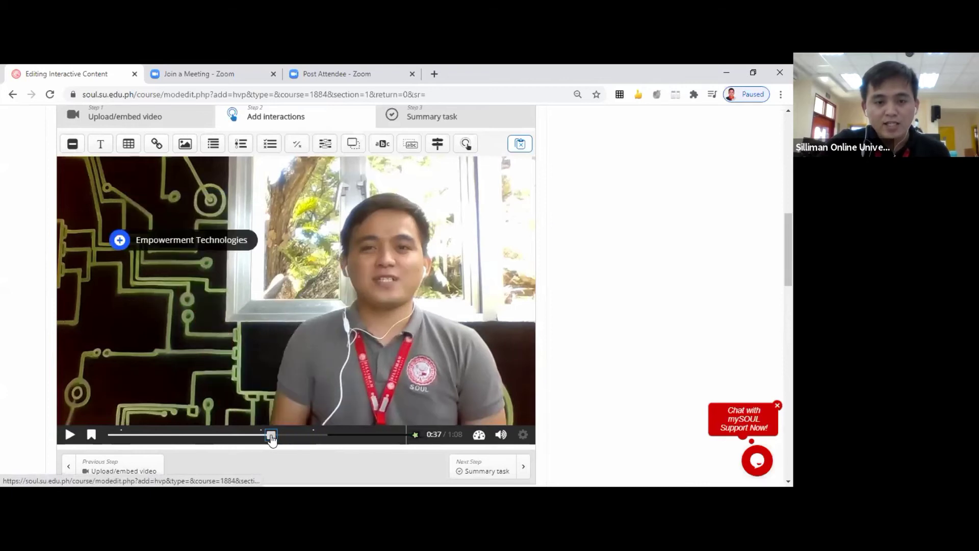
{"action": "left_click", "coordinate": [70, 435]}
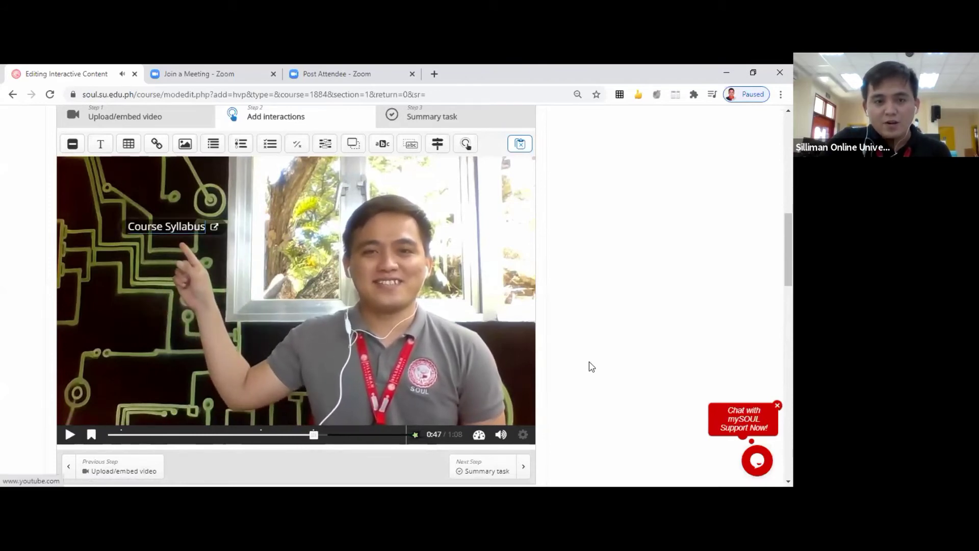
- Change the Course Syllabus link's start time to 0:45 and finish the edit
{"action": "left_click", "coordinate": [305, 437]}
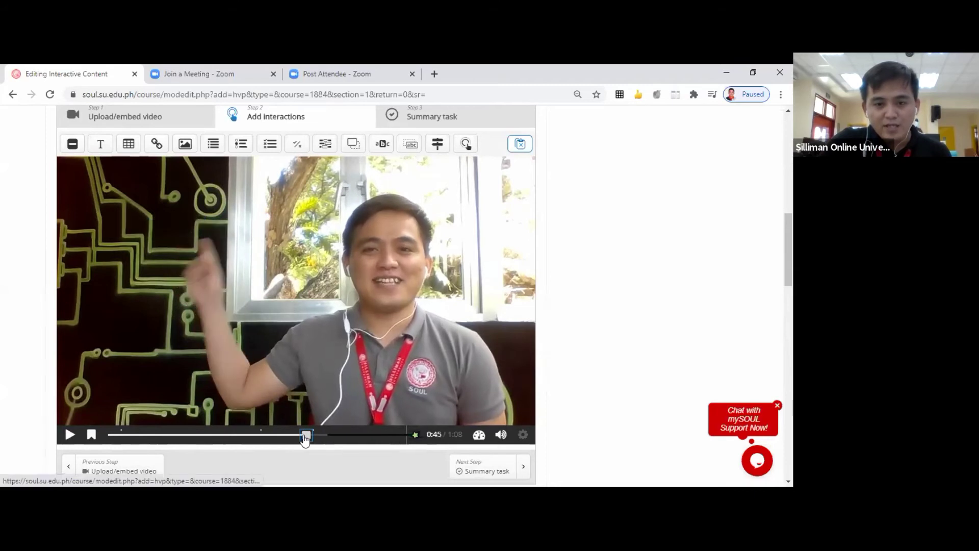
{"action": "left_click_drag", "start_coordinate": [305, 437], "coordinate": [316, 436]}
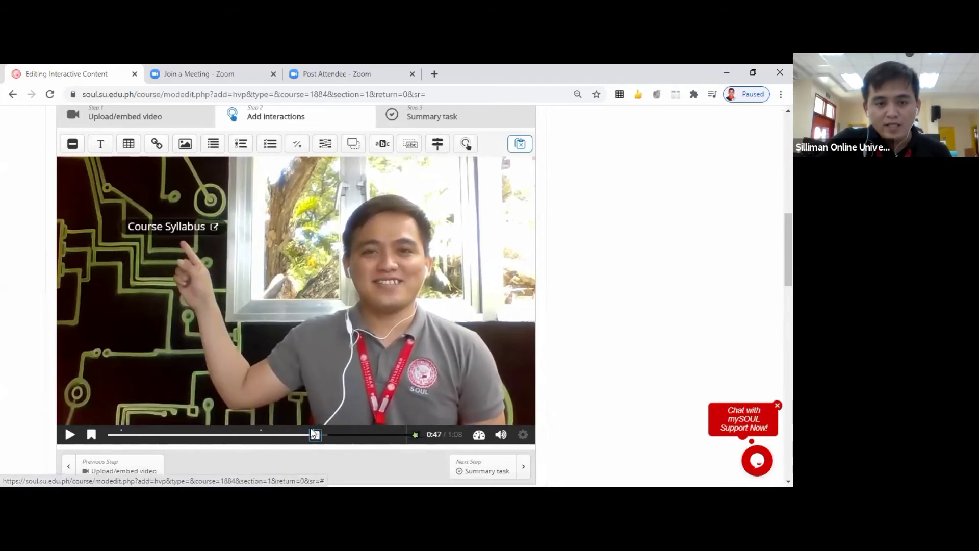
{"action": "left_click", "coordinate": [164, 234]}
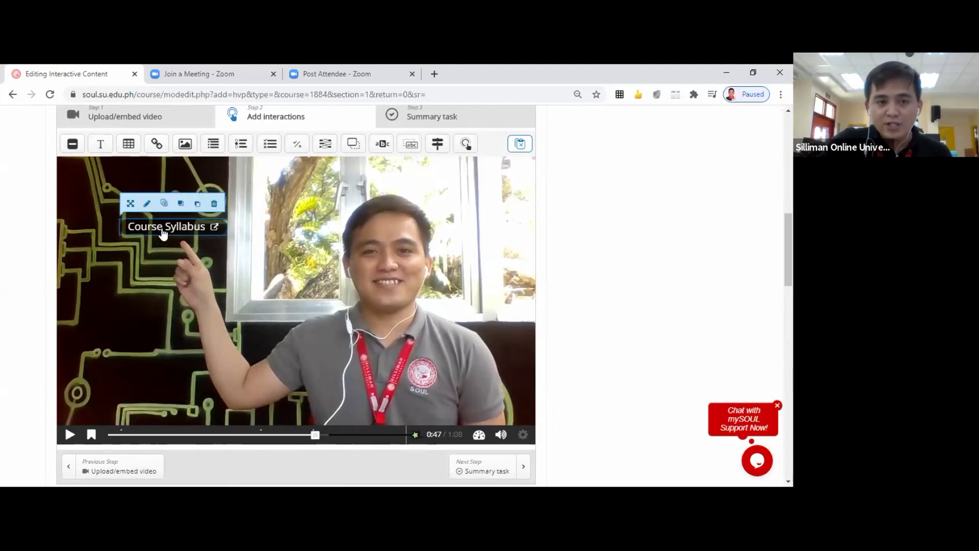
{"action": "left_click", "coordinate": [147, 205]}
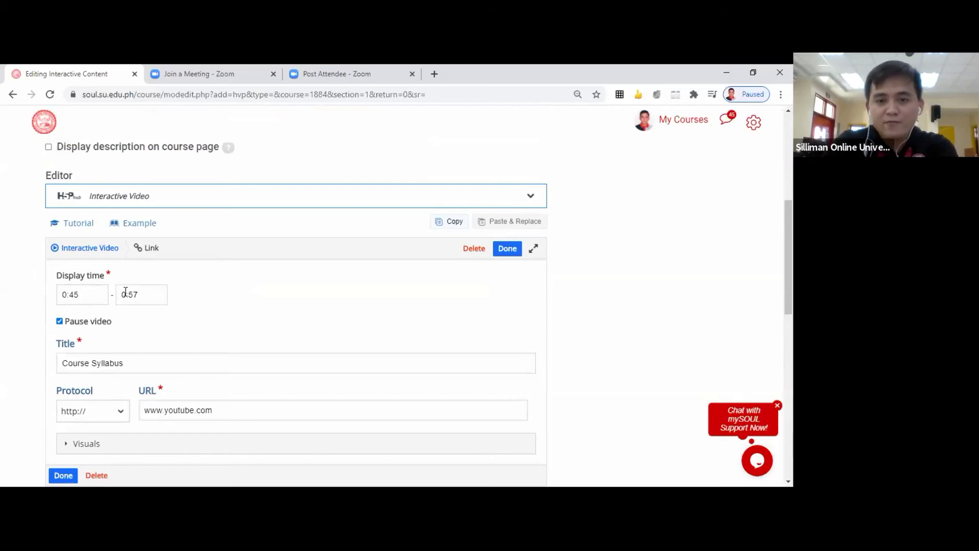
{"action": "scroll", "coordinate": [85, 332], "scroll_direction": "down", "scroll_amount": 1}
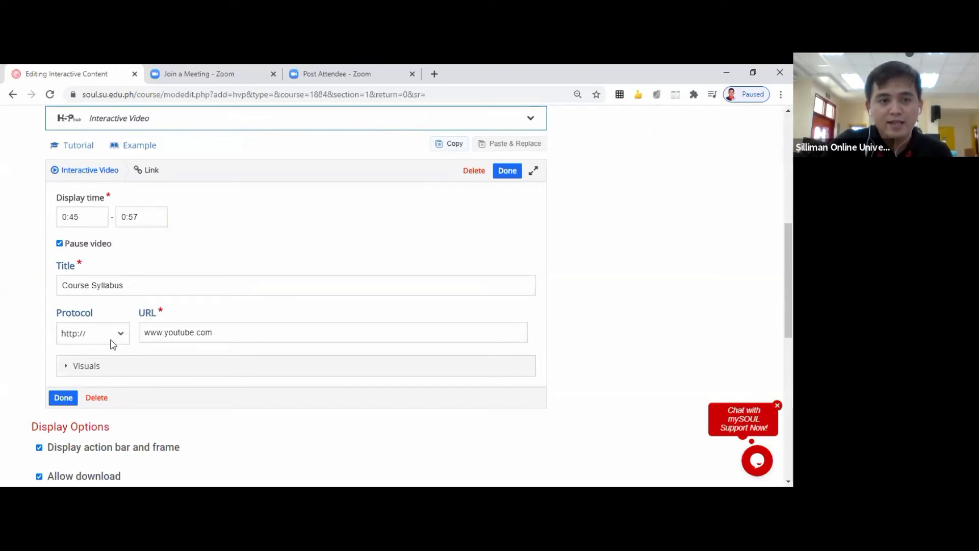
{"action": "scroll", "coordinate": [109, 344], "scroll_direction": "down", "scroll_amount": 1}
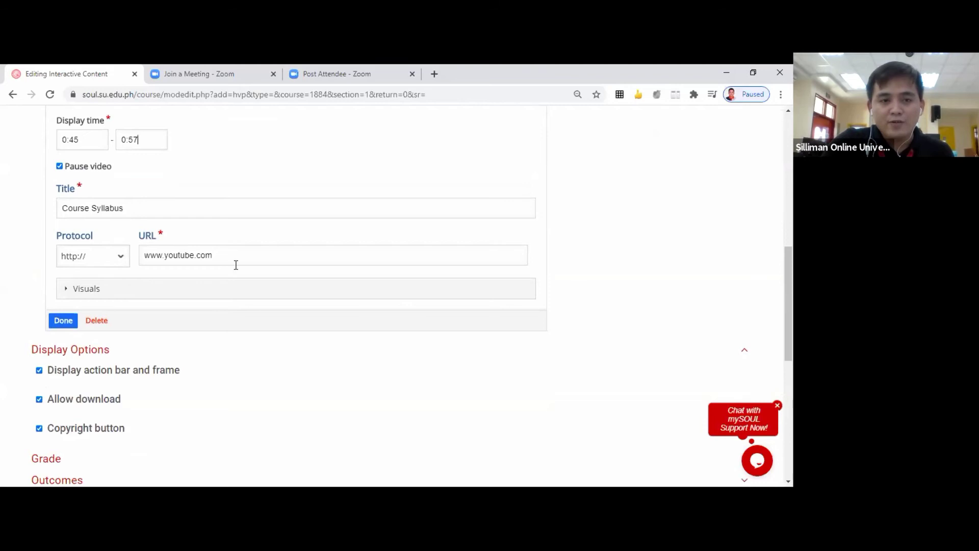
{"action": "left_click", "coordinate": [63, 322]}
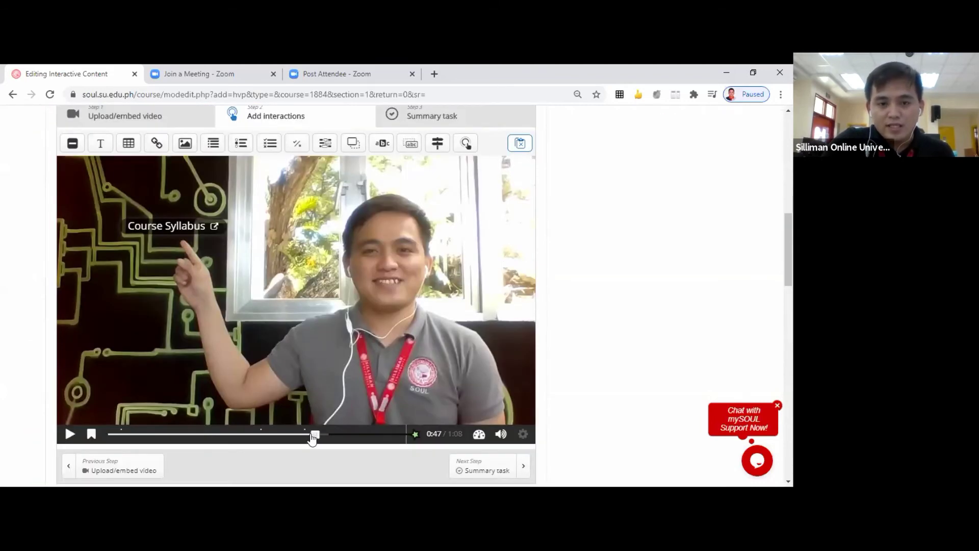
- Play the video up to 0:45 to check the Course Syllabus link's new start point, and rewind to 0:00
{"action": "mouse_move", "coordinate": [318, 442]}
{"action": "left_mouse_down"}
{"action": "mouse_move", "coordinate": [260, 441]}
{"action": "mouse_move", "coordinate": [305, 441]}
{"action": "left_mouse_up"}
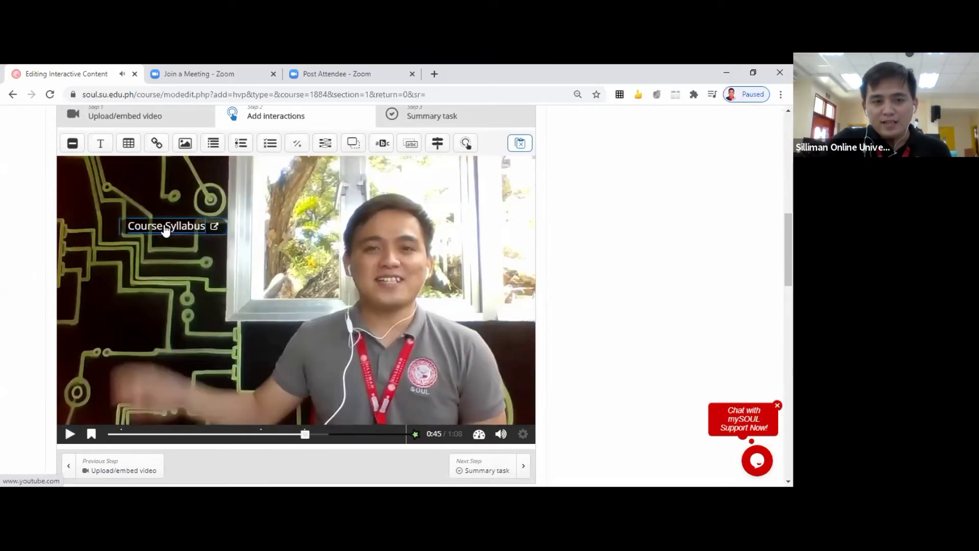
{"action": "left_click", "coordinate": [165, 231]}
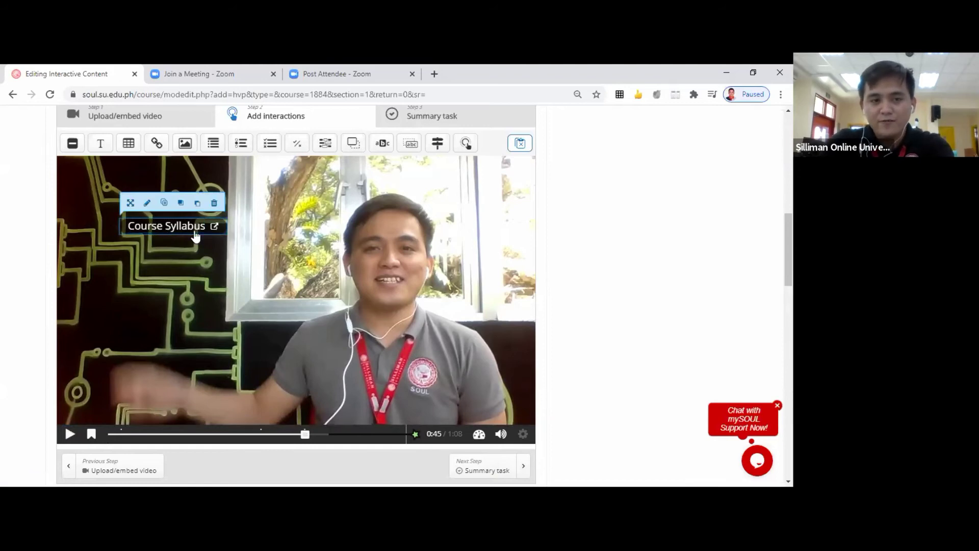
{"action": "scroll", "coordinate": [343, 291], "scroll_direction": "up", "scroll_amount": 2}
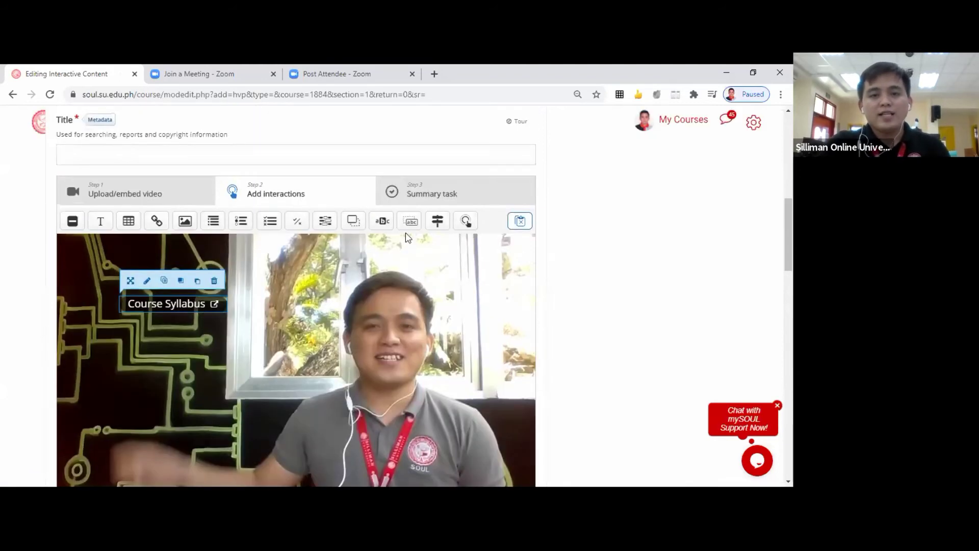
{"action": "scroll", "coordinate": [406, 298], "scroll_direction": "down", "scroll_amount": 2}
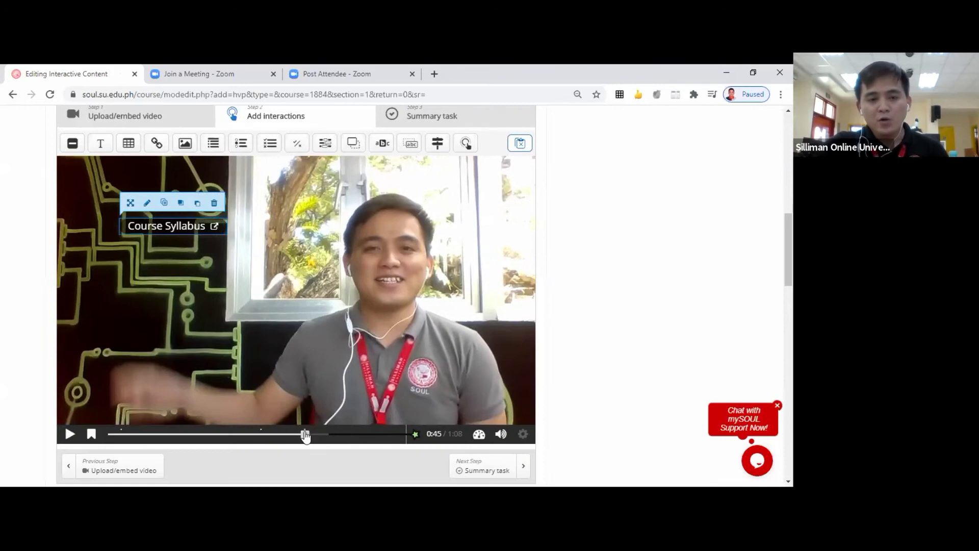
{"action": "left_click_drag", "start_coordinate": [305, 434], "coordinate": [106, 436]}
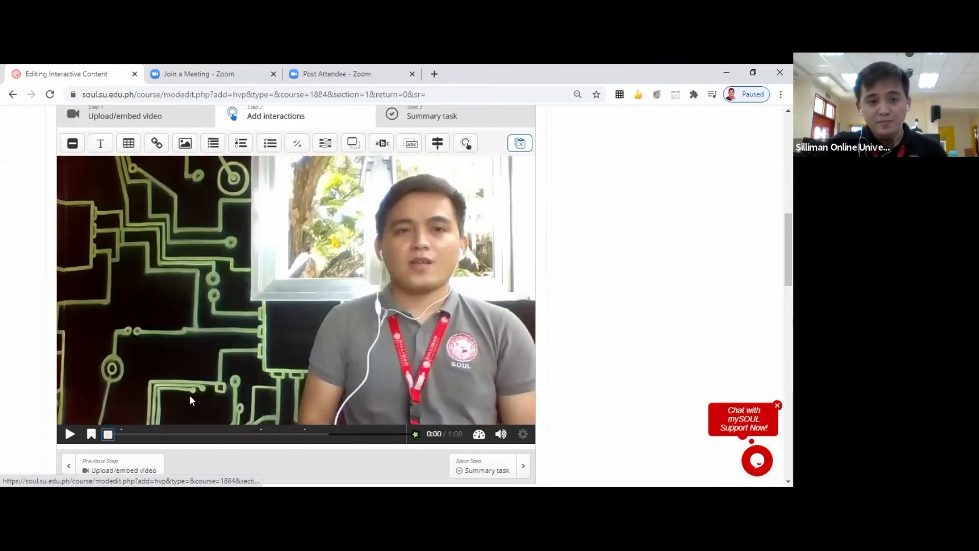
{"action": "scroll", "coordinate": [189, 387], "scroll_direction": "up", "scroll_amount": 2}
{"action": "scroll", "coordinate": [226, 305], "scroll_direction": "down", "scroll_amount": 2}
{"action": "scroll", "coordinate": [163, 273], "scroll_direction": "up", "scroll_amount": 2}
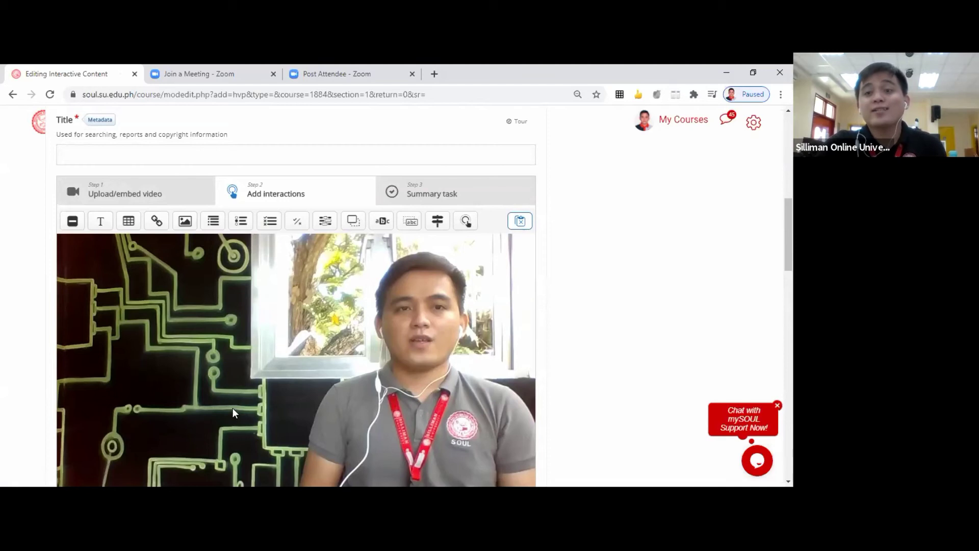
{"action": "scroll", "coordinate": [245, 307], "scroll_direction": "down", "scroll_amount": 2}
{"action": "scroll", "coordinate": [260, 308], "scroll_direction": "up", "scroll_amount": 2}
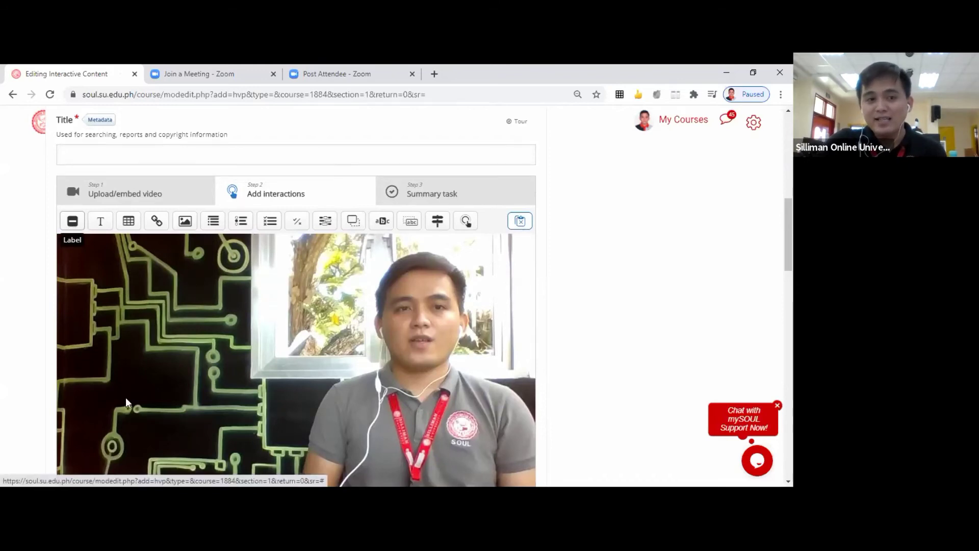
{"action": "scroll", "coordinate": [123, 348], "scroll_direction": "down", "scroll_amount": 3}
{"action": "scroll", "coordinate": [107, 237], "scroll_direction": "up", "scroll_amount": 4}
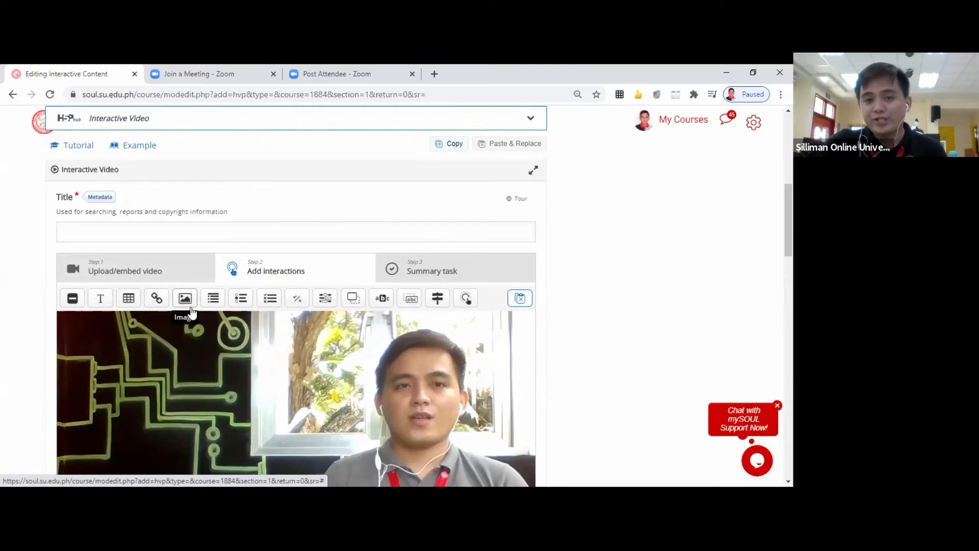
{"action": "scroll", "coordinate": [240, 356], "scroll_direction": "down", "scroll_amount": 2}
{"action": "scroll", "coordinate": [268, 332], "scroll_direction": "down", "scroll_amount": 2}
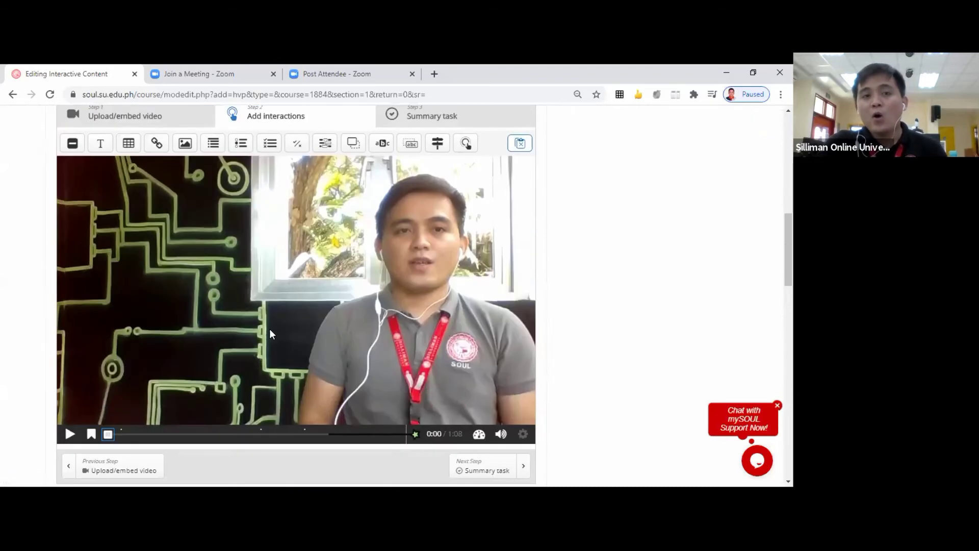
{"action": "scroll", "coordinate": [265, 317], "scroll_direction": "up", "scroll_amount": 2}
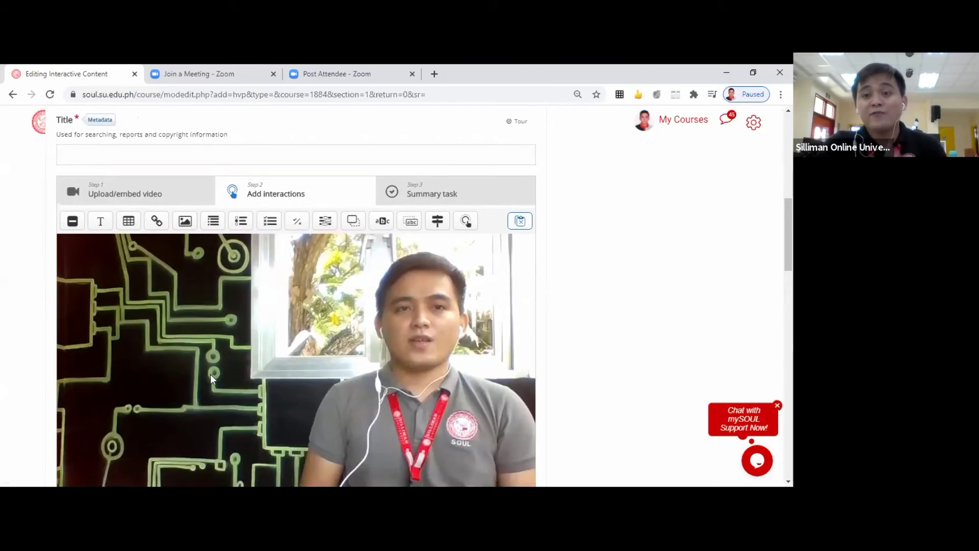
{"action": "scroll", "coordinate": [260, 311], "scroll_direction": "down", "scroll_amount": 2}
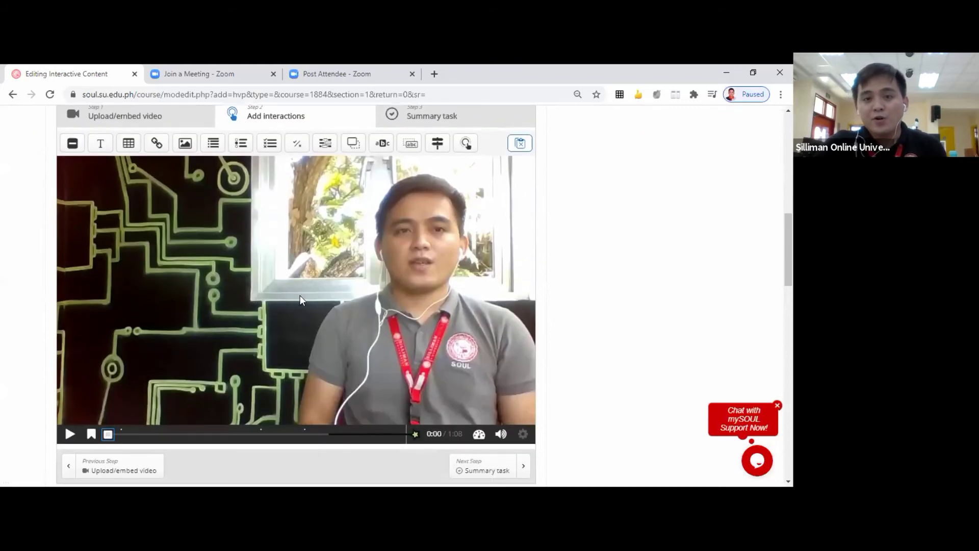
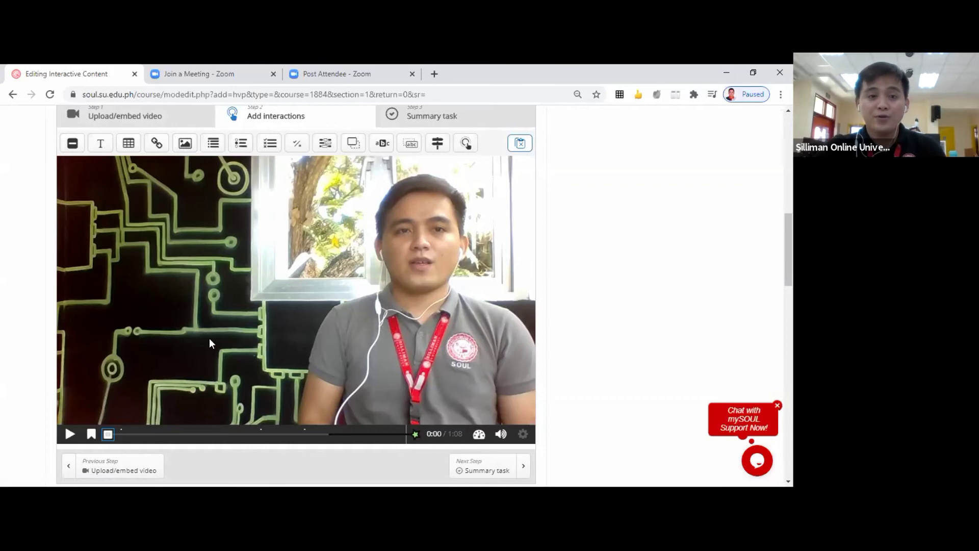
{"action": "scroll", "coordinate": [209, 340], "scroll_direction": "up", "scroll_amount": 1}
{"action": "scroll", "coordinate": [209, 342], "scroll_direction": "down", "scroll_amount": 3}
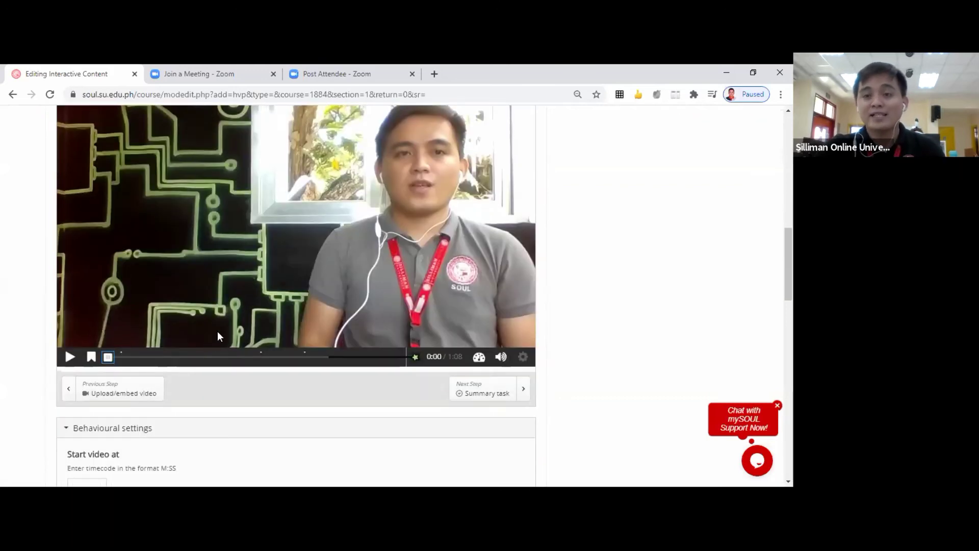
{"action": "scroll", "coordinate": [231, 345], "scroll_direction": "up", "scroll_amount": 2}
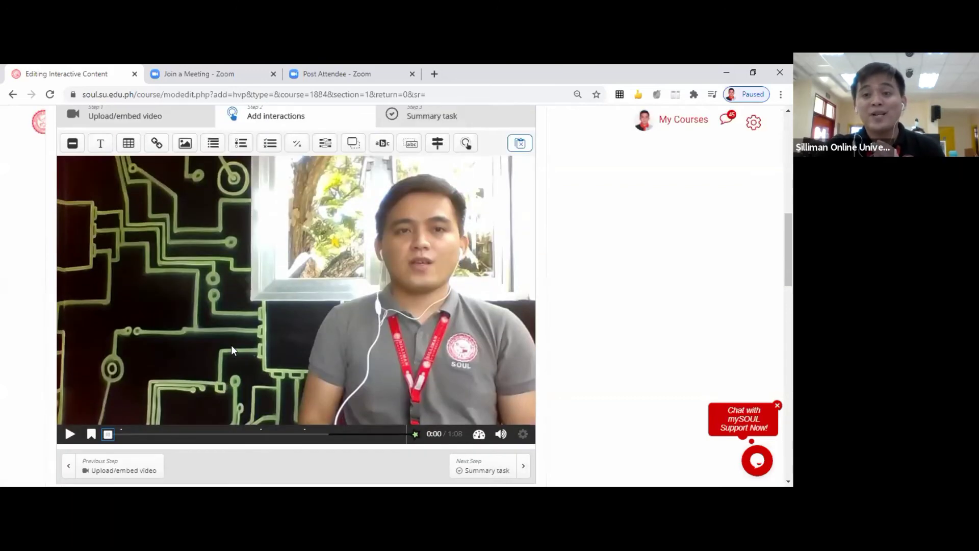
- Go to 0:03 in the video and open the smiley image's settings for editing
{"action": "left_click", "coordinate": [113, 434]}
{"action": "left_click_drag", "start_coordinate": [113, 435], "coordinate": [123, 434]}
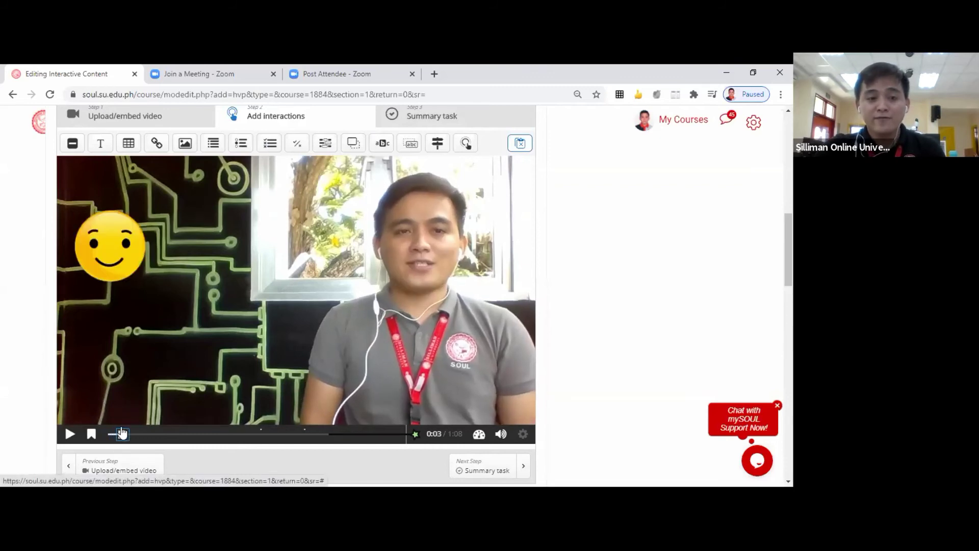
{"action": "left_click", "coordinate": [107, 243]}
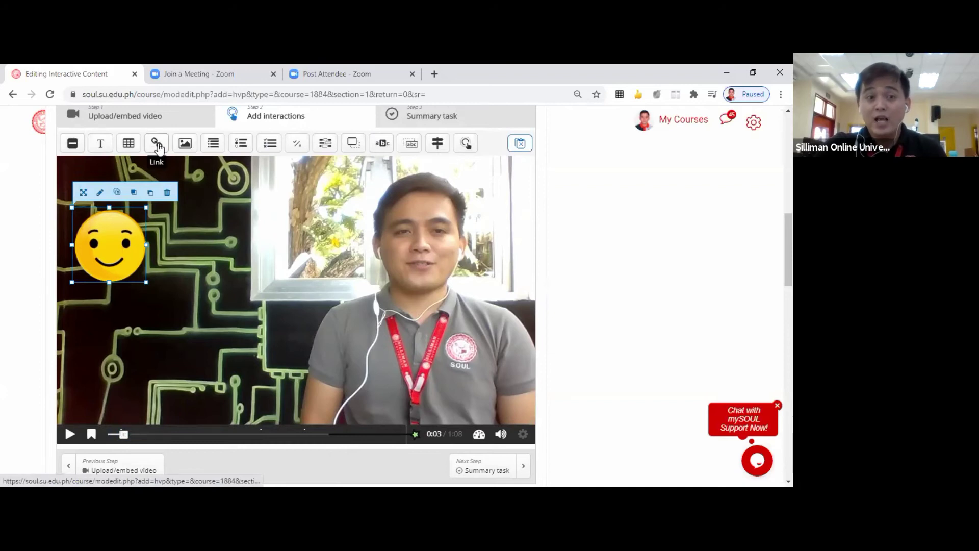
{"action": "left_click", "coordinate": [100, 195]}
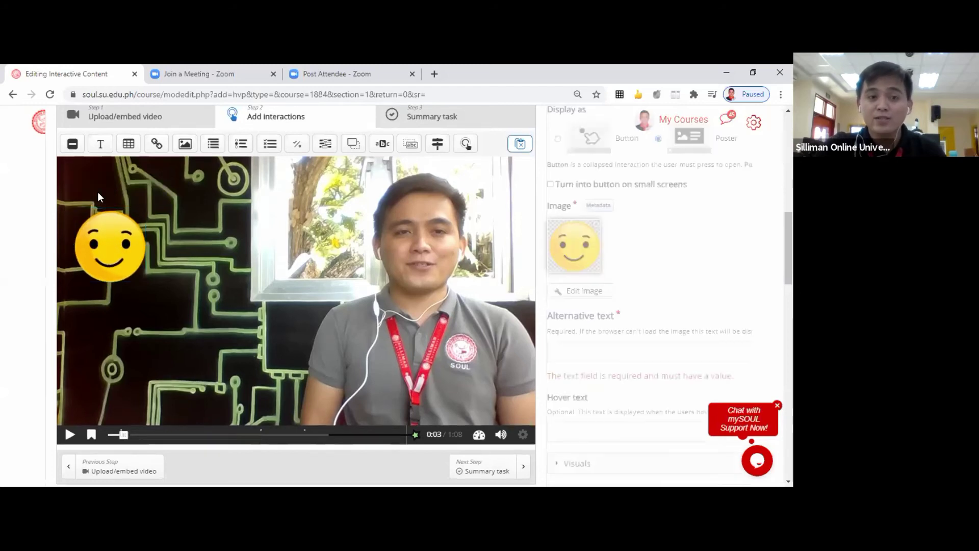
{"action": "scroll", "coordinate": [231, 302], "scroll_direction": "up", "scroll_amount": 3}
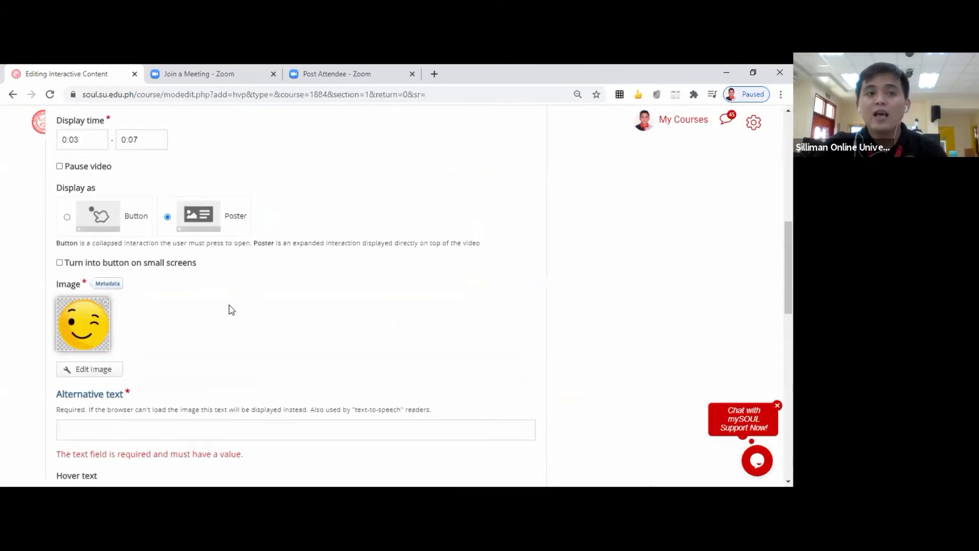
- Review the smiley's display time, display mode and alternative text settings, and close its editor
{"action": "left_click", "coordinate": [91, 218]}
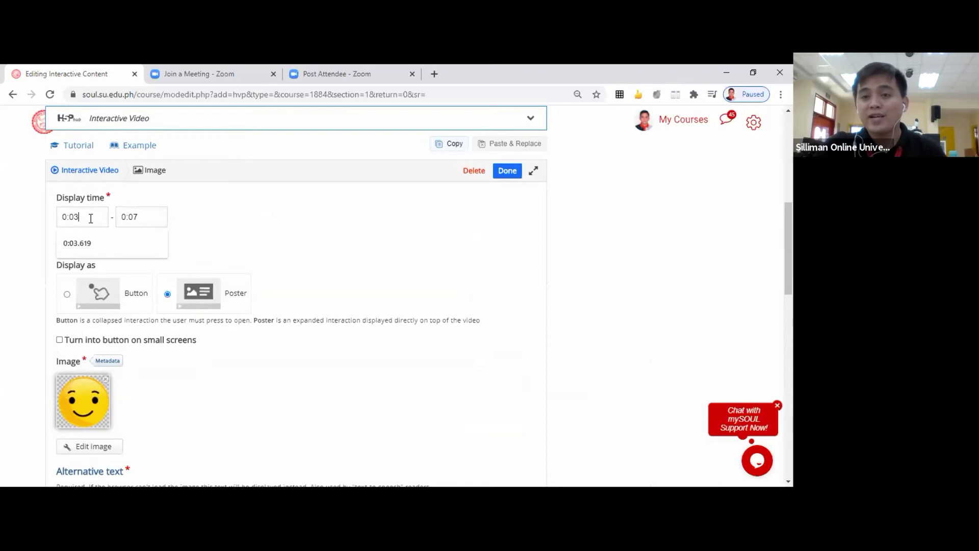
{"action": "left_click", "coordinate": [153, 218]}
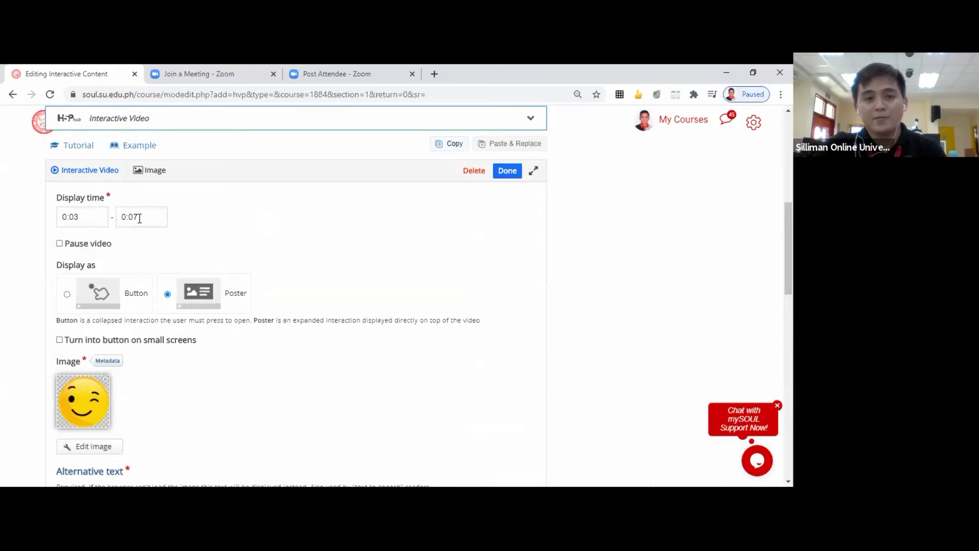
{"action": "scroll", "coordinate": [113, 245], "scroll_direction": "down", "scroll_amount": 2}
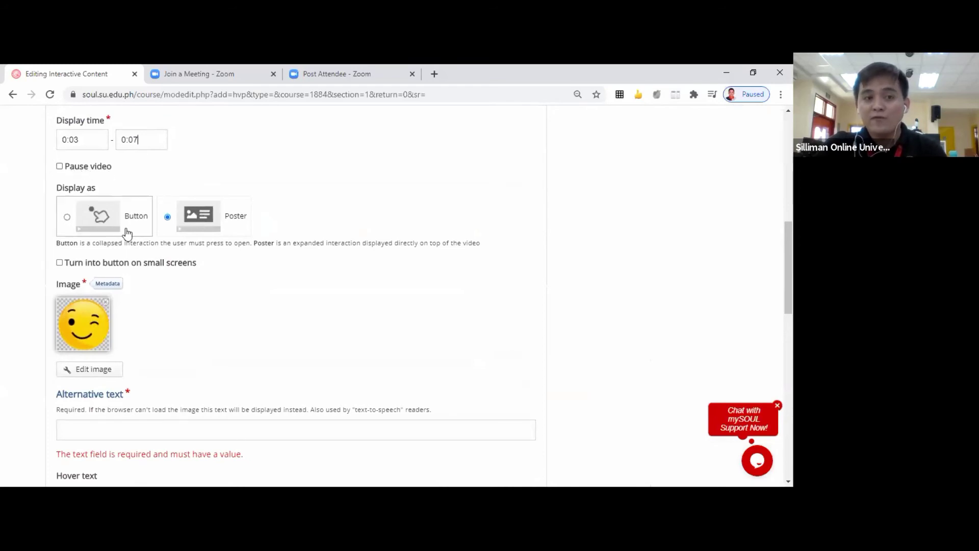
{"action": "scroll", "coordinate": [127, 233], "scroll_direction": "up", "scroll_amount": 2}
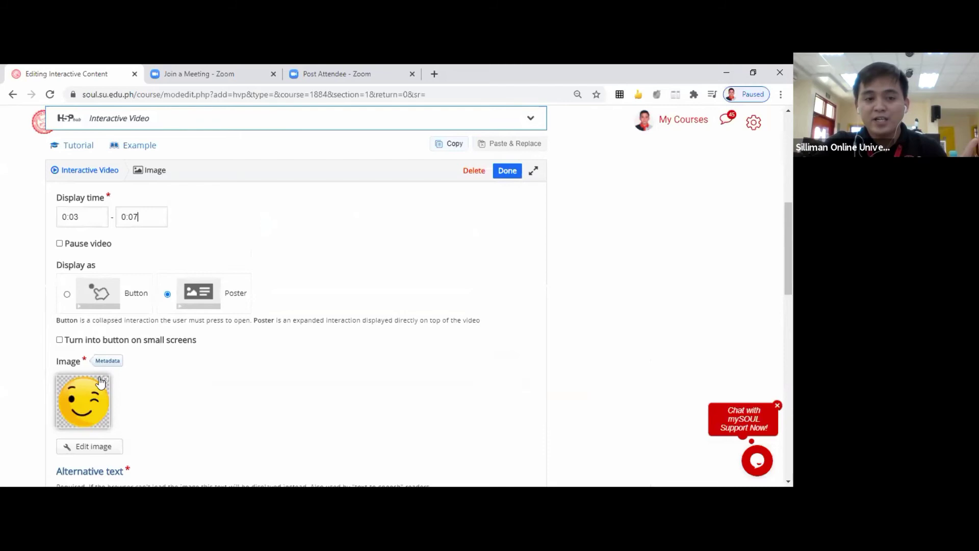
{"action": "left_click", "coordinate": [88, 218]}
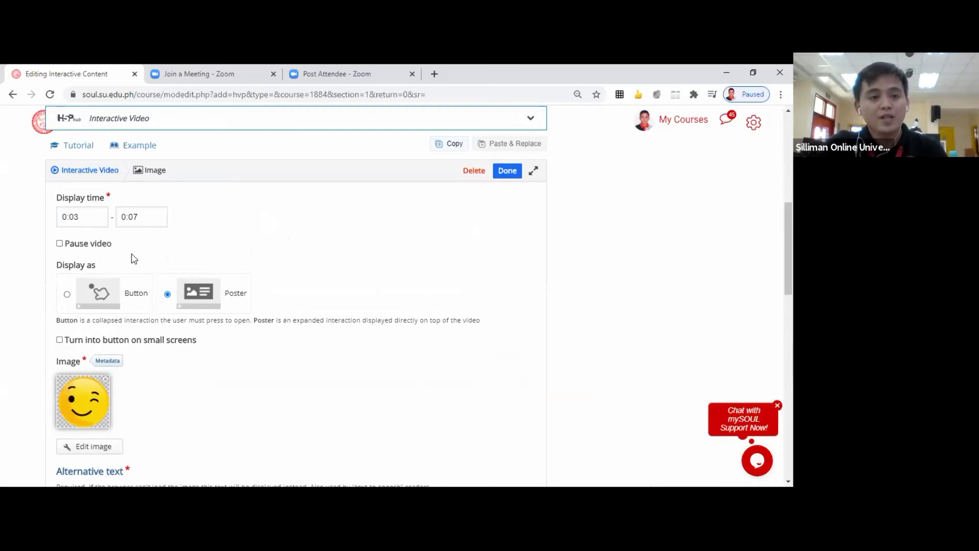
{"action": "scroll", "coordinate": [126, 274], "scroll_direction": "down", "scroll_amount": 2}
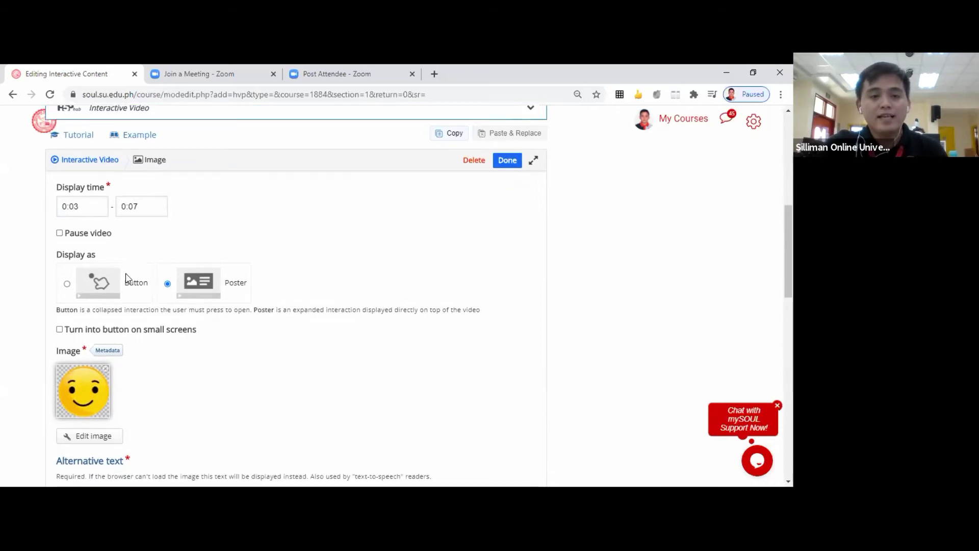
{"action": "scroll", "coordinate": [114, 268], "scroll_direction": "down", "scroll_amount": 3}
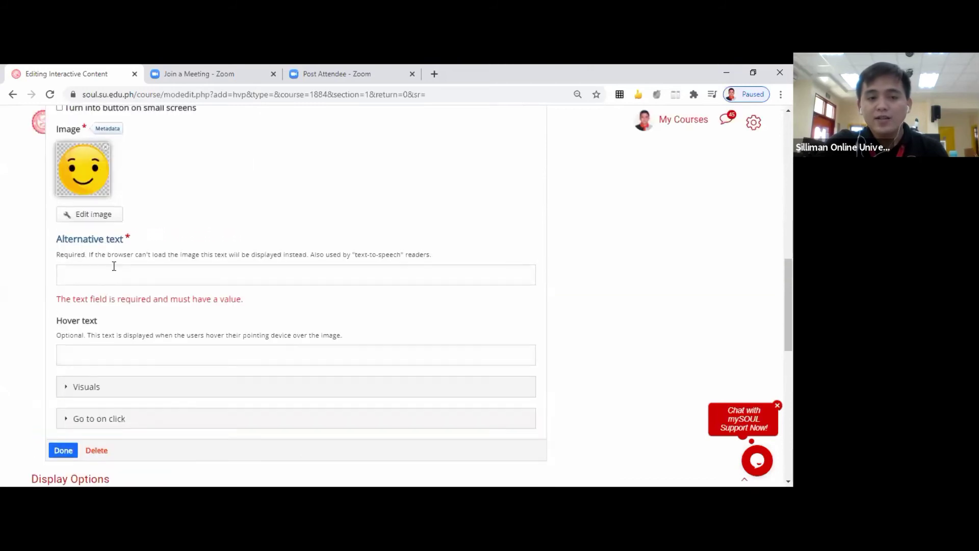
{"action": "scroll", "coordinate": [82, 395], "scroll_direction": "down", "scroll_amount": 3}
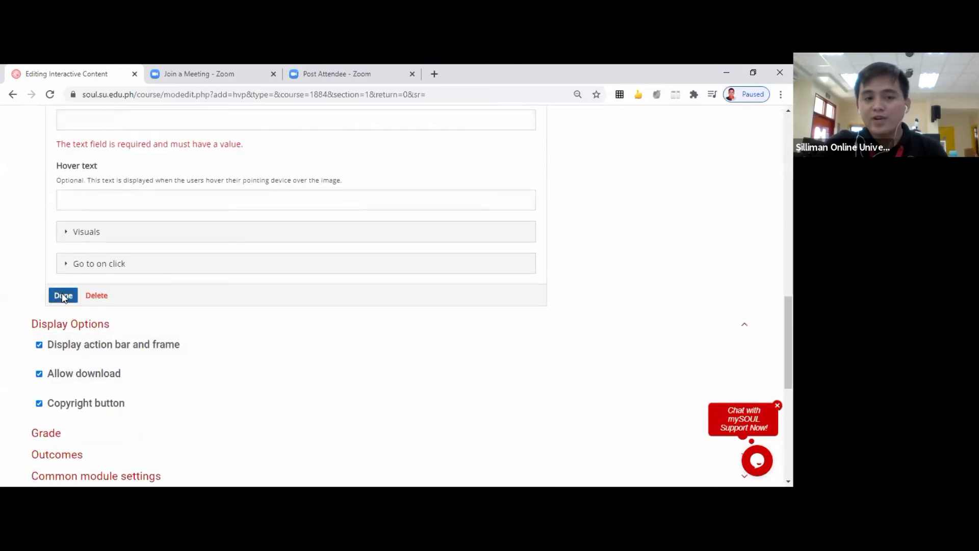
{"action": "left_click", "coordinate": [62, 293]}
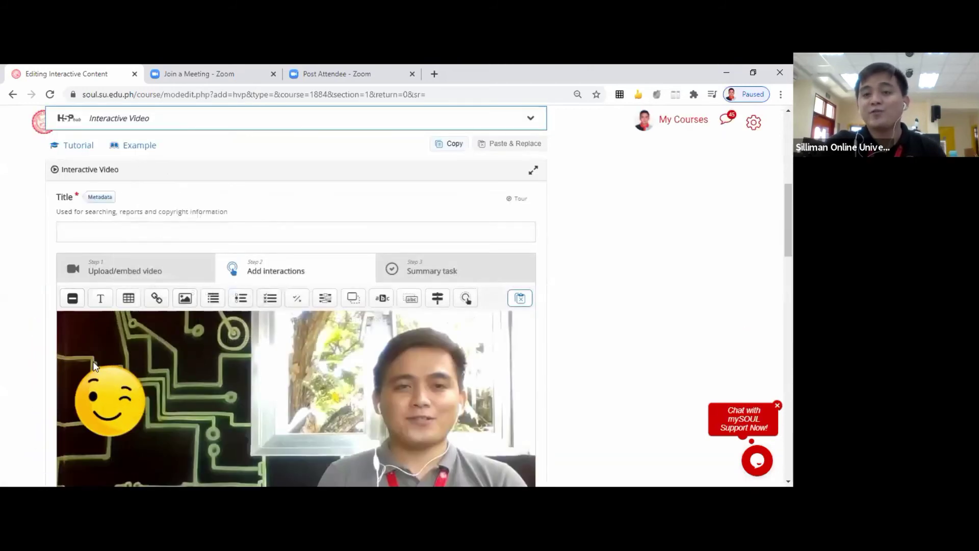
- Move the video to 0:07 to check the name label beside the smiley
{"action": "scroll", "coordinate": [111, 397], "scroll_direction": "down", "scroll_amount": 2}
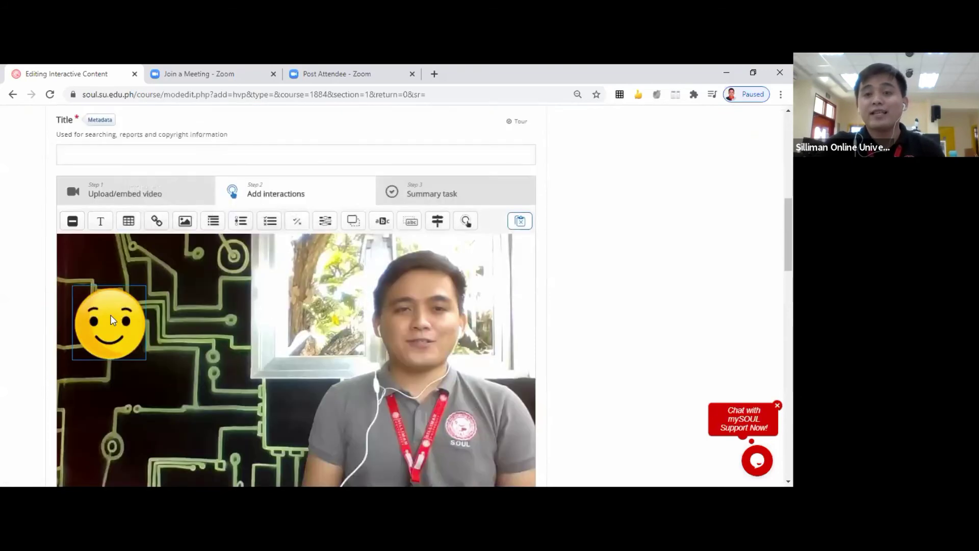
{"action": "scroll", "coordinate": [178, 357], "scroll_direction": "down", "scroll_amount": 3}
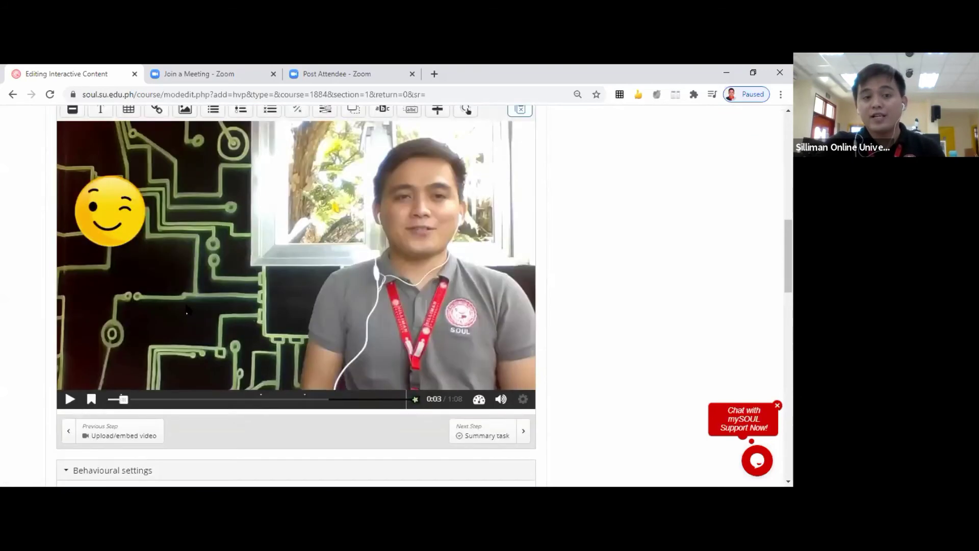
{"action": "left_click_drag", "start_coordinate": [121, 359], "coordinate": [139, 357]}
{"action": "scroll", "coordinate": [199, 171], "scroll_direction": "up", "scroll_amount": 2}
{"action": "scroll", "coordinate": [198, 179], "scroll_direction": "down", "scroll_amount": 2}
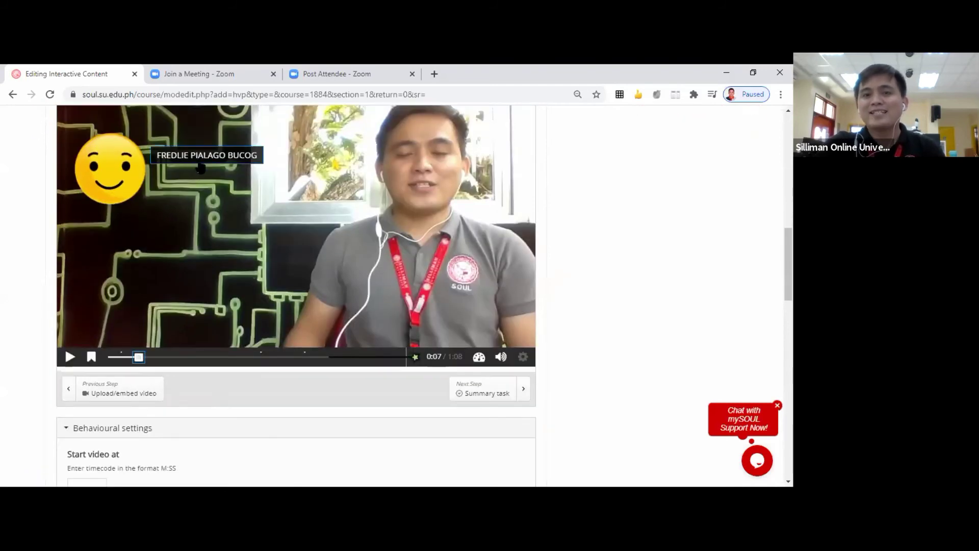
- Move the video to 0:36 and on to 0:45 to check the Empowerment Technologies button and the Course Syllabus link
{"action": "left_click_drag", "start_coordinate": [139, 357], "coordinate": [265, 349]}
{"action": "scroll", "coordinate": [206, 261], "scroll_direction": "up", "scroll_amount": 3}
{"action": "scroll", "coordinate": [173, 293], "scroll_direction": "down", "scroll_amount": 1}
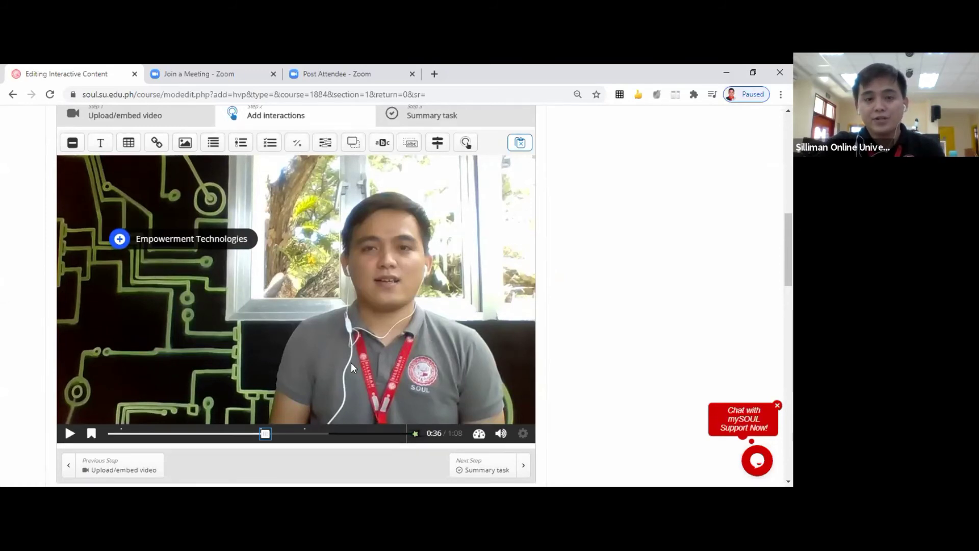
{"action": "scroll", "coordinate": [306, 357], "scroll_direction": "down", "scroll_amount": 2}
{"action": "left_click_drag", "start_coordinate": [266, 362], "coordinate": [306, 359]}
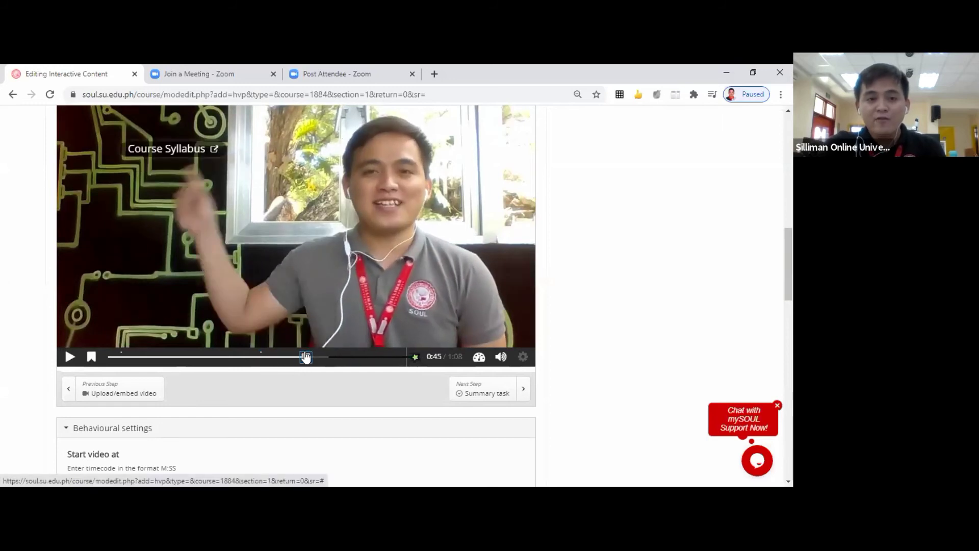
- Open the Course Syllabus link's settings, review its title, URL and display time, and close its editor
{"action": "scroll", "coordinate": [272, 289], "scroll_direction": "up", "scroll_amount": 4}
{"action": "scroll", "coordinate": [197, 350], "scroll_direction": "down", "scroll_amount": 2}
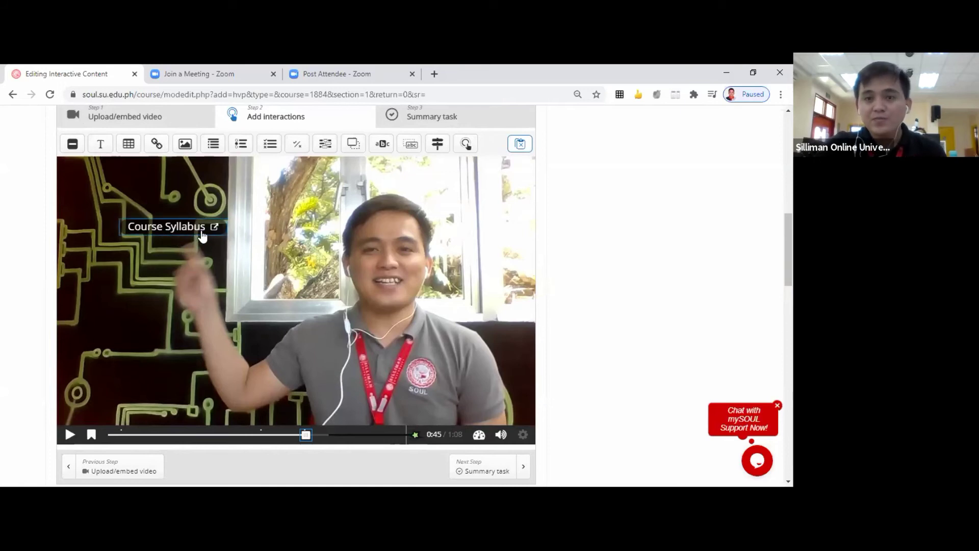
{"action": "left_click", "coordinate": [156, 228]}
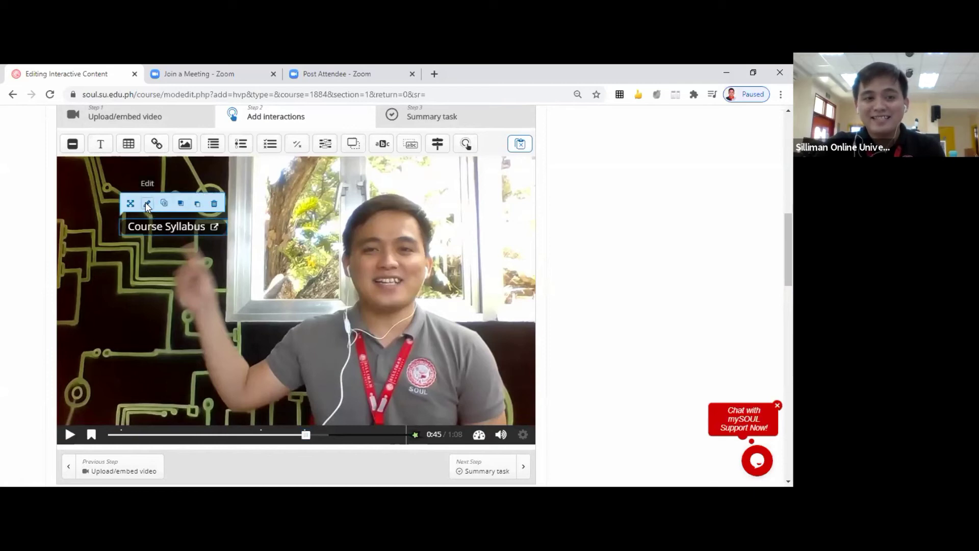
{"action": "left_click", "coordinate": [146, 204]}
{"action": "scroll", "coordinate": [150, 237], "scroll_direction": "up", "scroll_amount": 2}
{"action": "scroll", "coordinate": [147, 245], "scroll_direction": "up", "scroll_amount": 1}
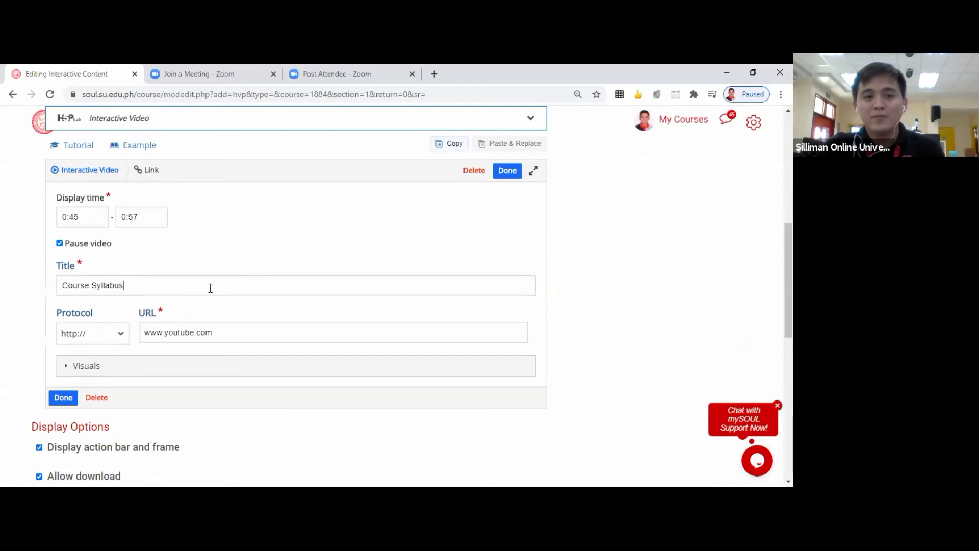
{"action": "left_click", "coordinate": [230, 337]}
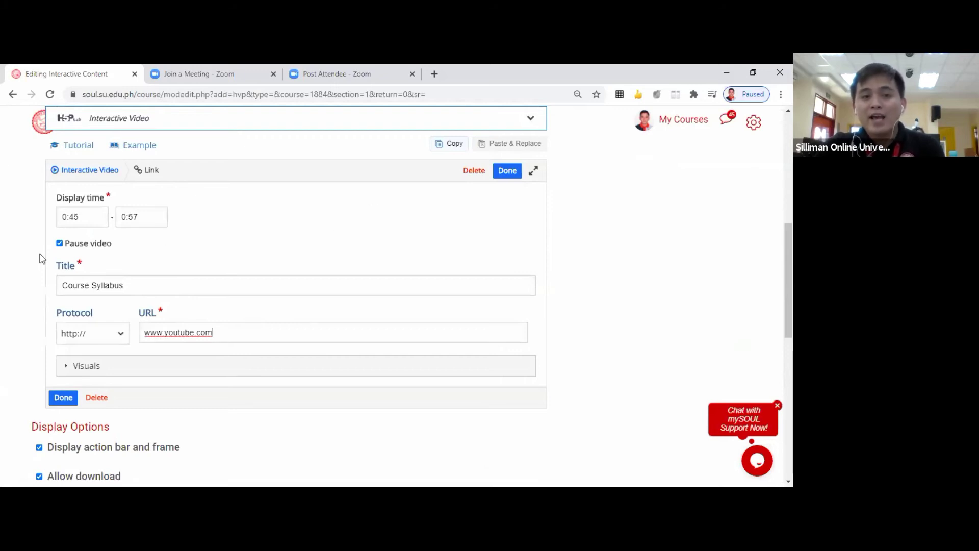
{"action": "left_click", "coordinate": [95, 222]}
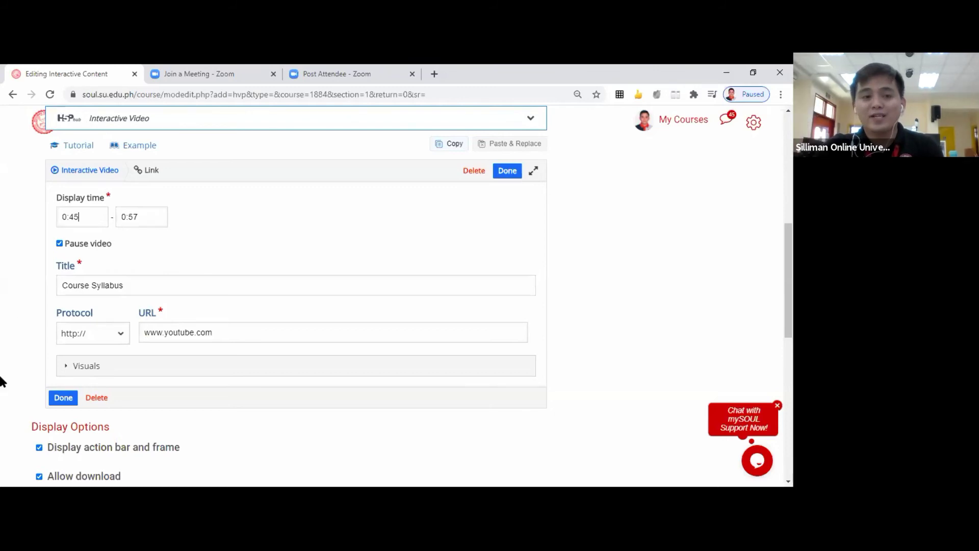
{"action": "left_click", "coordinate": [63, 397]}
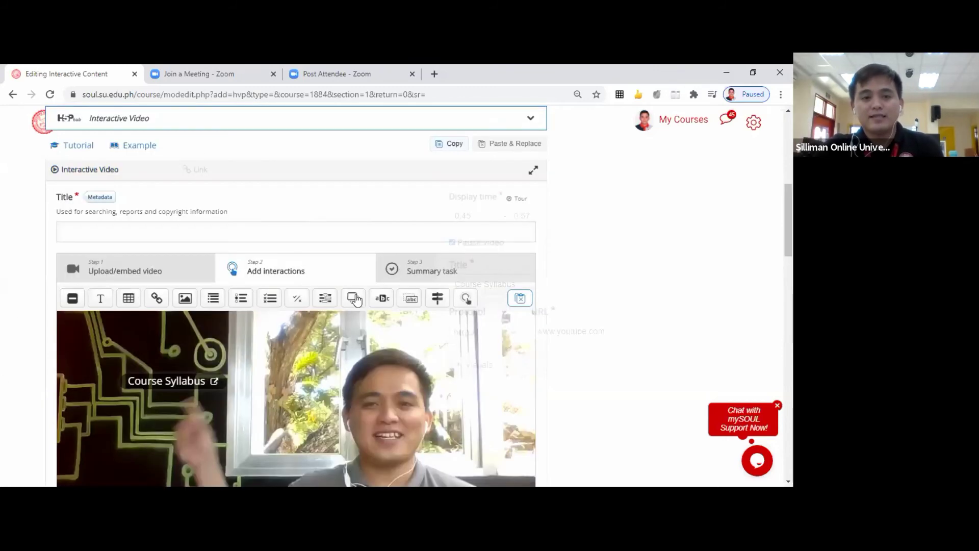
- Rewind the video to 0:00
{"action": "scroll", "coordinate": [323, 274], "scroll_direction": "down", "scroll_amount": 3}
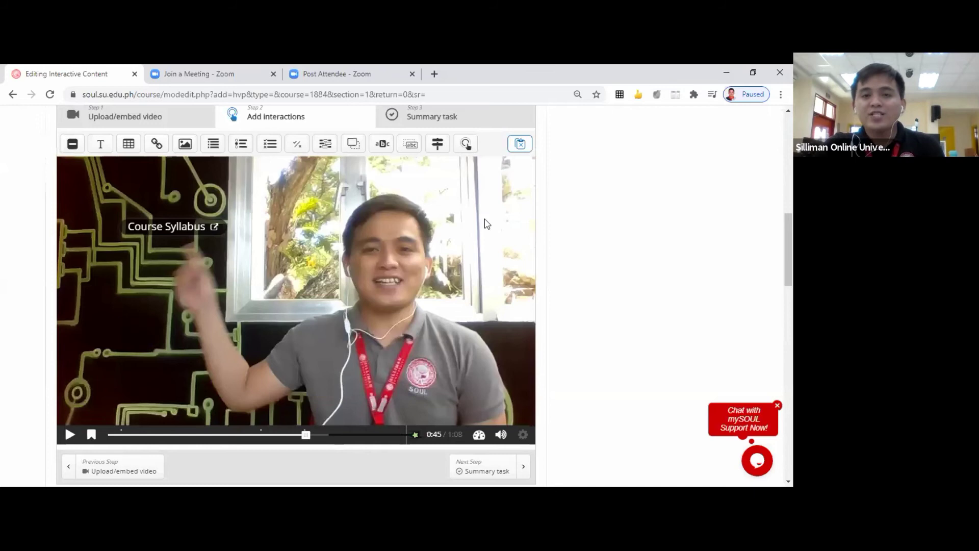
{"action": "scroll", "coordinate": [406, 280], "scroll_direction": "up", "scroll_amount": 3}
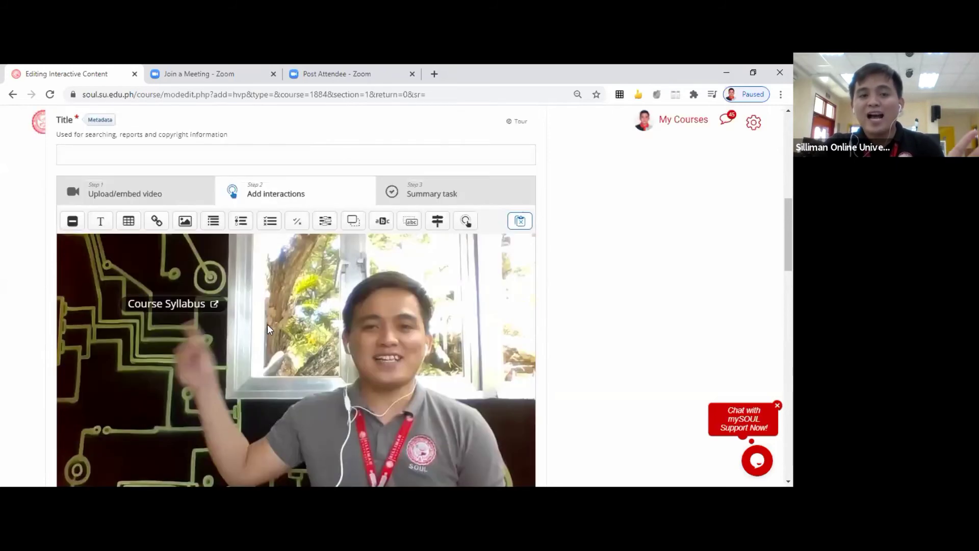
{"action": "scroll", "coordinate": [275, 322], "scroll_direction": "down", "scroll_amount": 3}
{"action": "scroll", "coordinate": [274, 322], "scroll_direction": "down", "scroll_amount": 2}
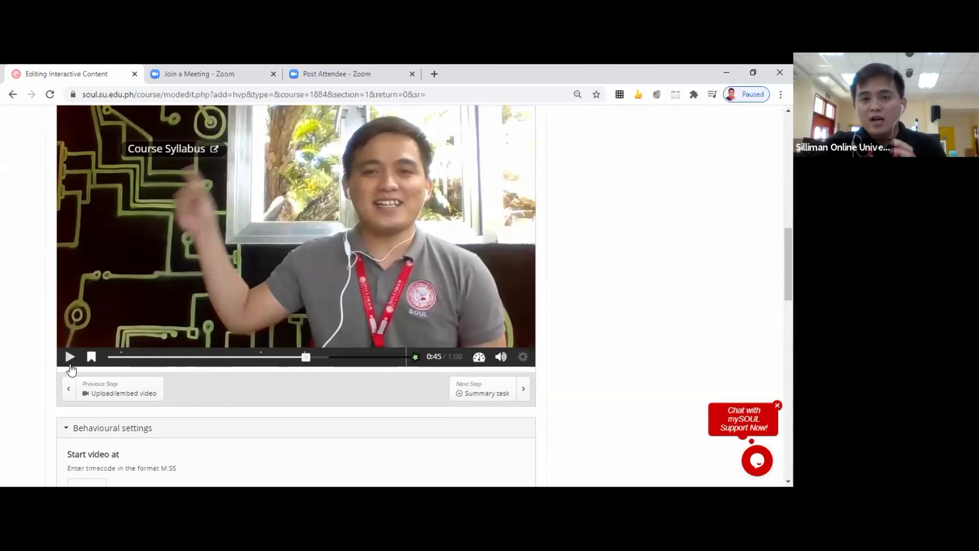
{"action": "scroll", "coordinate": [75, 358], "scroll_direction": "up", "scroll_amount": 2}
{"action": "scroll", "coordinate": [76, 358], "scroll_direction": "down", "scroll_amount": 2}
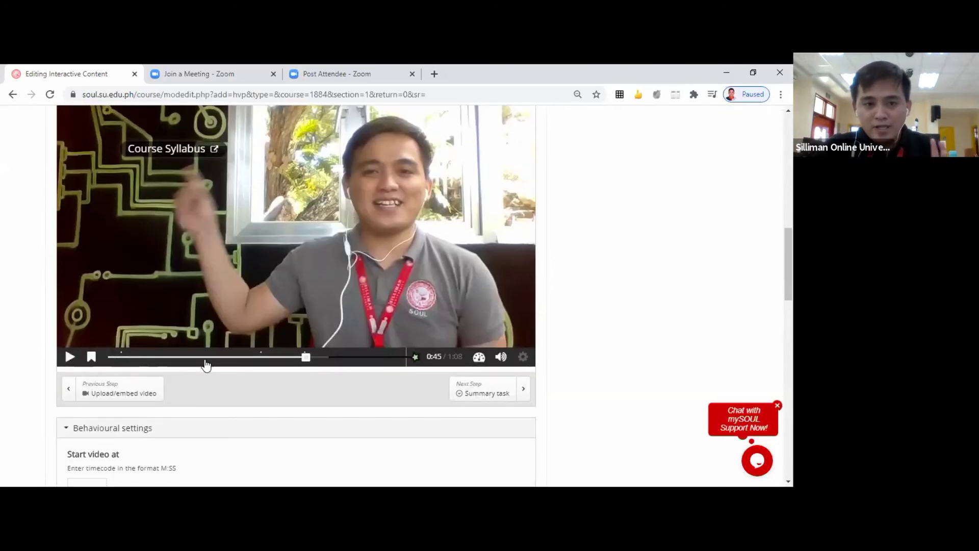
{"action": "left_click", "coordinate": [304, 357]}
{"action": "left_click_drag", "start_coordinate": [285, 366], "coordinate": [94, 356]}
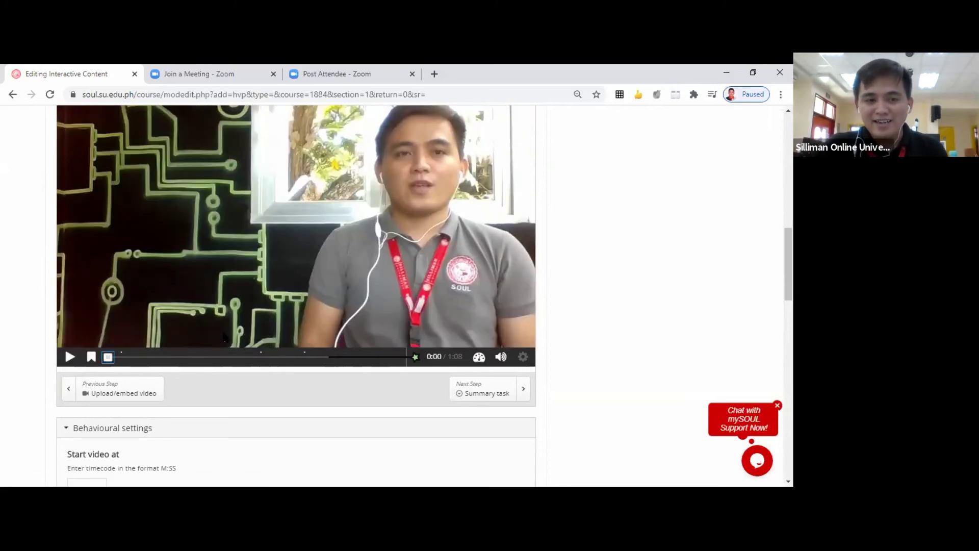
{"action": "scroll", "coordinate": [223, 336], "scroll_direction": "up", "scroll_amount": 2}
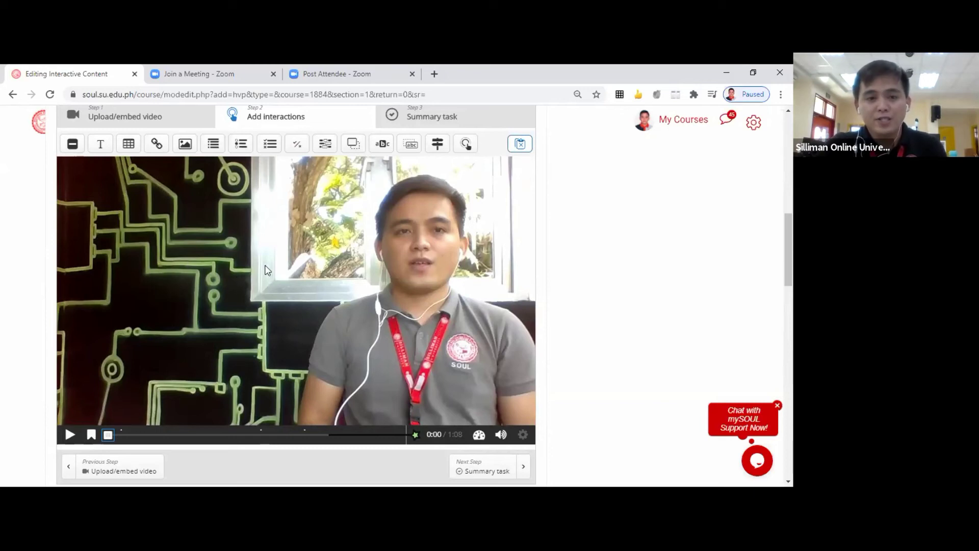
{"action": "scroll", "coordinate": [265, 269], "scroll_direction": "down", "scroll_amount": 2}
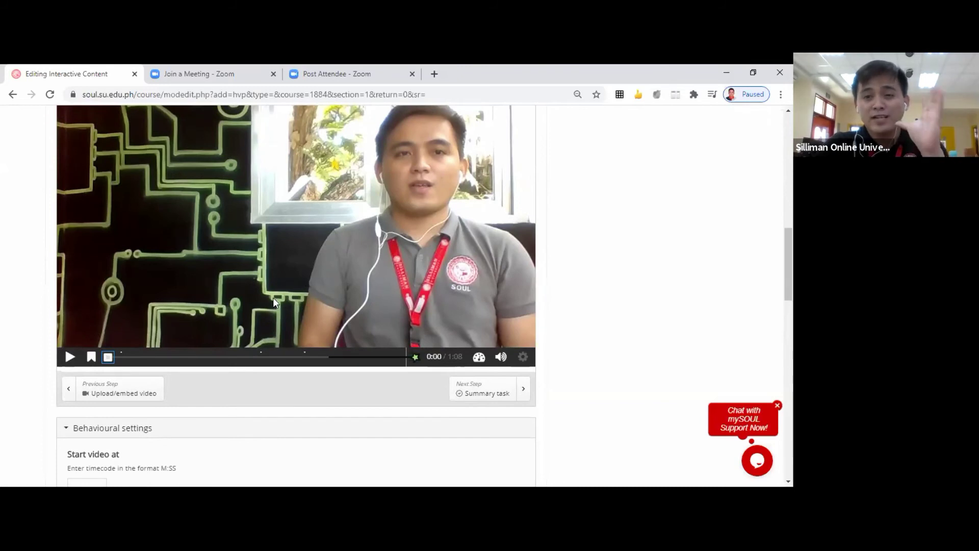
- Look over the interactive video's form and try to save it and return to the course
{"action": "scroll", "coordinate": [295, 270], "scroll_direction": "up", "scroll_amount": 4}
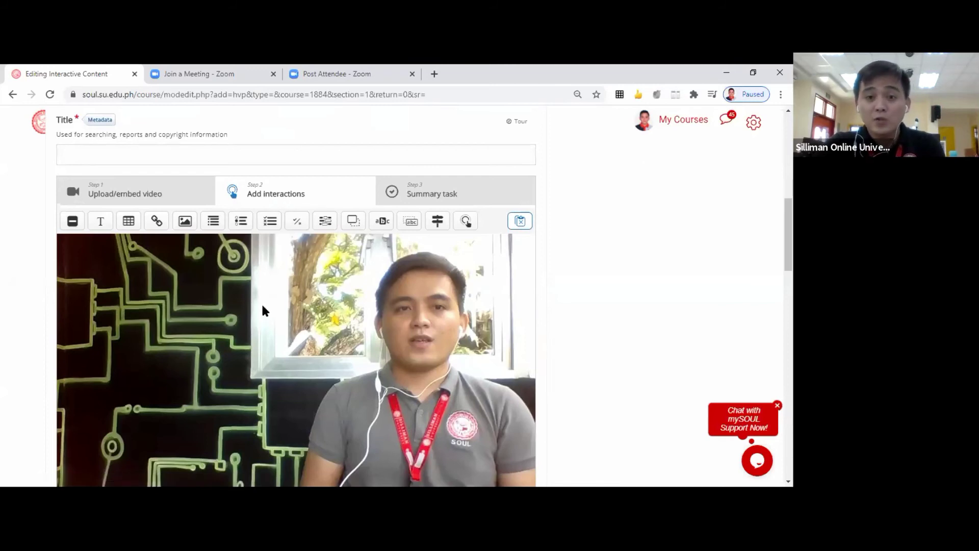
{"action": "scroll", "coordinate": [263, 306], "scroll_direction": "down", "scroll_amount": 6}
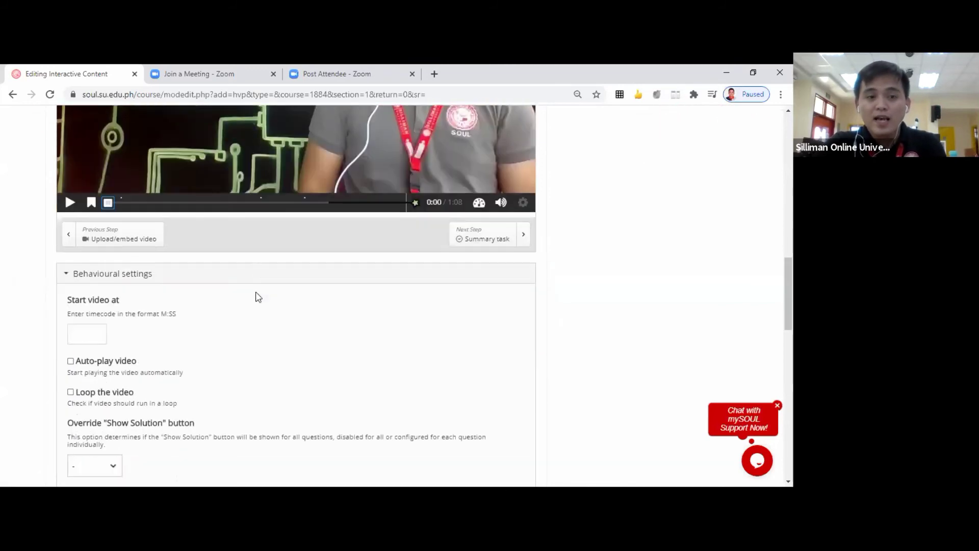
{"action": "scroll", "coordinate": [257, 291], "scroll_direction": "down", "scroll_amount": 8}
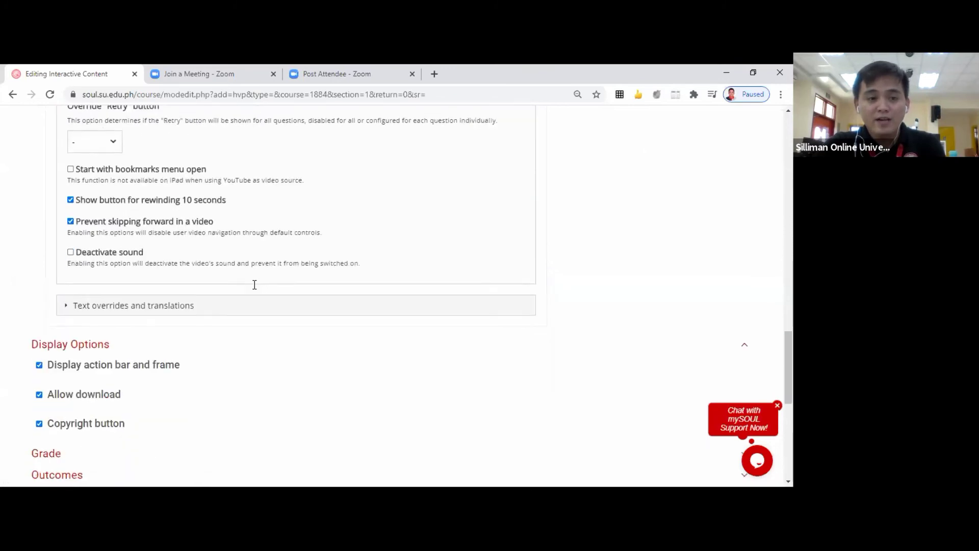
{"action": "scroll", "coordinate": [254, 285], "scroll_direction": "down", "scroll_amount": 6}
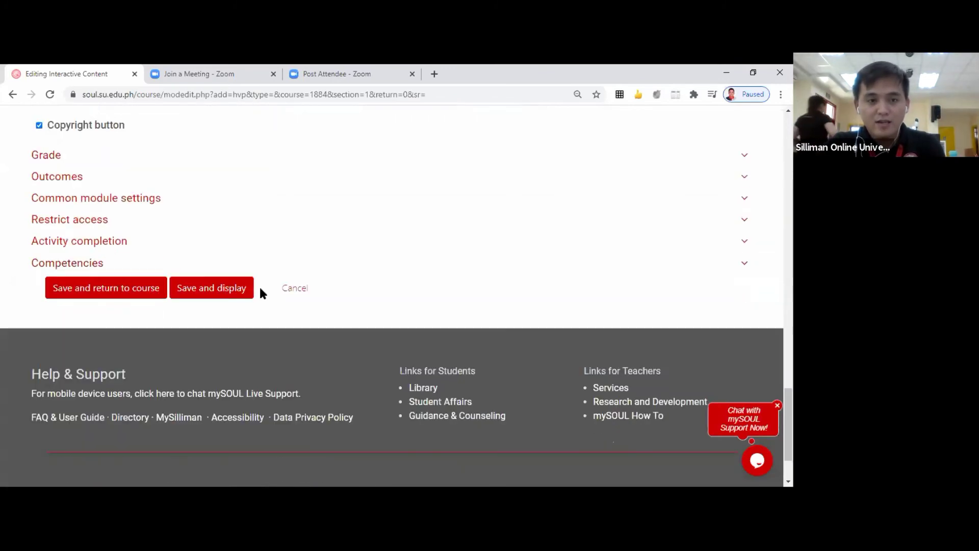
{"action": "scroll", "coordinate": [311, 286], "scroll_direction": "up", "scroll_amount": 10}
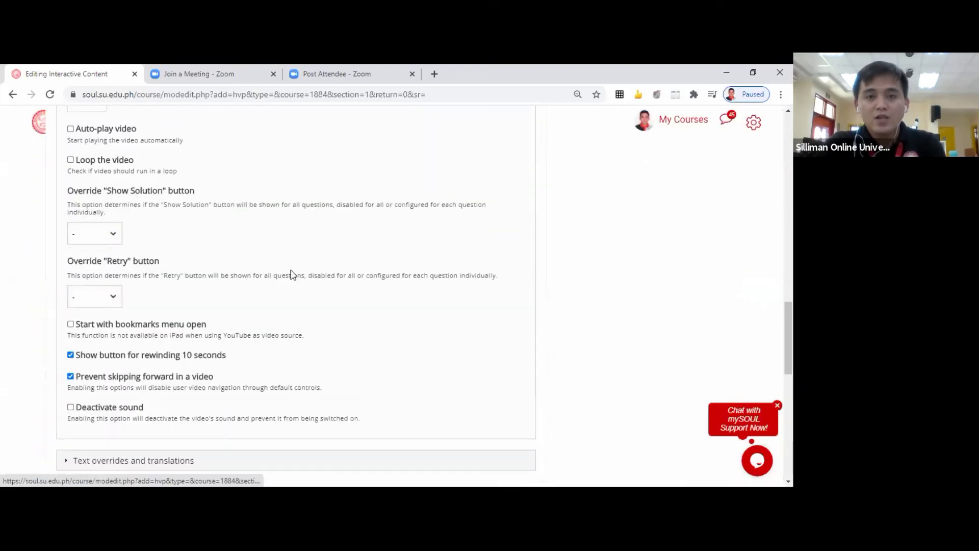
{"action": "scroll", "coordinate": [291, 271], "scroll_direction": "up", "scroll_amount": 10}
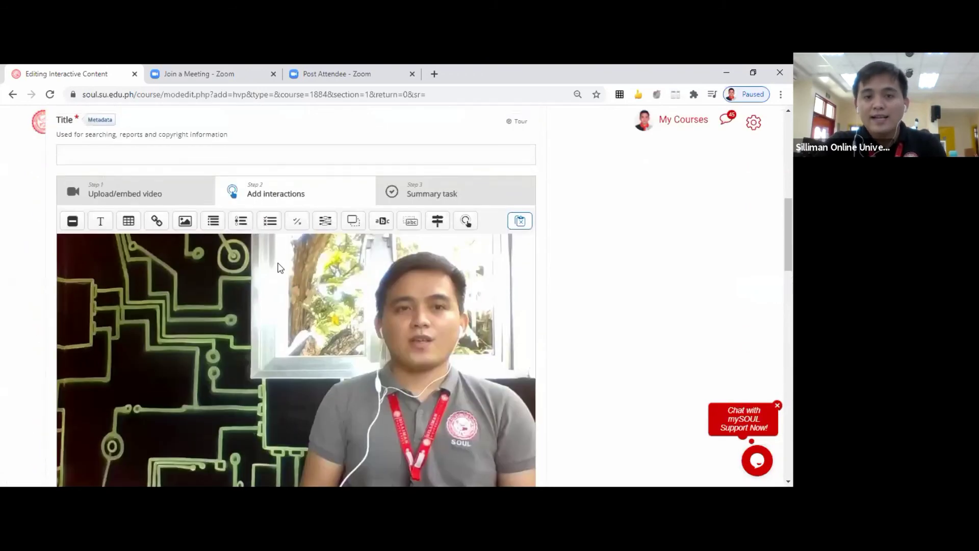
{"action": "scroll", "coordinate": [281, 298], "scroll_direction": "down", "scroll_amount": 18}
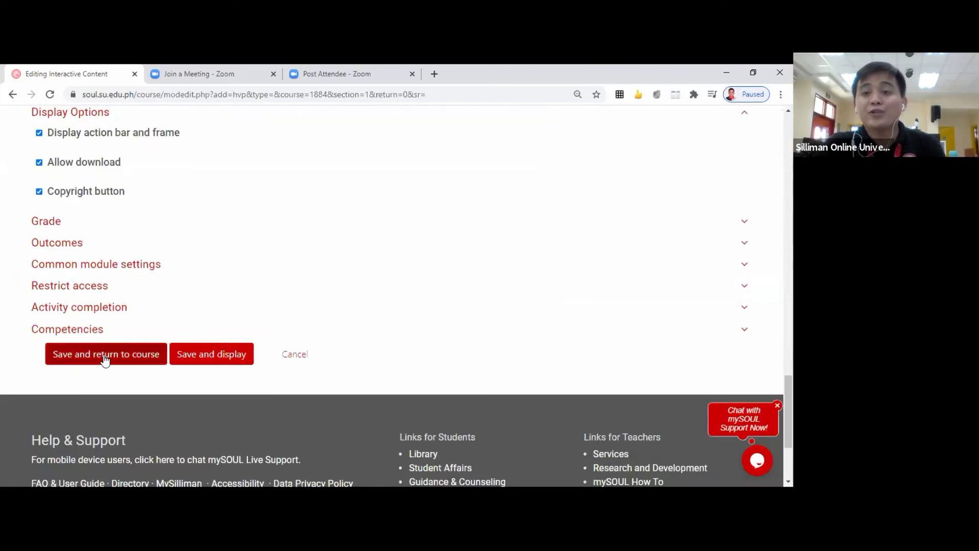
{"action": "left_click", "coordinate": [106, 356]}
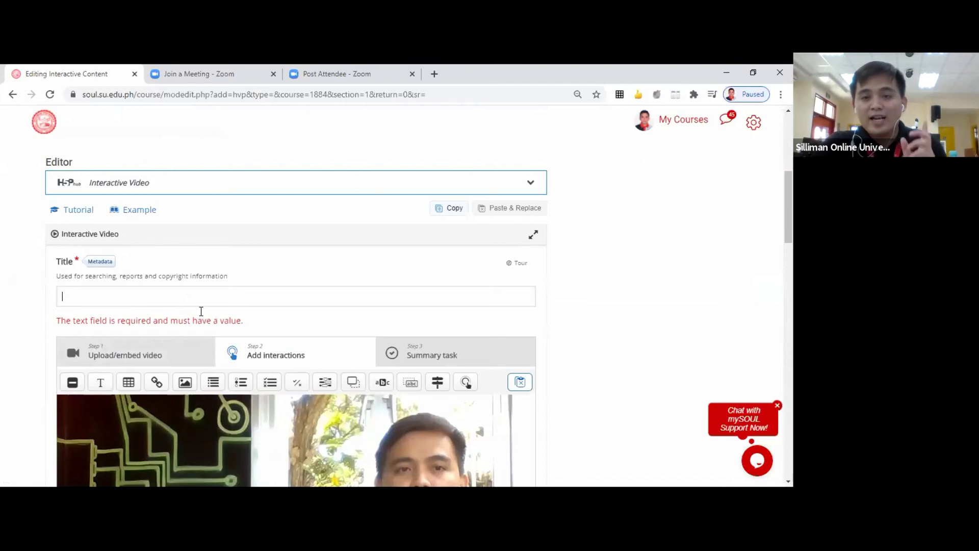
- Enter "emptech welcome message" as the title of the interactive video
{"action": "left_click", "coordinate": [88, 300]}
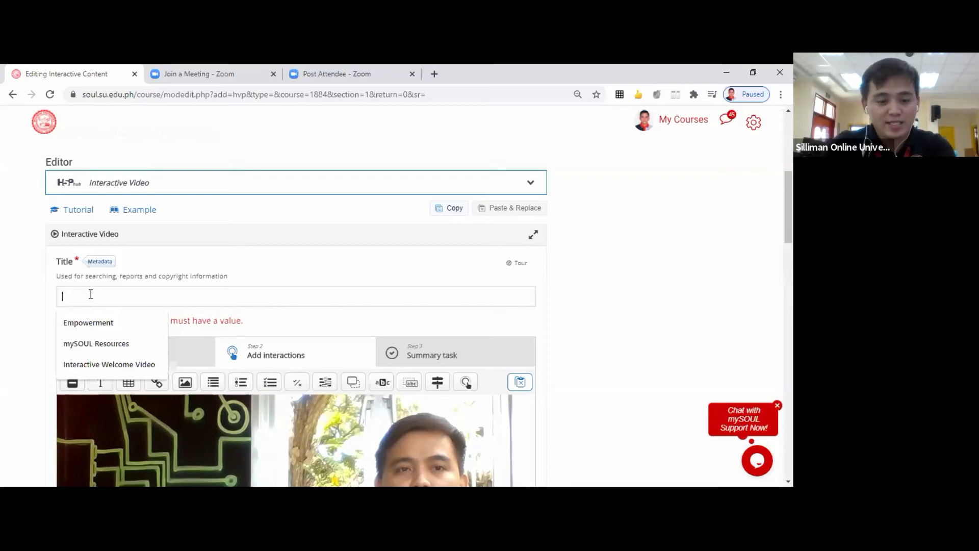
{"action": "type", "text": "emo"}
{"action": "key", "text": "BackSpace"}
{"action": "type", "text": "ptech welcome"}
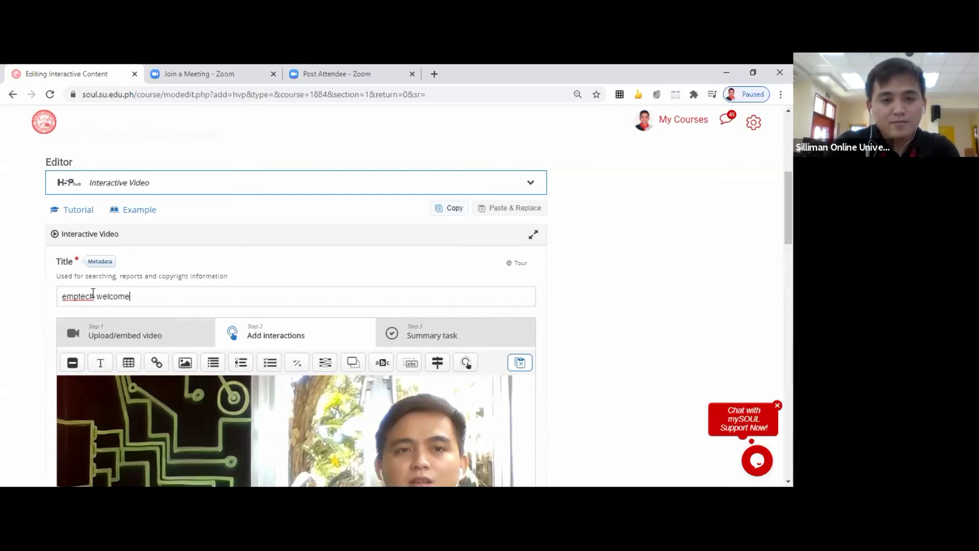
{"action": "type", "text": " messag"}
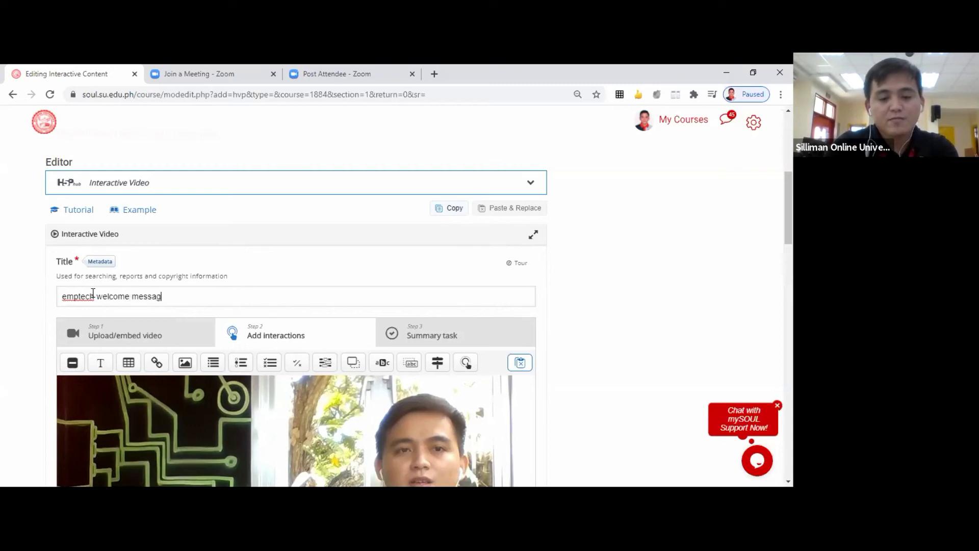
{"action": "type", "text": "e"}
- Save the titled interactive video and return to the Empowerment Technologies course page
{"action": "scroll", "coordinate": [173, 211], "scroll_direction": "down", "scroll_amount": 2}
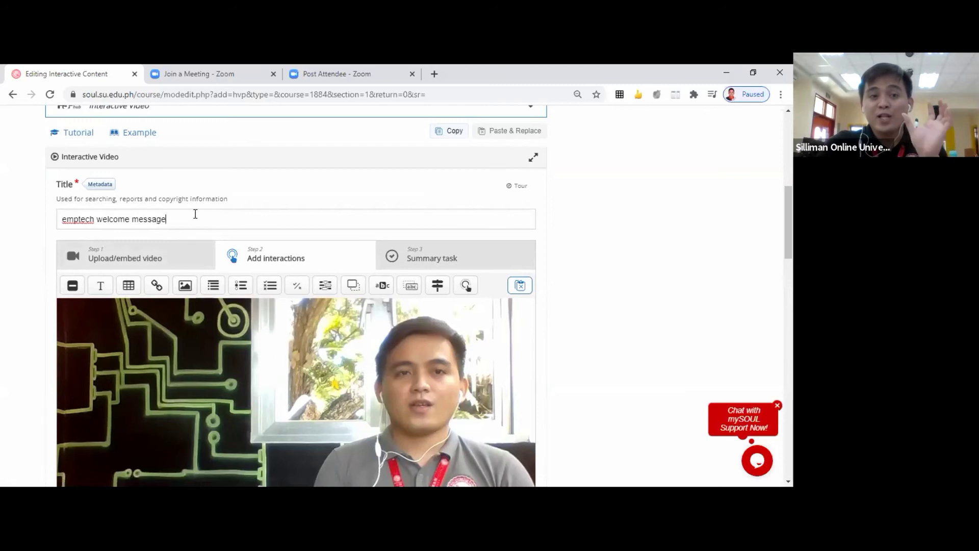
{"action": "scroll", "coordinate": [209, 215], "scroll_direction": "down", "scroll_amount": 2}
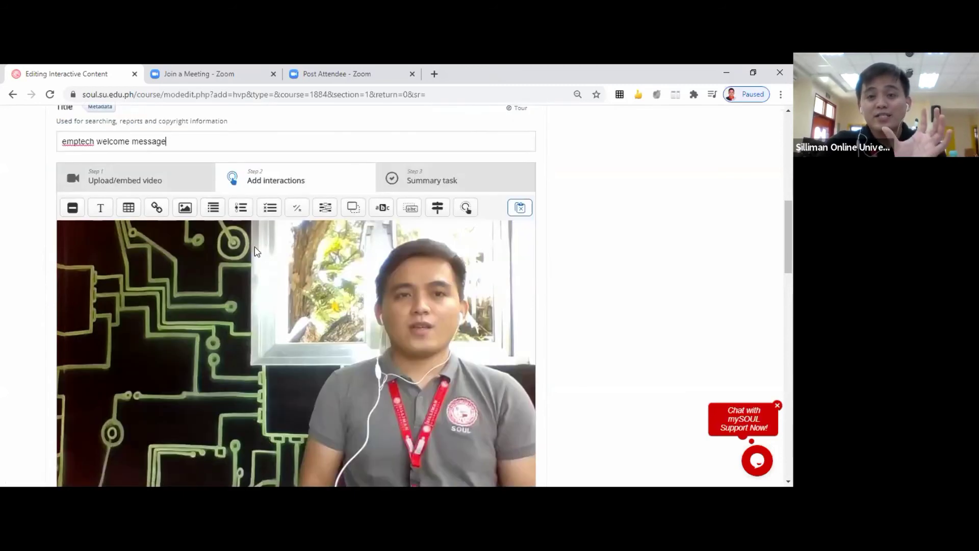
{"action": "scroll", "coordinate": [247, 244], "scroll_direction": "down", "scroll_amount": 2}
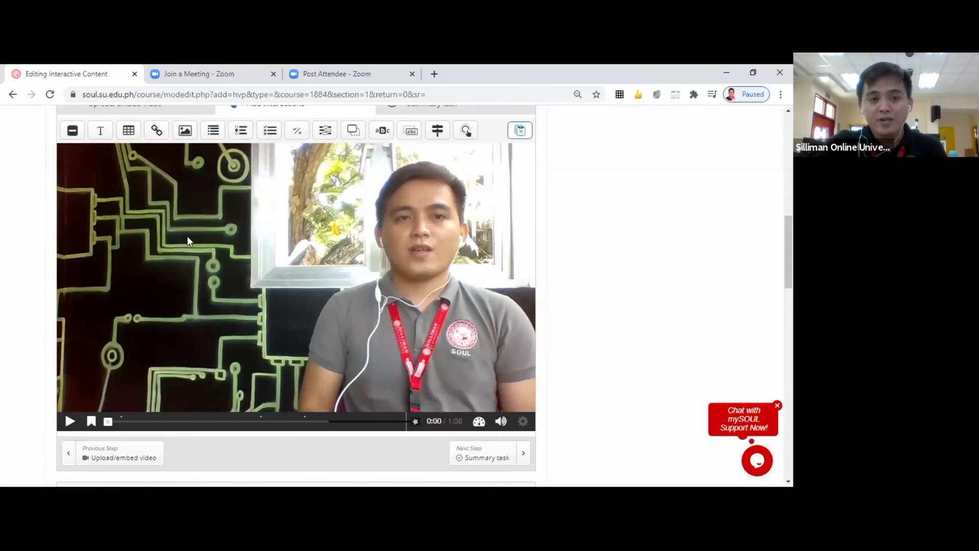
{"action": "scroll", "coordinate": [188, 240], "scroll_direction": "up", "scroll_amount": 6}
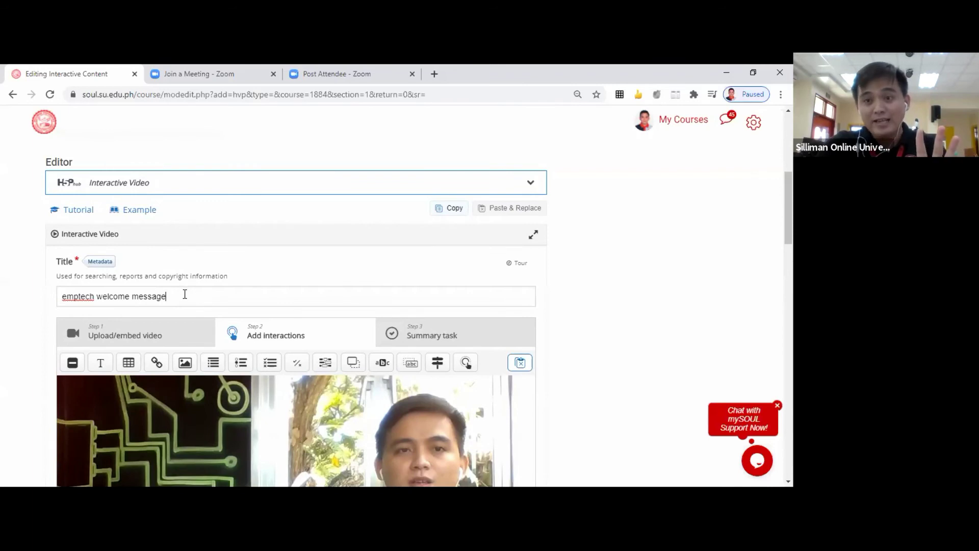
{"action": "scroll", "coordinate": [210, 296], "scroll_direction": "down", "scroll_amount": 15}
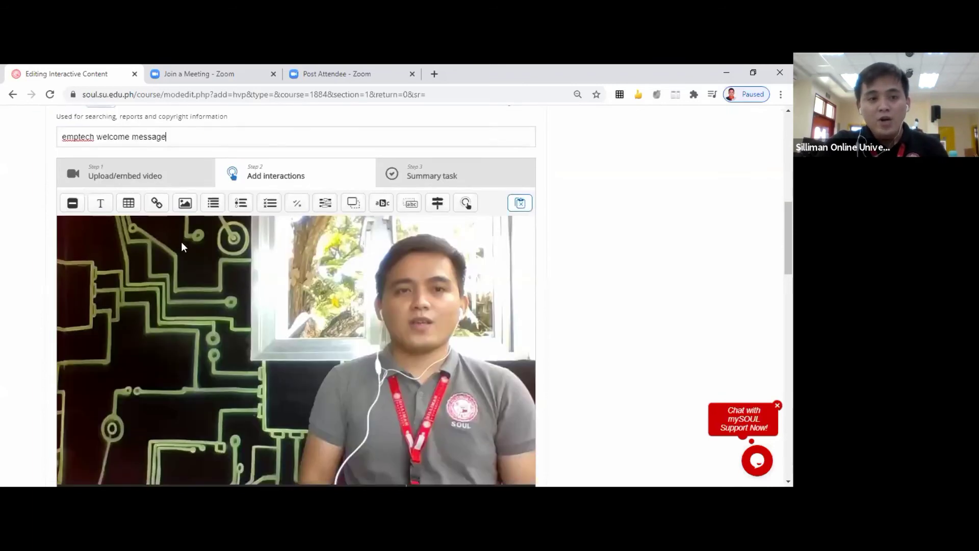
{"action": "scroll", "coordinate": [163, 271], "scroll_direction": "down", "scroll_amount": 10}
{"action": "left_click", "coordinate": [120, 263]}
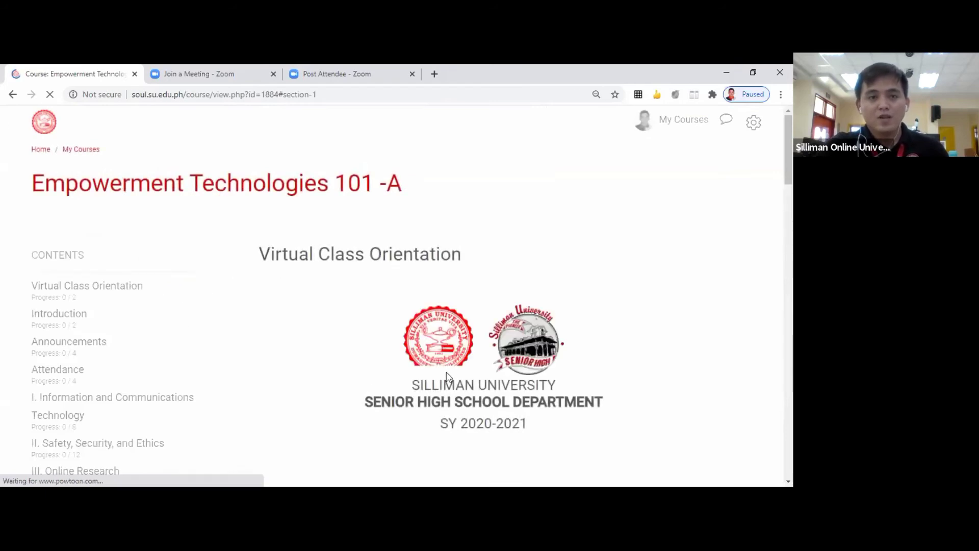
- Find the emptech welcome message activity in the course's Introduction section and open it
{"action": "scroll", "coordinate": [344, 221], "scroll_direction": "down", "scroll_amount": 15}
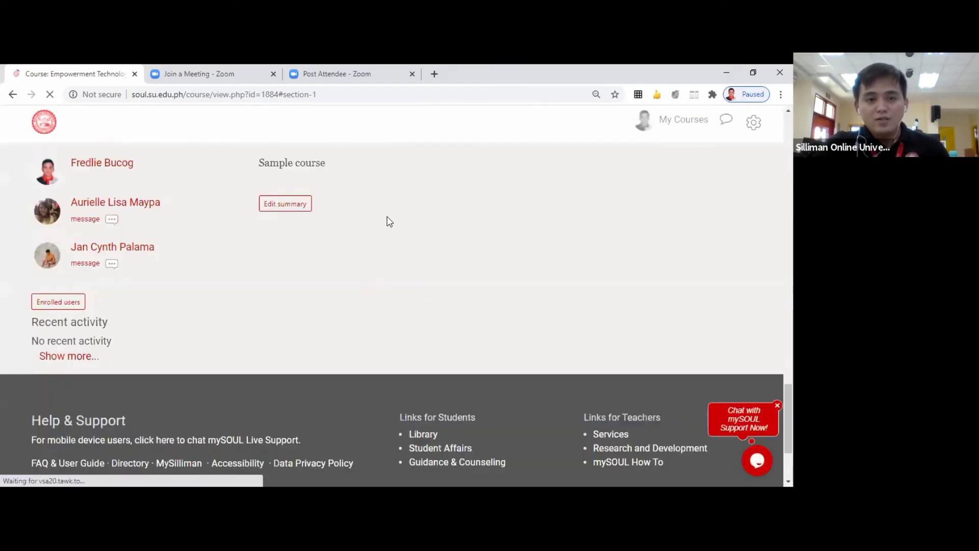
{"action": "scroll", "coordinate": [397, 240], "scroll_direction": "down", "scroll_amount": 9}
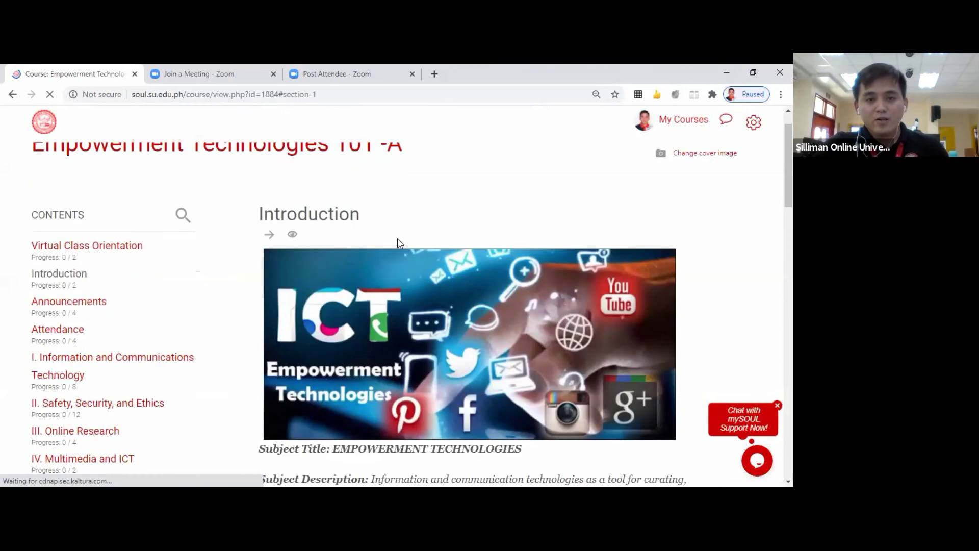
{"action": "scroll", "coordinate": [396, 239], "scroll_direction": "down", "scroll_amount": 10}
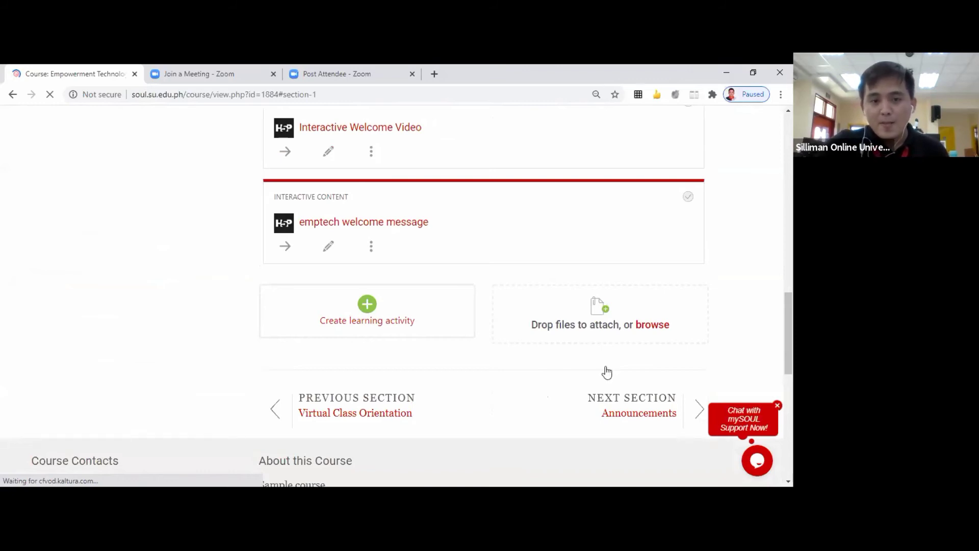
{"action": "scroll", "coordinate": [461, 191], "scroll_direction": "down", "scroll_amount": 4}
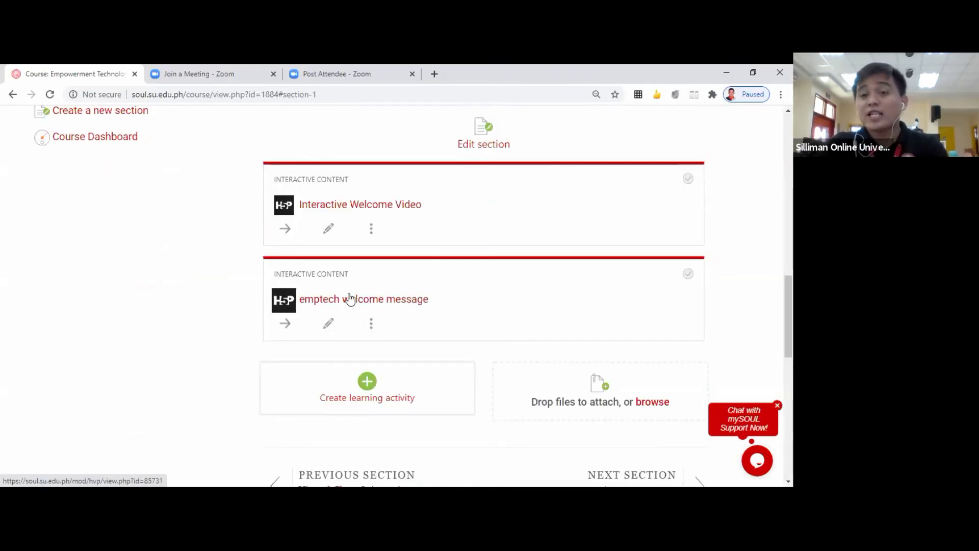
{"action": "scroll", "coordinate": [401, 368], "scroll_direction": "up", "scroll_amount": 1}
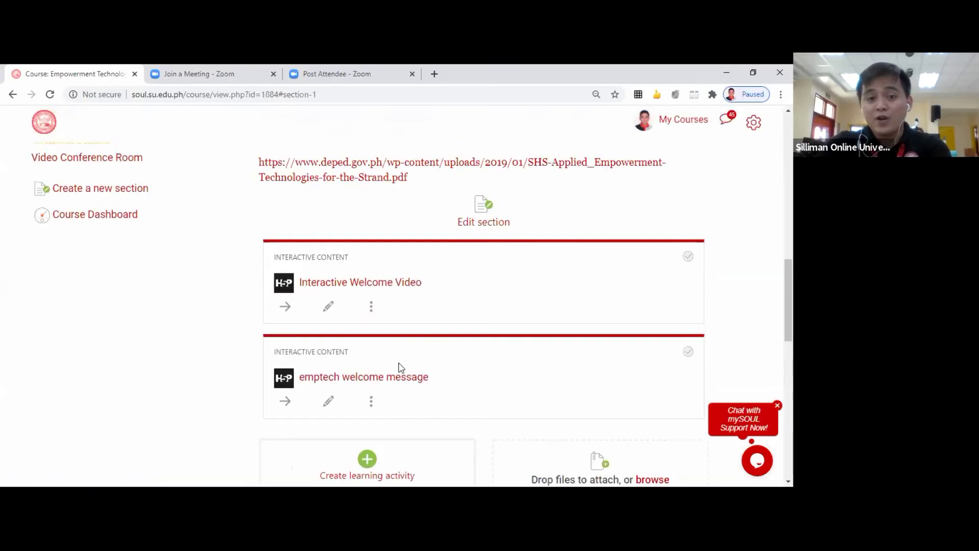
{"action": "left_click", "coordinate": [370, 381]}
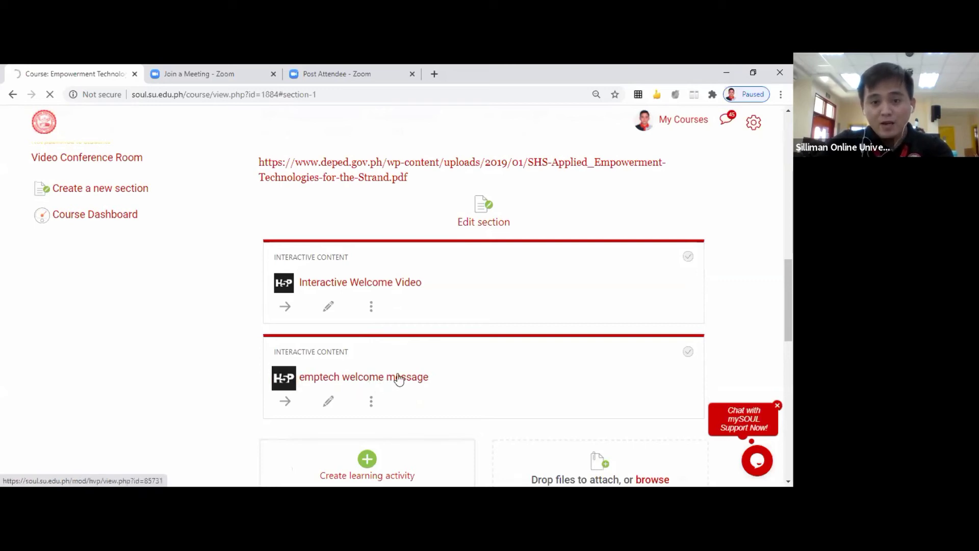
{"action": "left_click", "coordinate": [349, 381]}
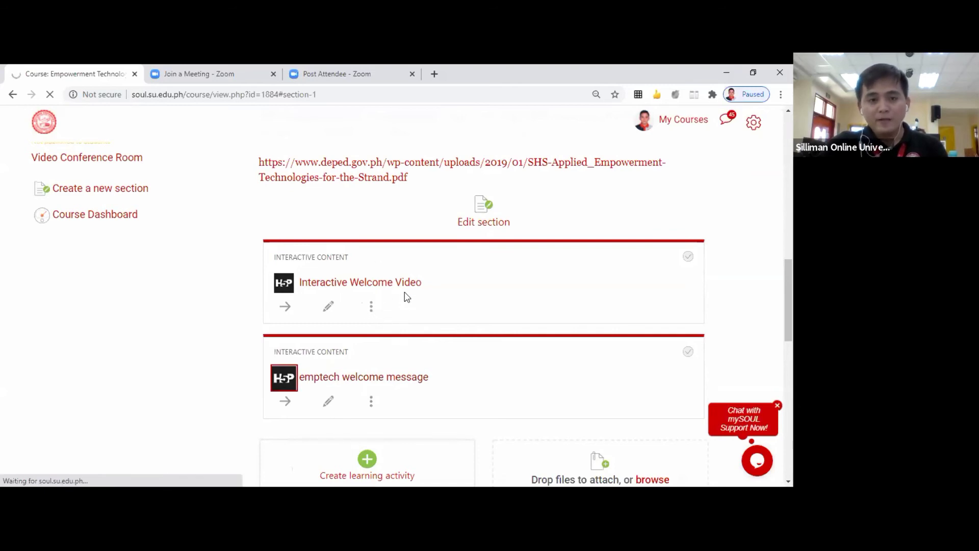
- Play the welcome video from its start screen and pause it at 0:05 to check the smiley and name label
{"action": "scroll", "coordinate": [403, 293], "scroll_direction": "down", "scroll_amount": 2}
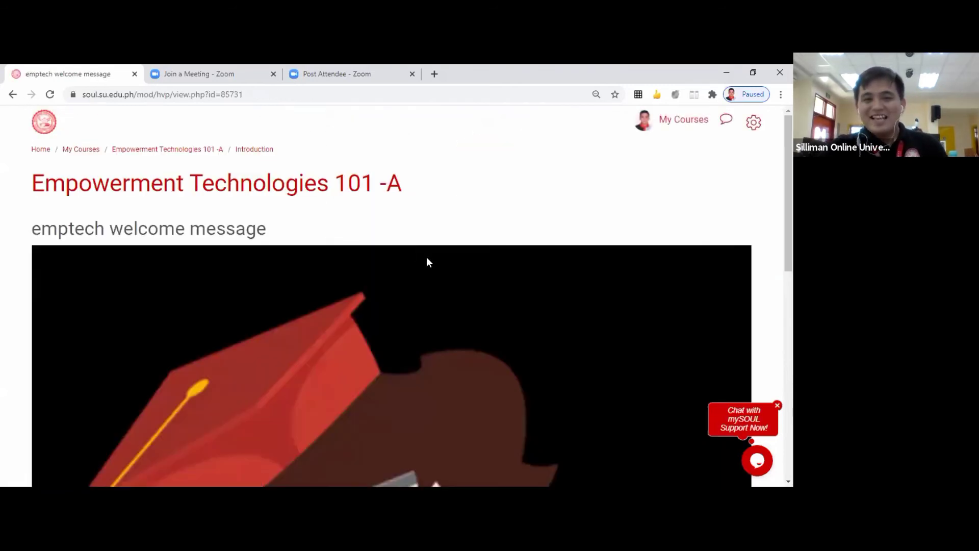
{"action": "scroll", "coordinate": [426, 259], "scroll_direction": "down", "scroll_amount": 6}
{"action": "scroll", "coordinate": [430, 255], "scroll_direction": "up", "scroll_amount": 5}
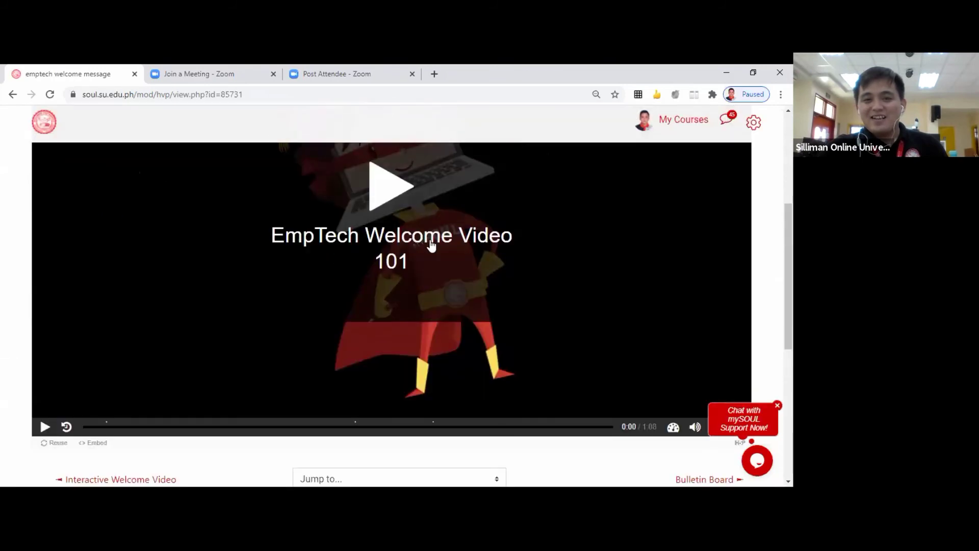
{"action": "scroll", "coordinate": [430, 242], "scroll_direction": "down", "scroll_amount": 2}
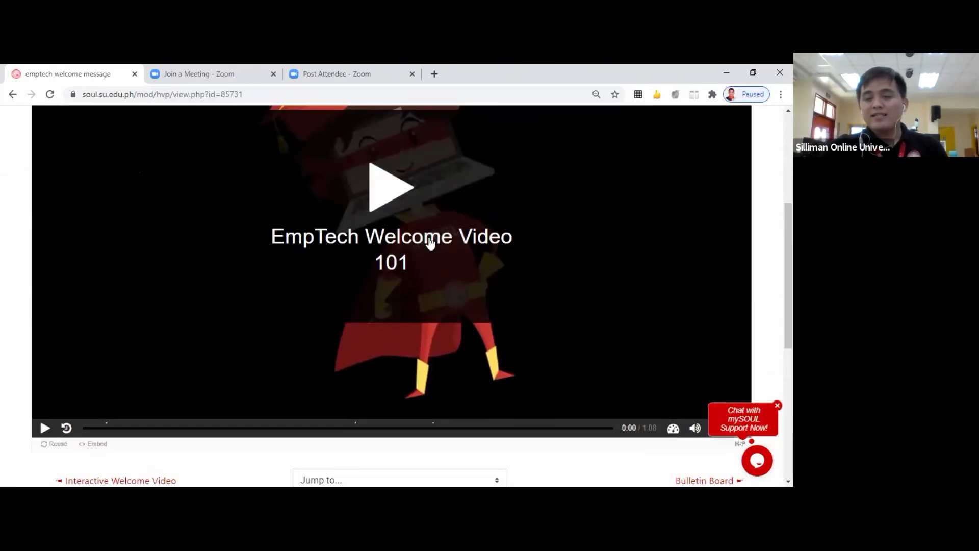
{"action": "scroll", "coordinate": [430, 242], "scroll_direction": "up", "scroll_amount": 2}
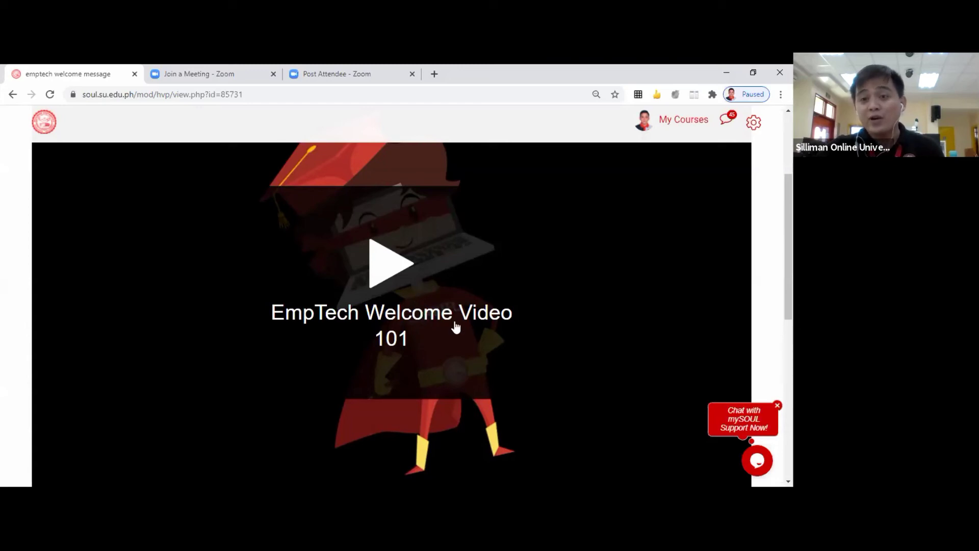
{"action": "scroll", "coordinate": [455, 327], "scroll_direction": "up", "scroll_amount": 2}
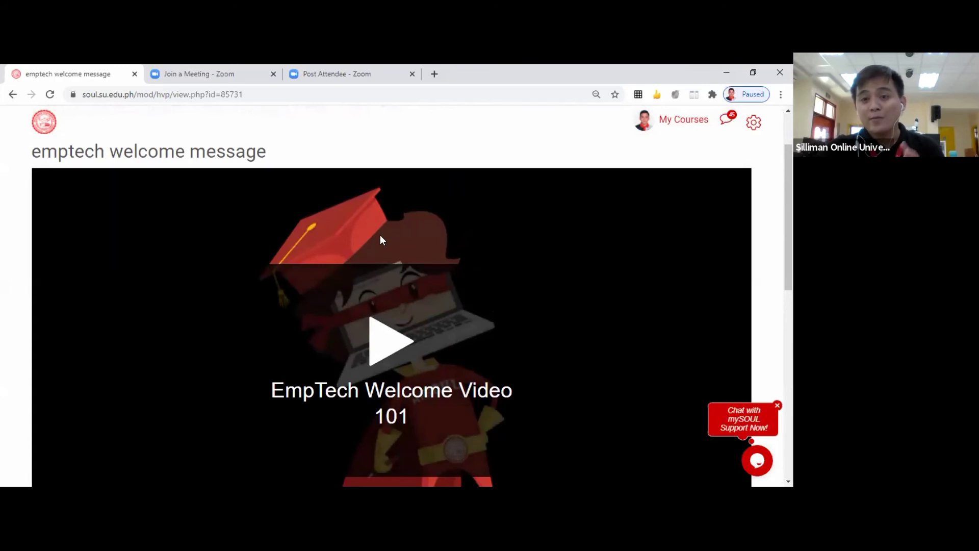
{"action": "scroll", "coordinate": [395, 257], "scroll_direction": "down", "scroll_amount": 2}
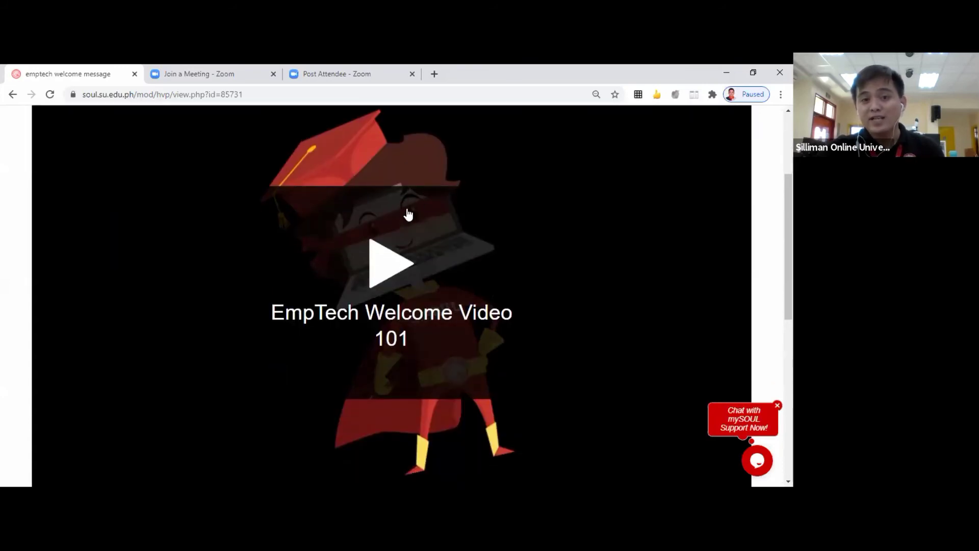
{"action": "scroll", "coordinate": [391, 247], "scroll_direction": "down", "scroll_amount": 2}
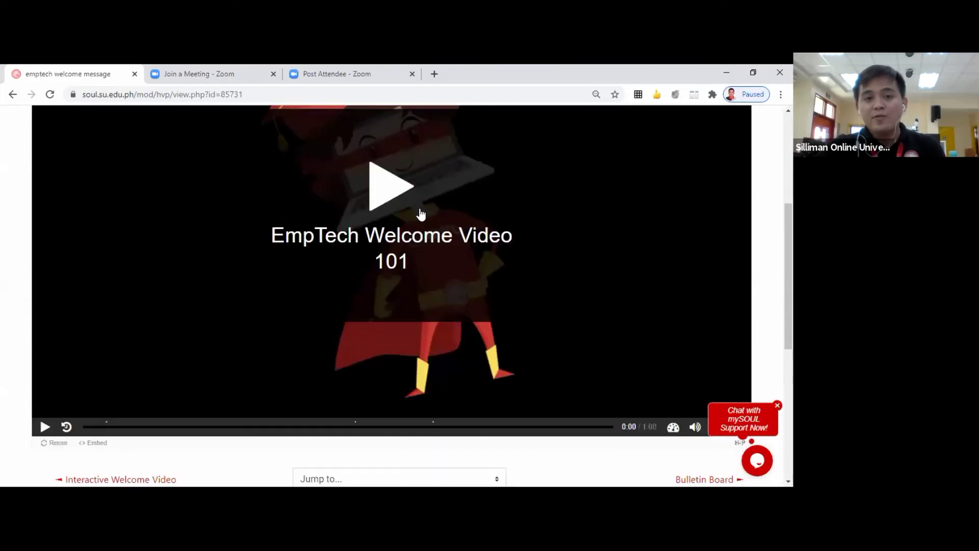
{"action": "left_click", "coordinate": [384, 195]}
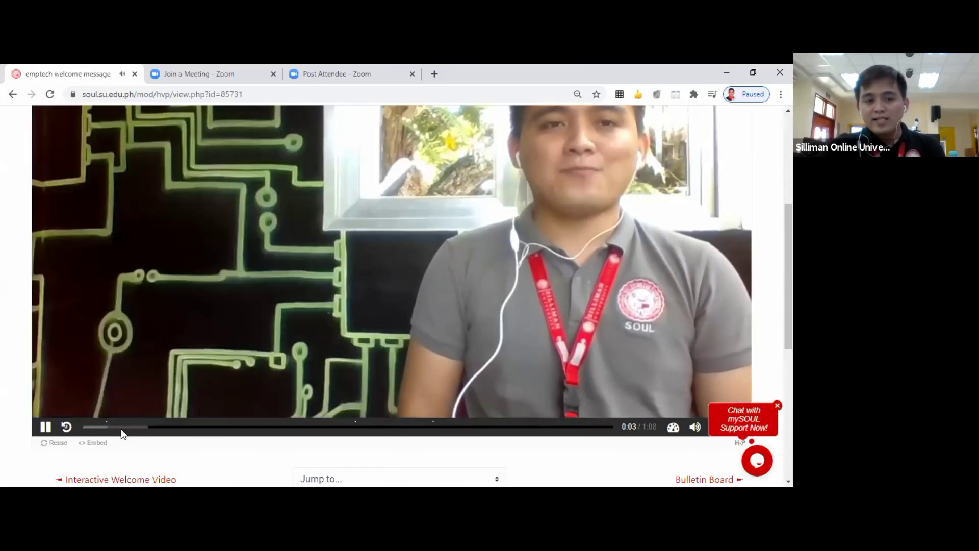
{"action": "left_click", "coordinate": [45, 428]}
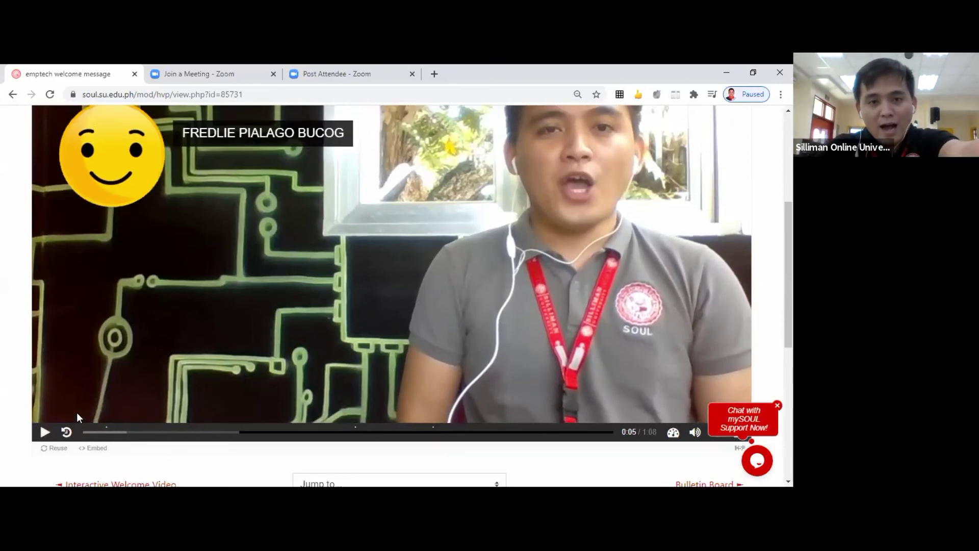
- Look over the paused frame and resume playing the welcome video from 0:05
{"action": "scroll", "coordinate": [77, 412], "scroll_direction": "up", "scroll_amount": 5}
{"action": "scroll", "coordinate": [115, 442], "scroll_direction": "down", "scroll_amount": 6}
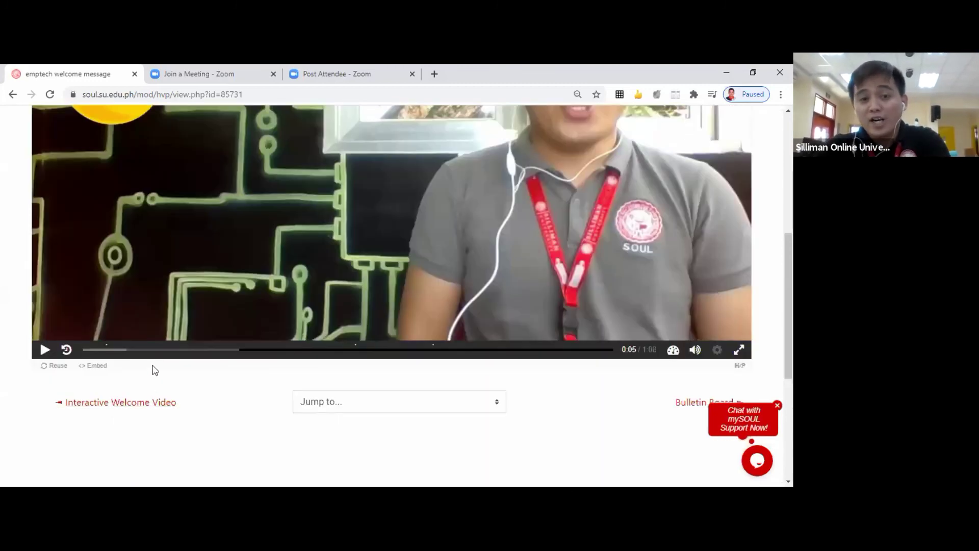
{"action": "left_click", "coordinate": [45, 350]}
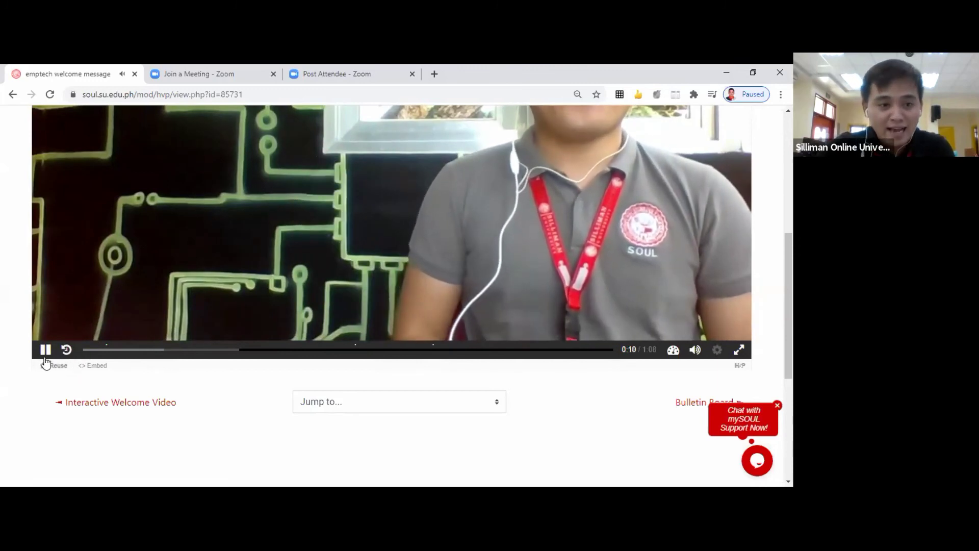
- Pause the welcome video at 0:10, rewind it to the start and play it again from 0:00
{"action": "key", "text": "space"}
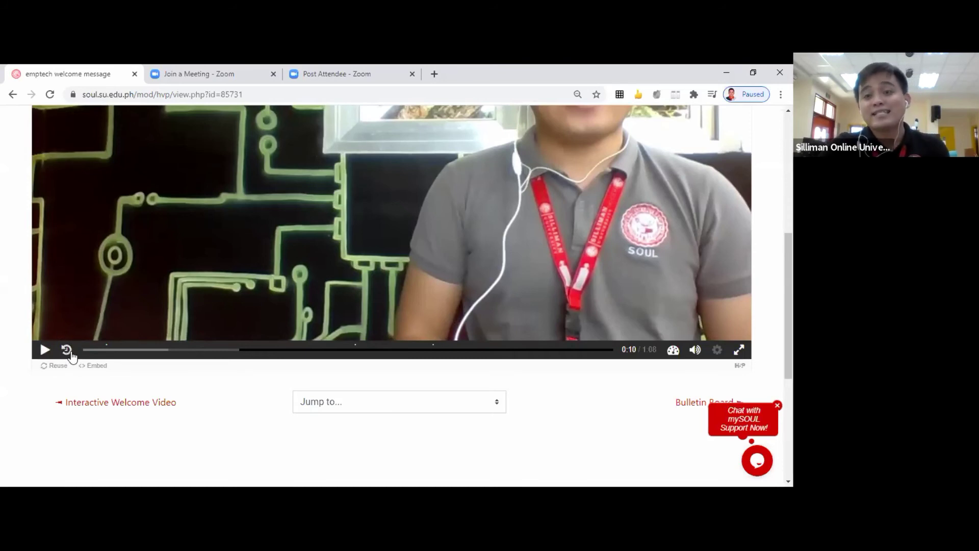
{"action": "scroll", "coordinate": [107, 338], "scroll_direction": "up", "scroll_amount": 2}
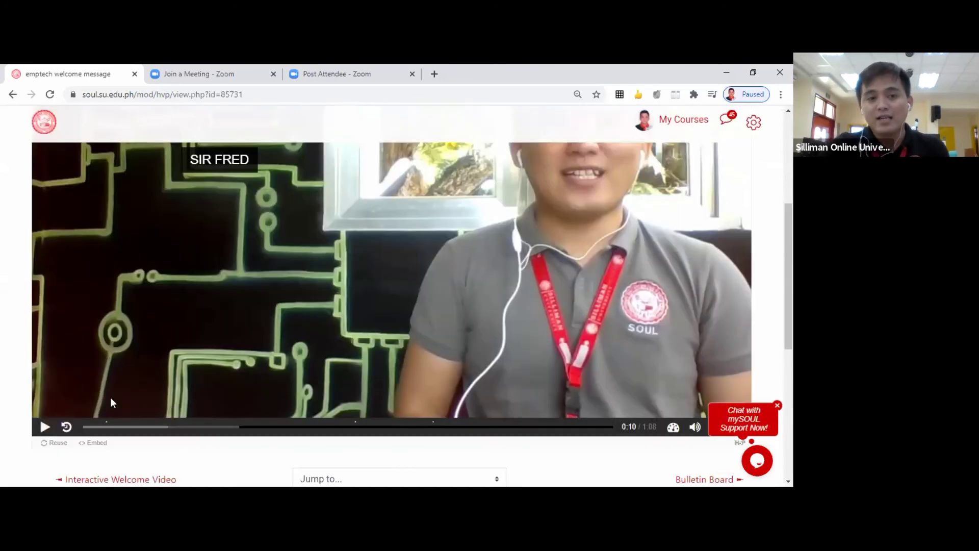
{"action": "left_click", "coordinate": [66, 428]}
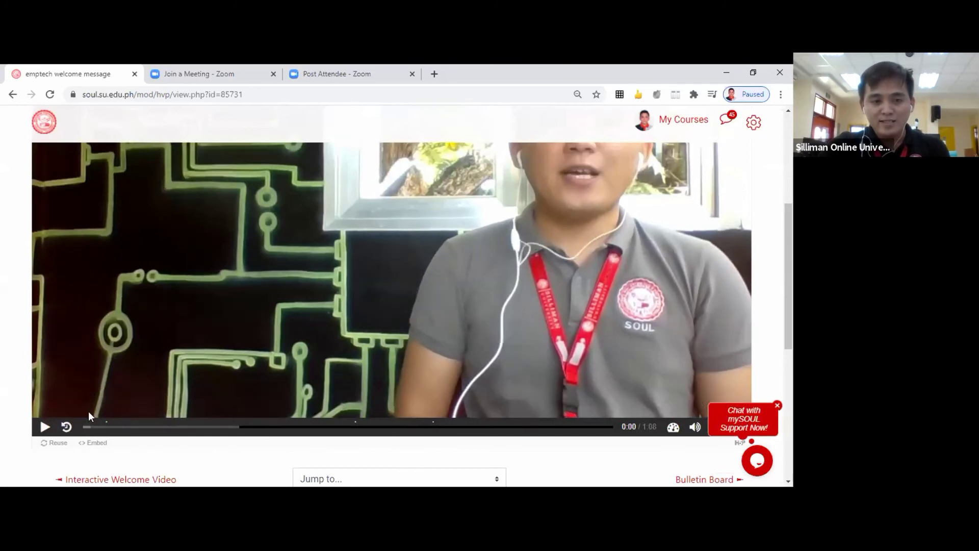
{"action": "scroll", "coordinate": [92, 410], "scroll_direction": "up", "scroll_amount": 2}
{"action": "scroll", "coordinate": [123, 344], "scroll_direction": "down", "scroll_amount": 2}
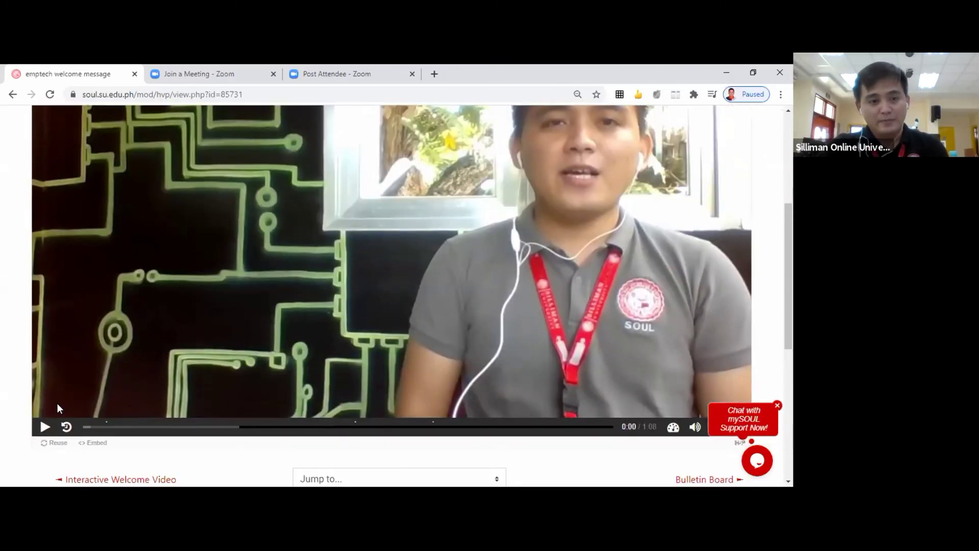
{"action": "left_click", "coordinate": [45, 427]}
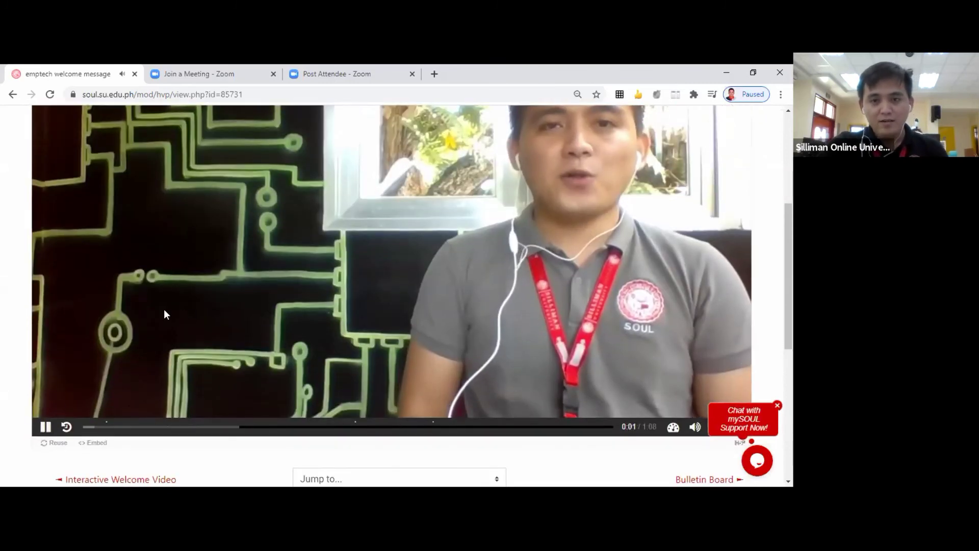
- Watch the opening of the welcome video to check the timing of the smiley and the two name labels
{"action": "scroll", "coordinate": [316, 314], "scroll_direction": "up", "scroll_amount": 2}
{"action": "scroll", "coordinate": [337, 312], "scroll_direction": "down", "scroll_amount": 2}
{"action": "scroll", "coordinate": [346, 309], "scroll_direction": "up", "scroll_amount": 2}
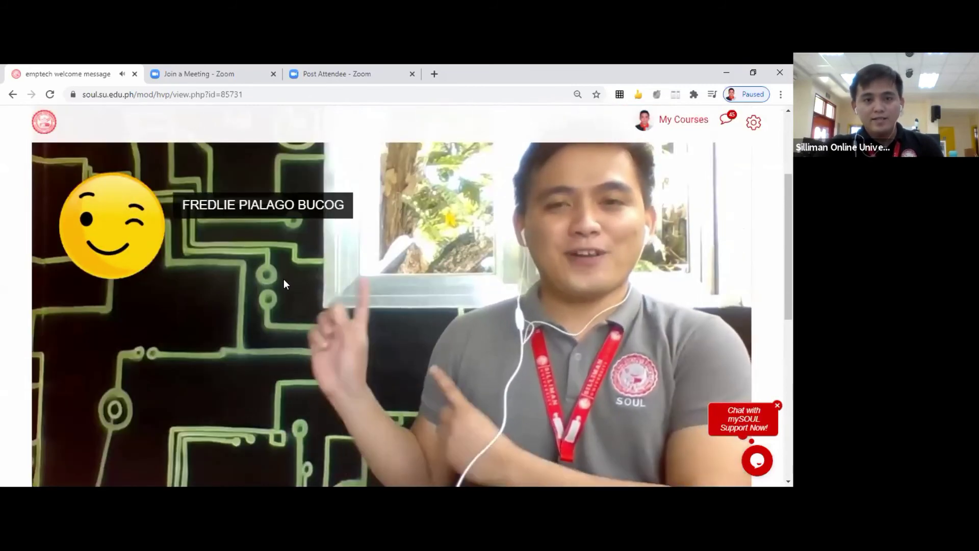
{"action": "scroll", "coordinate": [282, 255], "scroll_direction": "down", "scroll_amount": 1}
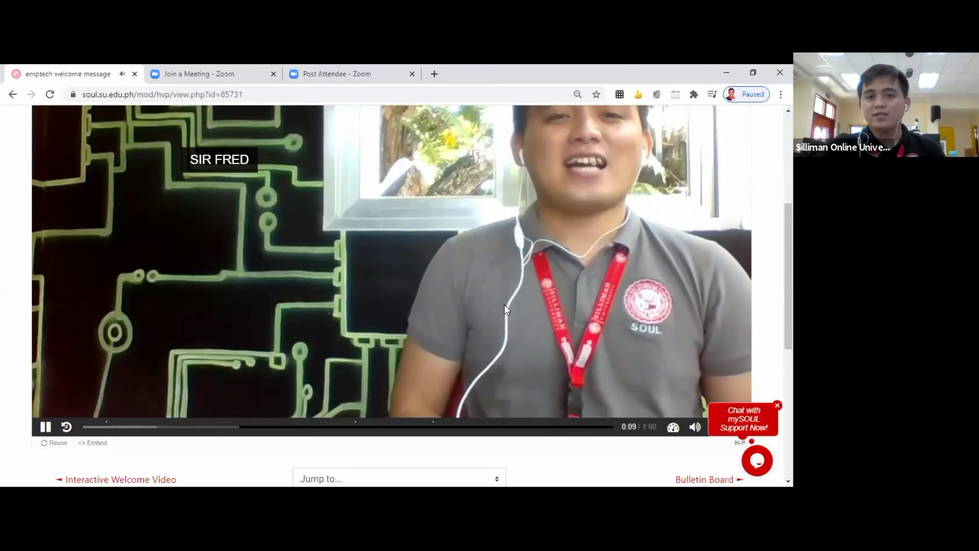
{"action": "scroll", "coordinate": [501, 304], "scroll_direction": "up", "scroll_amount": 3}
{"action": "scroll", "coordinate": [501, 305], "scroll_direction": "down", "scroll_amount": 2}
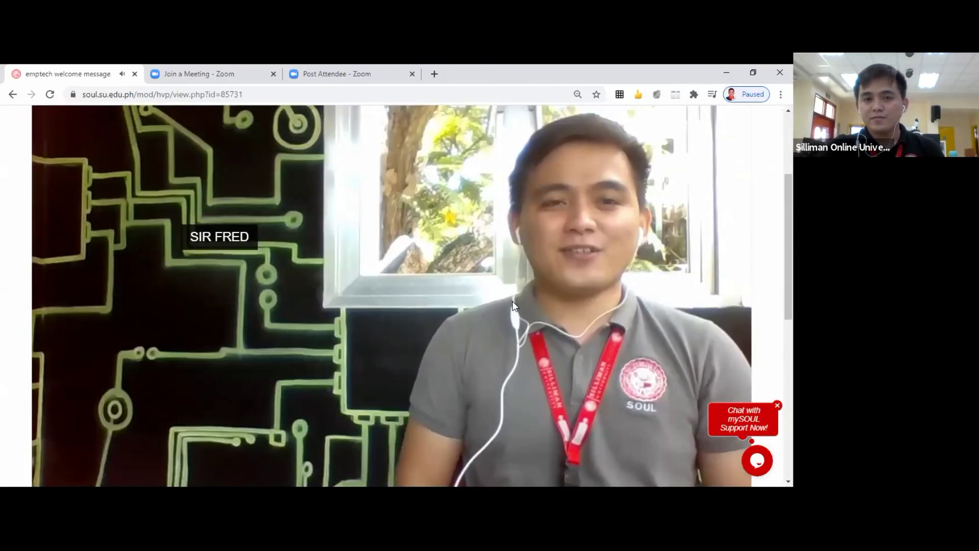
{"action": "scroll", "coordinate": [322, 182], "scroll_direction": "down", "scroll_amount": 2}
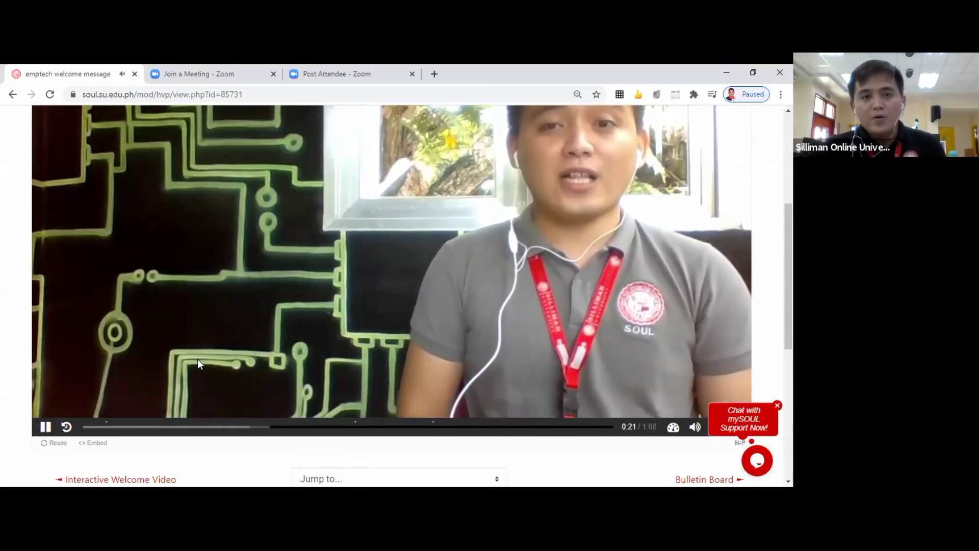
- Keep watching the welcome video up to the Empowerment Technologies interaction at 0:35
{"action": "scroll", "coordinate": [198, 359], "scroll_direction": "up", "scroll_amount": 2}
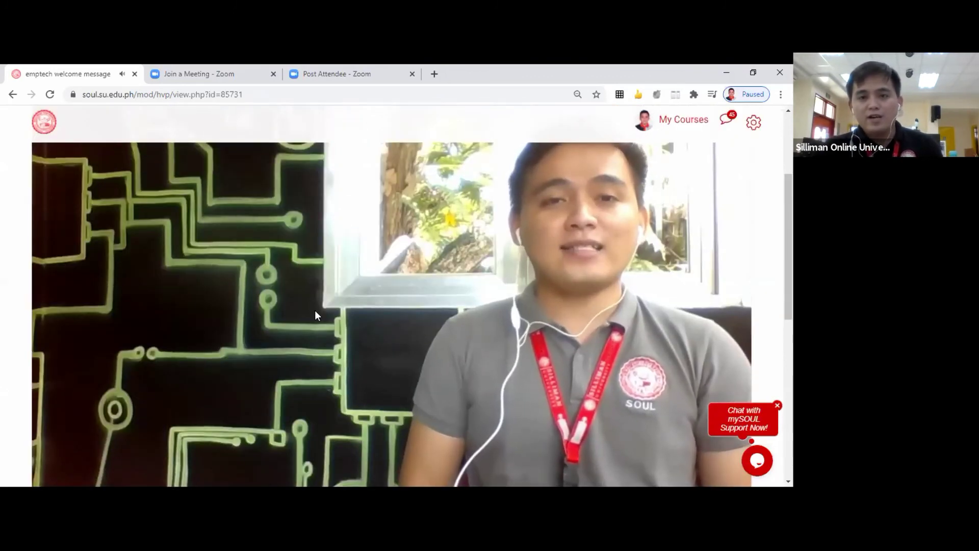
{"action": "scroll", "coordinate": [314, 305], "scroll_direction": "down", "scroll_amount": 2}
{"action": "scroll", "coordinate": [313, 303], "scroll_direction": "up", "scroll_amount": 2}
{"action": "scroll", "coordinate": [455, 293], "scroll_direction": "down", "scroll_amount": 2}
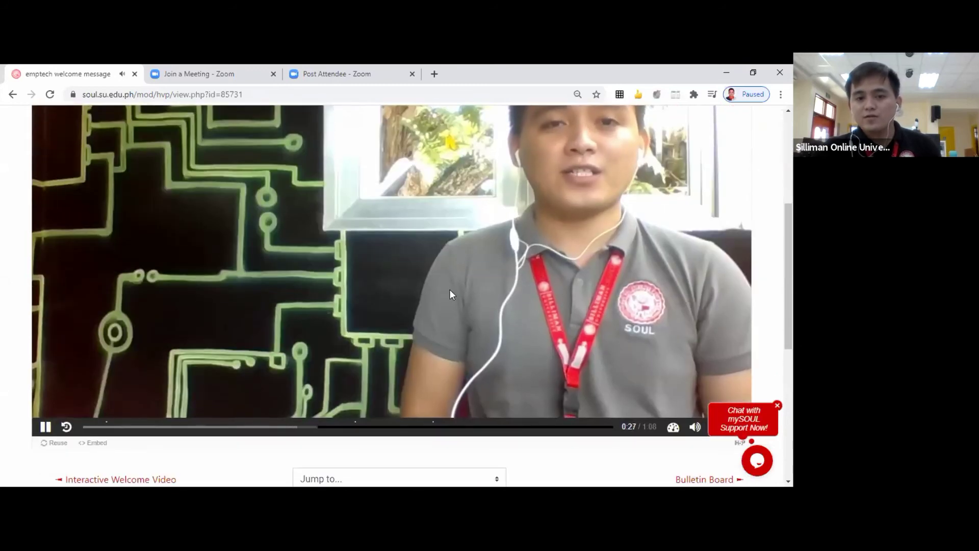
{"action": "scroll", "coordinate": [504, 275], "scroll_direction": "up", "scroll_amount": 2}
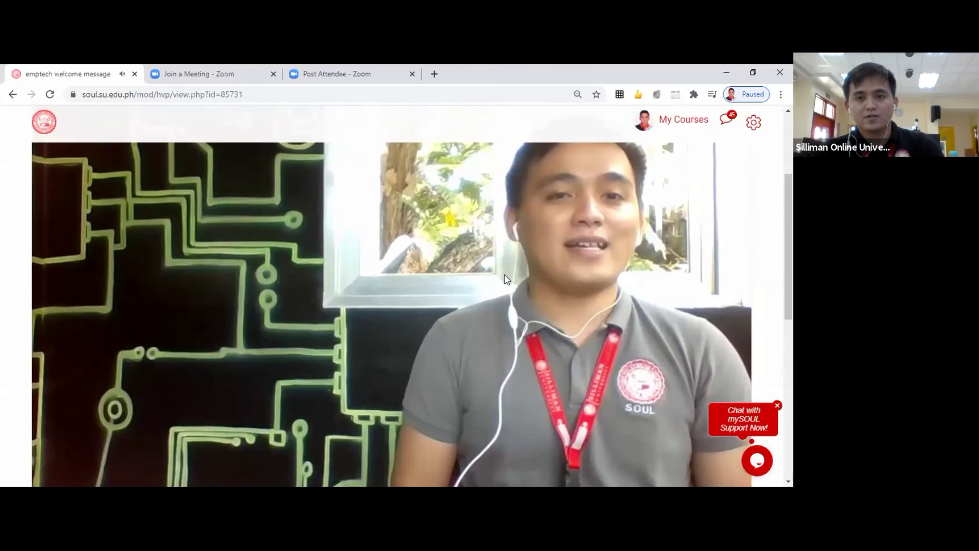
{"action": "scroll", "coordinate": [483, 277], "scroll_direction": "down", "scroll_amount": 2}
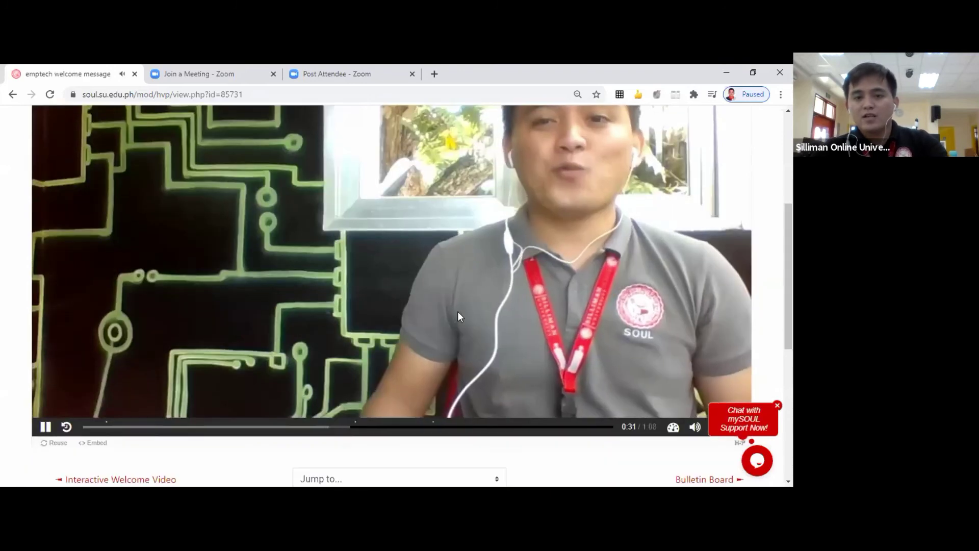
{"action": "scroll", "coordinate": [497, 305], "scroll_direction": "up", "scroll_amount": 2}
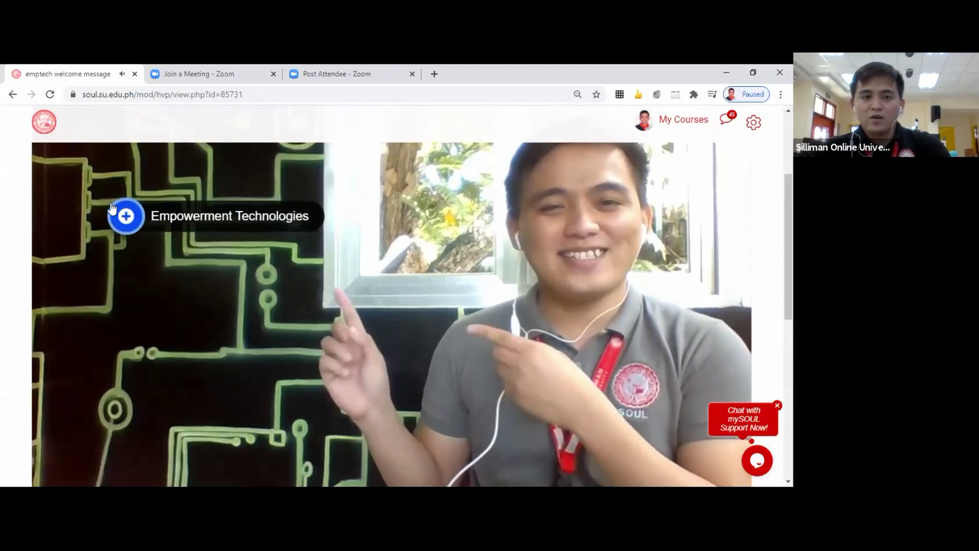
- Open the Empowerment Technologies interaction in the paused video, highlight its Course Description text and close it
{"action": "scroll", "coordinate": [197, 218], "scroll_direction": "down", "scroll_amount": 1}
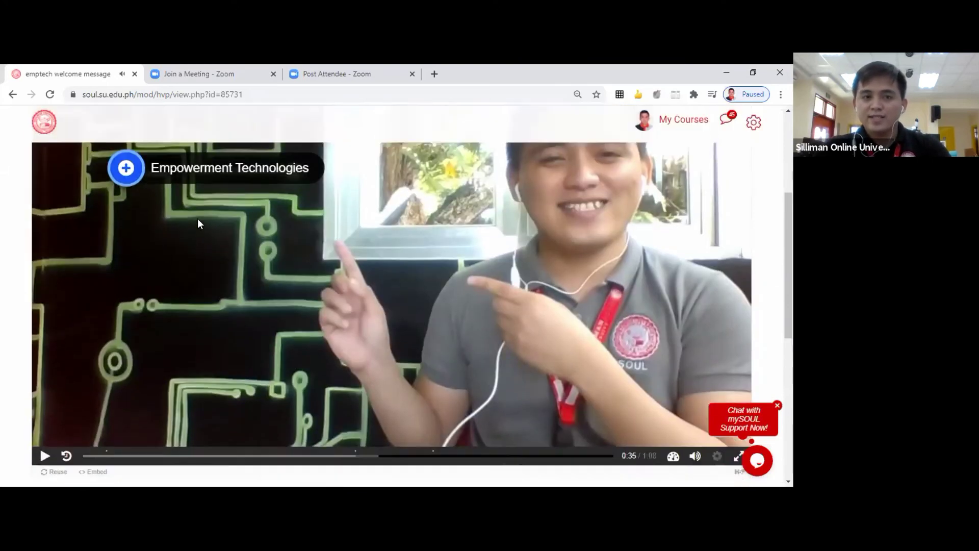
{"action": "scroll", "coordinate": [197, 218], "scroll_direction": "up", "scroll_amount": 1}
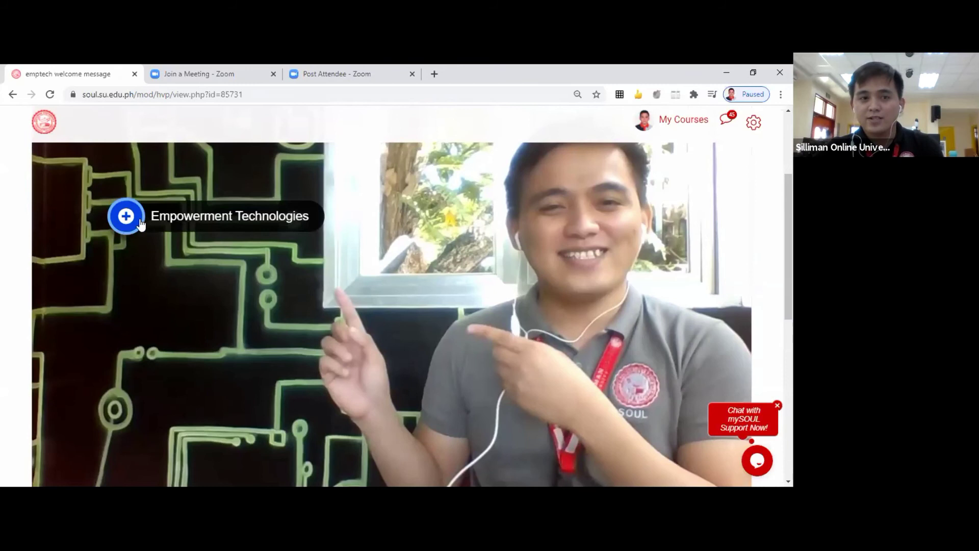
{"action": "left_click", "coordinate": [168, 216]}
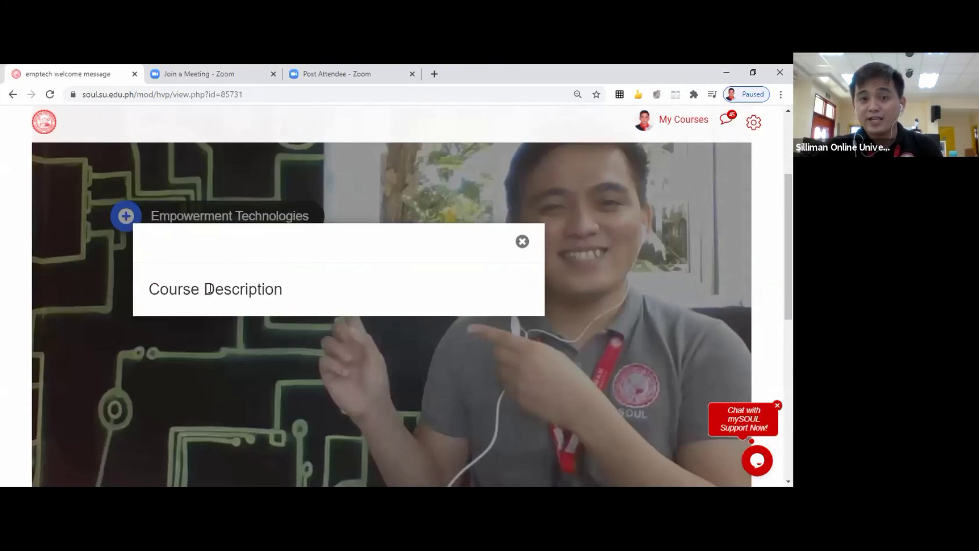
{"action": "left_click_drag", "start_coordinate": [153, 289], "coordinate": [352, 285]}
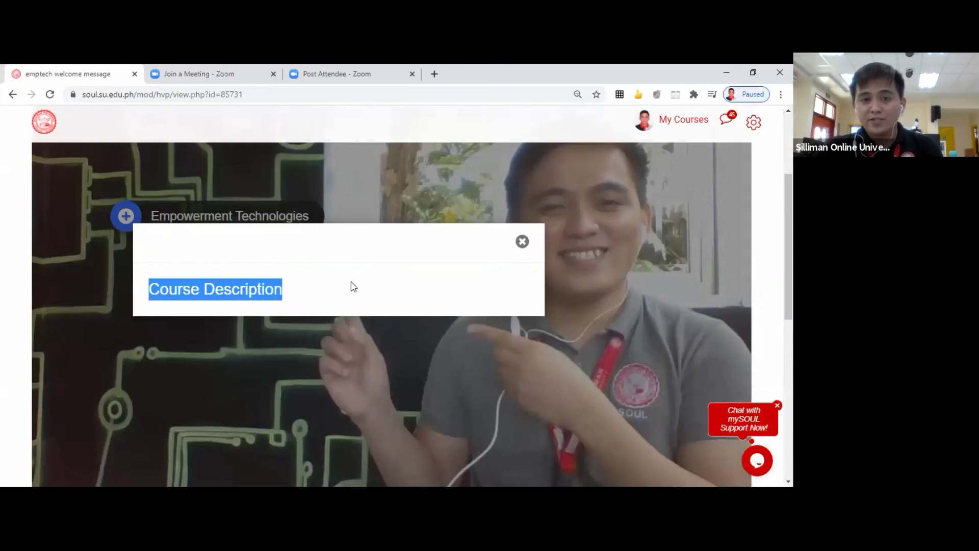
{"action": "left_click", "coordinate": [522, 243]}
- Resume the welcome video from 0:35 and watch it up to the Course Syllabus link at 0:45
{"action": "scroll", "coordinate": [313, 316], "scroll_direction": "down", "scroll_amount": 3}
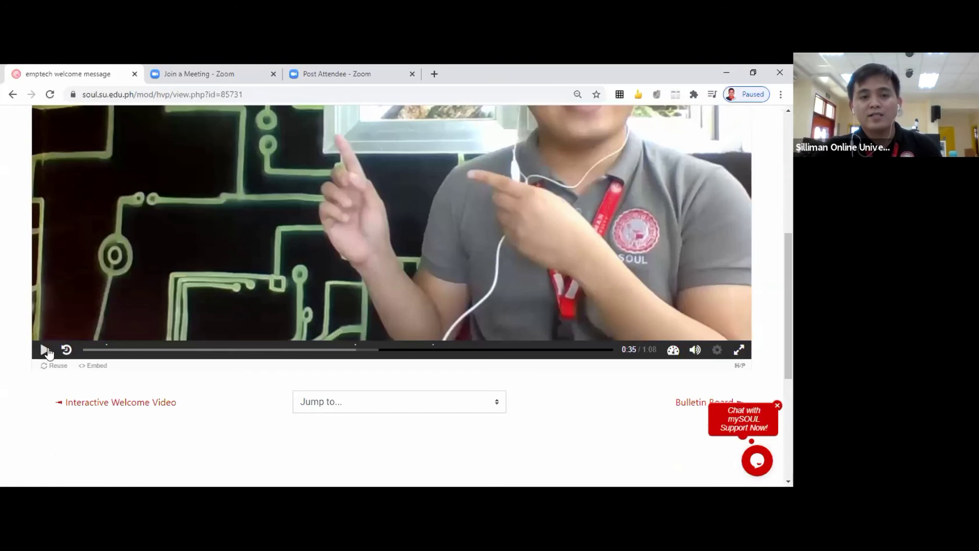
{"action": "scroll", "coordinate": [323, 332], "scroll_direction": "up", "scroll_amount": 4}
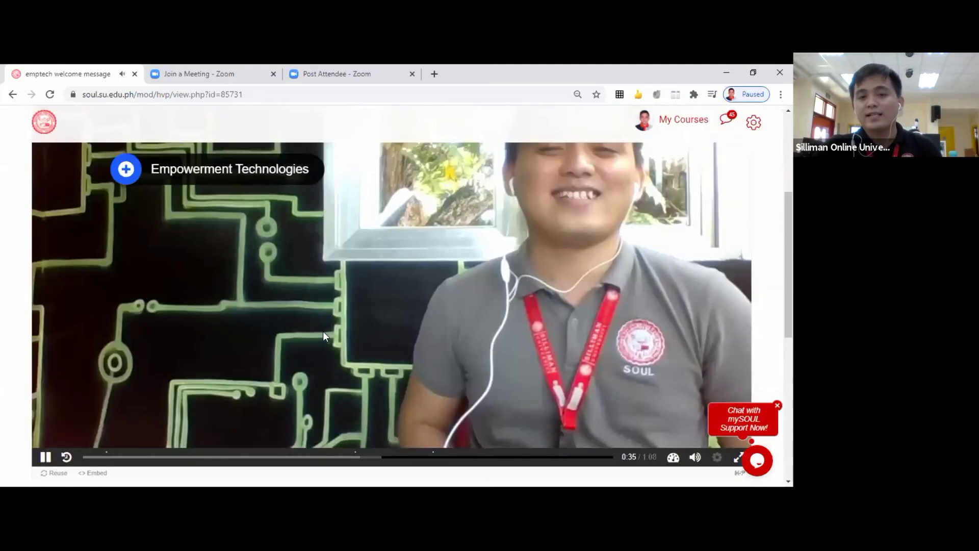
{"action": "scroll", "coordinate": [246, 334], "scroll_direction": "down", "scroll_amount": 3}
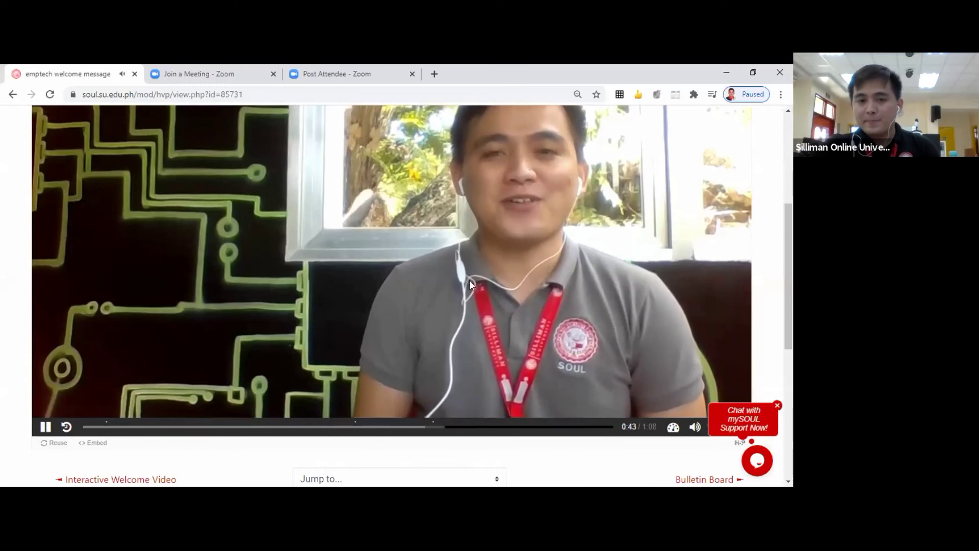
{"action": "left_click", "coordinate": [87, 412]}
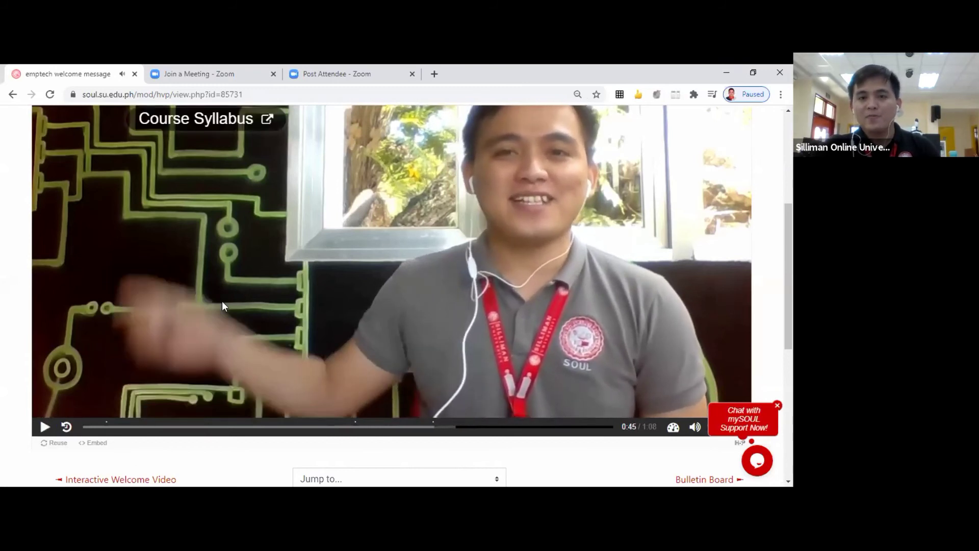
- Open the Course Syllabus link from the video and return to the emptech welcome message page
{"action": "scroll", "coordinate": [222, 301], "scroll_direction": "up", "scroll_amount": 2}
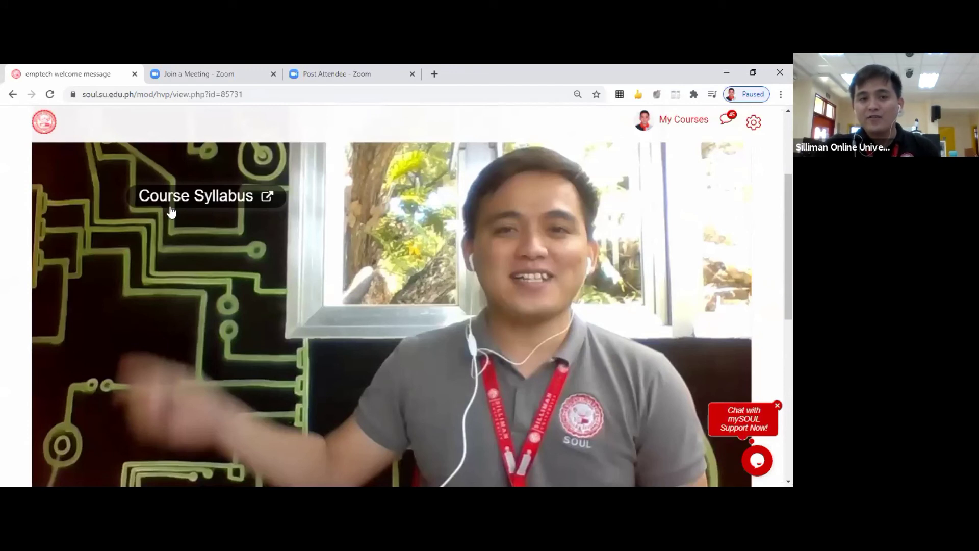
{"action": "left_click", "coordinate": [203, 198]}
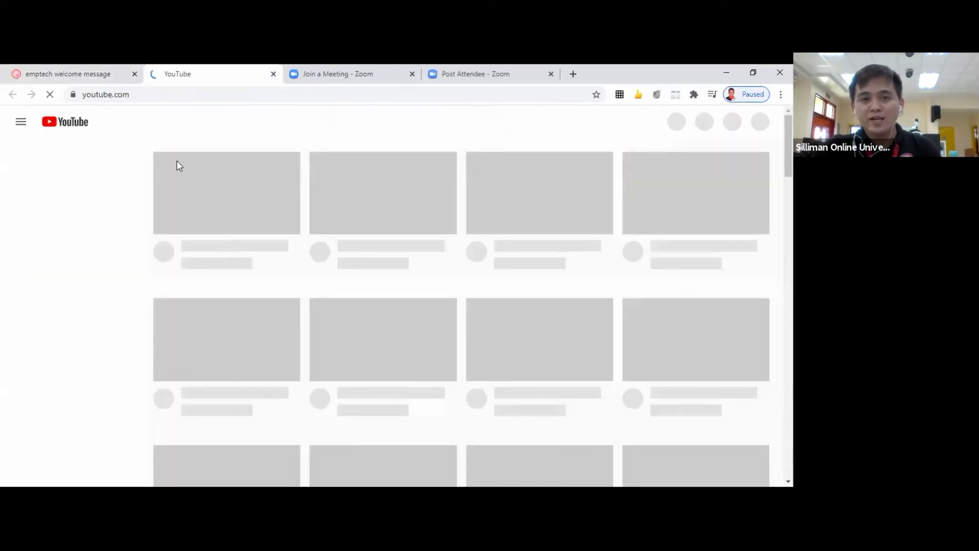
{"action": "left_click", "coordinate": [70, 72]}
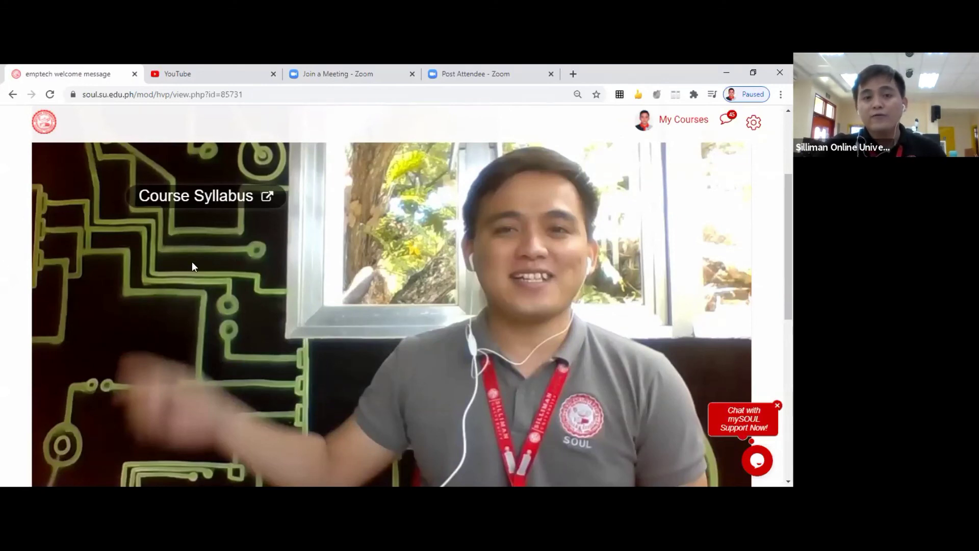
- Examine the video frame paused at 0:45, including the Course Syllabus link and the playback timeline with its interaction markers
{"action": "scroll", "coordinate": [214, 261], "scroll_direction": "down", "scroll_amount": 2}
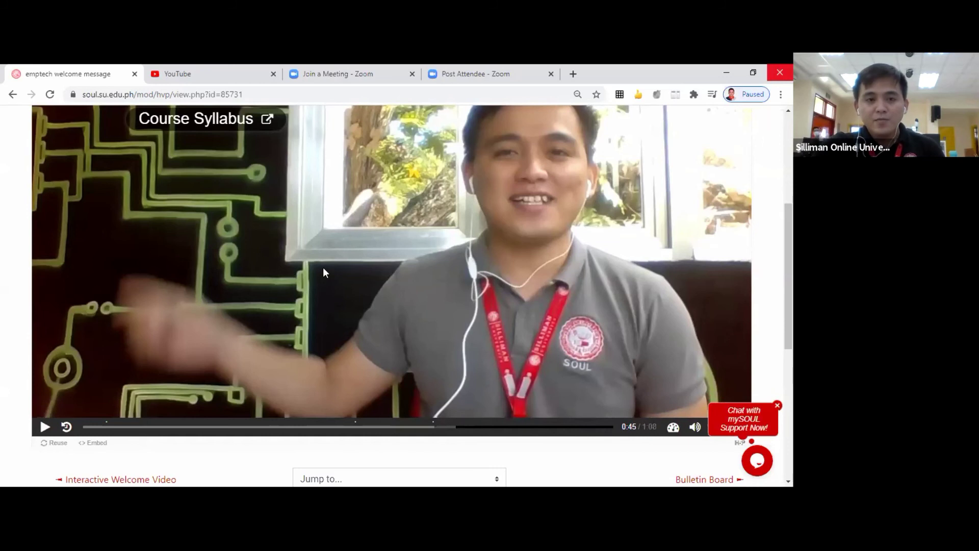
{"action": "scroll", "coordinate": [320, 267], "scroll_direction": "down", "scroll_amount": 1}
{"action": "scroll", "coordinate": [301, 268], "scroll_direction": "up", "scroll_amount": 1}
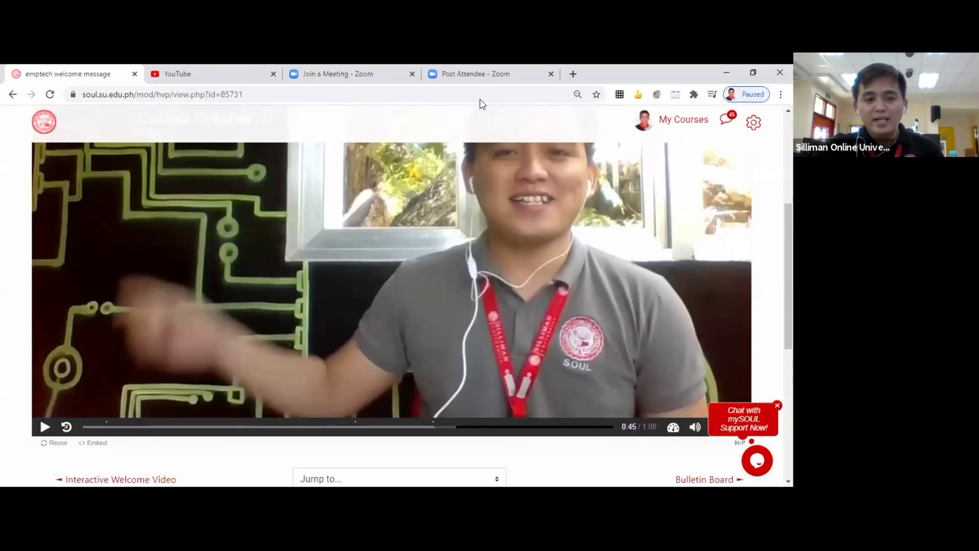
{"action": "scroll", "coordinate": [255, 275], "scroll_direction": "up", "scroll_amount": 3}
{"action": "scroll", "coordinate": [255, 276], "scroll_direction": "down", "scroll_amount": 1}
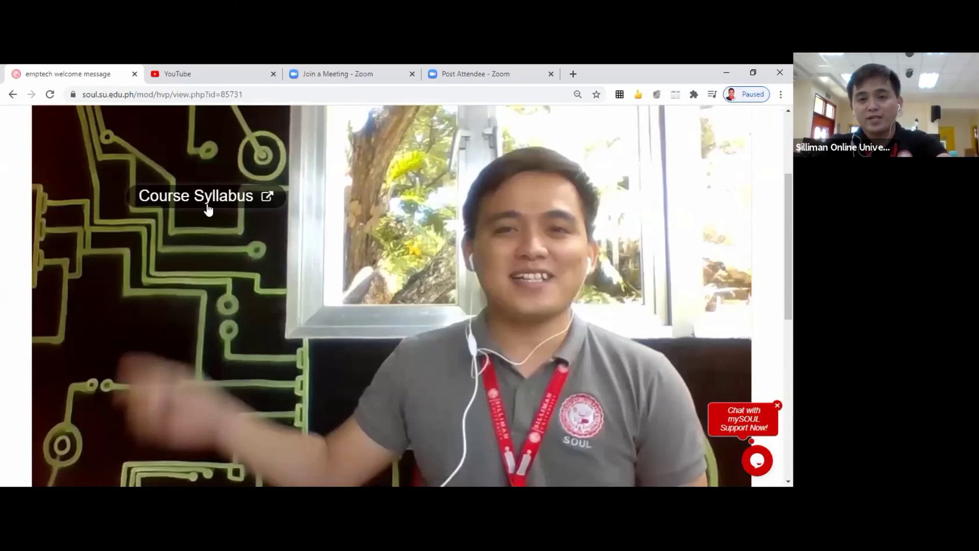
{"action": "scroll", "coordinate": [265, 264], "scroll_direction": "down", "scroll_amount": 3}
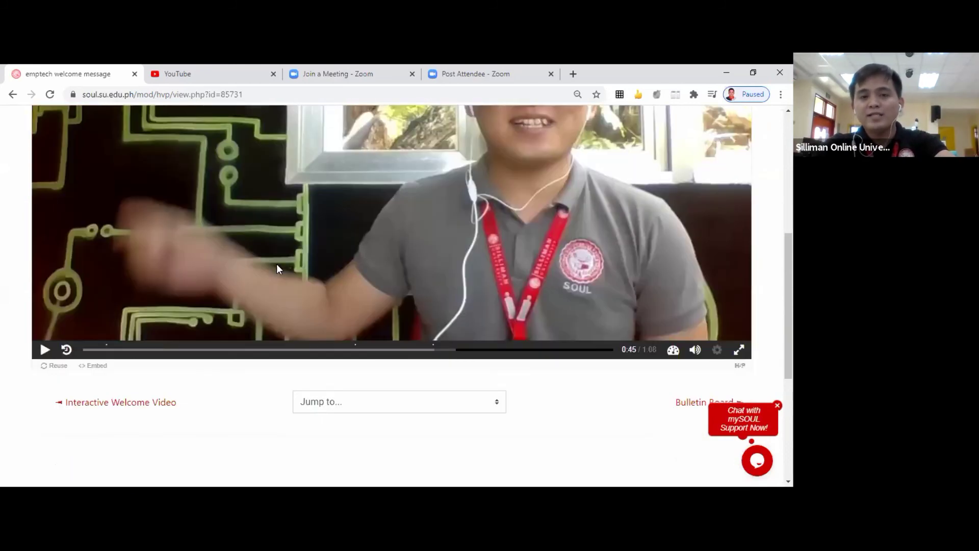
{"action": "scroll", "coordinate": [276, 264], "scroll_direction": "up", "scroll_amount": 5}
{"action": "scroll", "coordinate": [289, 240], "scroll_direction": "down", "scroll_amount": 1}
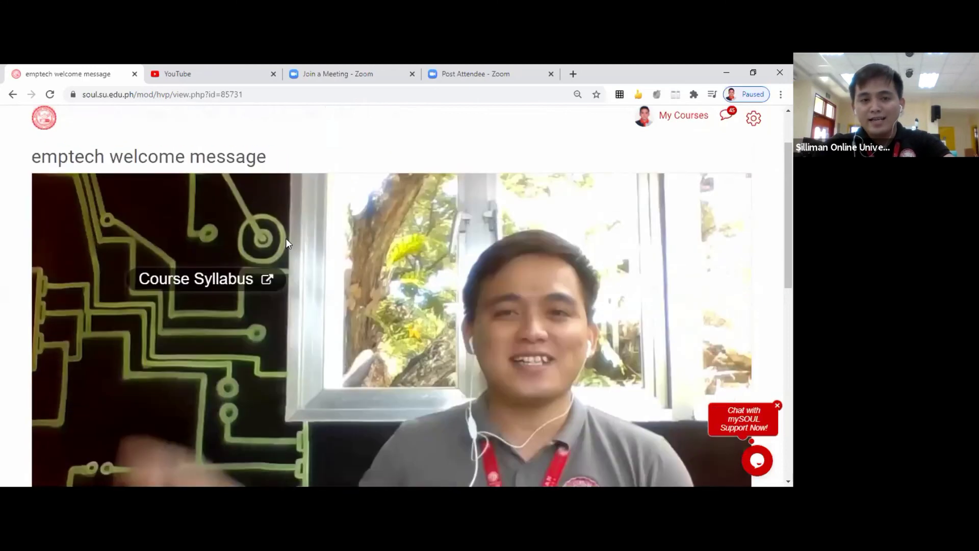
{"action": "scroll", "coordinate": [286, 238], "scroll_direction": "down", "scroll_amount": 2}
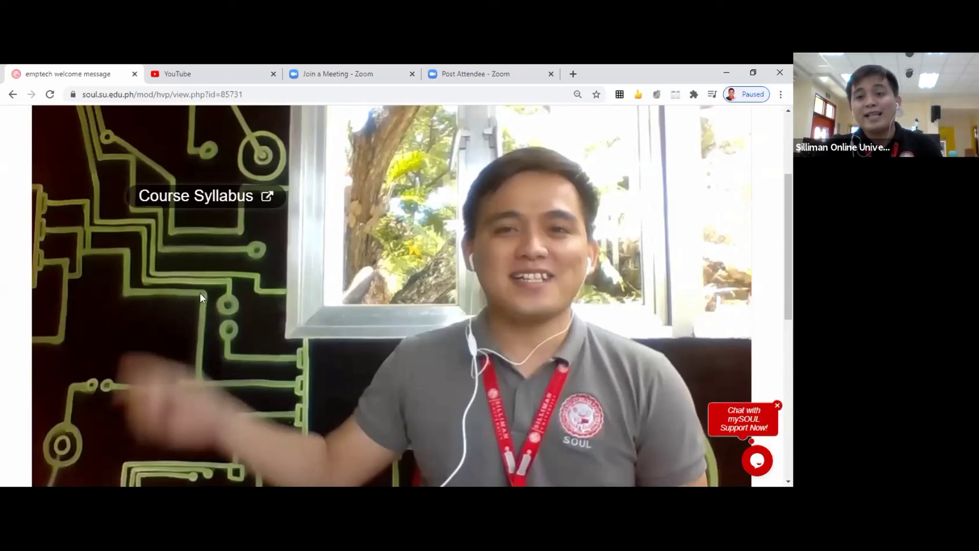
{"action": "scroll", "coordinate": [285, 283], "scroll_direction": "down", "scroll_amount": 3}
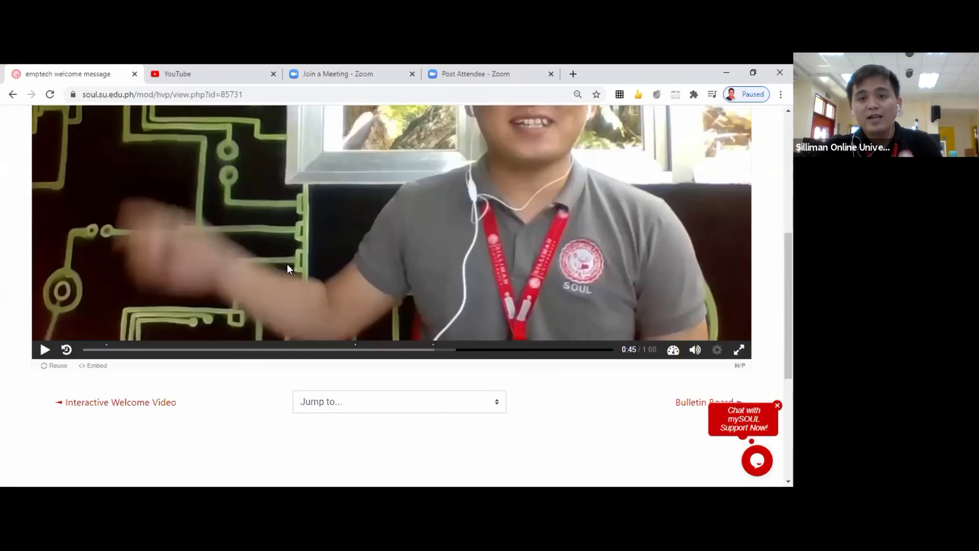
{"action": "scroll", "coordinate": [314, 256], "scroll_direction": "up", "scroll_amount": 3}
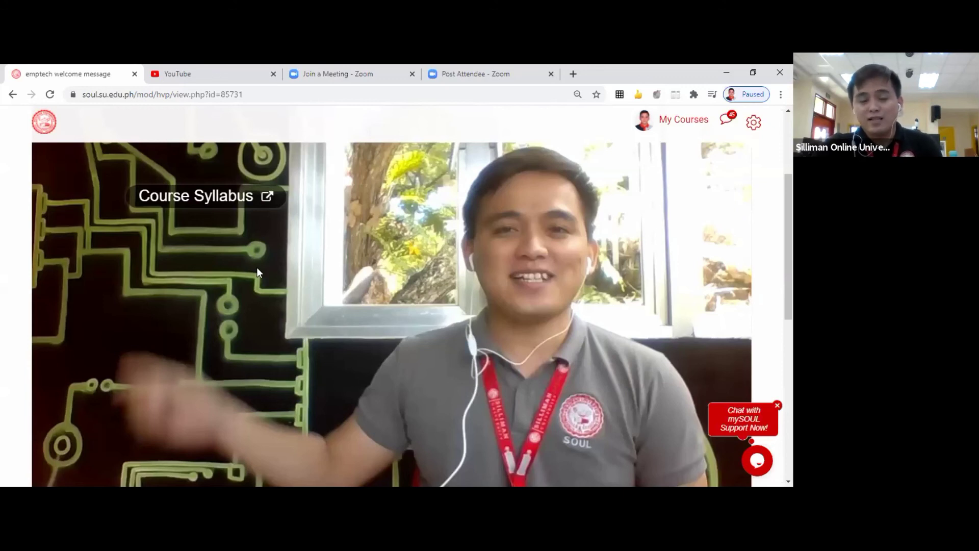
- Open the Embed options of the interactive welcome video
{"action": "scroll", "coordinate": [264, 277], "scroll_direction": "down", "scroll_amount": 2}
{"action": "scroll", "coordinate": [278, 264], "scroll_direction": "down", "scroll_amount": 2}
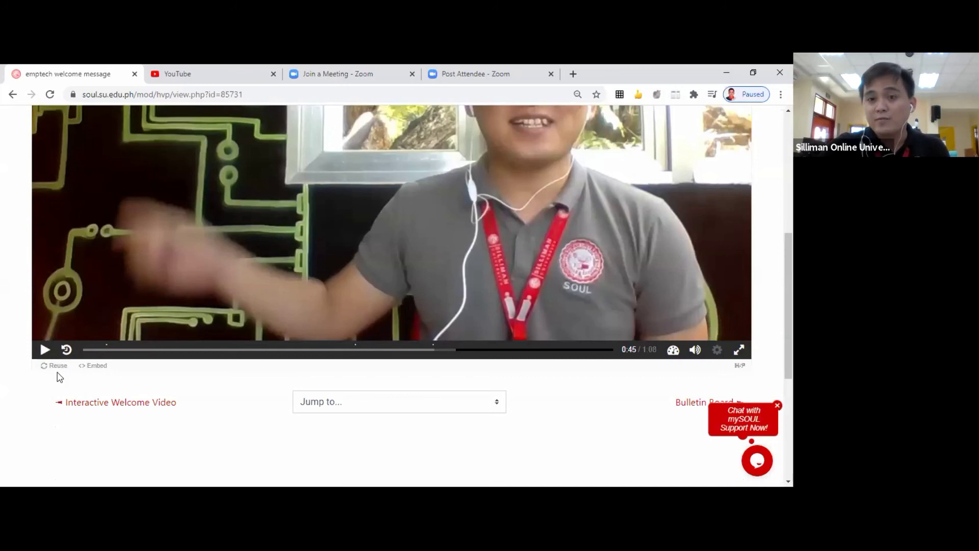
{"action": "left_click", "coordinate": [91, 366]}
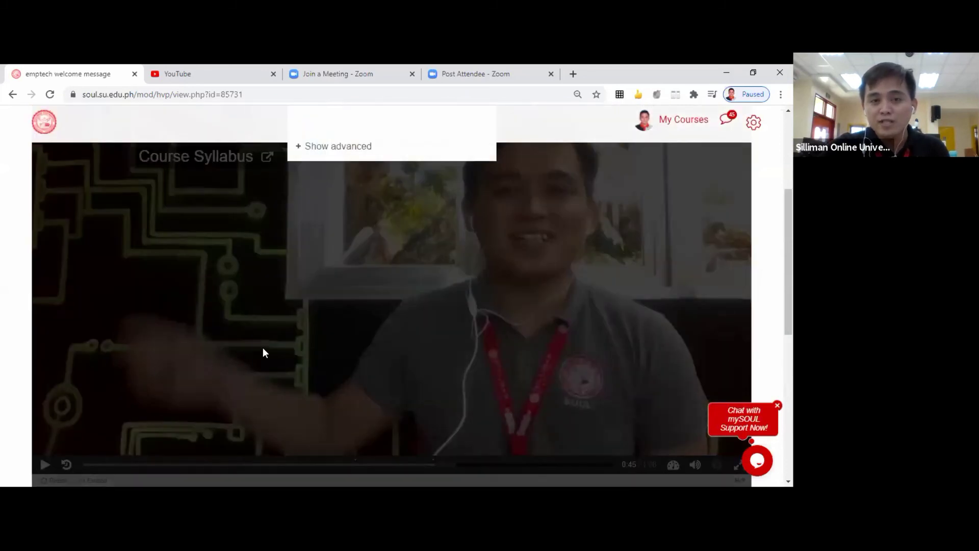
- Copy the iframe embed code of the welcome video and close the Embed dialog
{"action": "scroll", "coordinate": [262, 348], "scroll_direction": "up", "scroll_amount": 2}
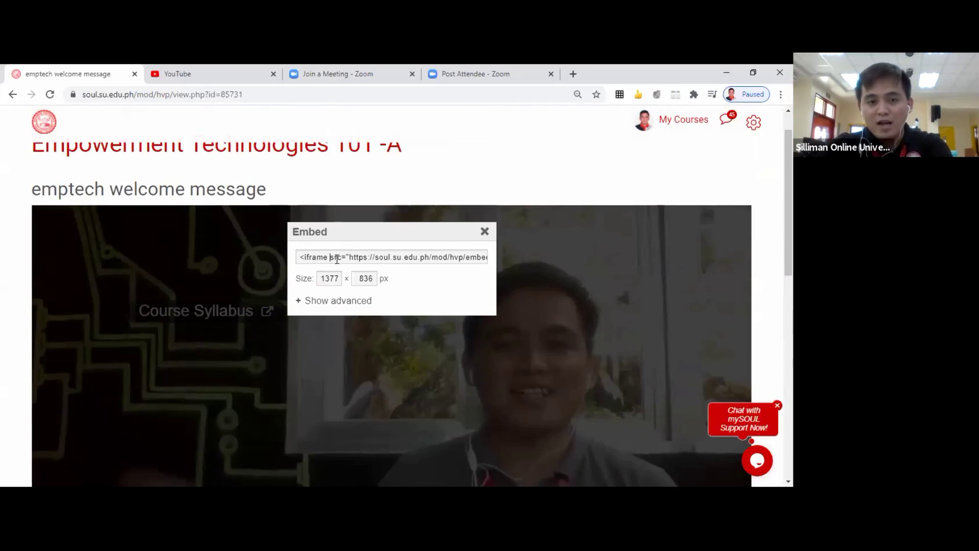
{"action": "left_click", "coordinate": [337, 258]}
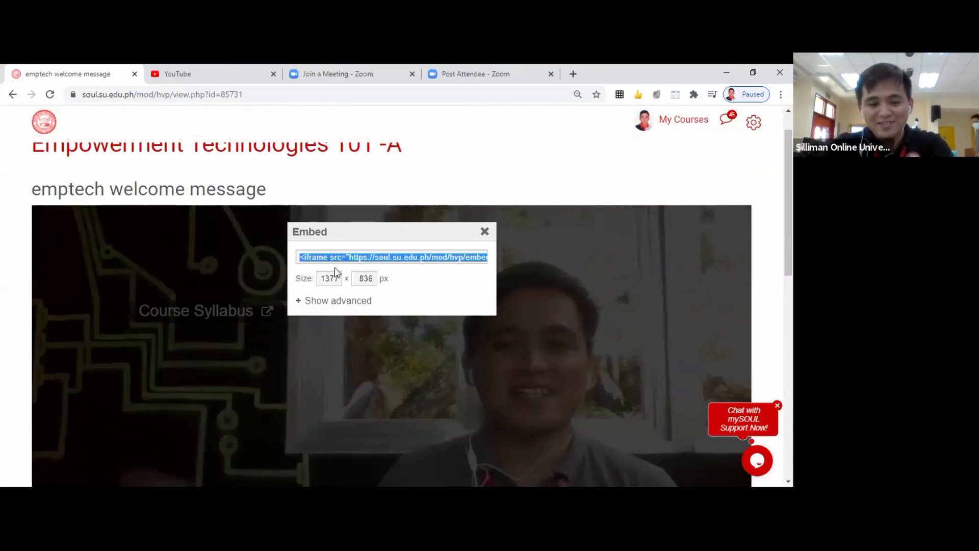
{"action": "left_click", "coordinate": [485, 231]}
- Return from the emptech welcome message page to the Introduction section of Empowerment Technologies 101 -A
{"action": "scroll", "coordinate": [275, 278], "scroll_direction": "down", "scroll_amount": 6}
{"action": "scroll", "coordinate": [274, 276], "scroll_direction": "up", "scroll_amount": 6}
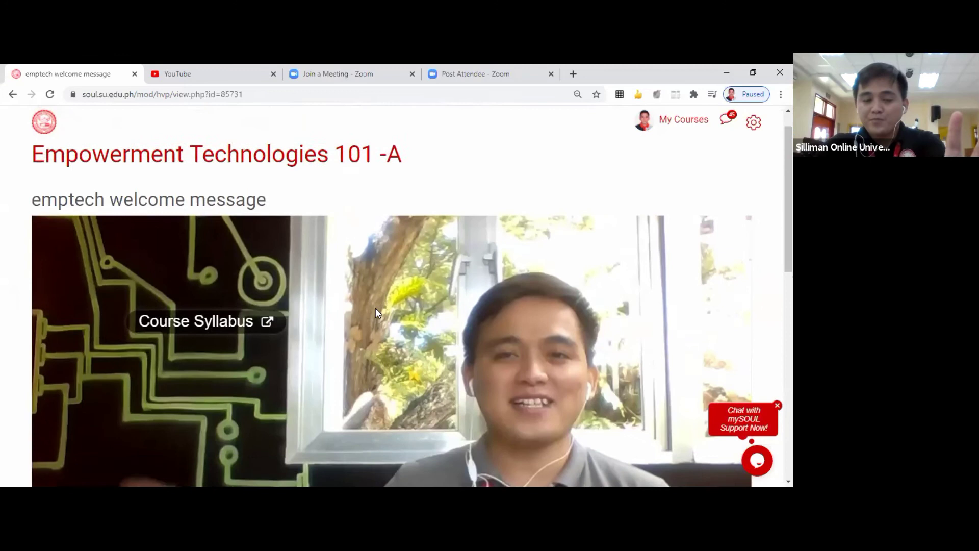
{"action": "scroll", "coordinate": [375, 308], "scroll_direction": "down", "scroll_amount": 4}
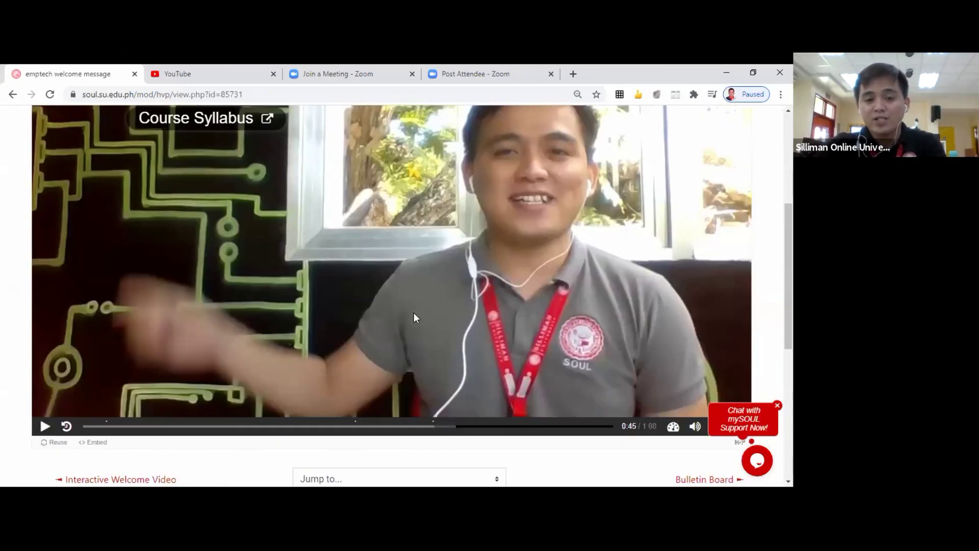
{"action": "scroll", "coordinate": [403, 313], "scroll_direction": "down", "scroll_amount": 3}
{"action": "scroll", "coordinate": [390, 312], "scroll_direction": "up", "scroll_amount": 8}
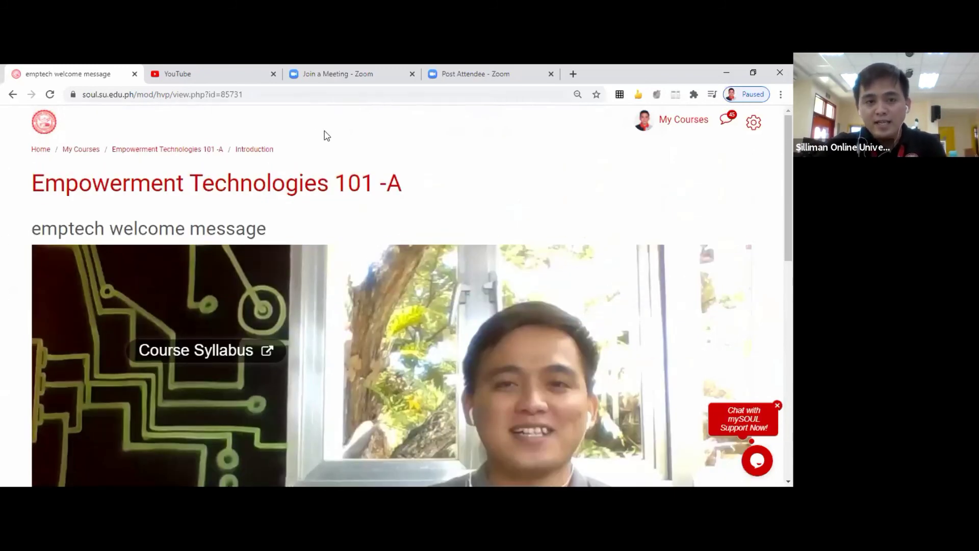
{"action": "left_click", "coordinate": [252, 152]}
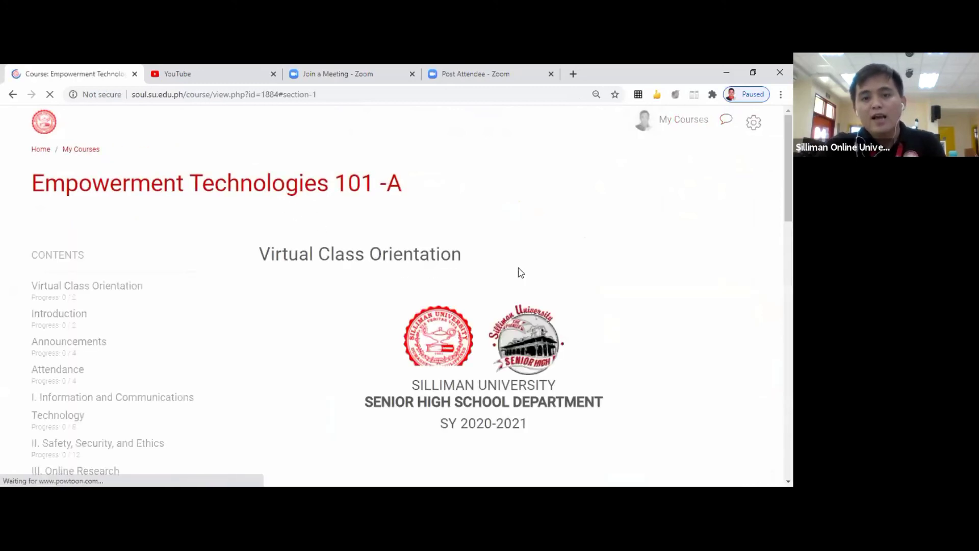
- Add a new Label resource to the Introduction section
{"action": "scroll", "coordinate": [408, 239], "scroll_direction": "down", "scroll_amount": 15}
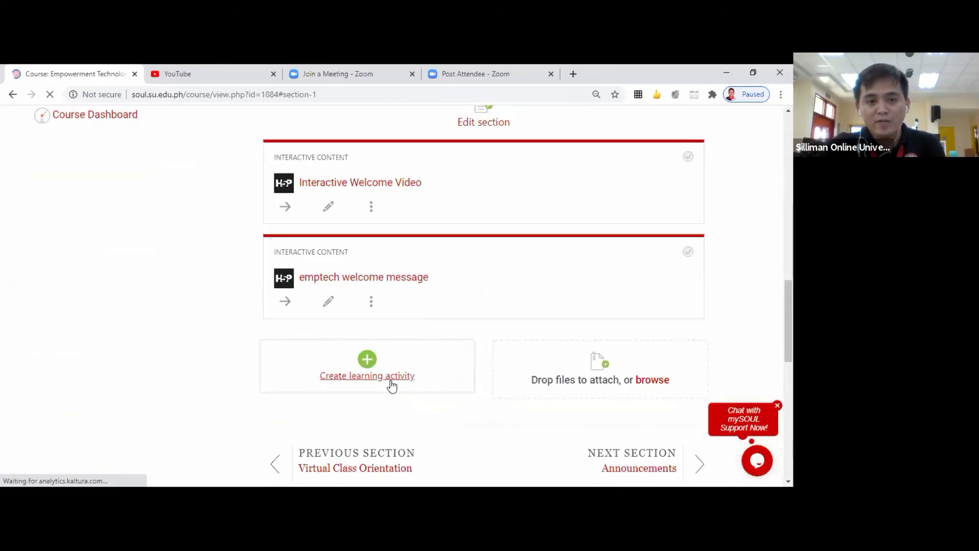
{"action": "left_click", "coordinate": [366, 361]}
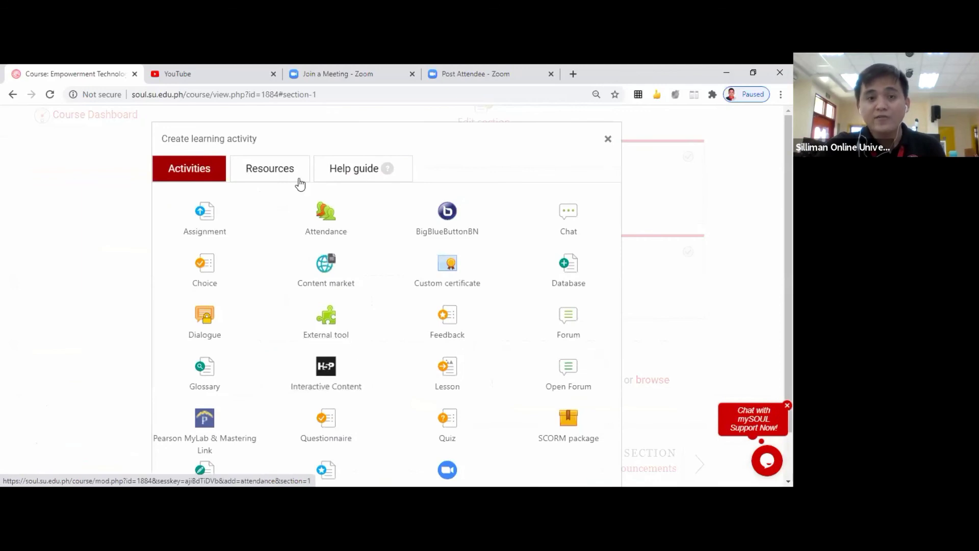
{"action": "left_click", "coordinate": [269, 175]}
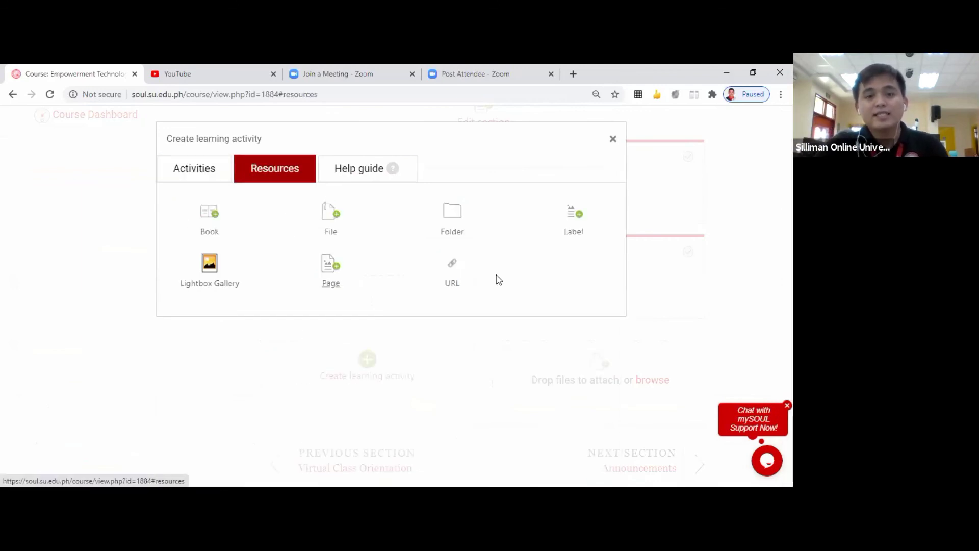
{"action": "left_click", "coordinate": [575, 223]}
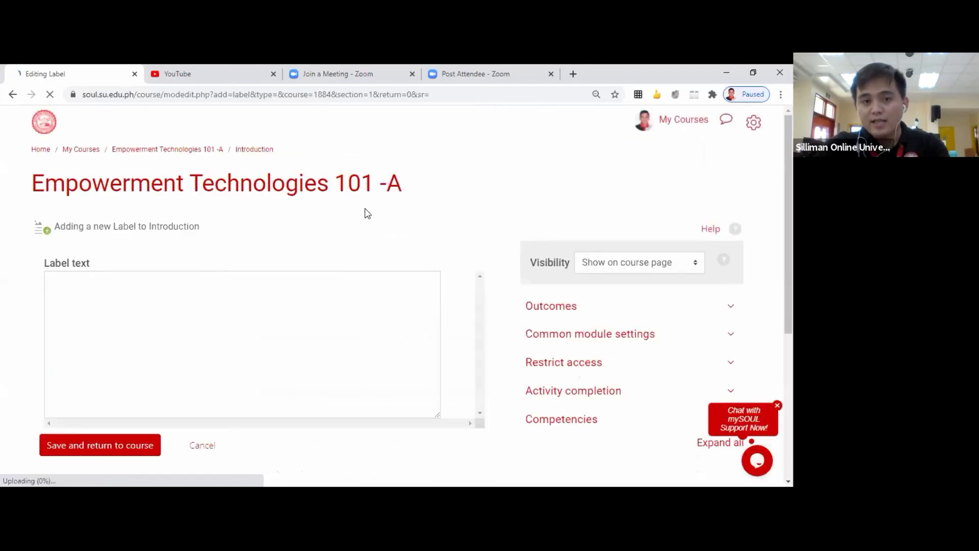
{"action": "scroll", "coordinate": [330, 244], "scroll_direction": "down", "scroll_amount": 2}
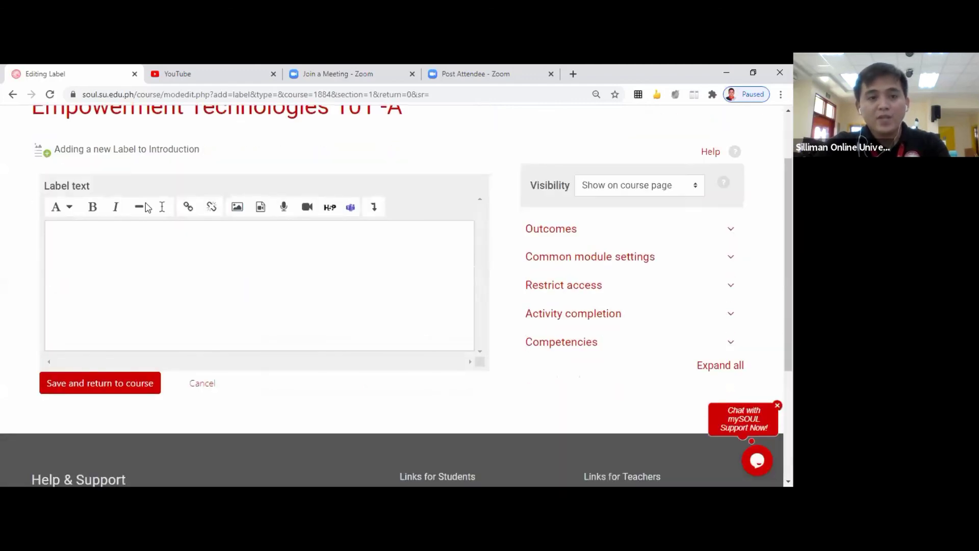
- Paste the copied embed code into the HTML source of the label text, then save and return to the course
{"action": "left_click", "coordinate": [88, 240]}
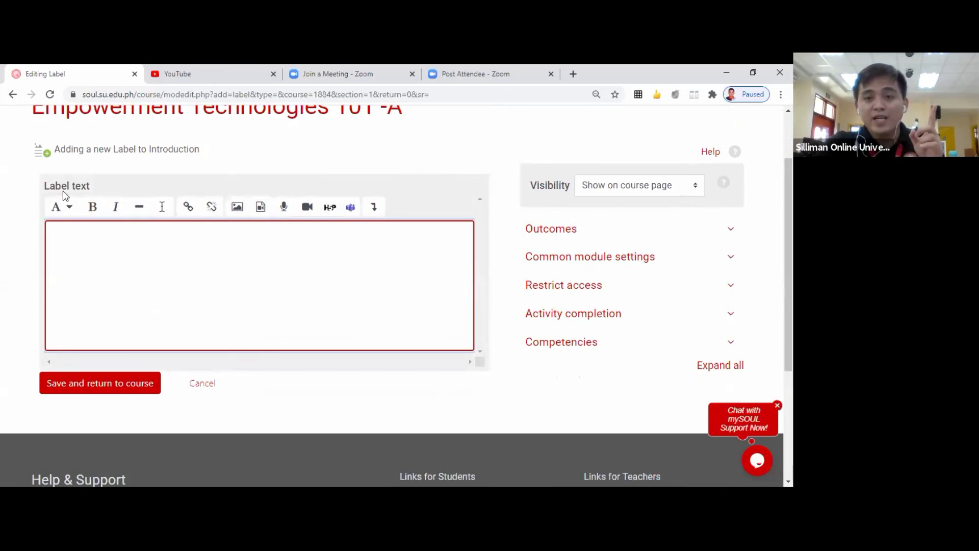
{"action": "left_click", "coordinate": [375, 209]}
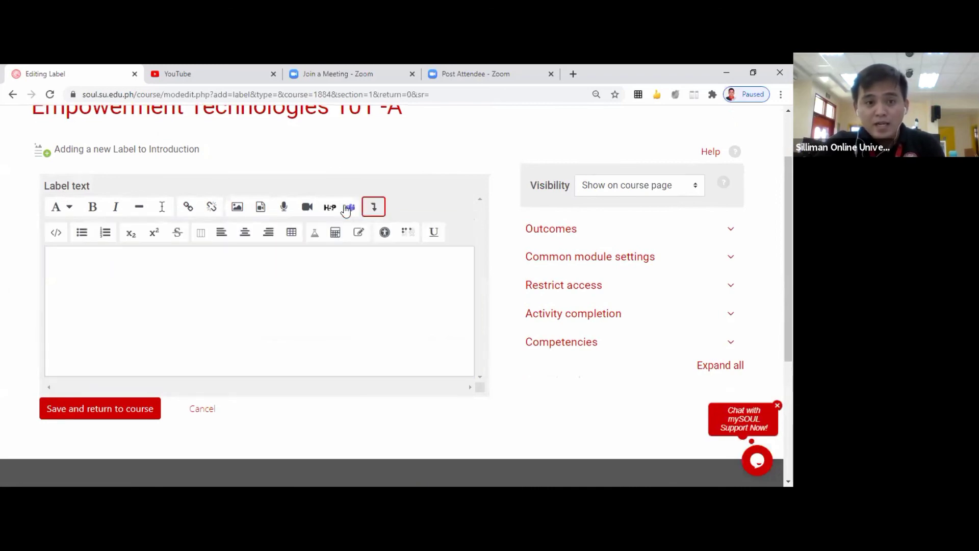
{"action": "left_click", "coordinate": [55, 234]}
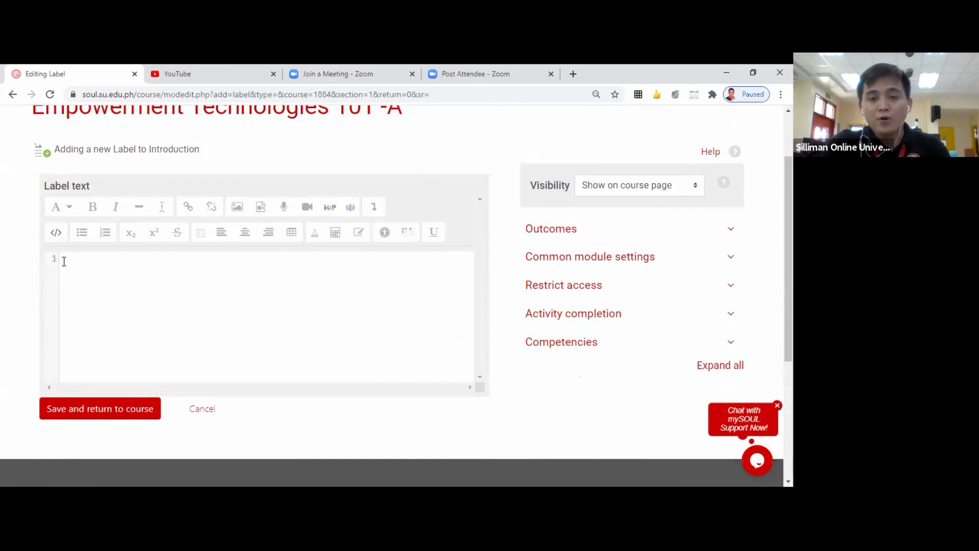
{"action": "right_click", "coordinate": [65, 261]}
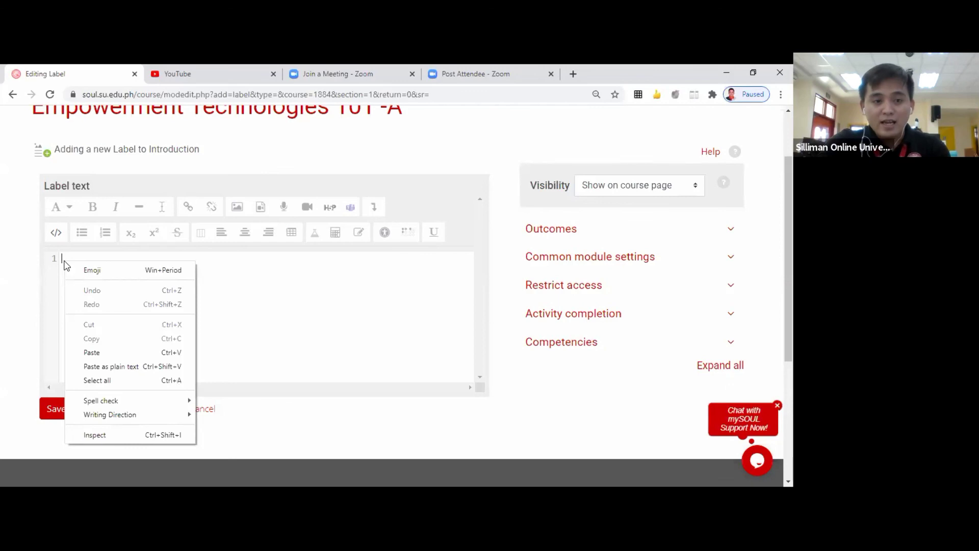
{"action": "left_click", "coordinate": [92, 353]}
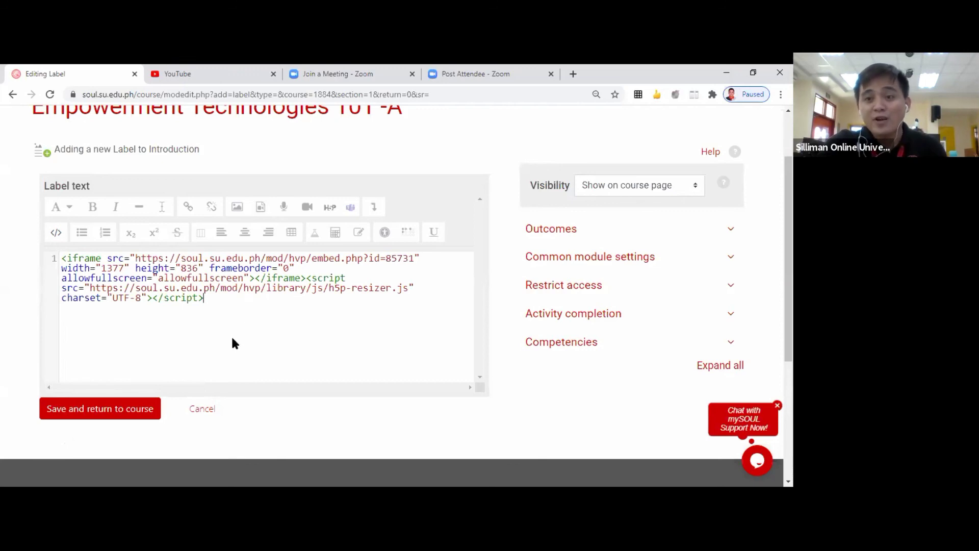
{"action": "left_click", "coordinate": [95, 414]}
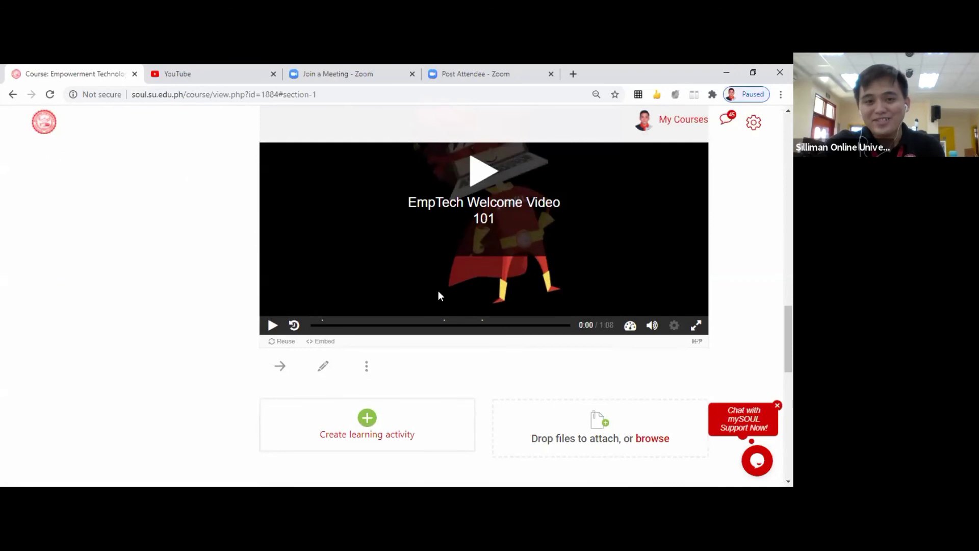
- Move the label with the embedded video above the Interactive Welcome Video activity in the Introduction section
{"action": "left_click", "coordinate": [280, 367]}
{"action": "scroll", "coordinate": [304, 347], "scroll_direction": "up", "scroll_amount": 10}
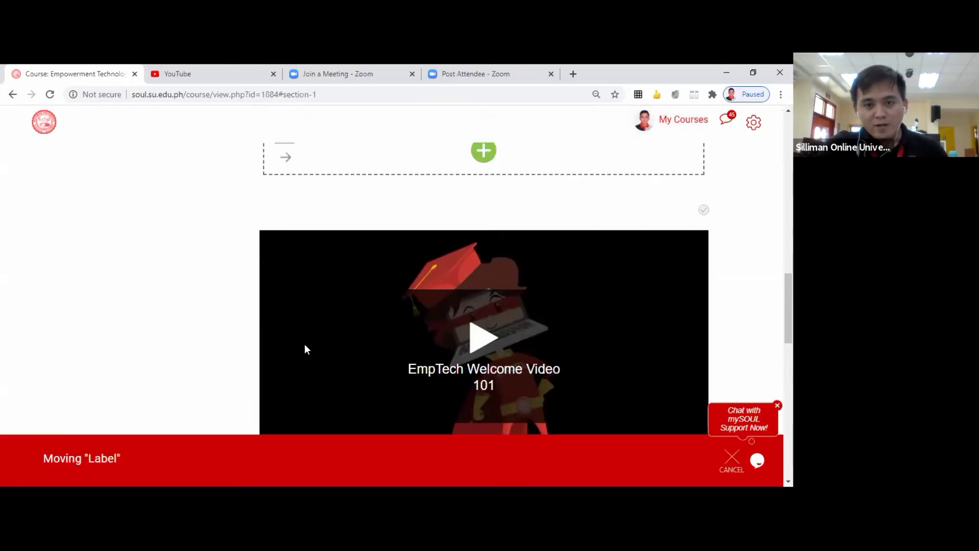
{"action": "scroll", "coordinate": [306, 349], "scroll_direction": "up", "scroll_amount": 2}
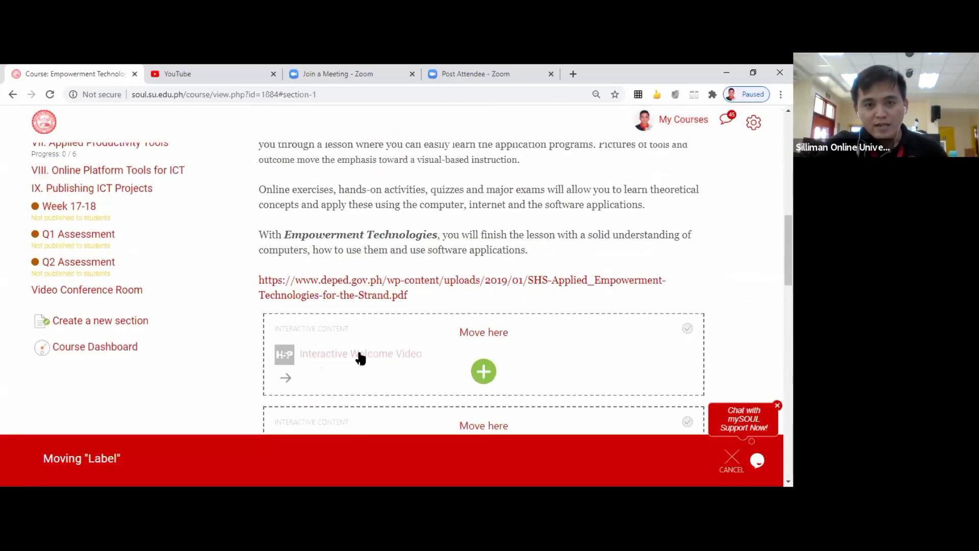
{"action": "left_click", "coordinate": [470, 334]}
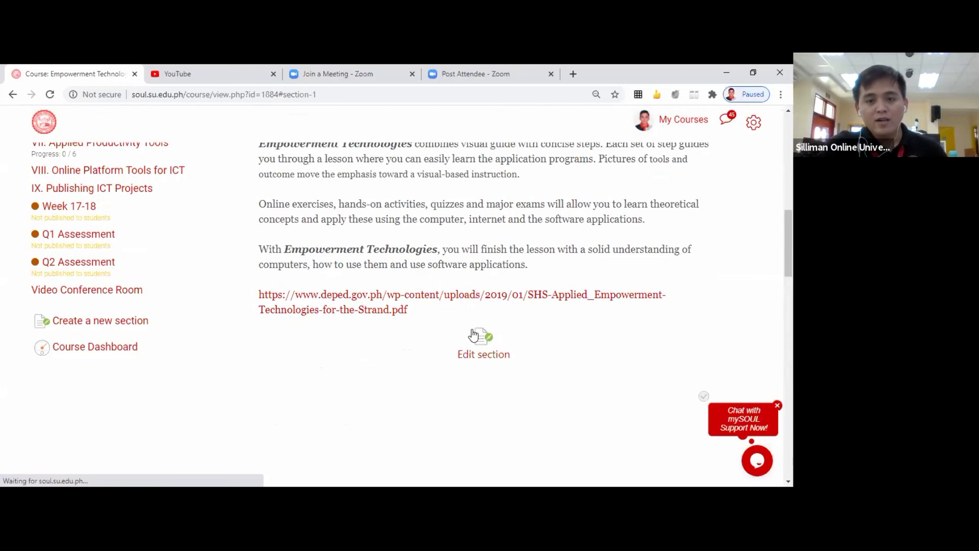
{"action": "scroll", "coordinate": [372, 356], "scroll_direction": "down", "scroll_amount": 6}
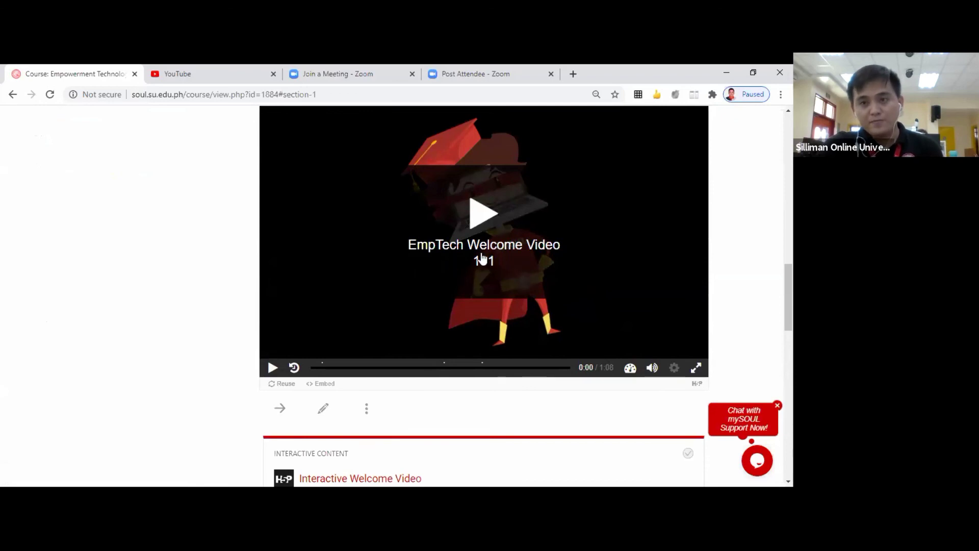
{"action": "scroll", "coordinate": [322, 403], "scroll_direction": "down", "scroll_amount": 5}
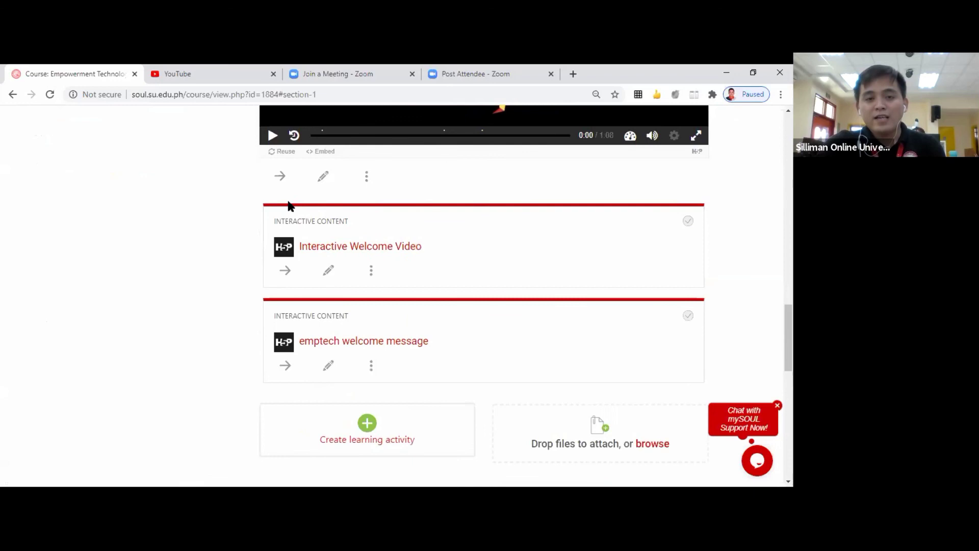
- Reopen the emptech welcome message activity and download its content for reuse as an .h5p file
{"action": "scroll", "coordinate": [337, 290], "scroll_direction": "down", "scroll_amount": 2}
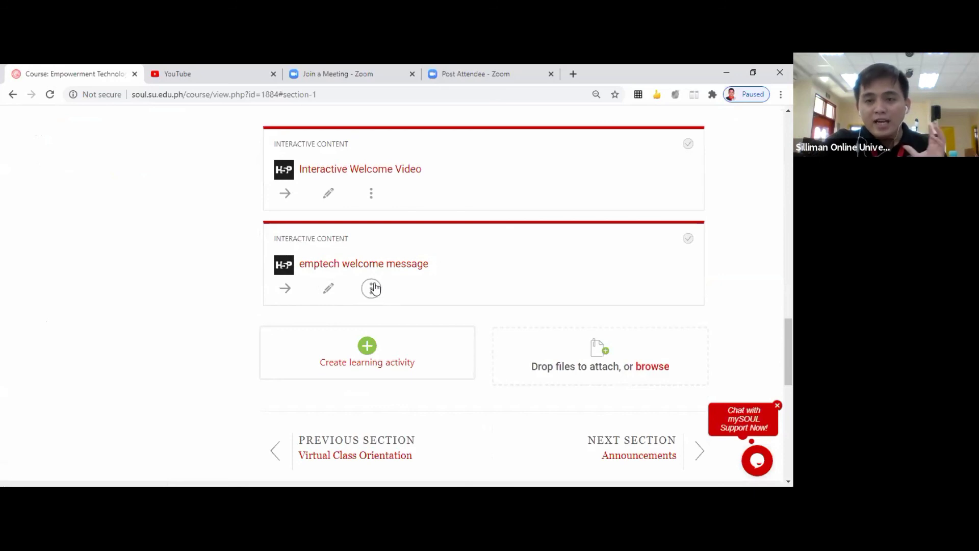
{"action": "left_click", "coordinate": [355, 266]}
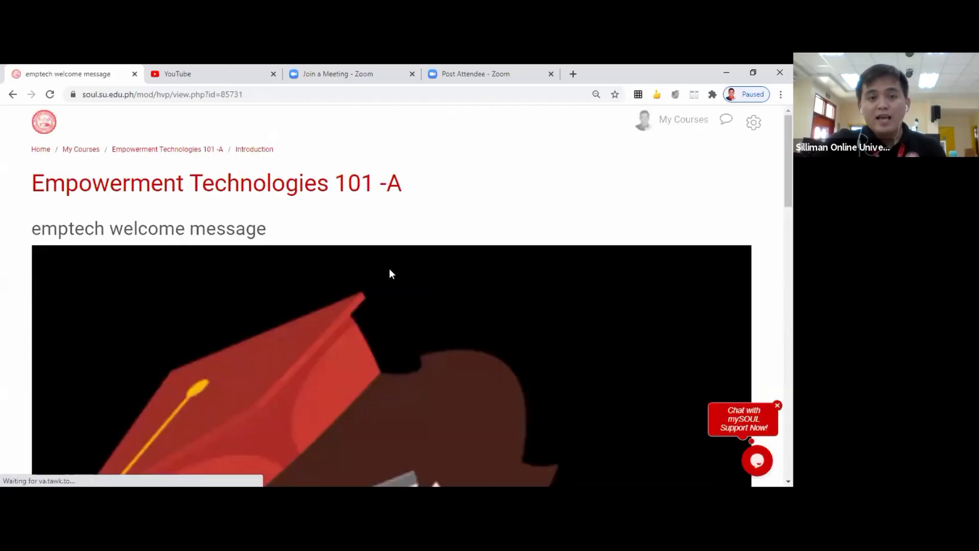
{"action": "scroll", "coordinate": [383, 261], "scroll_direction": "down", "scroll_amount": 9}
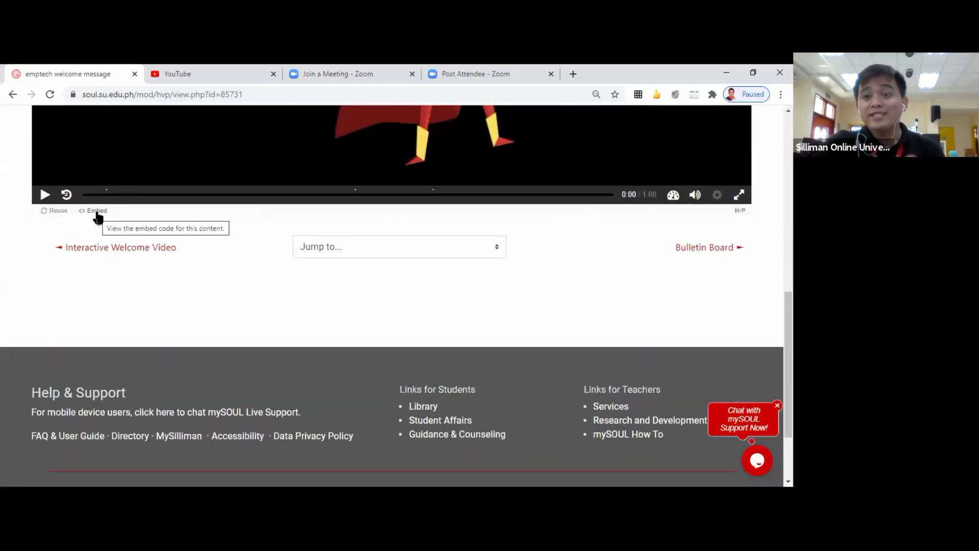
{"action": "left_click", "coordinate": [46, 211]}
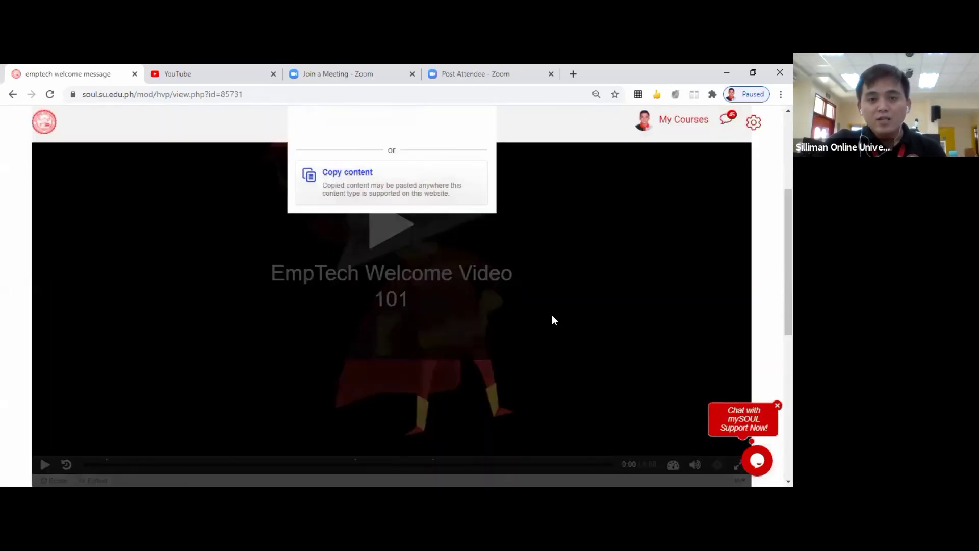
{"action": "scroll", "coordinate": [555, 320], "scroll_direction": "up", "scroll_amount": 2}
{"action": "scroll", "coordinate": [551, 352], "scroll_direction": "up", "scroll_amount": 2}
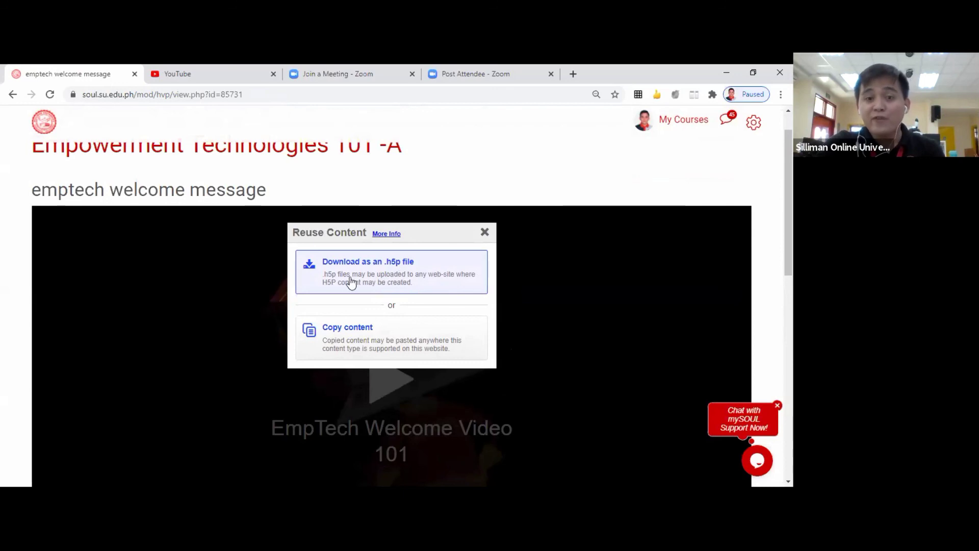
{"action": "left_click", "coordinate": [394, 276]}
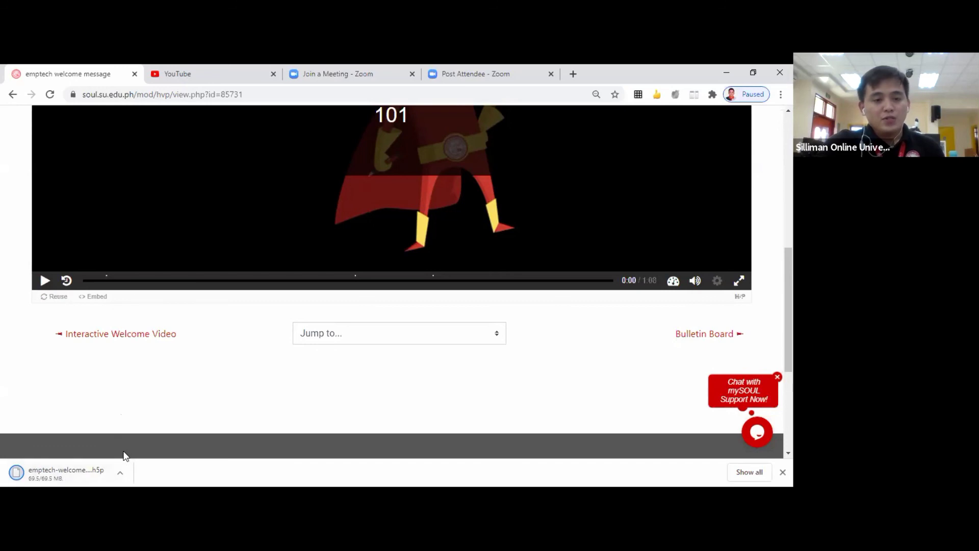
- Go back to the course's Introduction section and start another new Label resource
{"action": "key", "text": "alt+Left"}
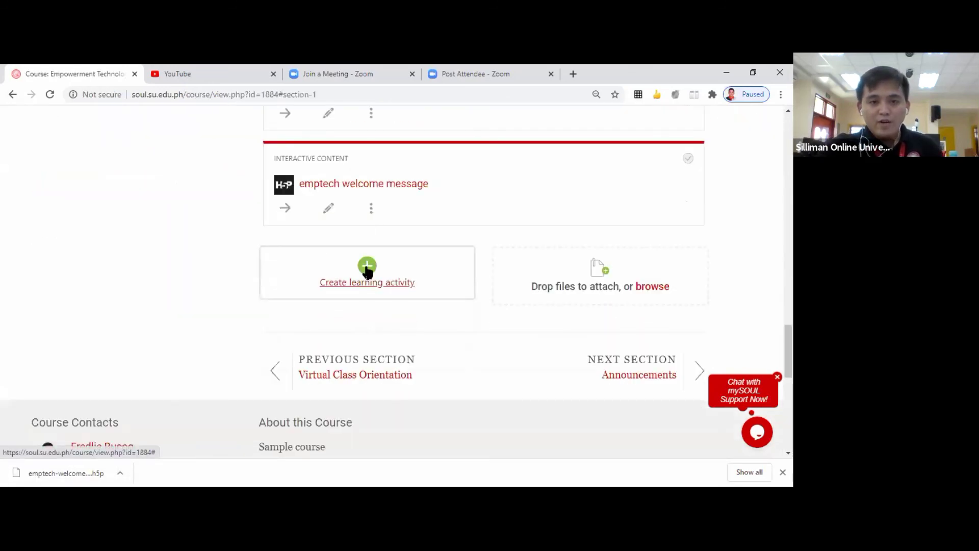
{"action": "left_click", "coordinate": [368, 268]}
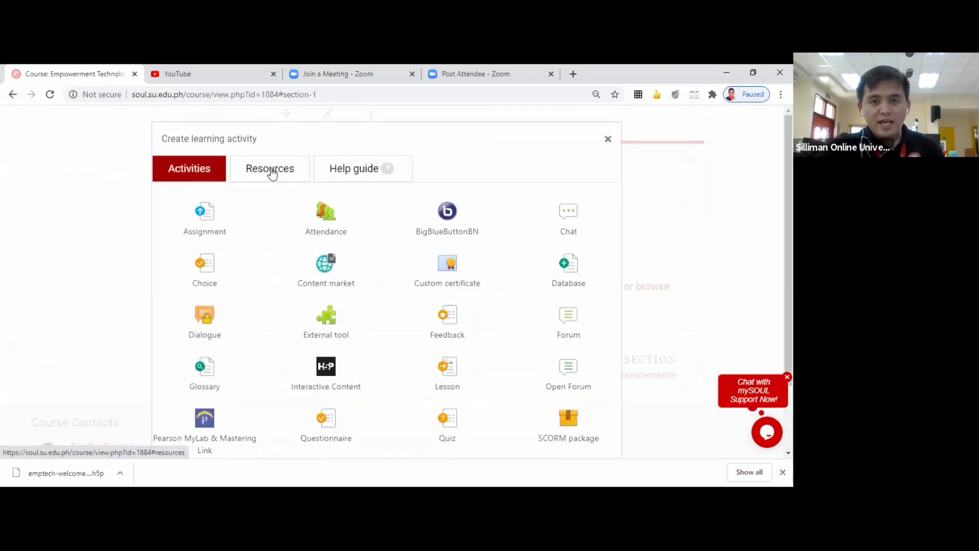
{"action": "left_click", "coordinate": [271, 172]}
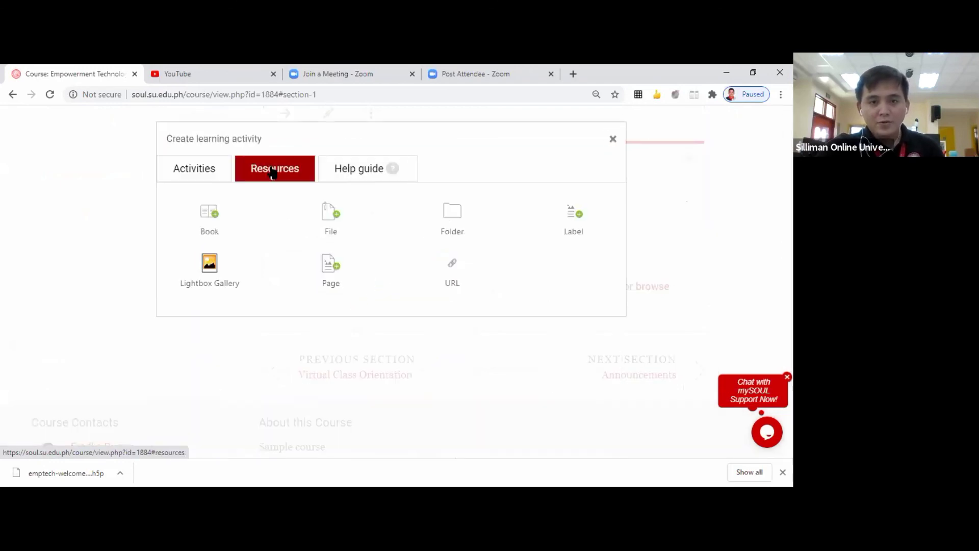
{"action": "left_click", "coordinate": [574, 222]}
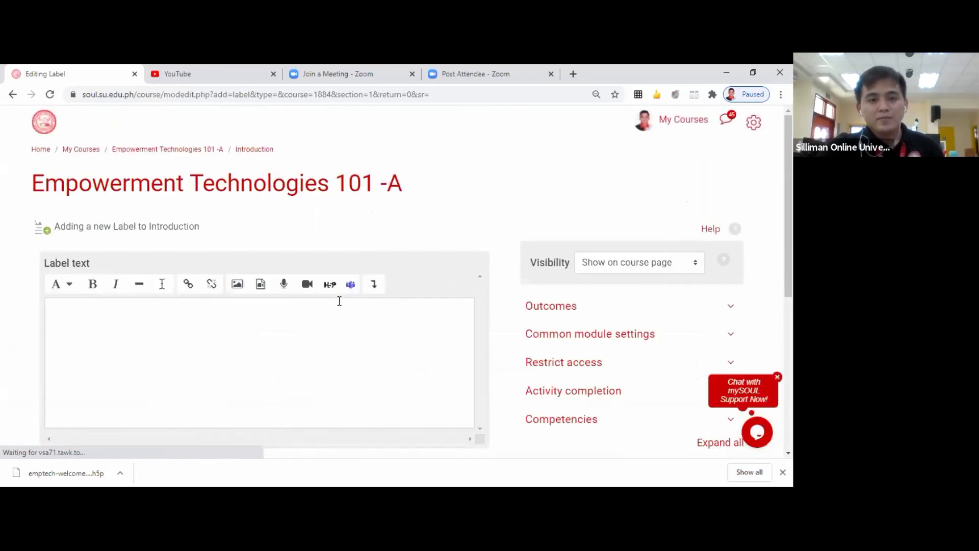
- Start inserting H5P content into the label text and browse the repositories for a file upload
{"action": "scroll", "coordinate": [339, 302], "scroll_direction": "down", "scroll_amount": 3}
{"action": "scroll", "coordinate": [301, 304], "scroll_direction": "up", "scroll_amount": 2}
{"action": "scroll", "coordinate": [313, 302], "scroll_direction": "up", "scroll_amount": 1}
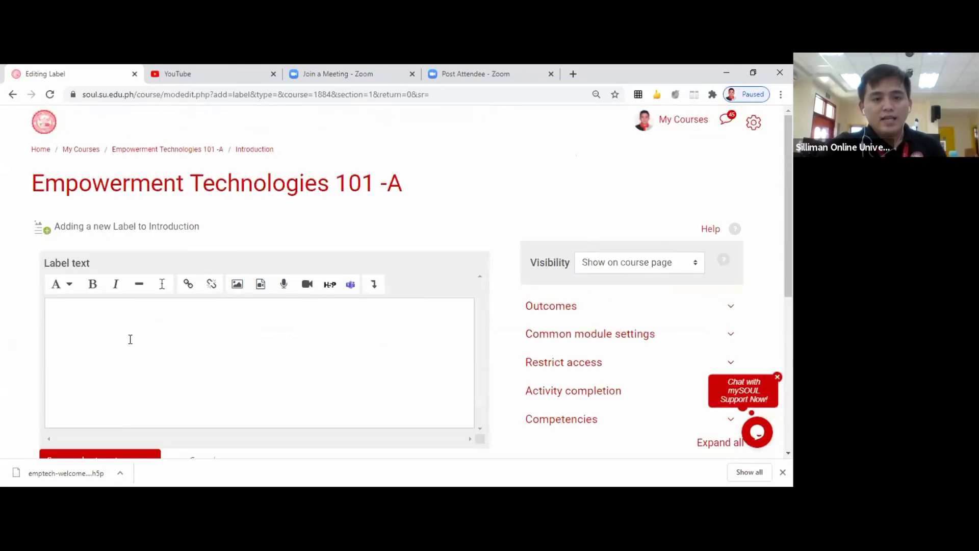
{"action": "scroll", "coordinate": [372, 303], "scroll_direction": "down", "scroll_amount": 2}
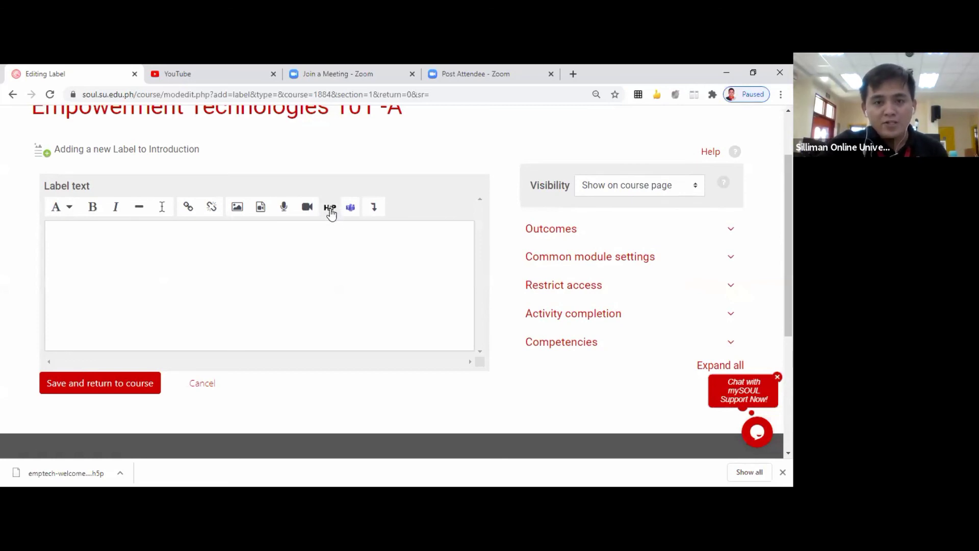
{"action": "left_click", "coordinate": [329, 208]}
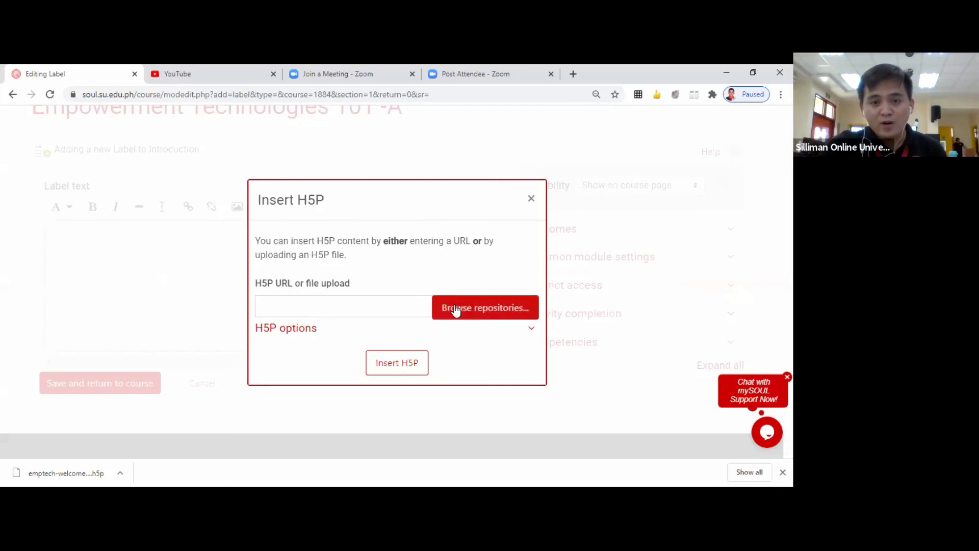
{"action": "left_click", "coordinate": [457, 315]}
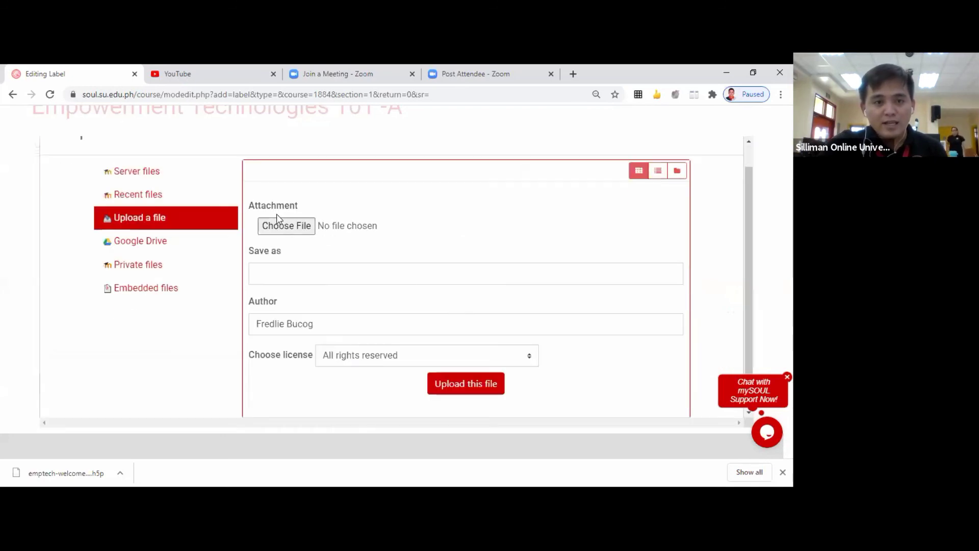
- Upload emptech-welcome-message-1175.h5p from the interactive video folder on the Desktop as the H5P source
{"action": "left_click", "coordinate": [283, 227]}
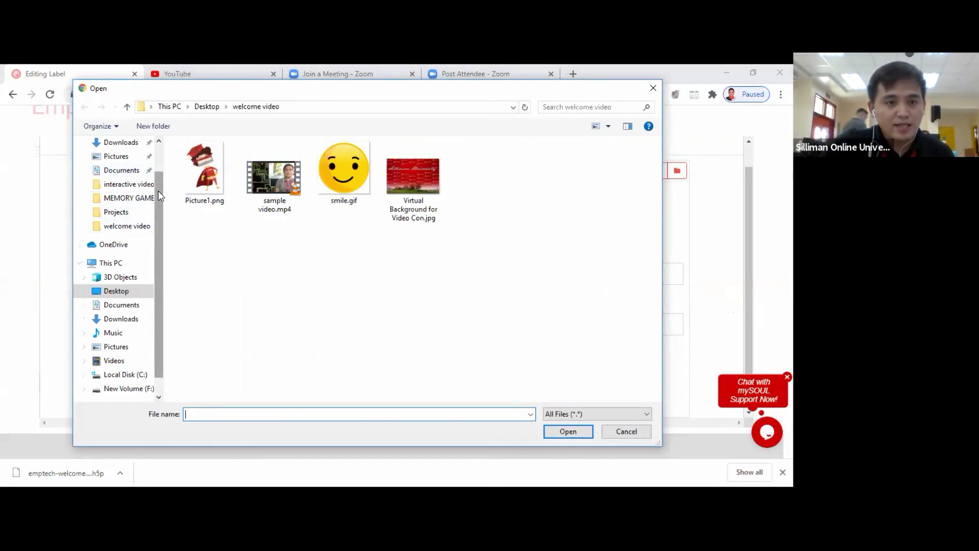
{"action": "left_click", "coordinate": [119, 291]}
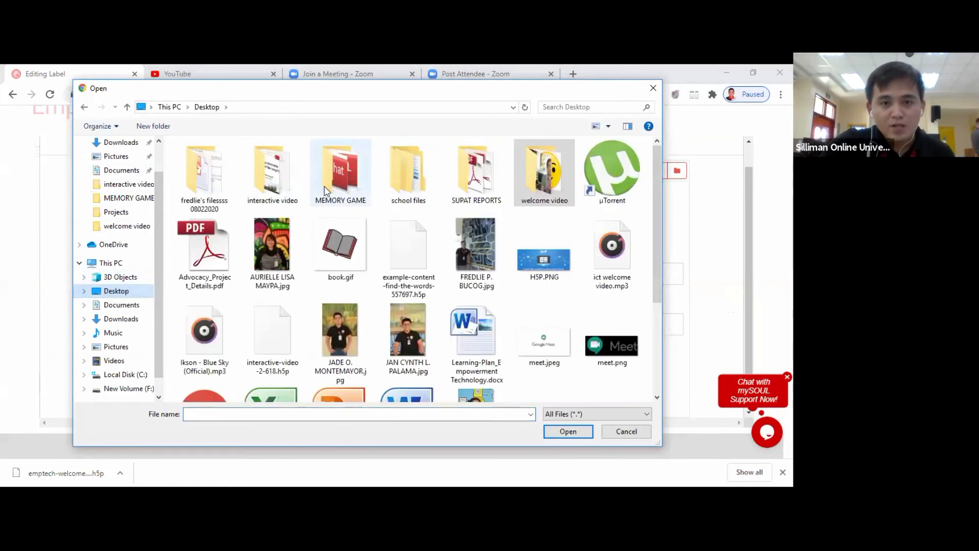
{"action": "double_click", "coordinate": [276, 181]}
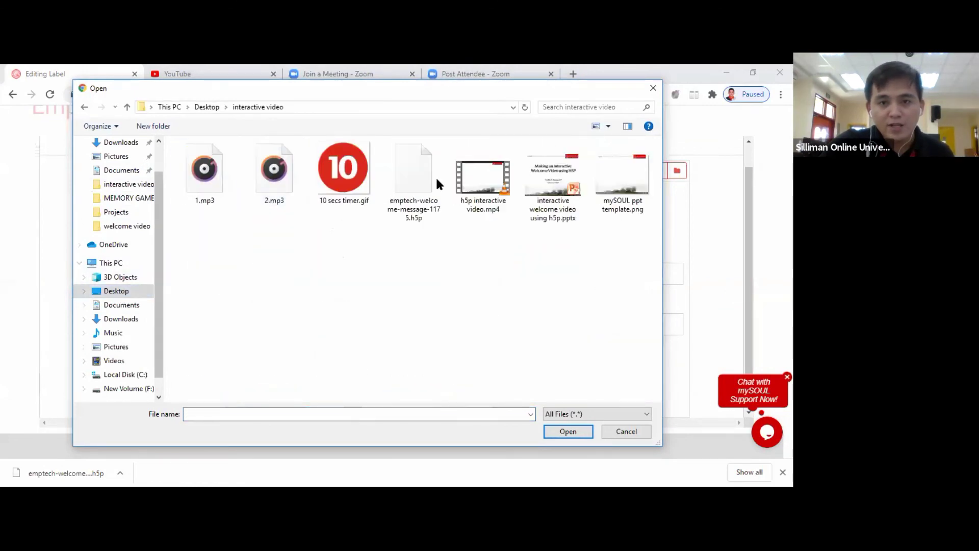
{"action": "left_click", "coordinate": [415, 219]}
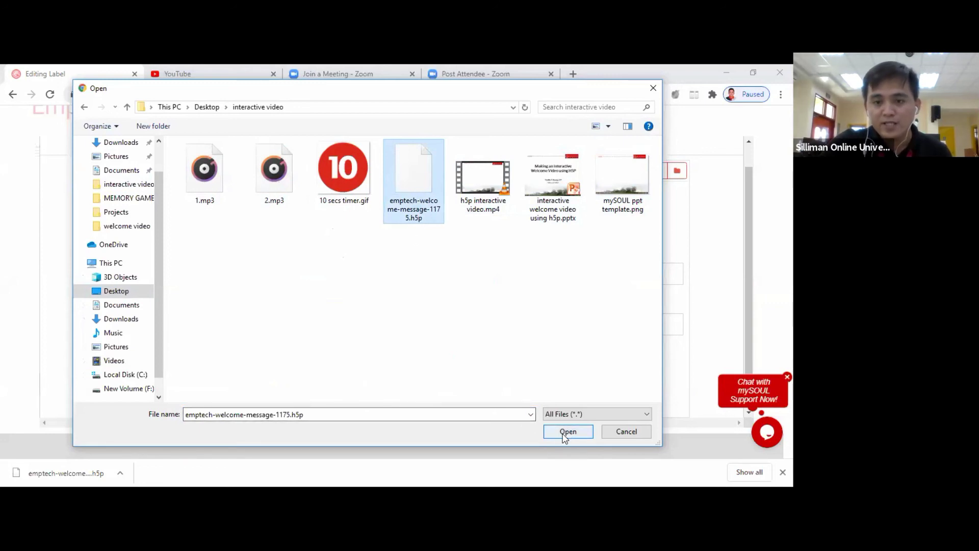
{"action": "left_click", "coordinate": [564, 432]}
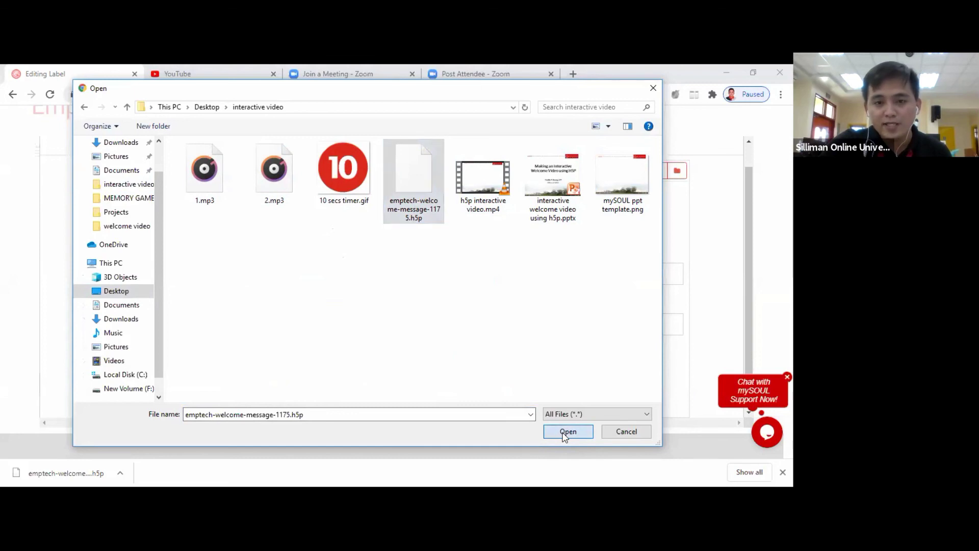
{"action": "left_click", "coordinate": [451, 383]}
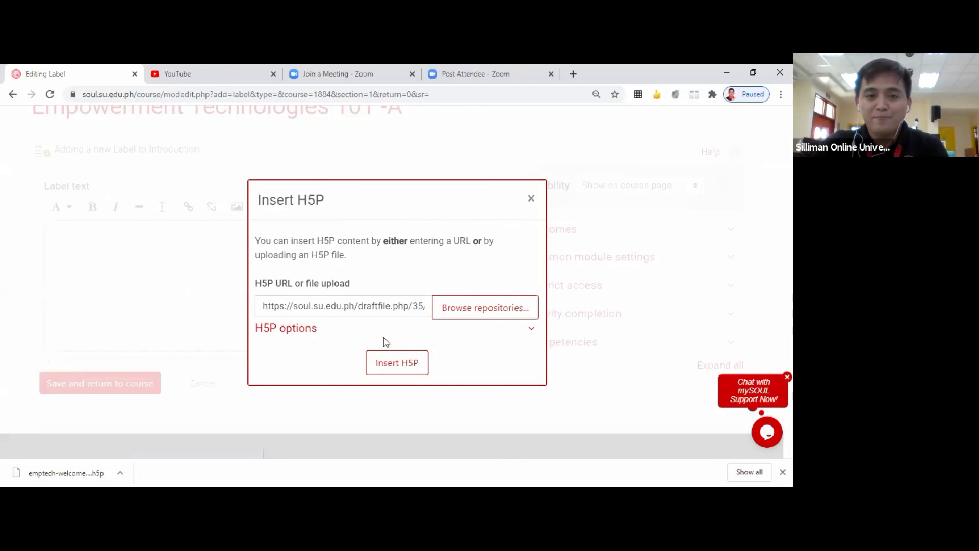
- Insert the uploaded H5P content into the label text, then save and return to the course
{"action": "left_click", "coordinate": [404, 366]}
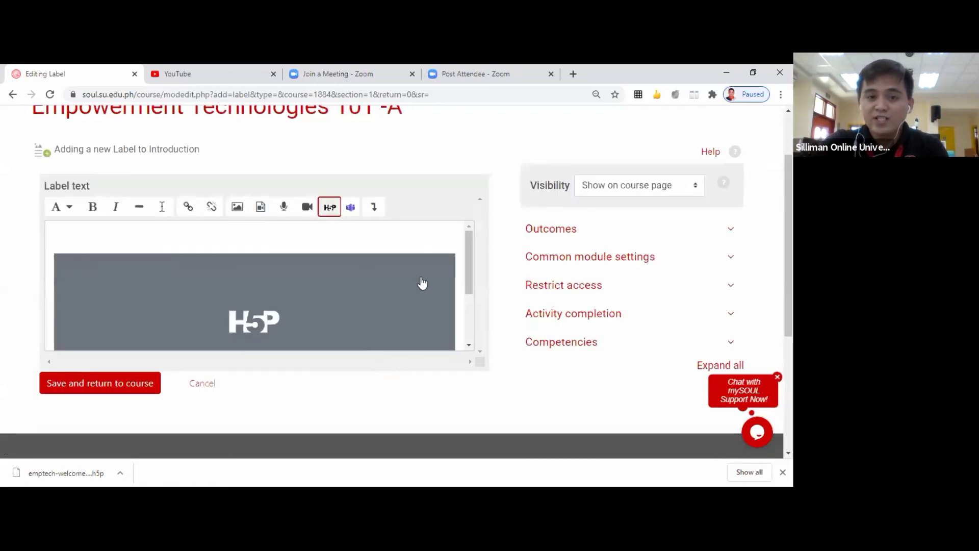
{"action": "left_click", "coordinate": [92, 386]}
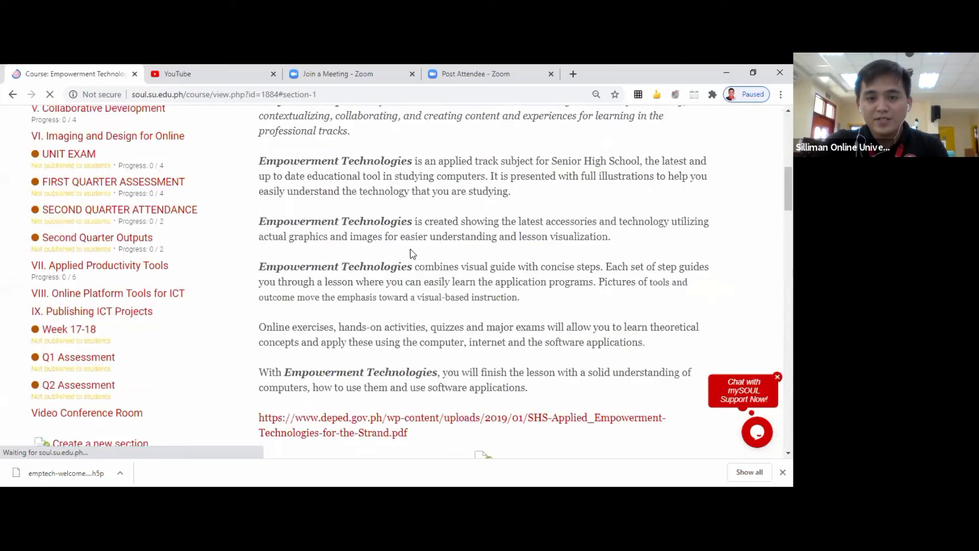
- Examine the Introduction section's embedded welcome video and the interactive content activities below it
{"action": "scroll", "coordinate": [413, 250], "scroll_direction": "down", "scroll_amount": 5}
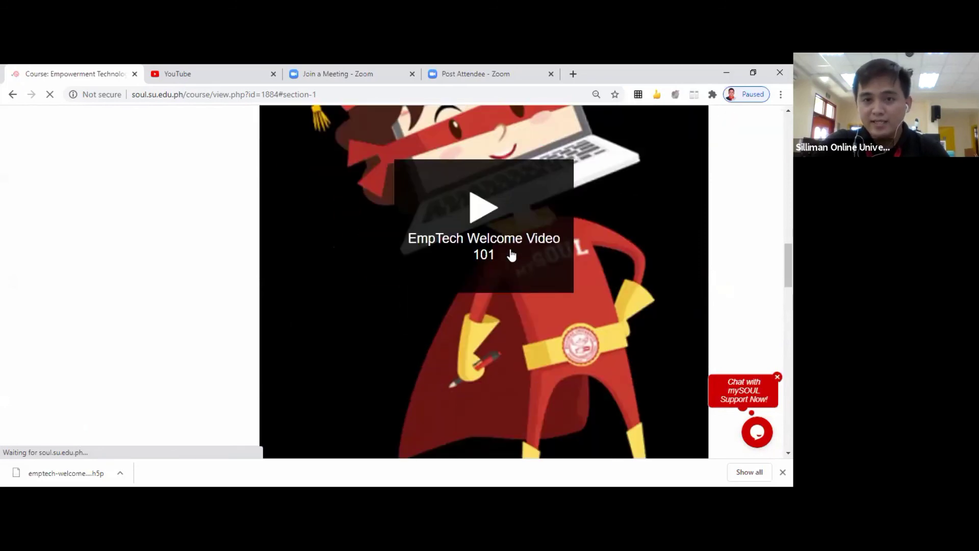
{"action": "scroll", "coordinate": [501, 242], "scroll_direction": "down", "scroll_amount": 2}
{"action": "scroll", "coordinate": [496, 224], "scroll_direction": "down", "scroll_amount": 2}
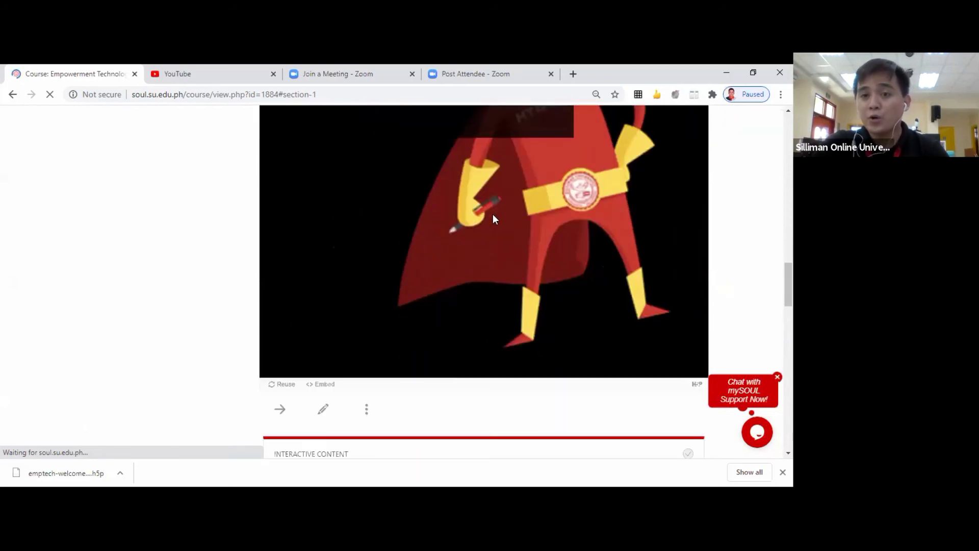
{"action": "scroll", "coordinate": [365, 386], "scroll_direction": "down", "scroll_amount": 2}
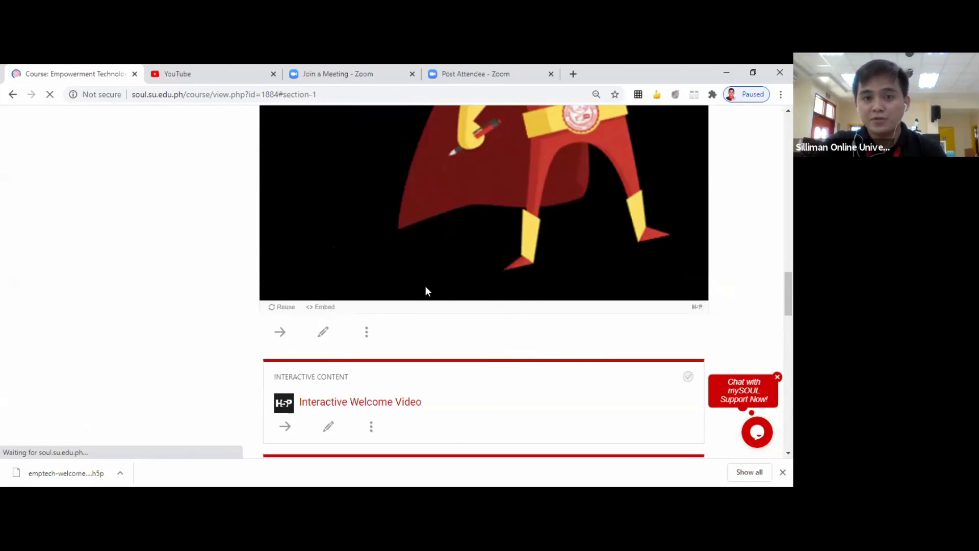
{"action": "scroll", "coordinate": [427, 288], "scroll_direction": "down", "scroll_amount": 2}
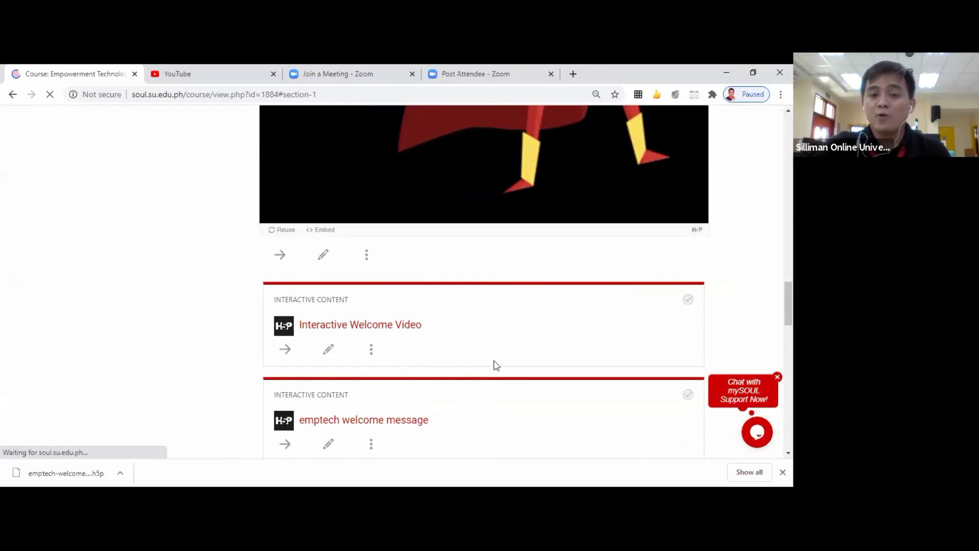
{"action": "scroll", "coordinate": [491, 327], "scroll_direction": "up", "scroll_amount": 4}
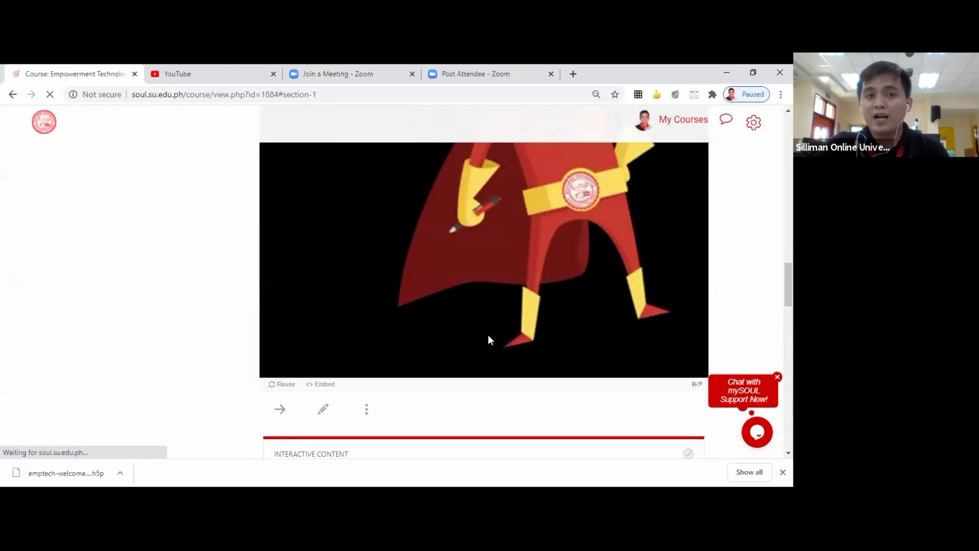
{"action": "scroll", "coordinate": [481, 322], "scroll_direction": "up", "scroll_amount": 3}
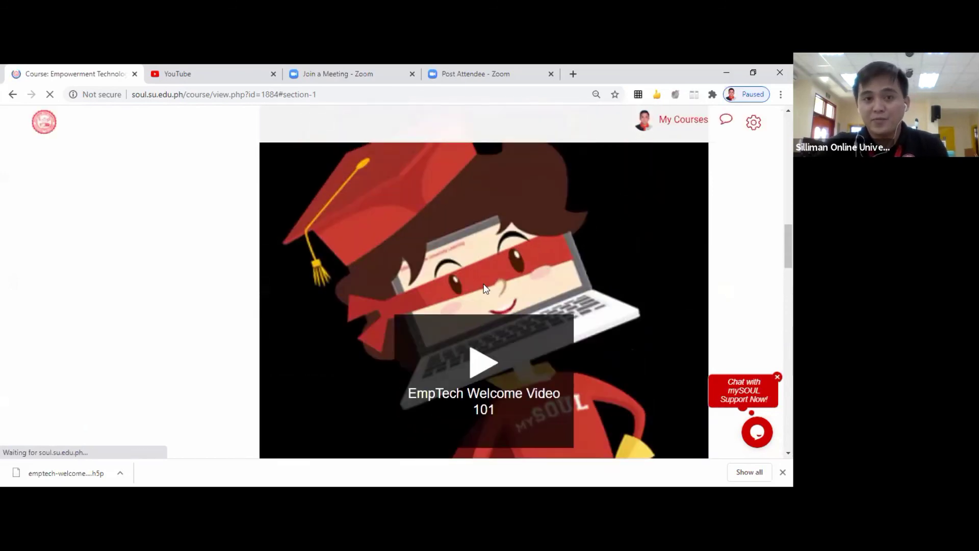
{"action": "scroll", "coordinate": [485, 285], "scroll_direction": "up", "scroll_amount": 5}
{"action": "scroll", "coordinate": [480, 264], "scroll_direction": "down", "scroll_amount": 4}
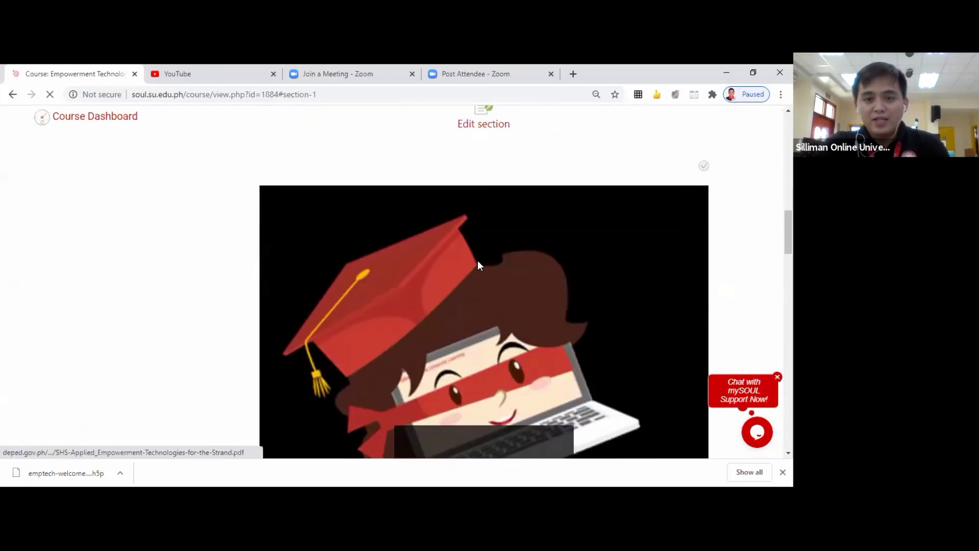
{"action": "scroll", "coordinate": [479, 266], "scroll_direction": "down", "scroll_amount": 5}
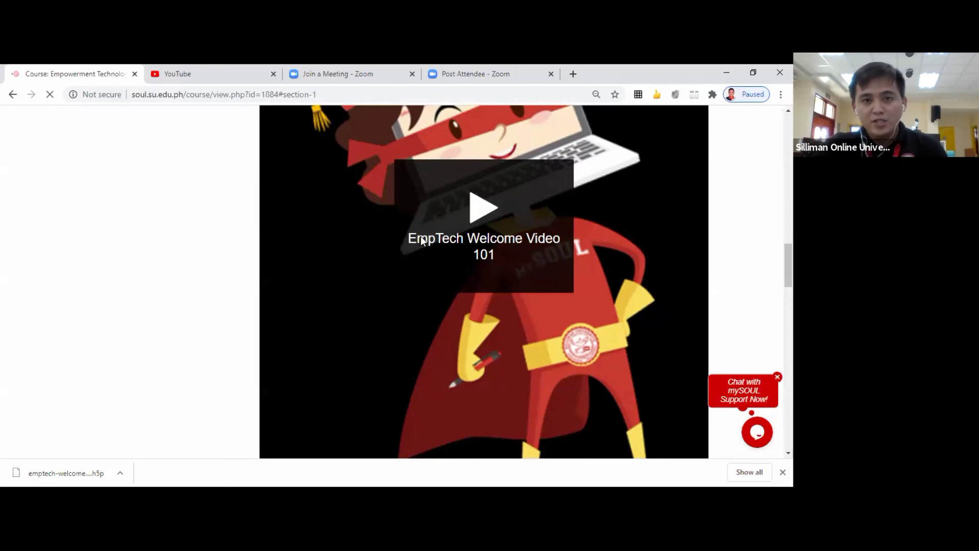
{"action": "scroll", "coordinate": [507, 252], "scroll_direction": "up", "scroll_amount": 2}
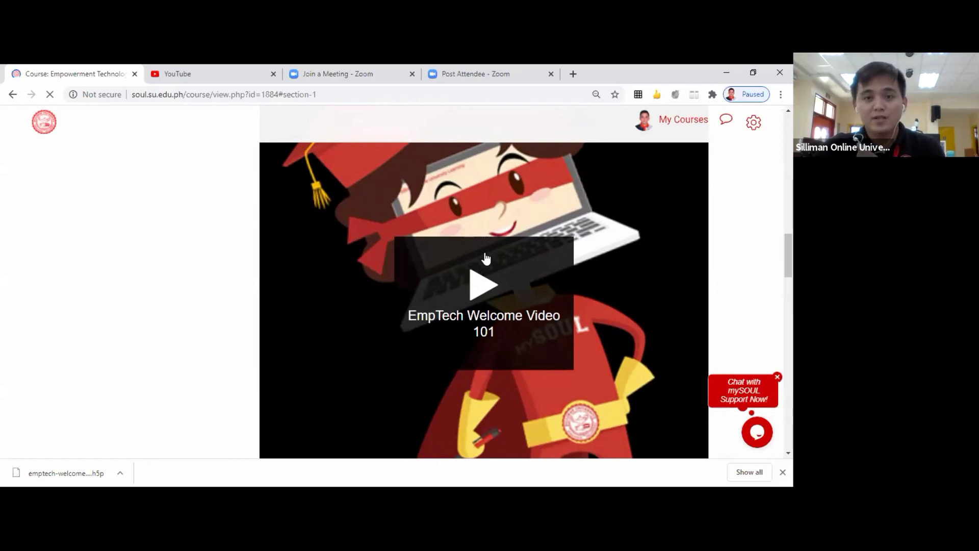
{"action": "scroll", "coordinate": [560, 202], "scroll_direction": "down", "scroll_amount": 3}
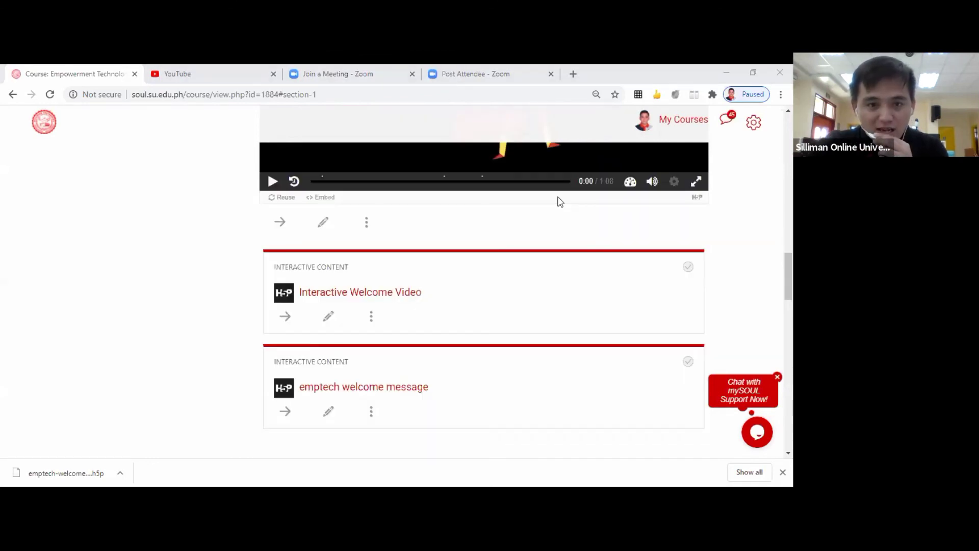